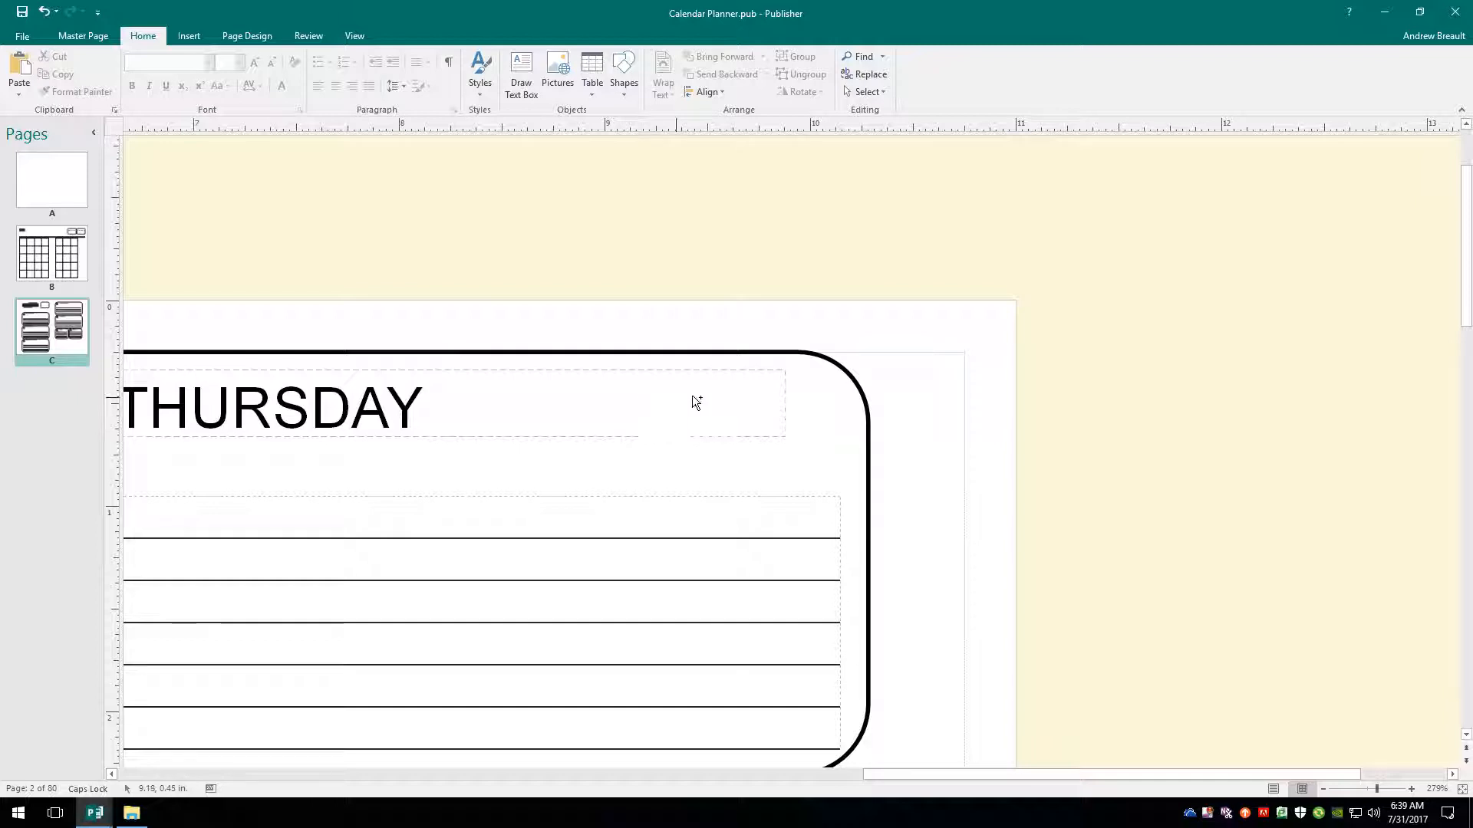
# Paste the copied weekday header table onto master page C and place it inside the small rounded box beside WEEK OF.
pyautogui.hotkey('ctrl', 'v')
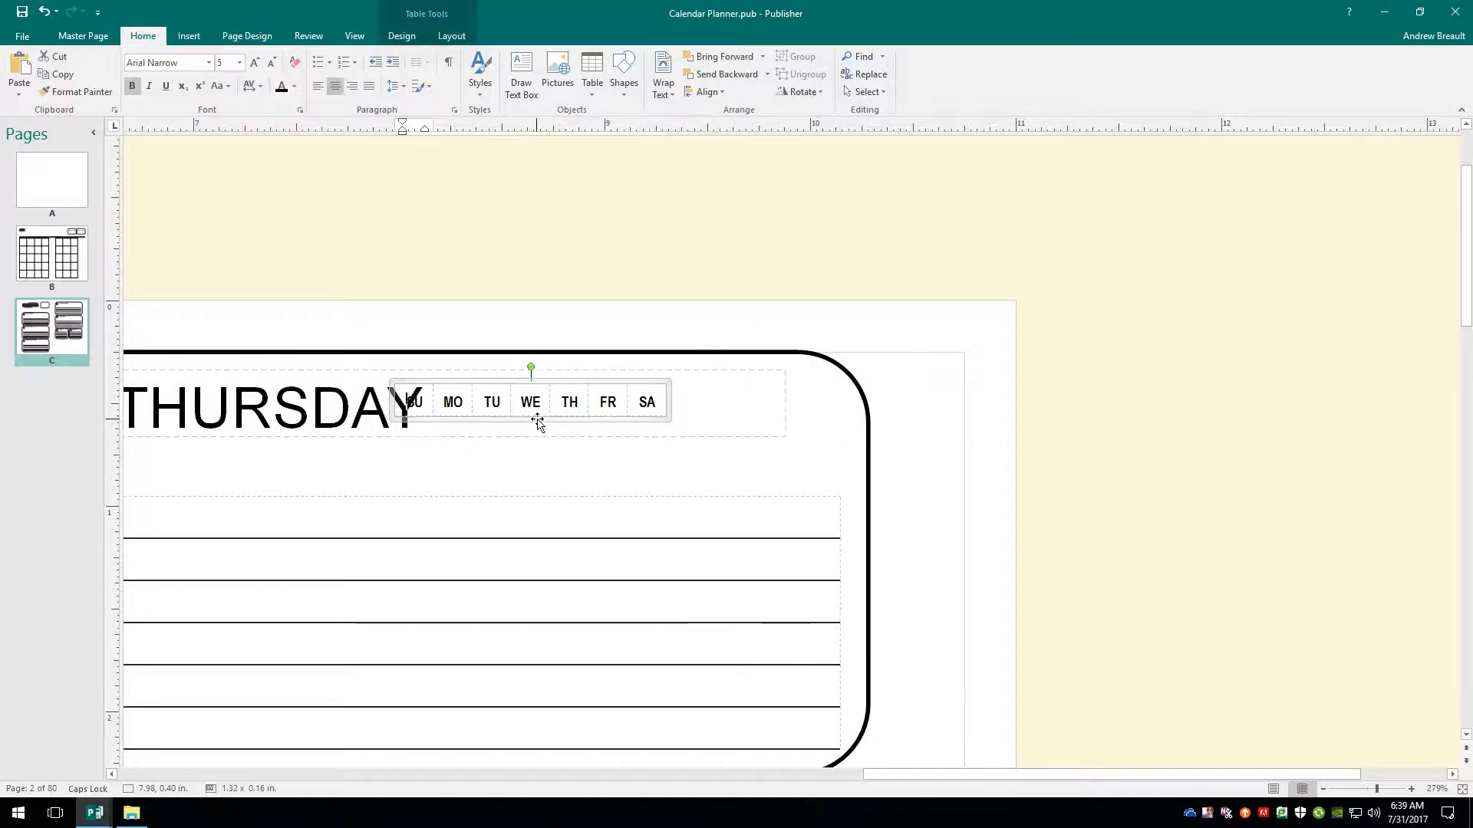
pyautogui.moveTo(528, 418); pyautogui.dragTo(370, 487)
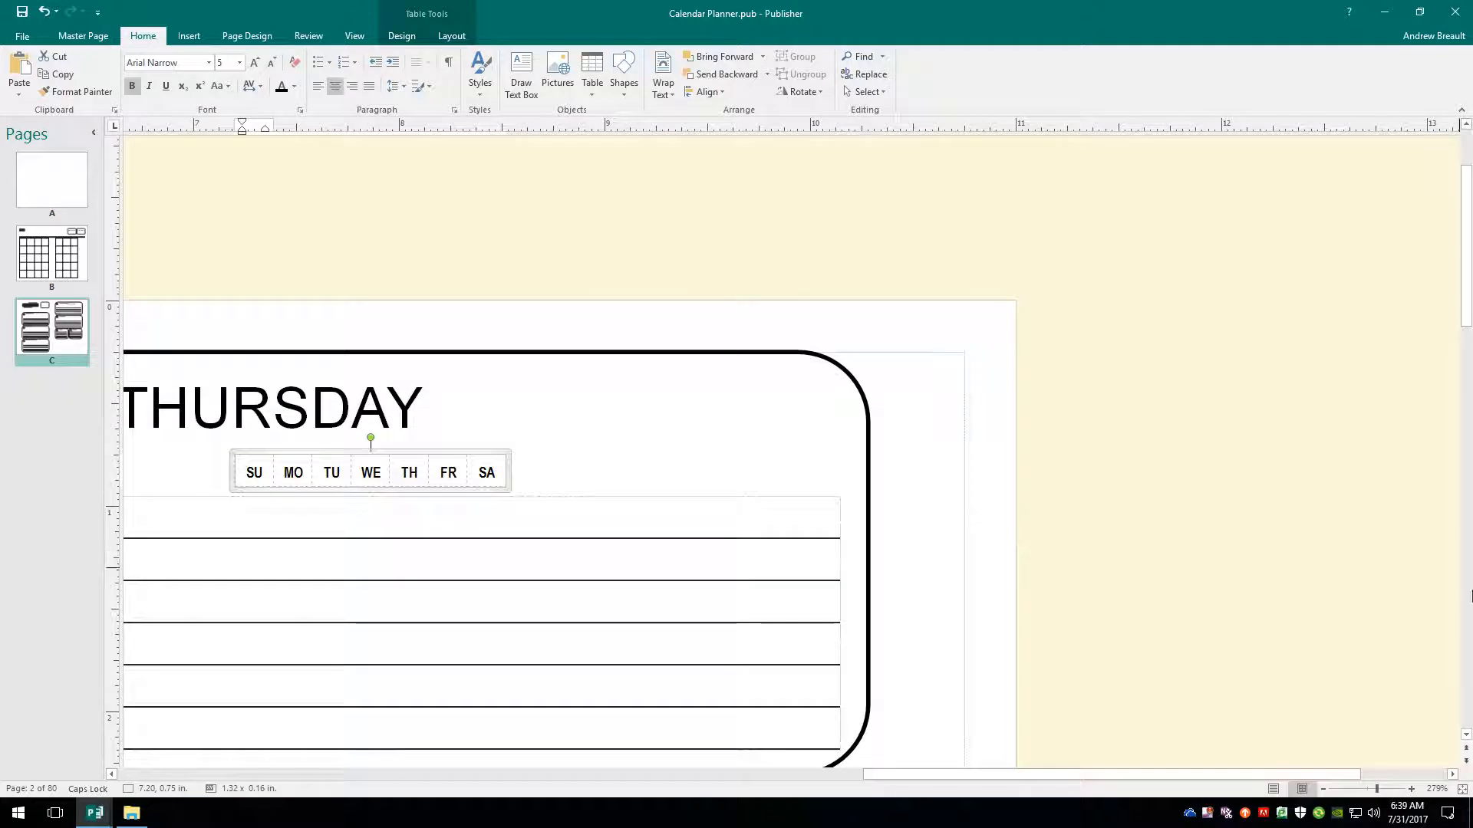
pyautogui.click(1463, 790)
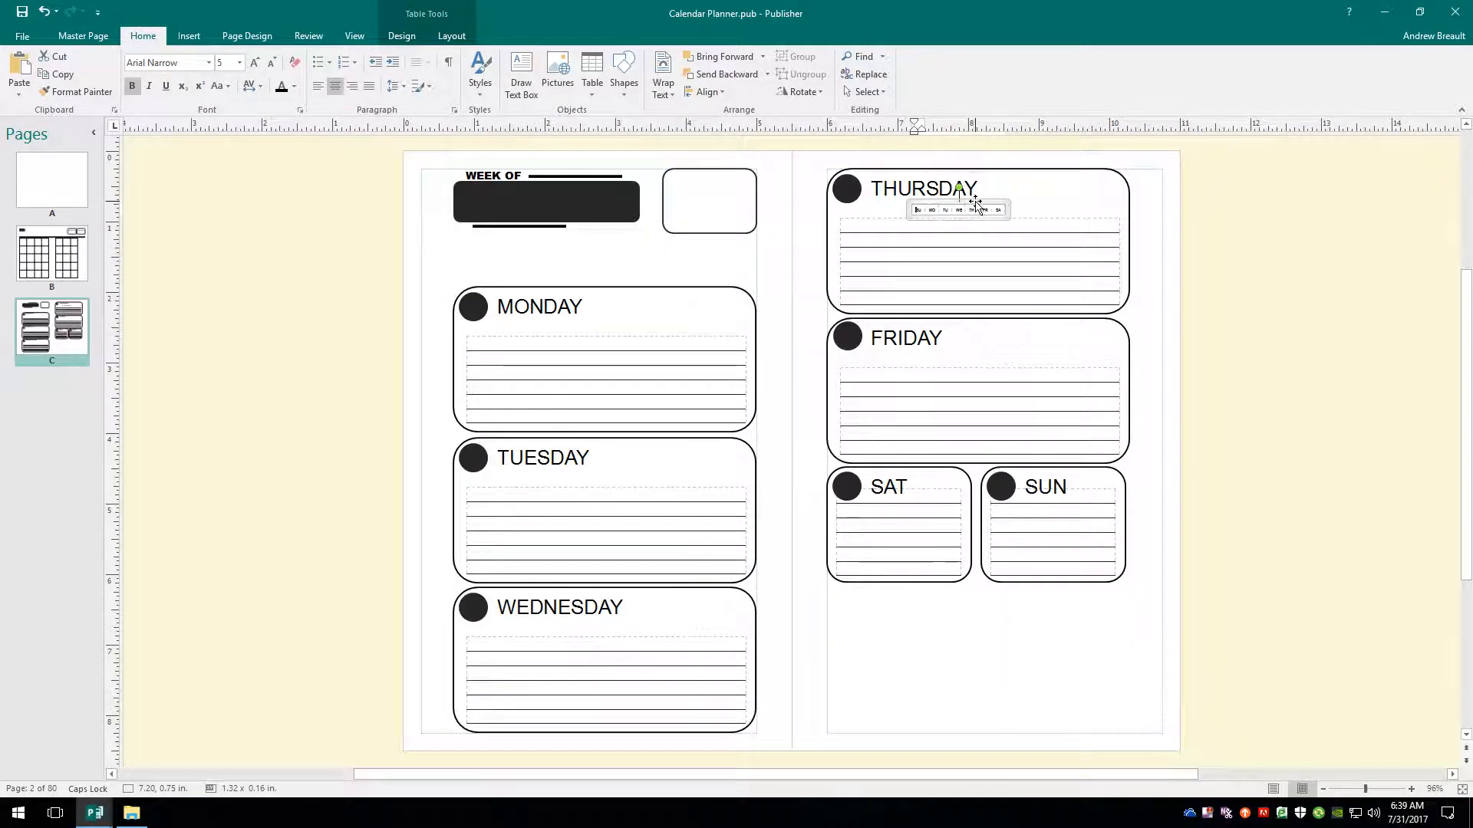
pyautogui.moveTo(976, 203); pyautogui.dragTo(726, 178)
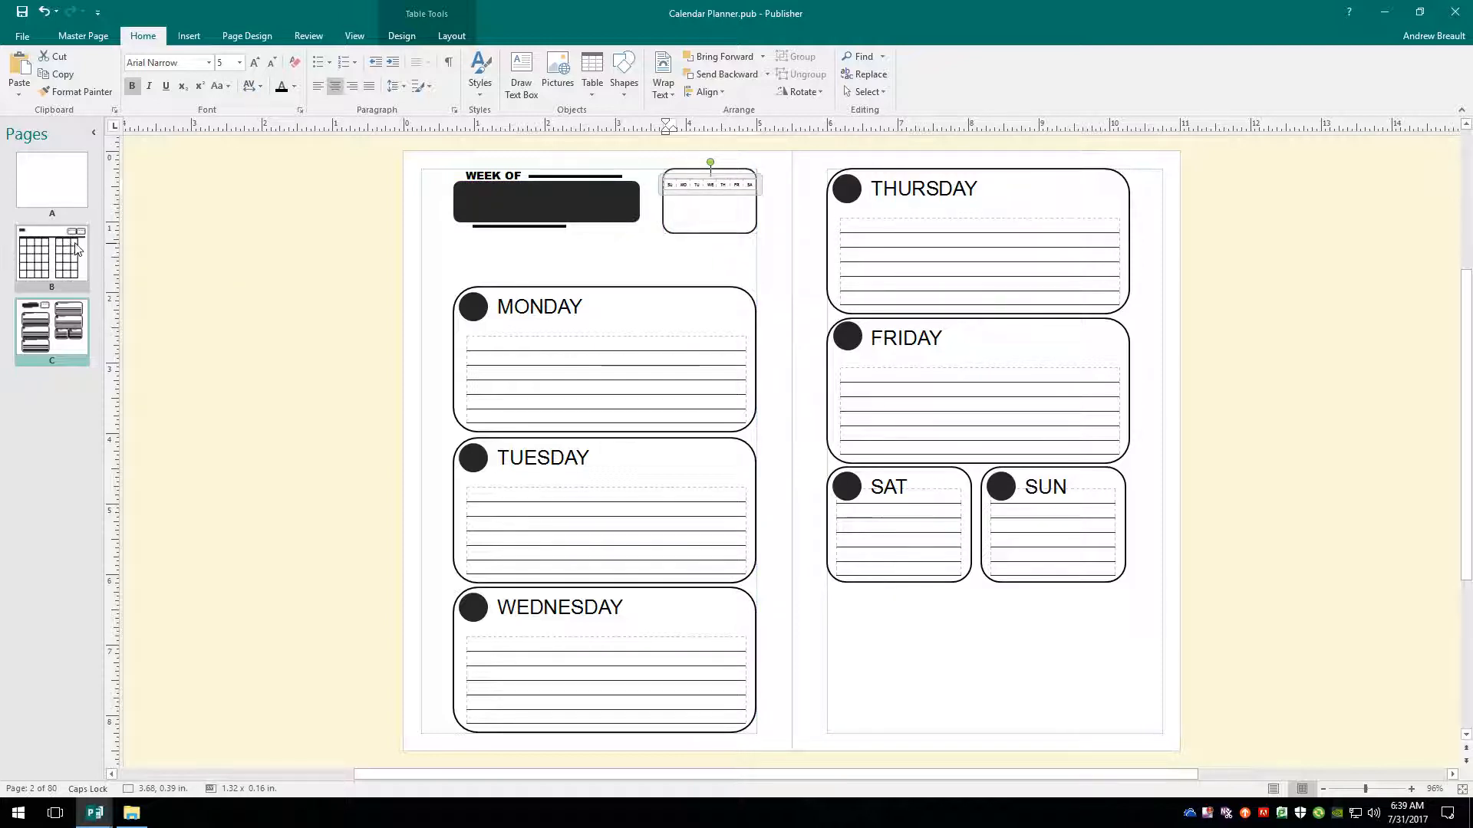
# Replace the small rounded box beside WEEK OF on master page C with a copy of the mini-calendar box from master page B.
pyautogui.click(52, 253)
pyautogui.click(978, 230)
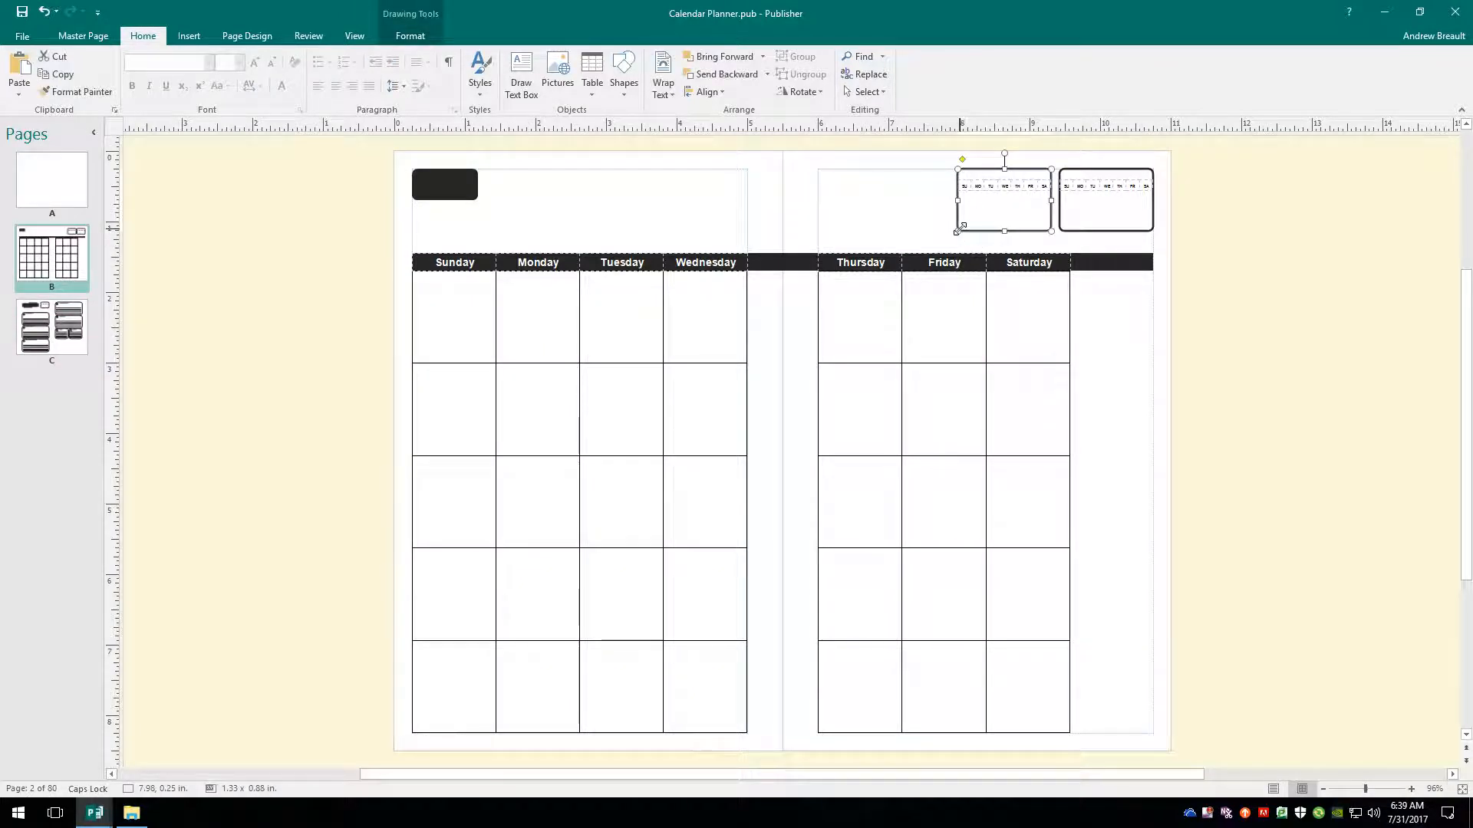
pyautogui.click(51, 326)
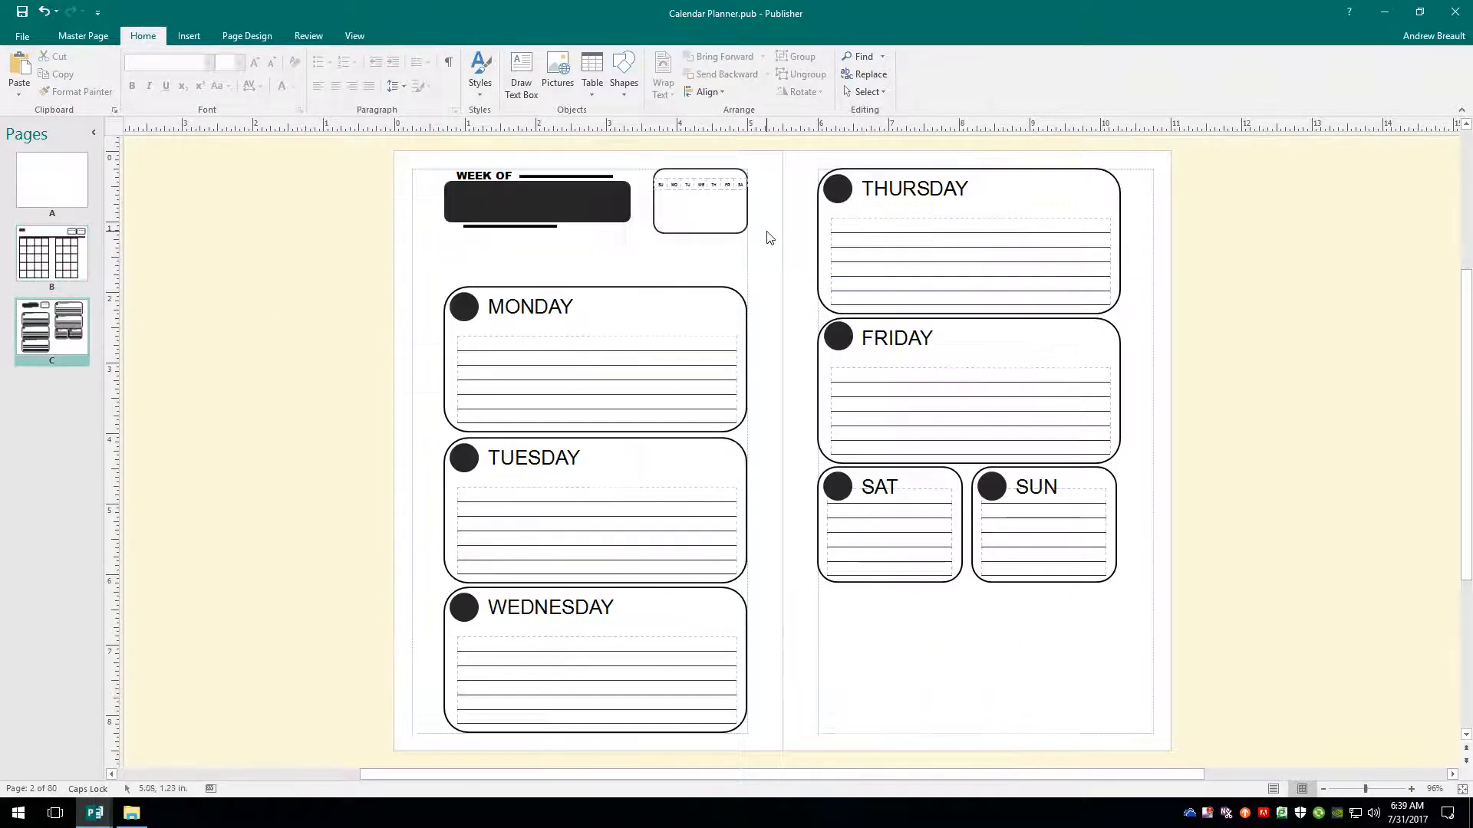
pyautogui.click(716, 234)
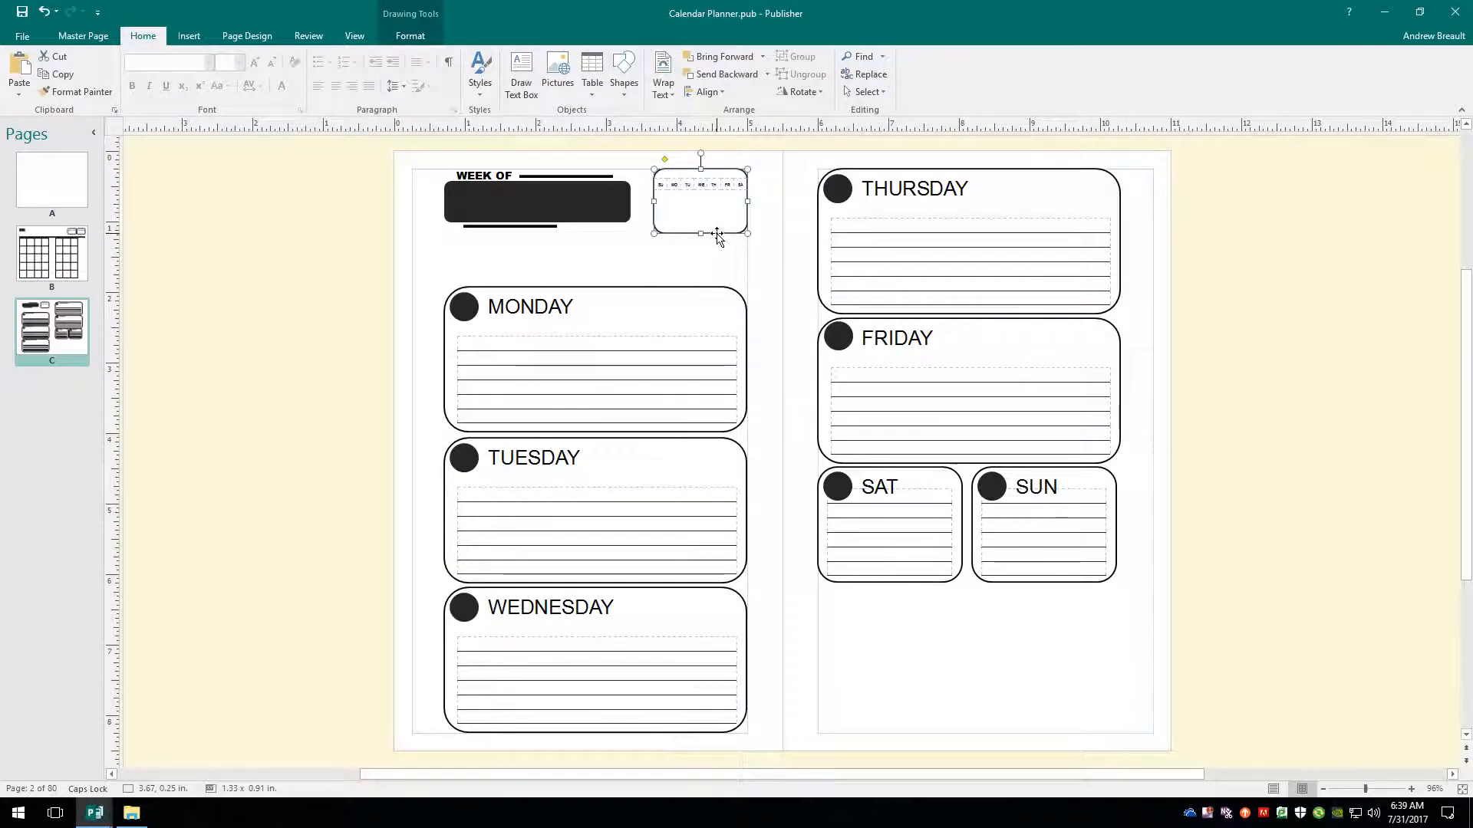
pyautogui.hotkey('ctrl', 'v')
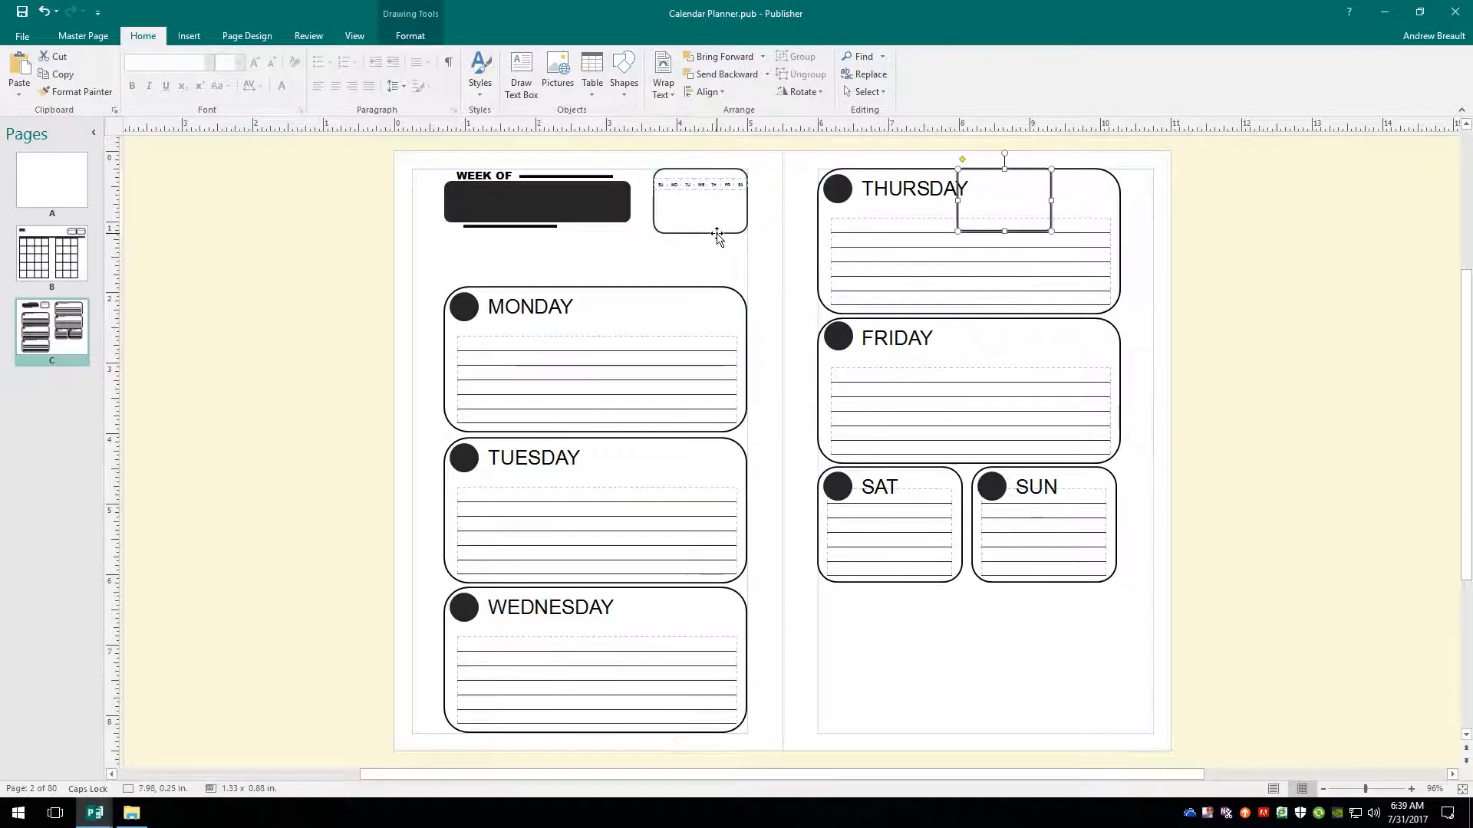
pyautogui.click(688, 233)
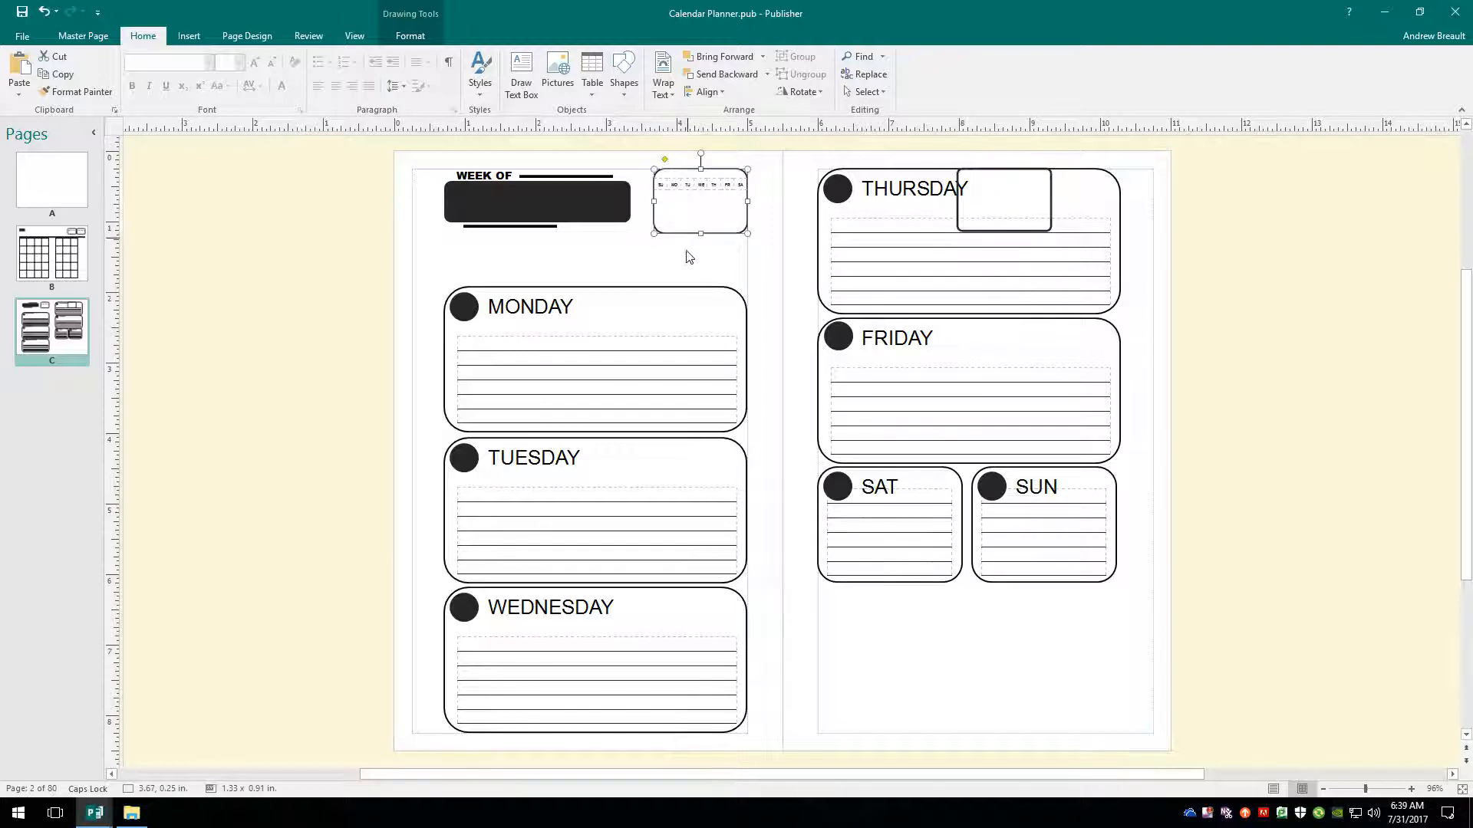
pyautogui.click(689, 259)
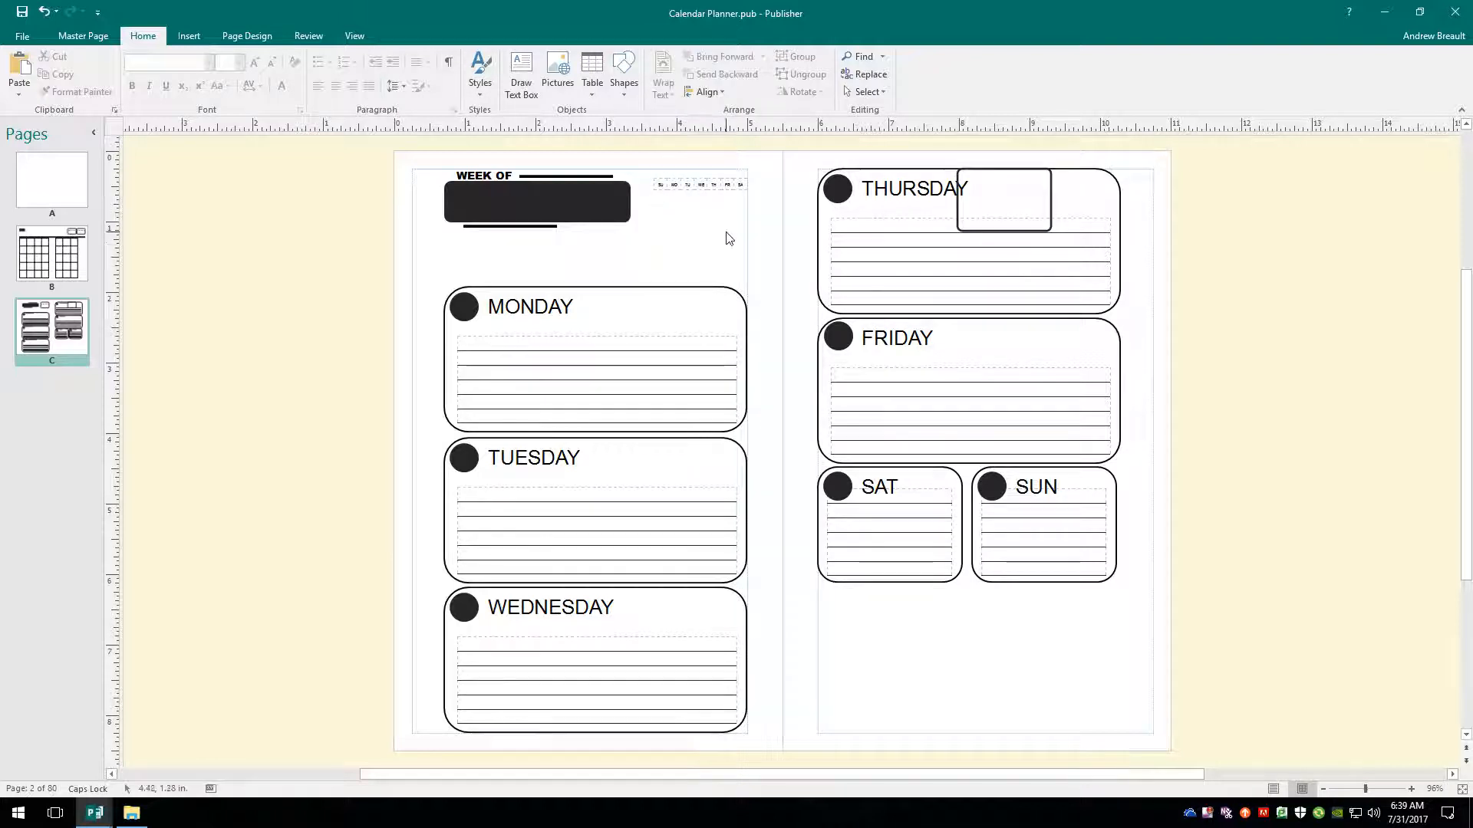
pyautogui.click(1052, 188)
pyautogui.moveTo(1051, 188)
pyautogui.mouseDown()
pyautogui.moveTo(725, 193)
pyautogui.moveTo(748, 187)
pyautogui.mouseUp()
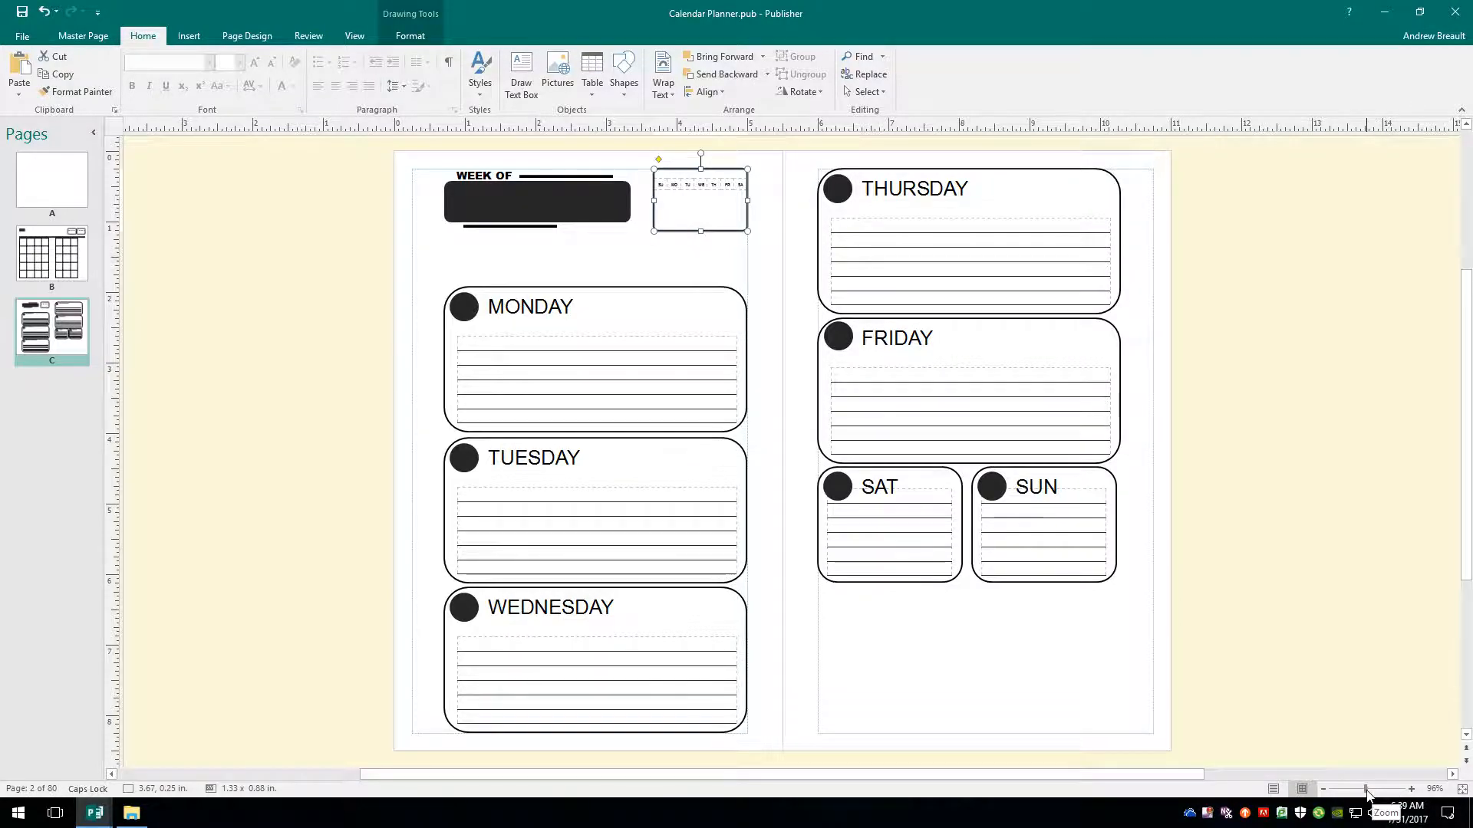
# Send the new rounded box backward so that it sits behind the weekday header table on master page C.
pyautogui.moveTo(1367, 795); pyautogui.dragTo(1392, 807)
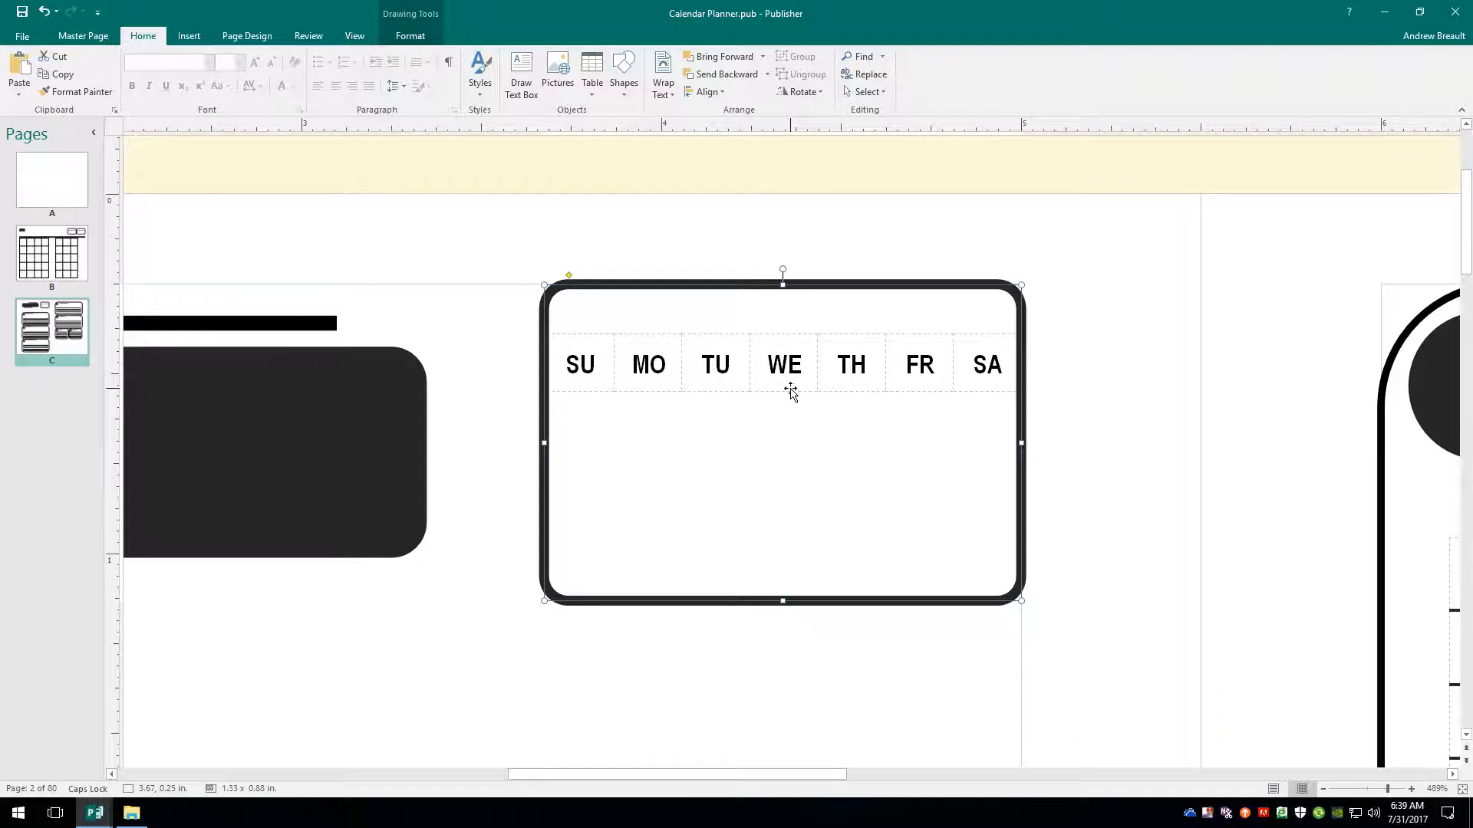
pyautogui.click(1259, 401)
pyautogui.click(845, 394)
pyautogui.rightClick(686, 289)
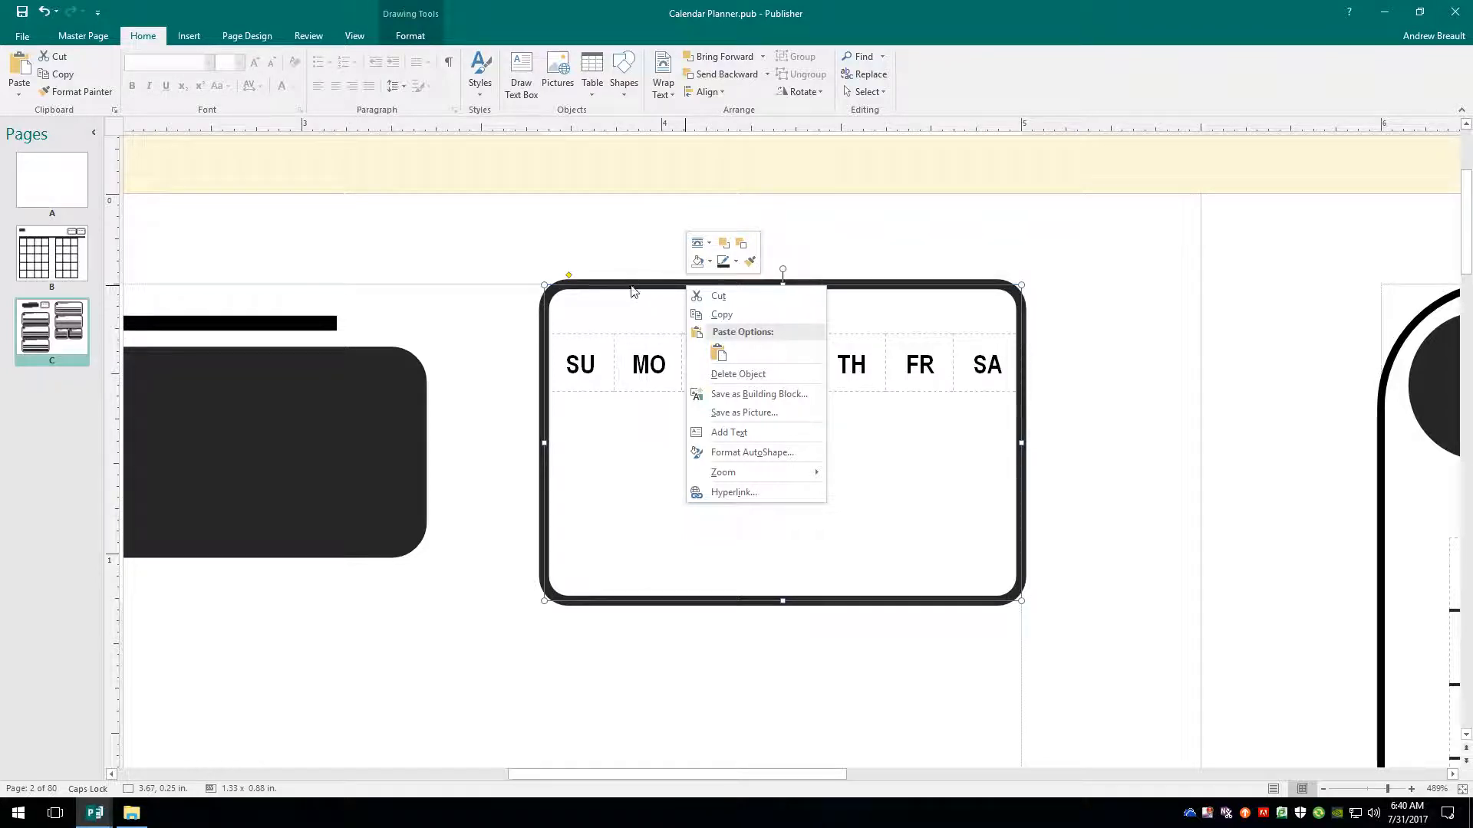
pyautogui.click(742, 245)
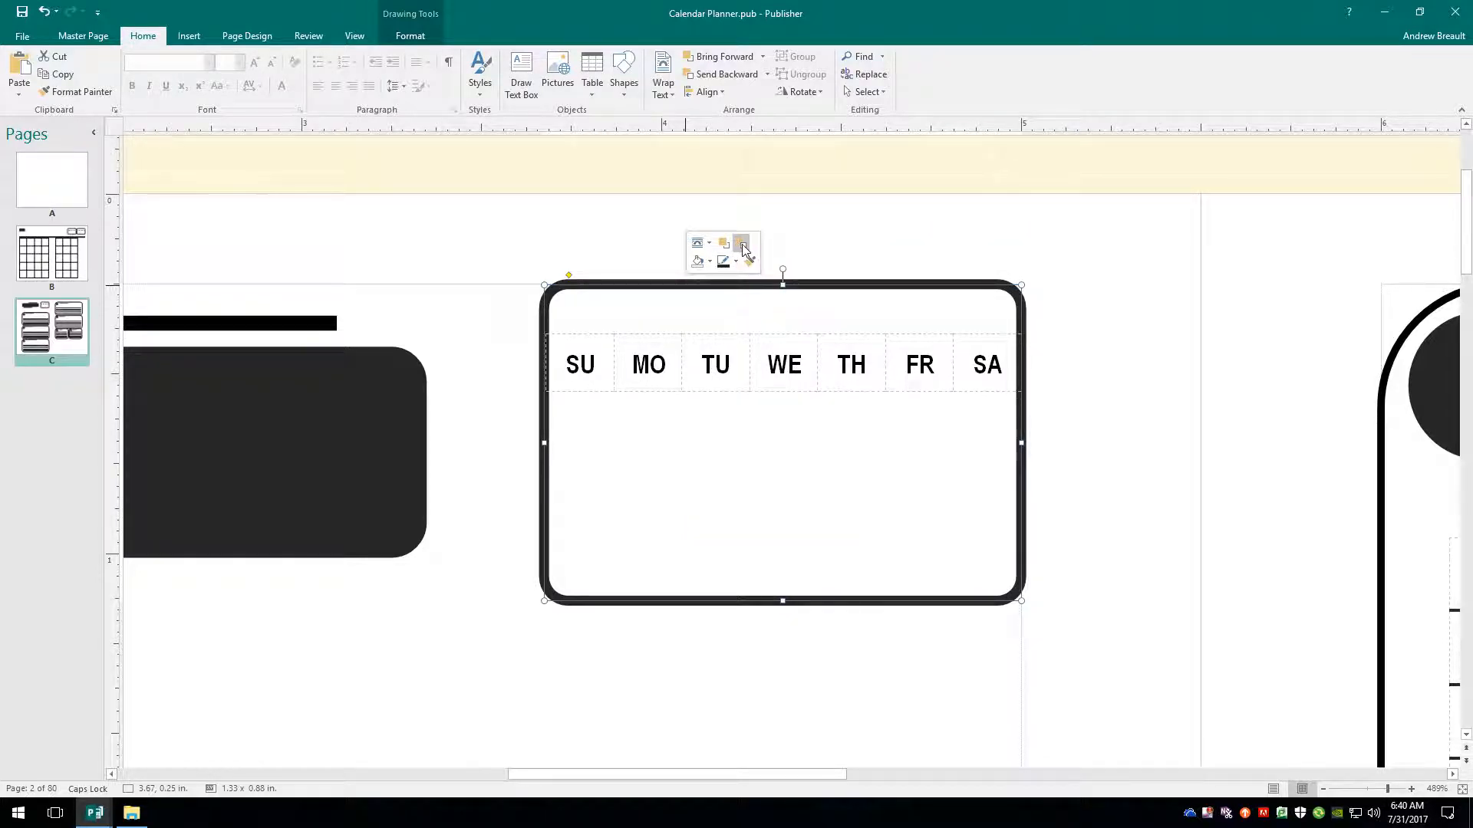
pyautogui.click(753, 335)
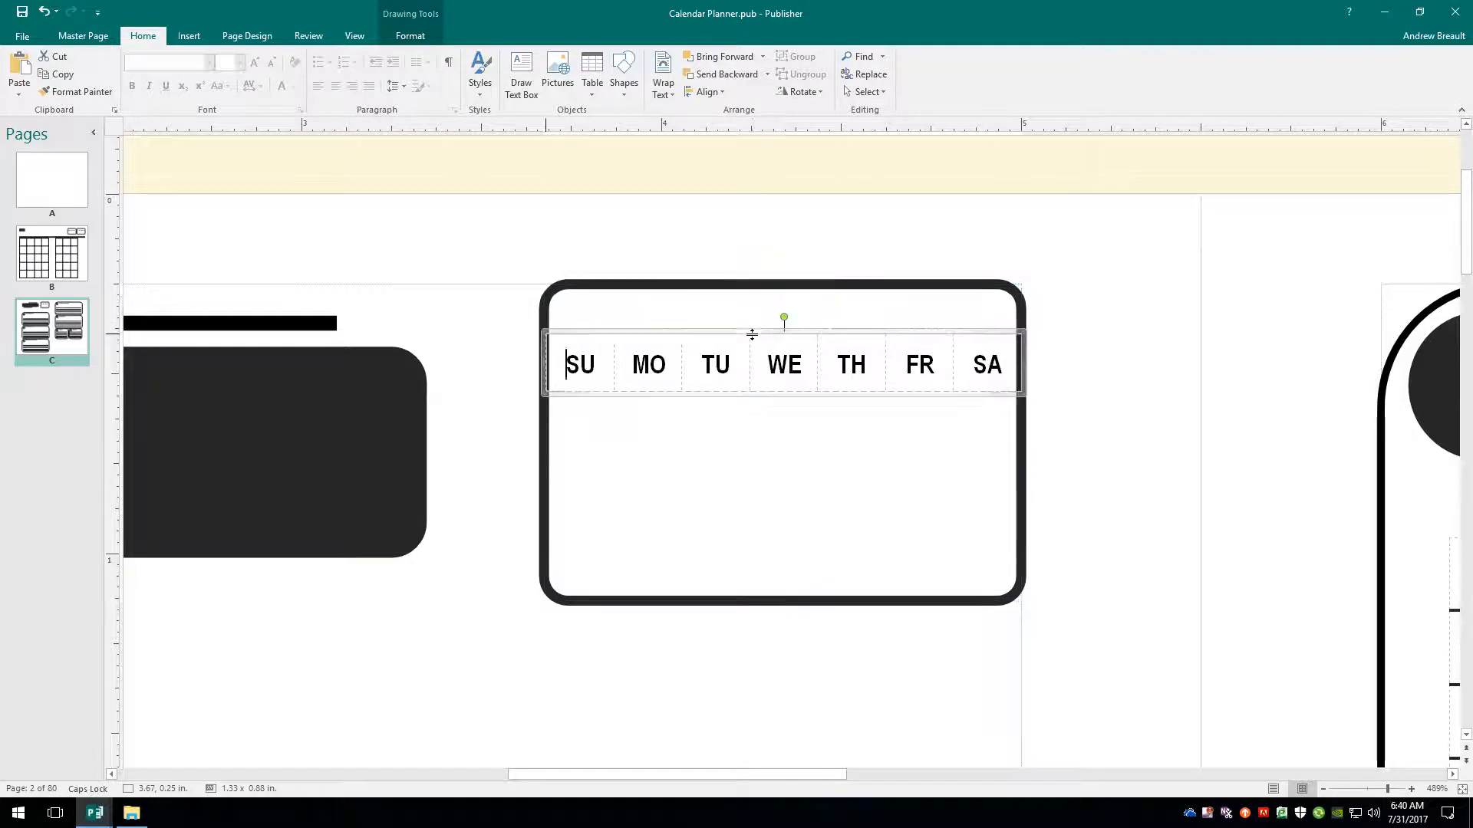
pyautogui.click(823, 395)
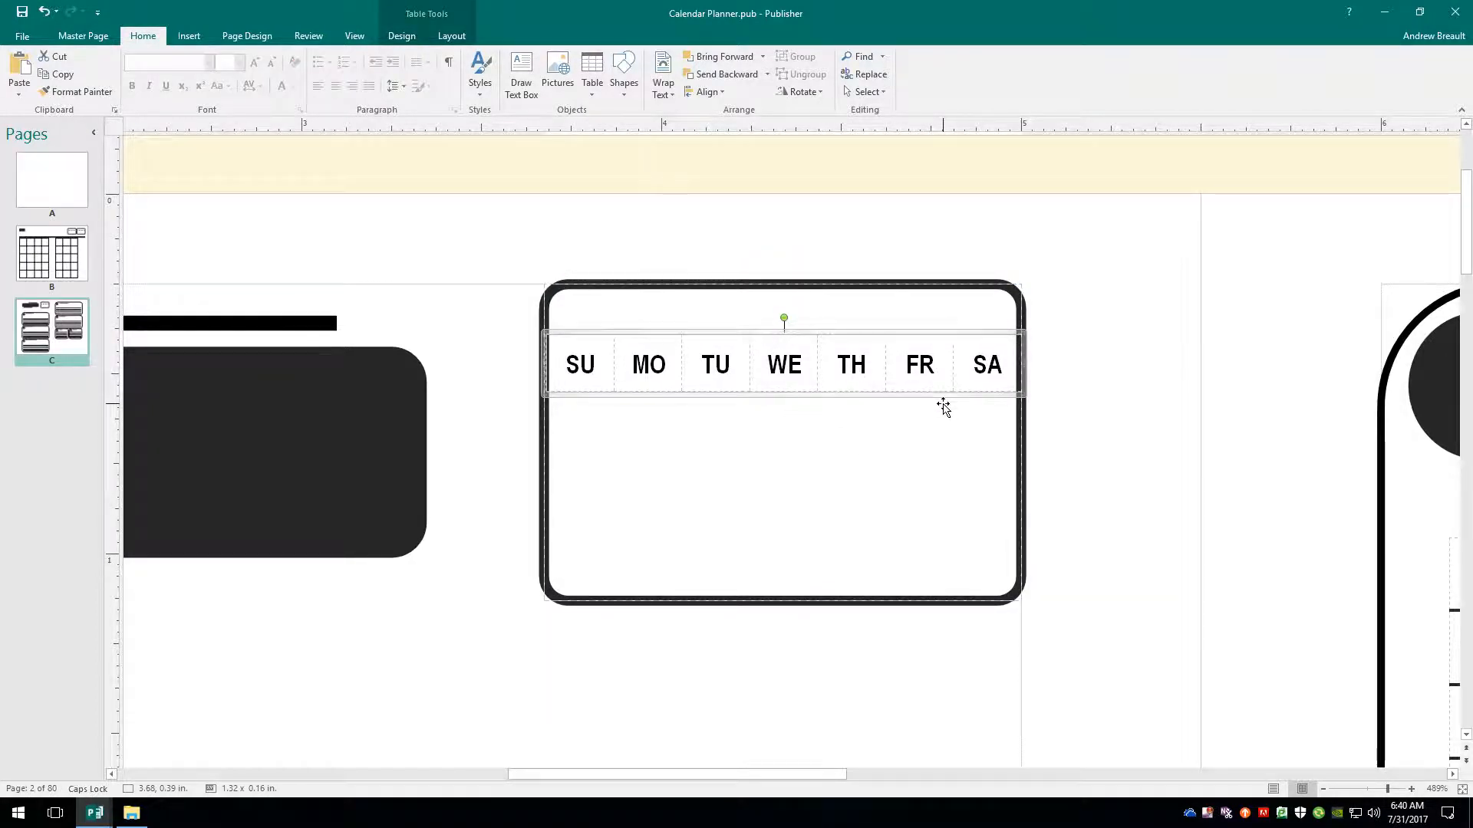
pyautogui.click(1111, 362)
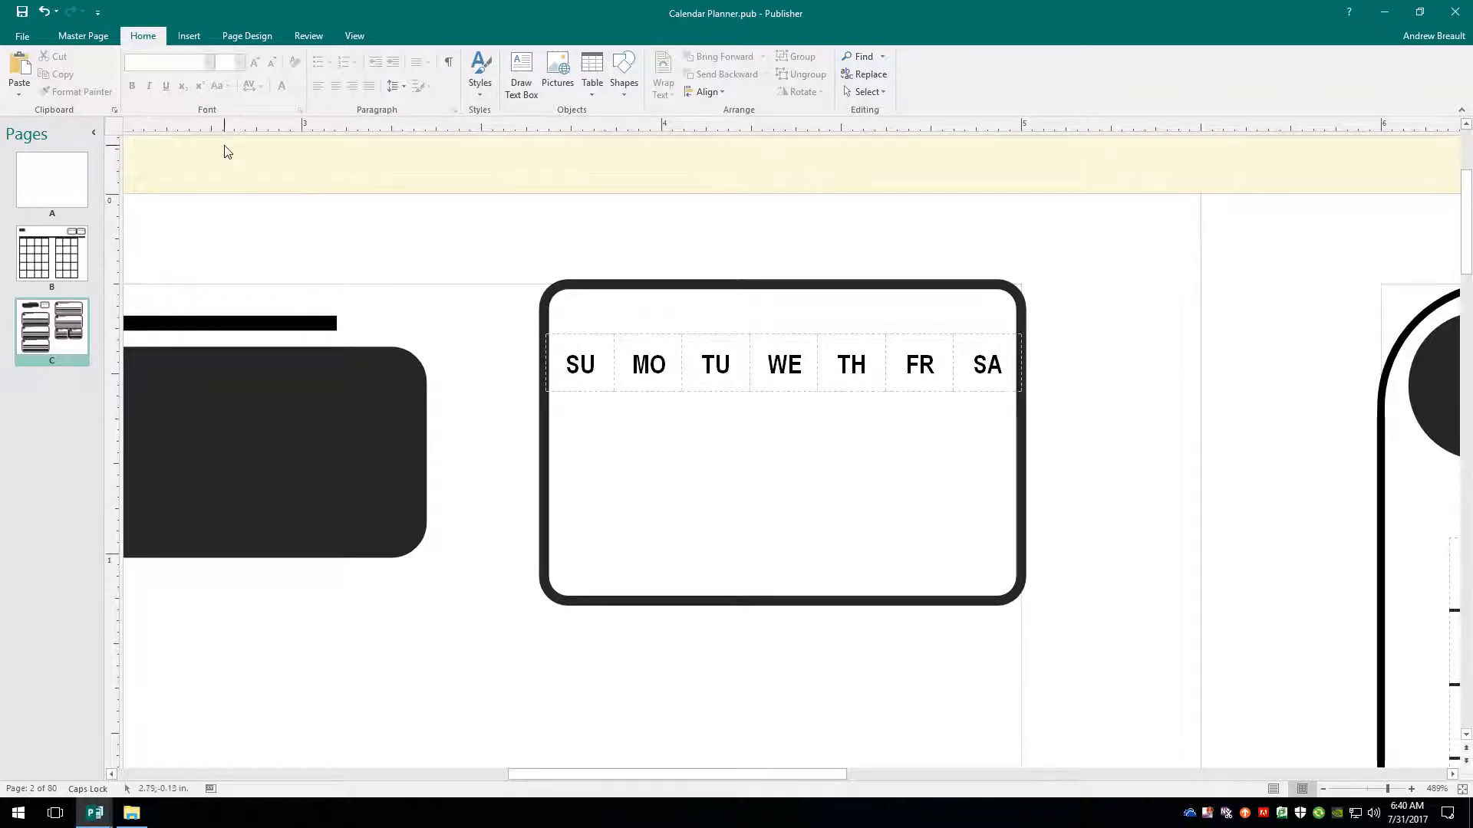
# Close the master page view, check the weekly spread on pages 4-5, and return to the monthly spread on pages 2-3.
pyautogui.click(87, 36)
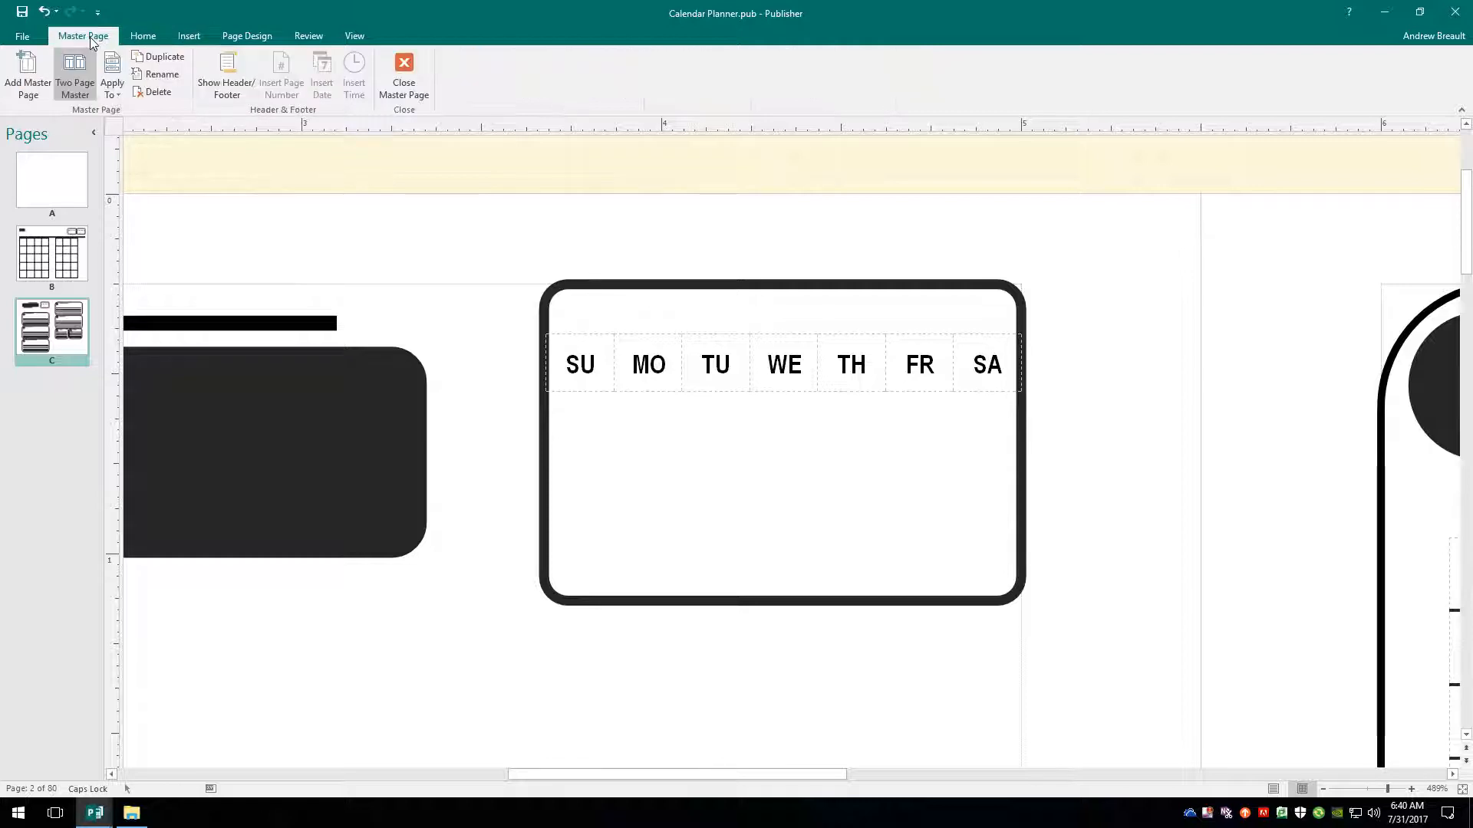
pyautogui.click(404, 74)
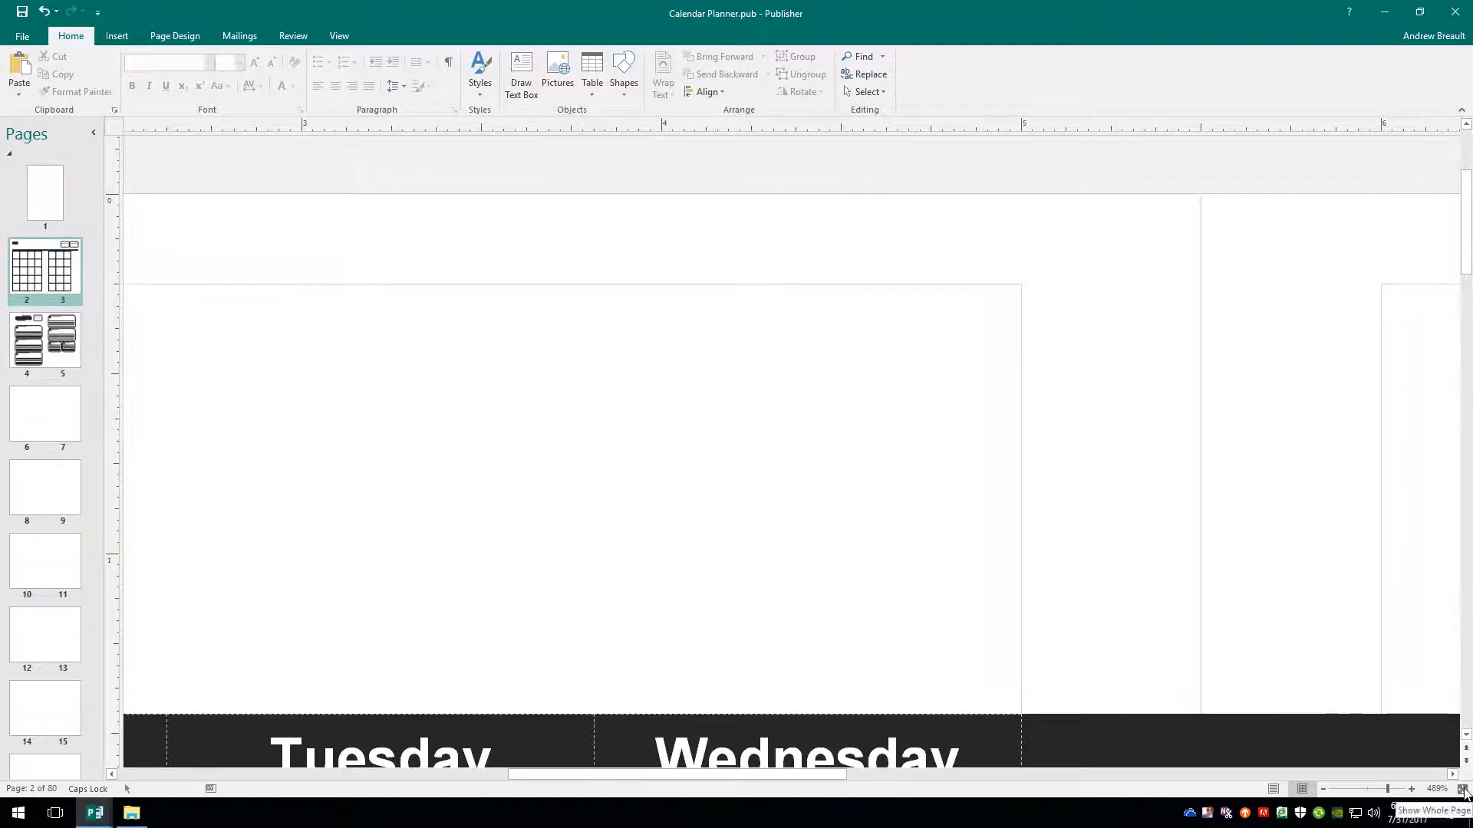
pyautogui.click(1462, 789)
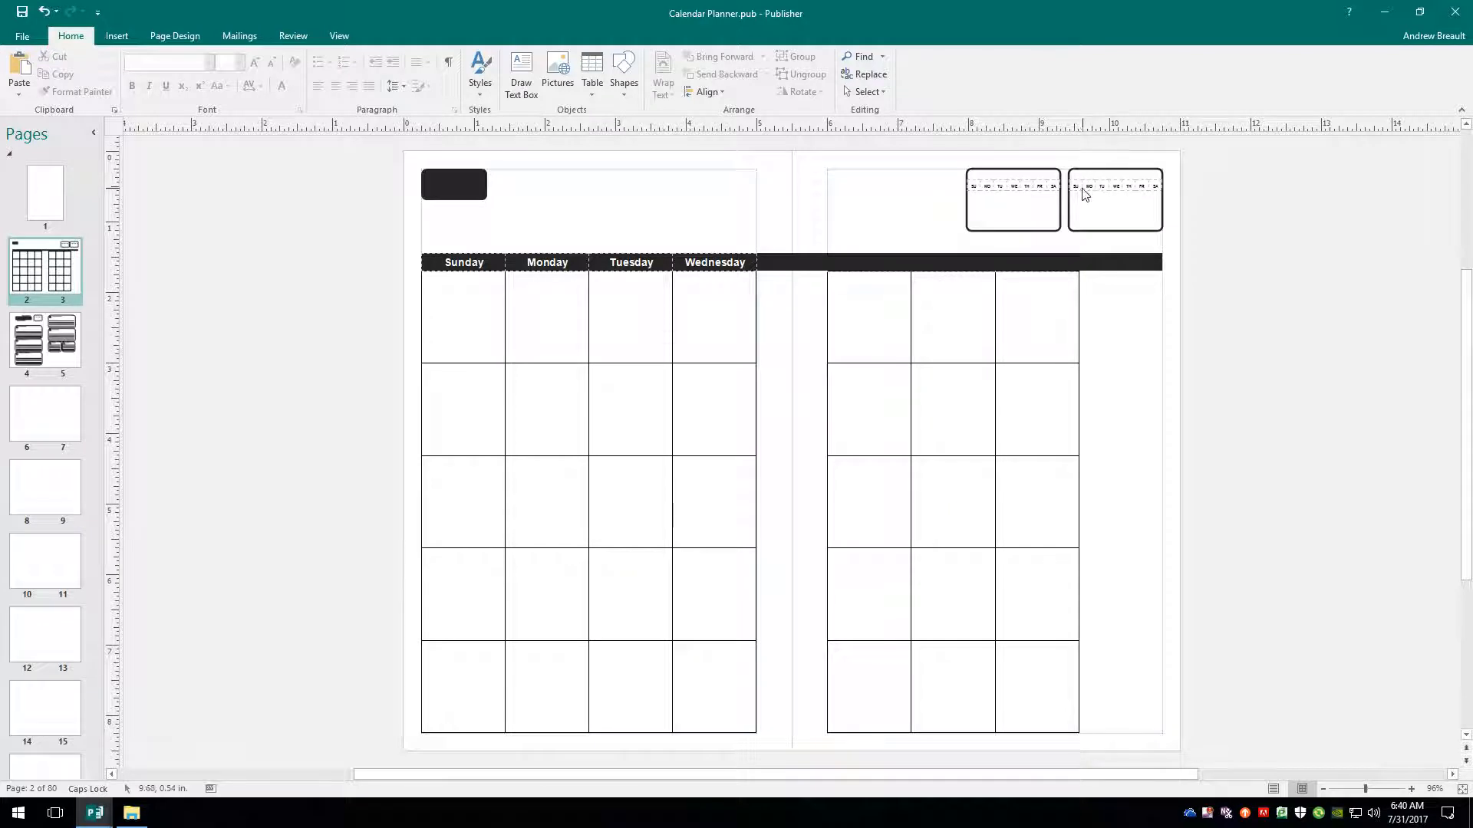
pyautogui.click(61, 352)
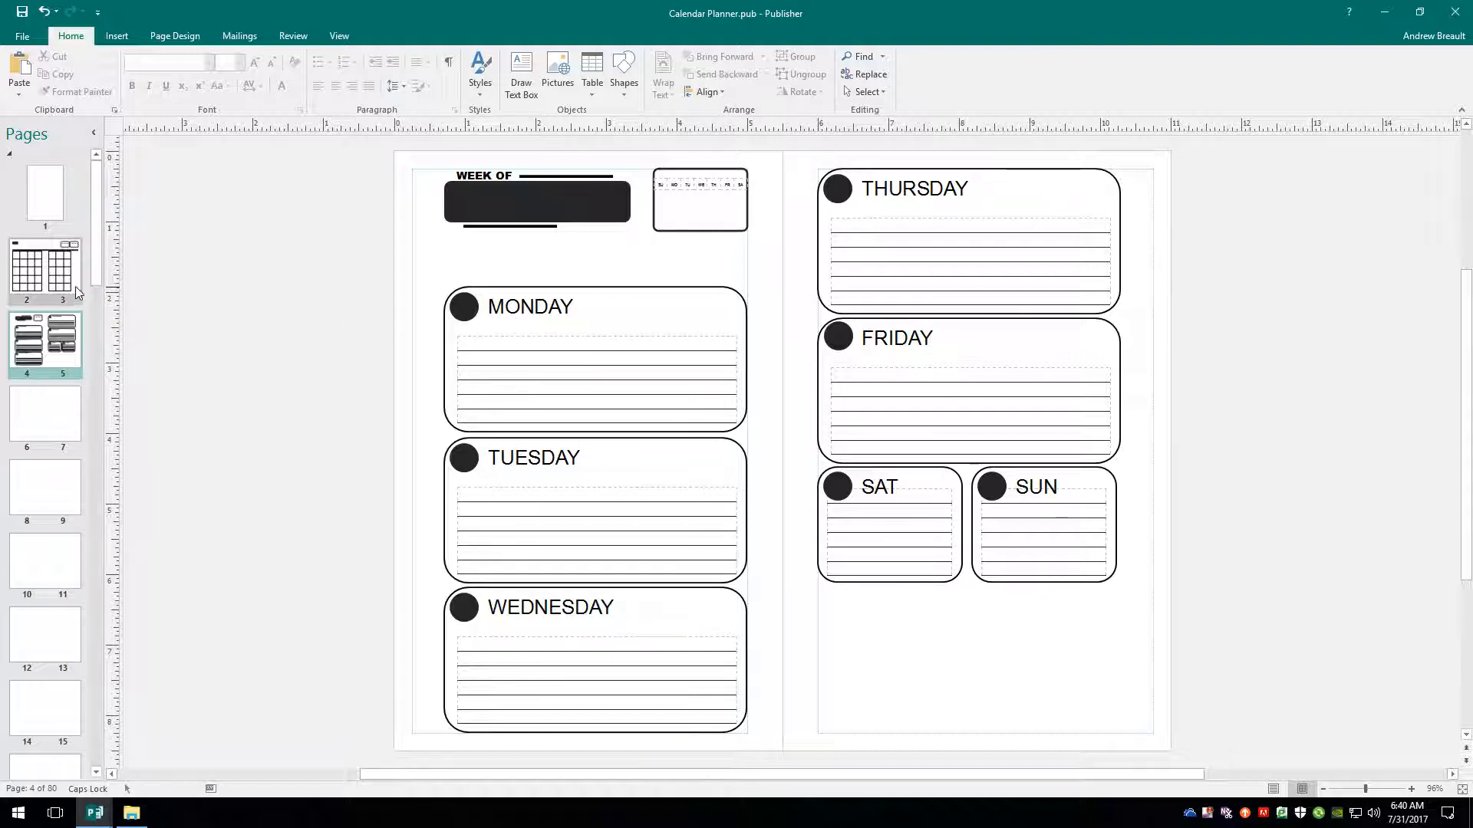
pyautogui.click(48, 282)
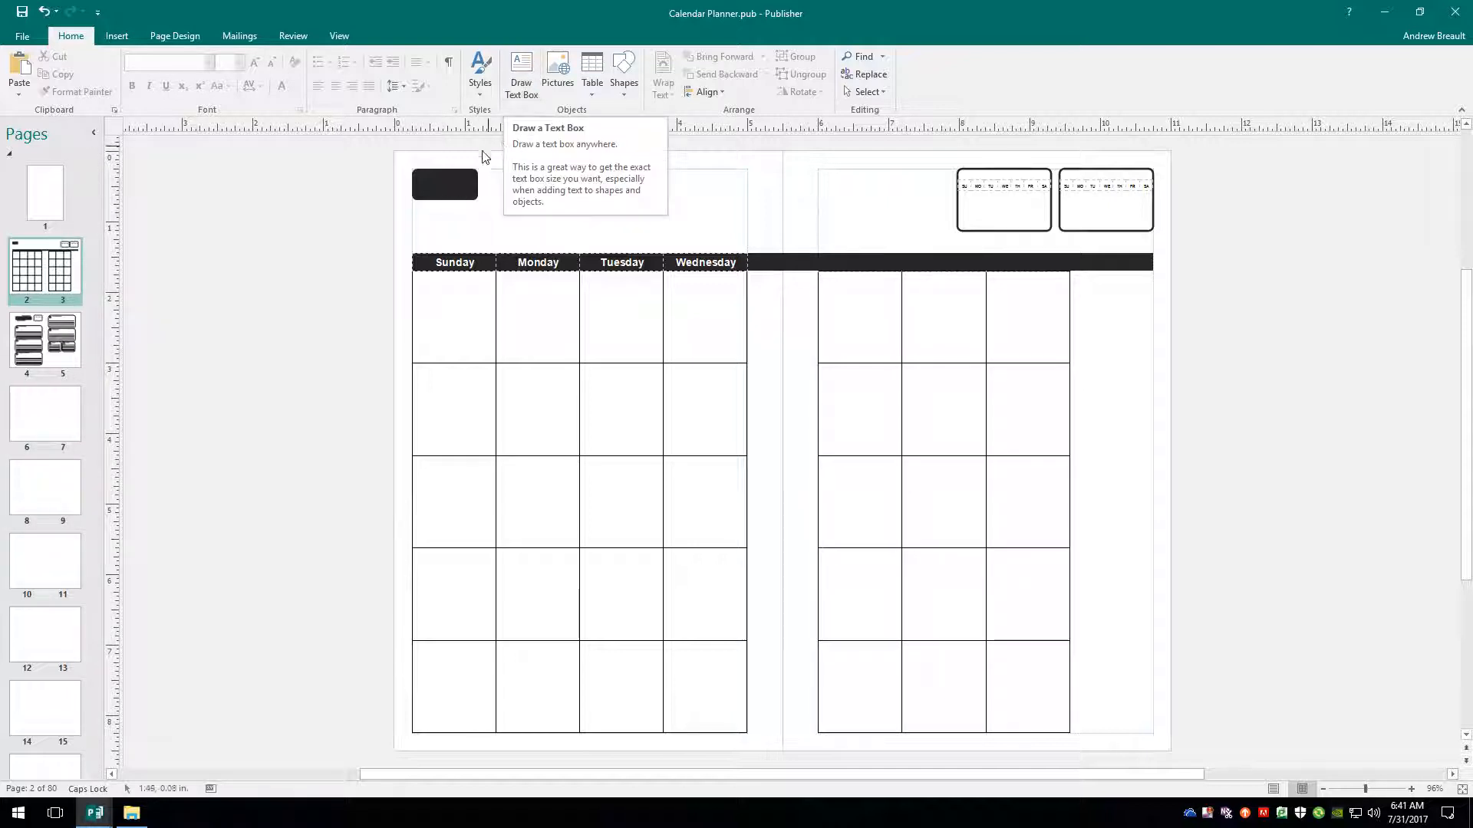
# Draw a text box about 0.94 x 0.44 in over the dark rounded label on page 2 and enter the centred text 2017.
pyautogui.click(526, 72)
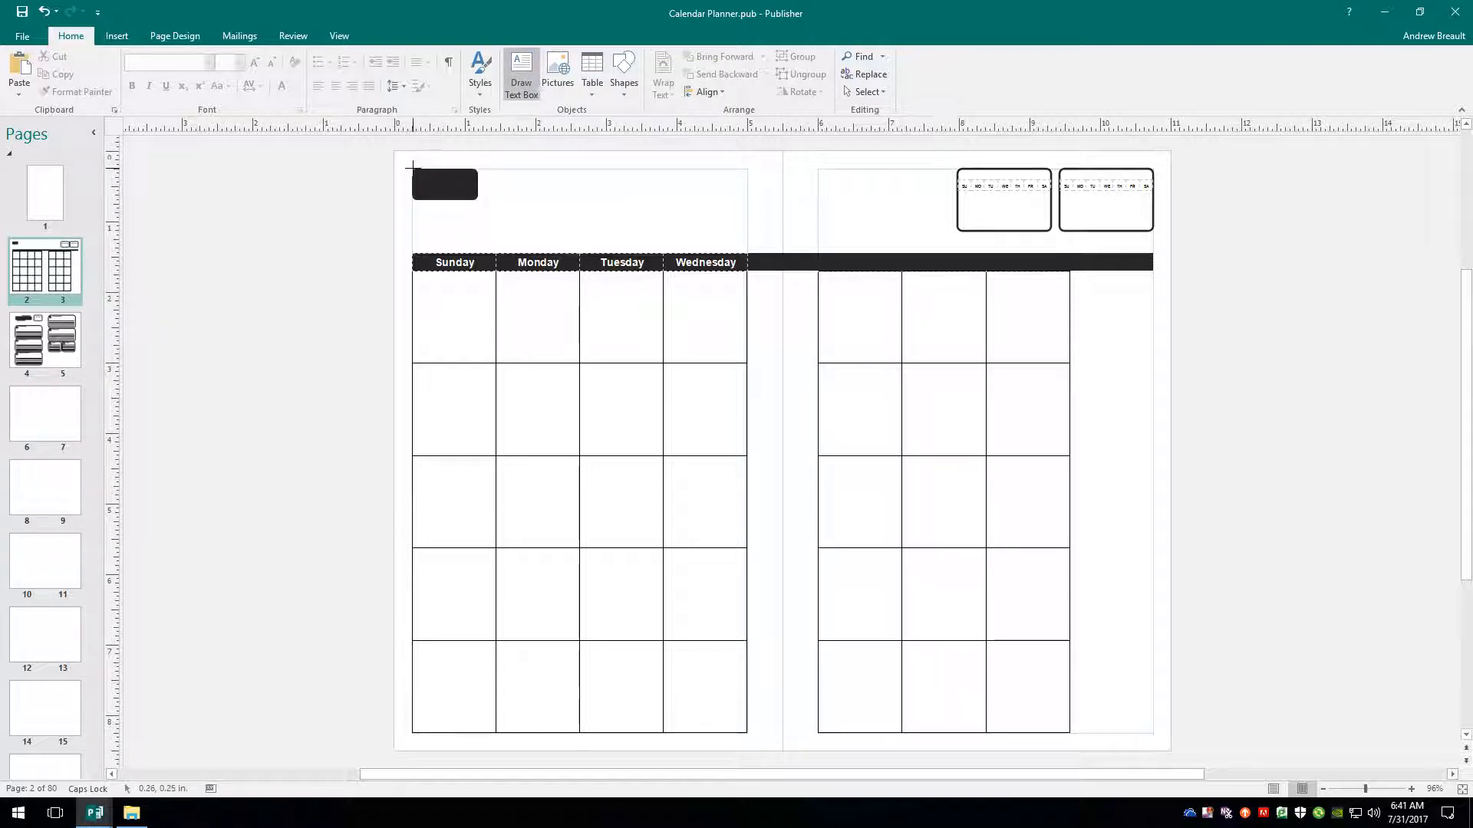
pyautogui.moveTo(412, 168)
pyautogui.mouseDown()
pyautogui.moveTo(490, 210)
pyautogui.moveTo(480, 196)
pyautogui.mouseUp()
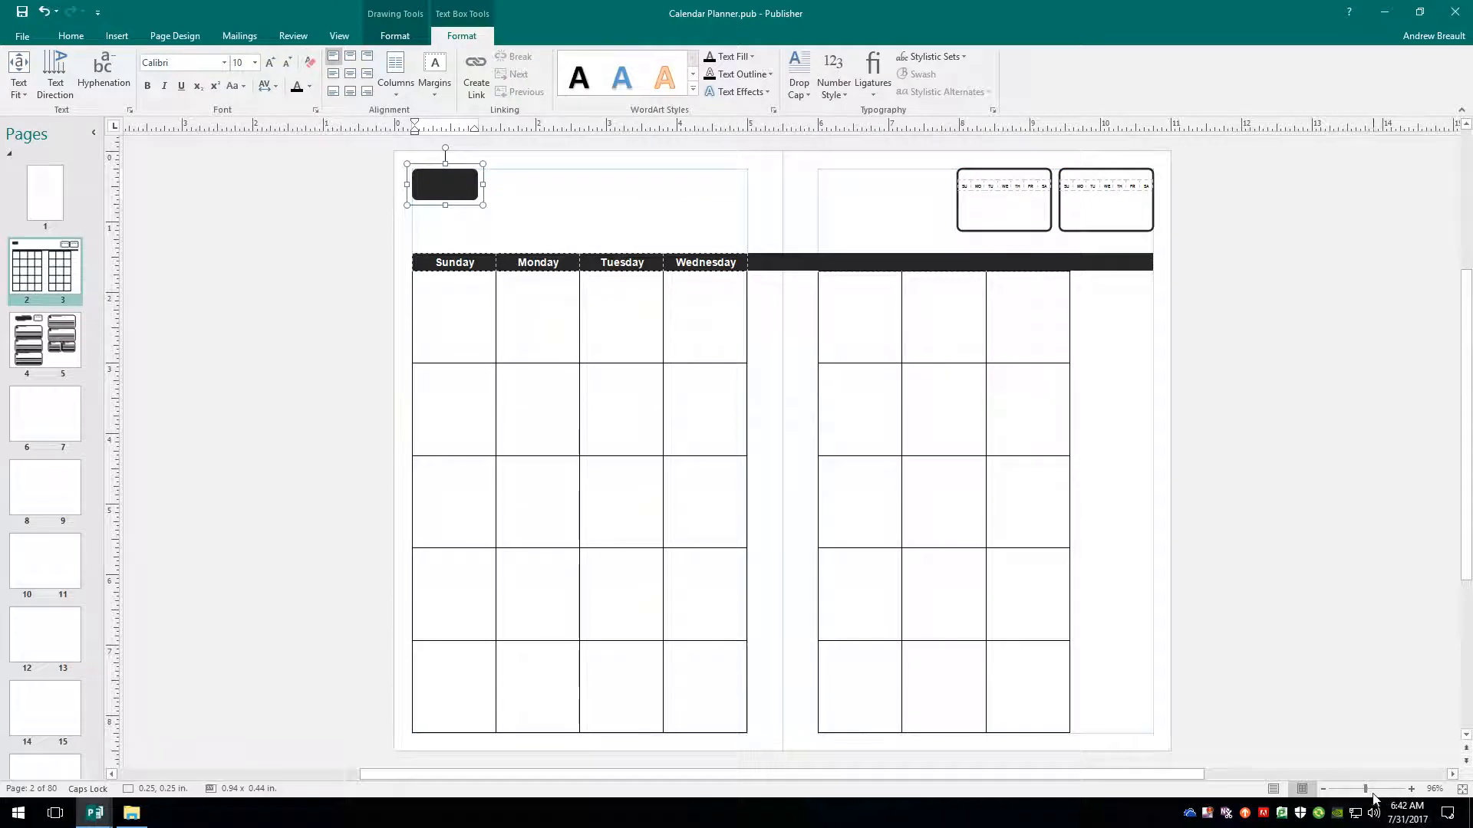
pyautogui.moveTo(1367, 792); pyautogui.dragTo(1404, 794)
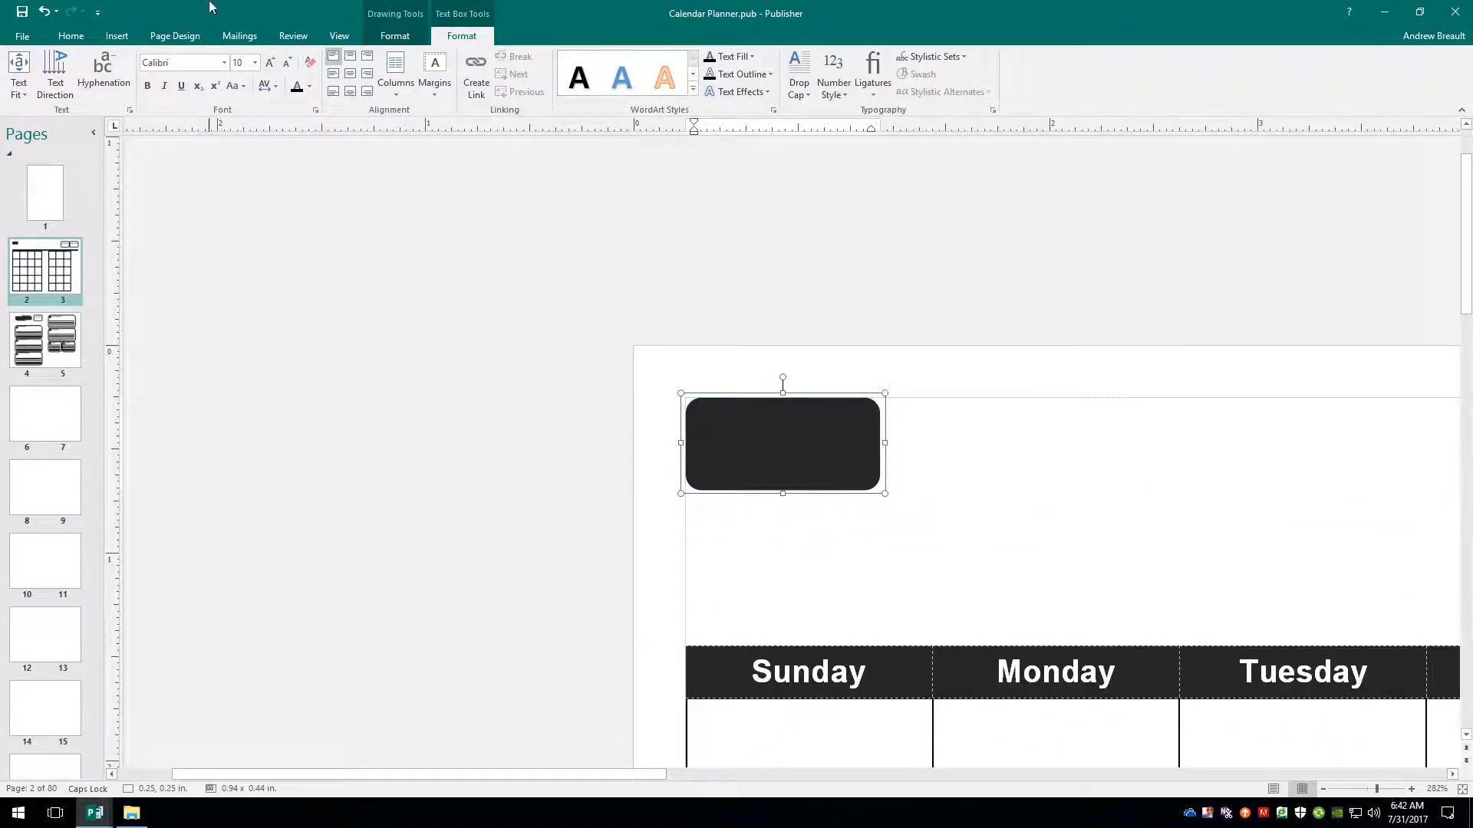
pyautogui.click(352, 76)
pyautogui.write('2017')
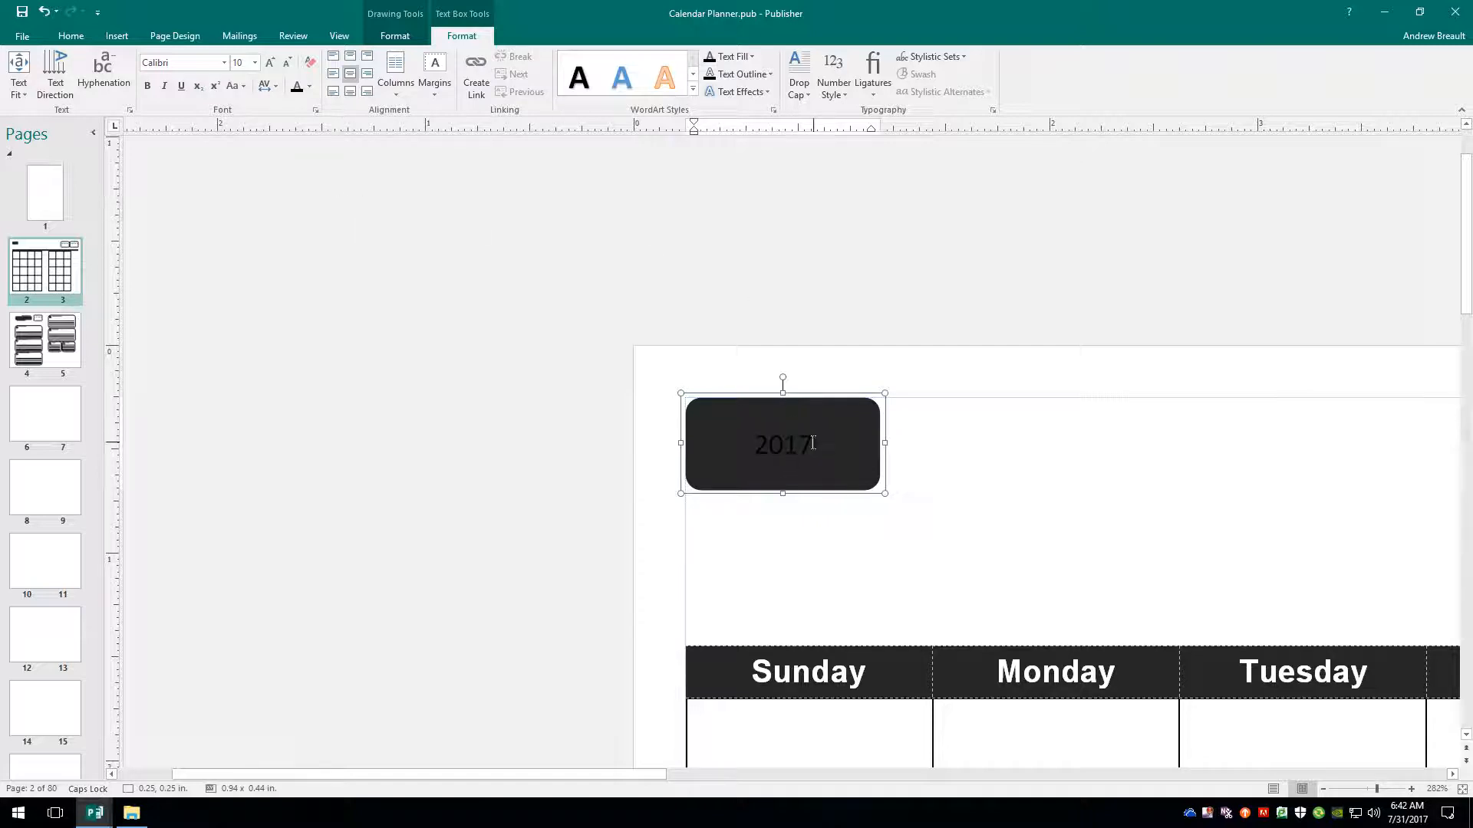
# Format the 2017 text in white Arial Black at 18 pt.
pyautogui.moveTo(813, 442); pyautogui.dragTo(753, 445)
pyautogui.click(309, 86)
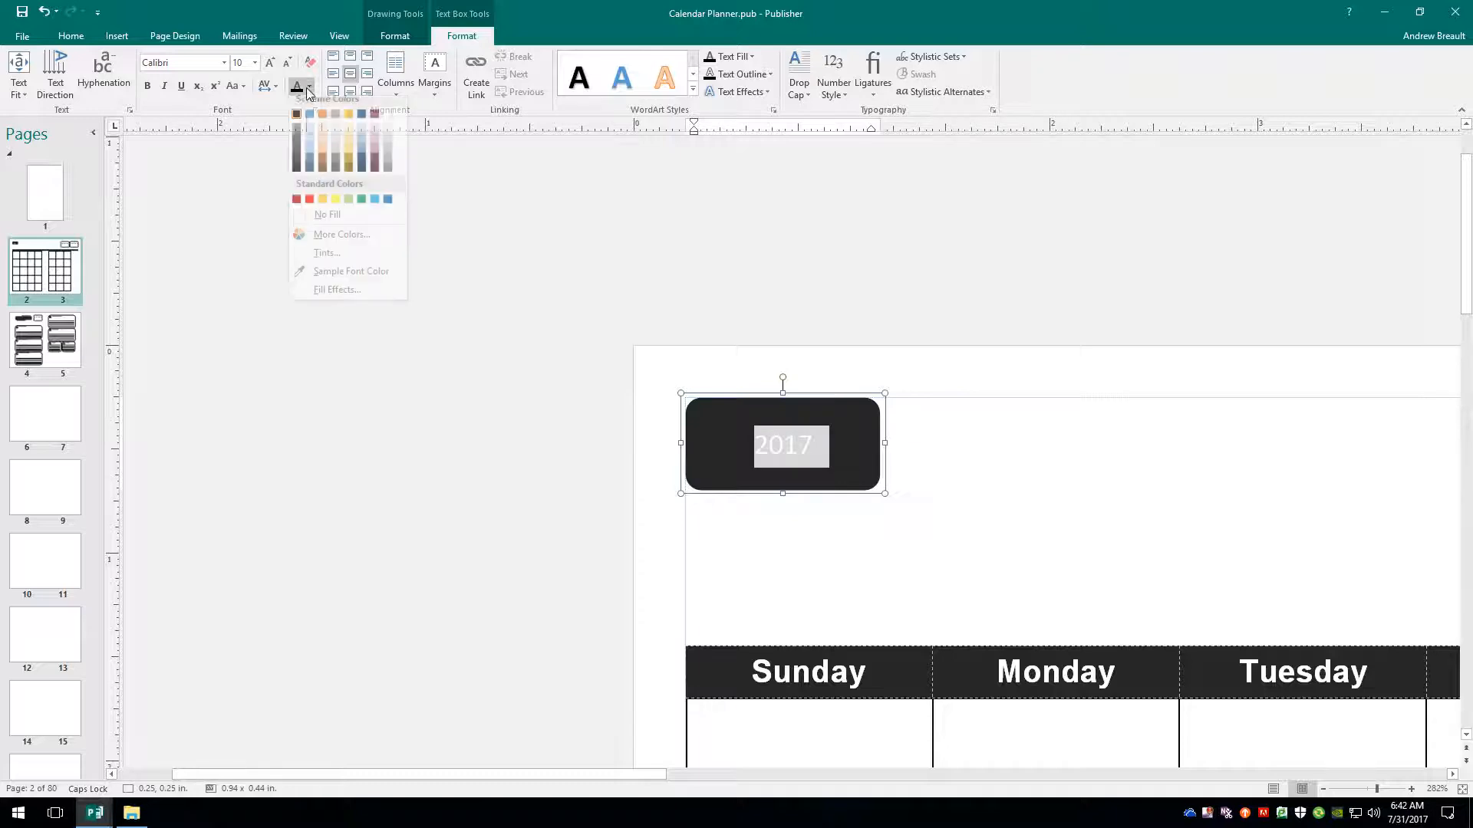
pyautogui.click(387, 123)
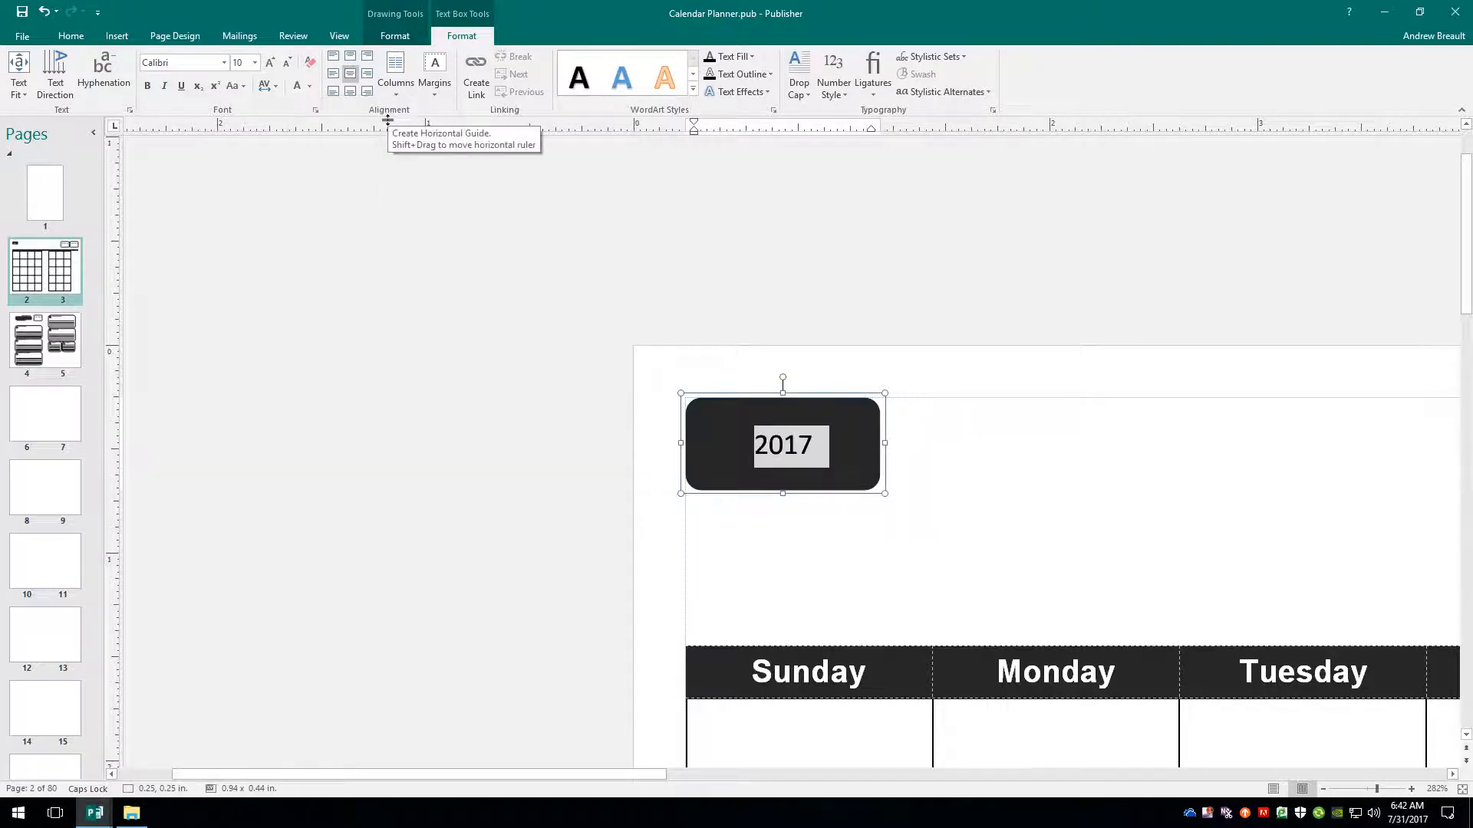
pyautogui.click(225, 63)
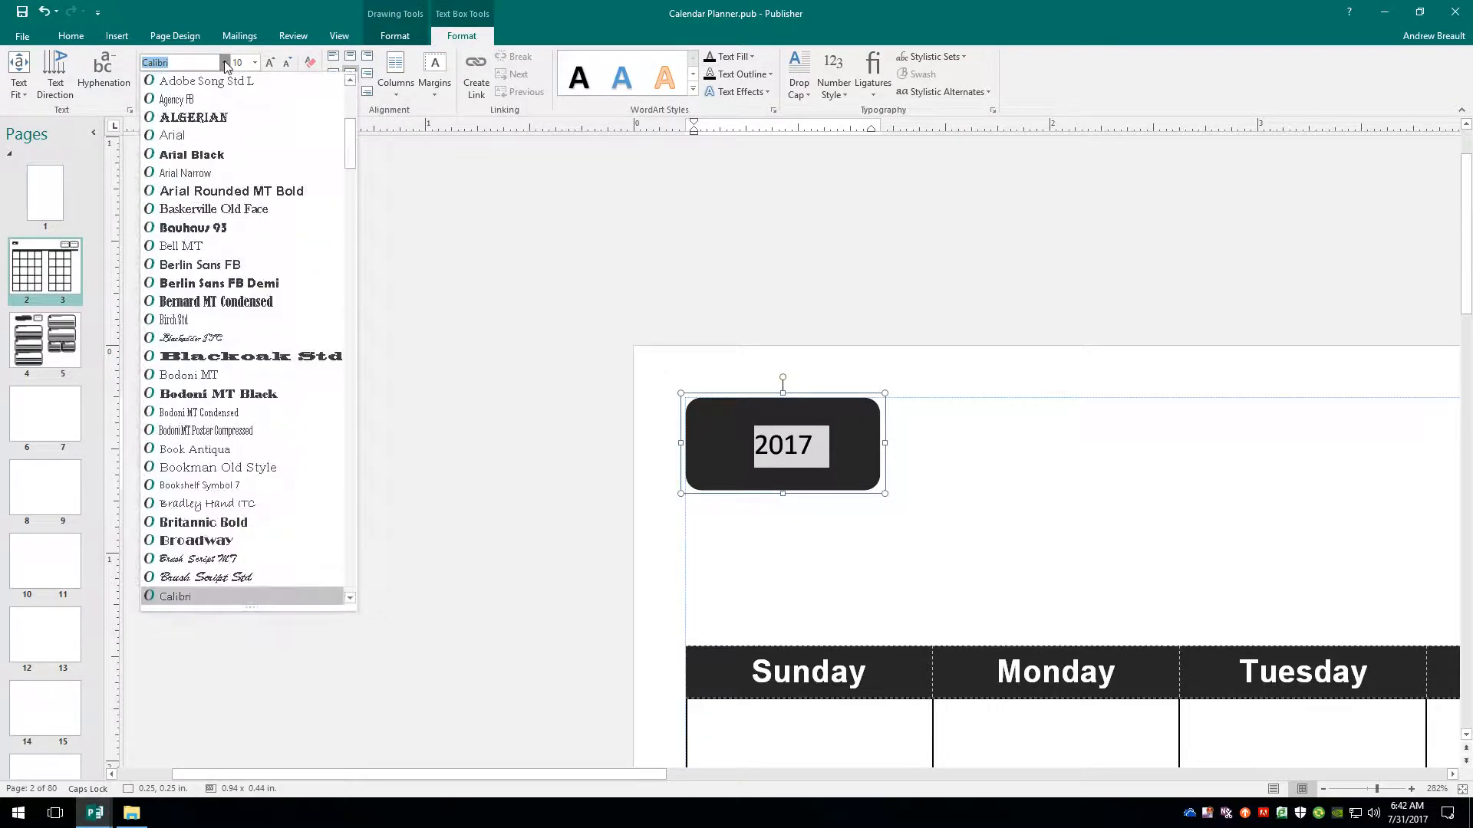
pyautogui.click(247, 155)
pyautogui.click(270, 63)
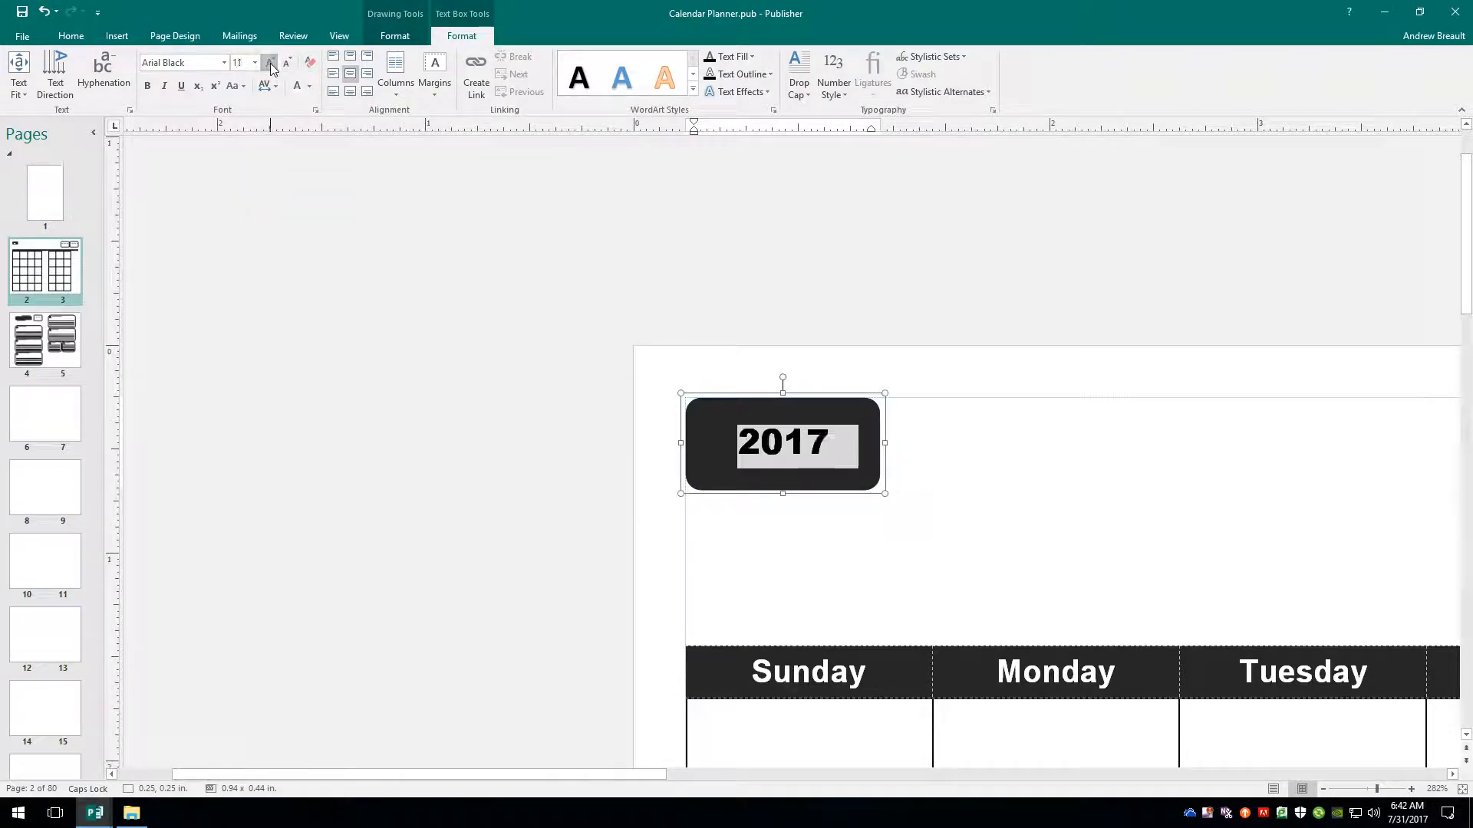
pyautogui.click(270, 63)
pyautogui.click(270, 63)
pyautogui.click(270, 63)
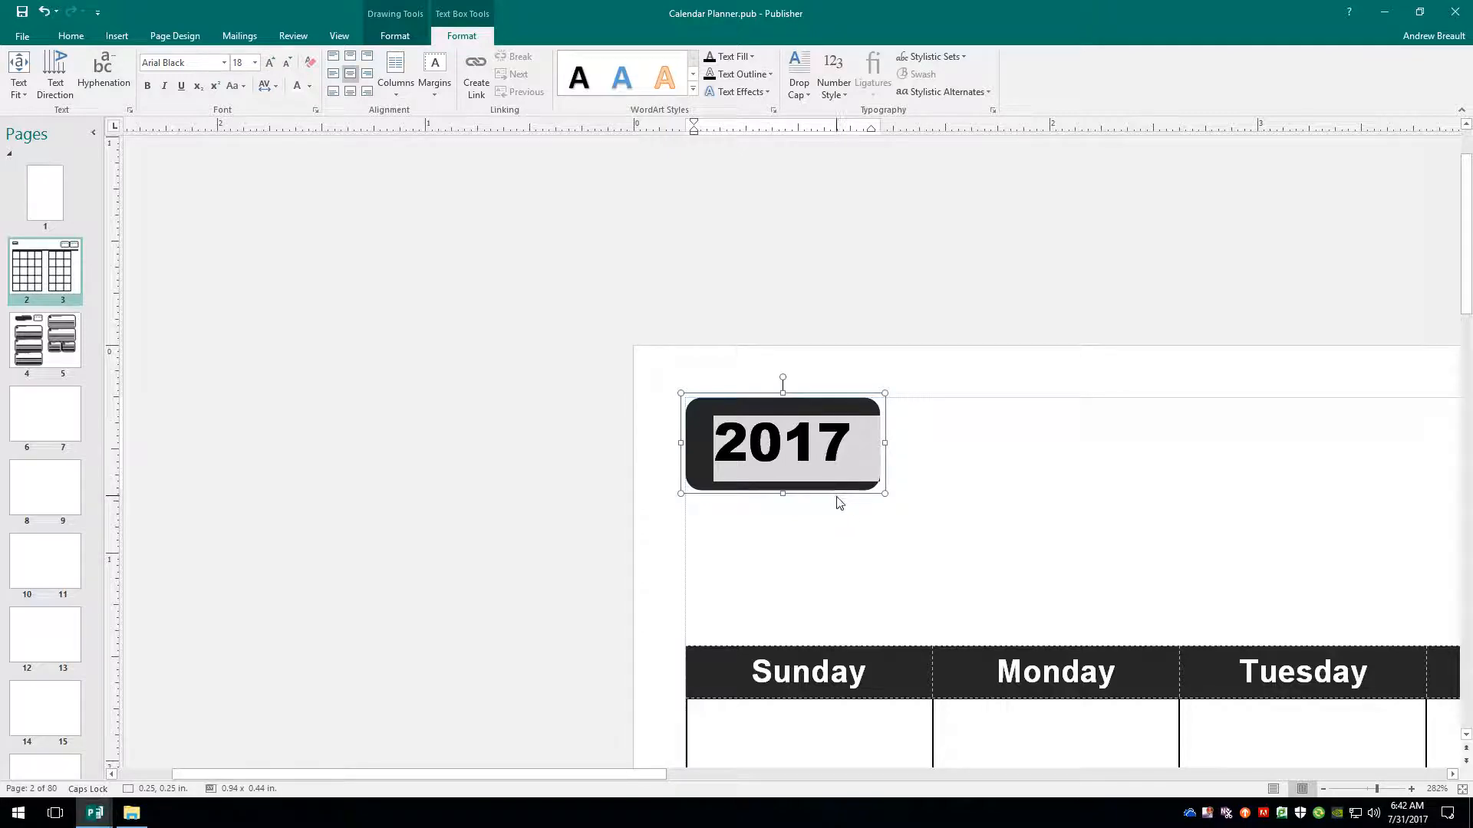
pyautogui.click(823, 565)
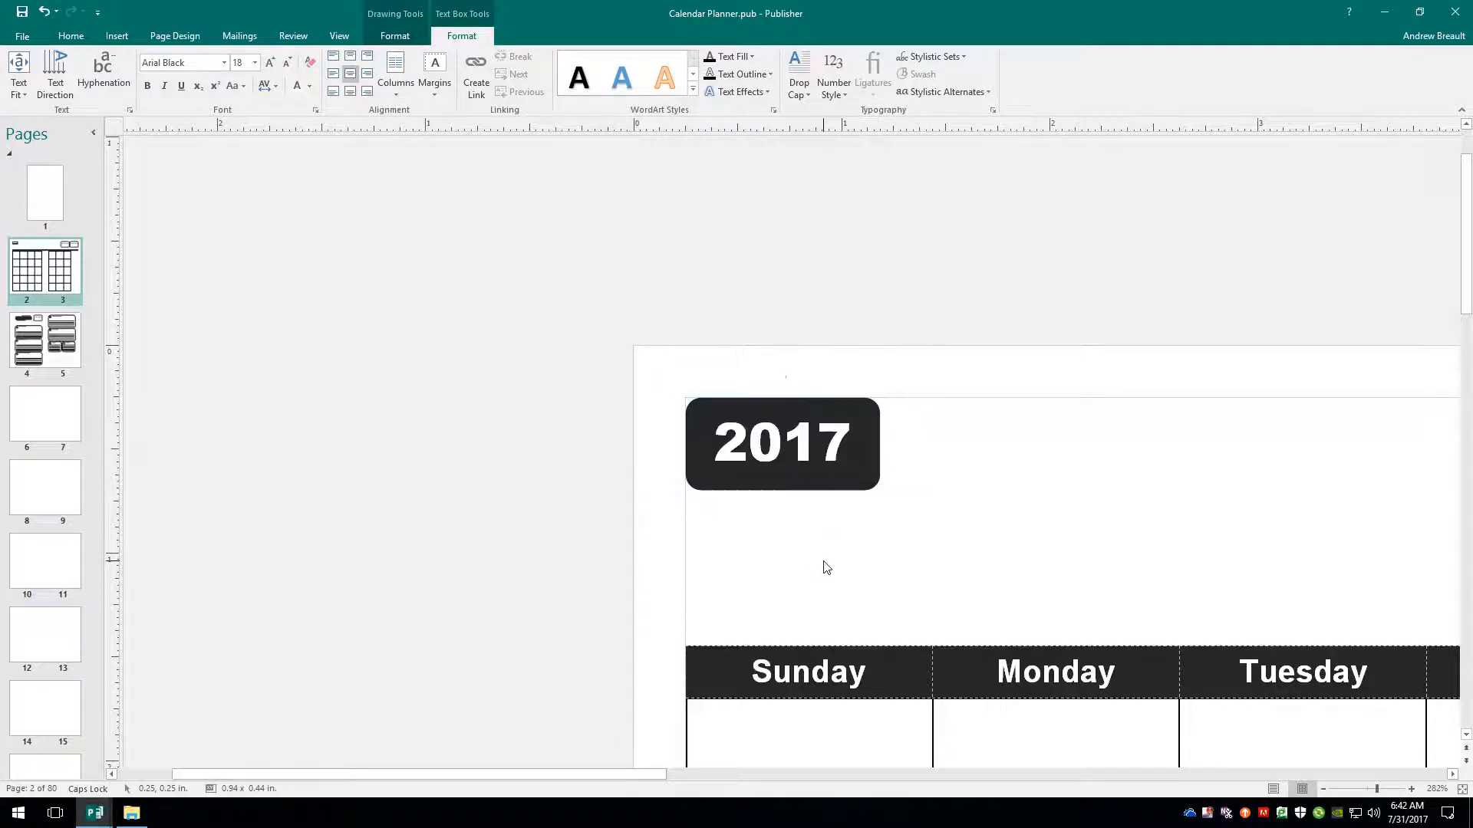
# Nudge the 2017 text box slightly down to centre it on the dark rounded label.
pyautogui.click(815, 489)
pyautogui.press('Down')
pyautogui.press('Down')
pyautogui.press('Down')
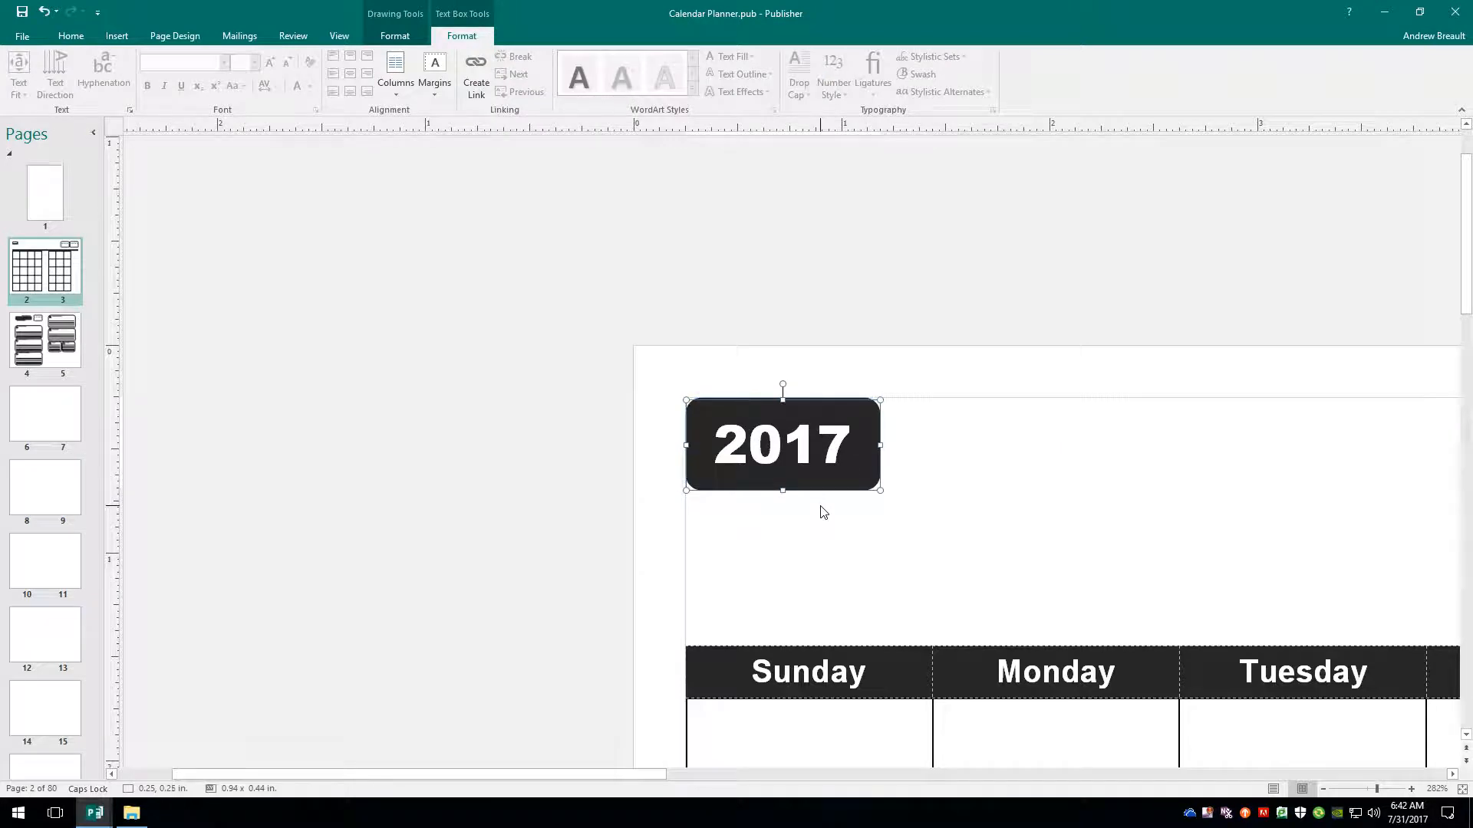
pyautogui.click(837, 529)
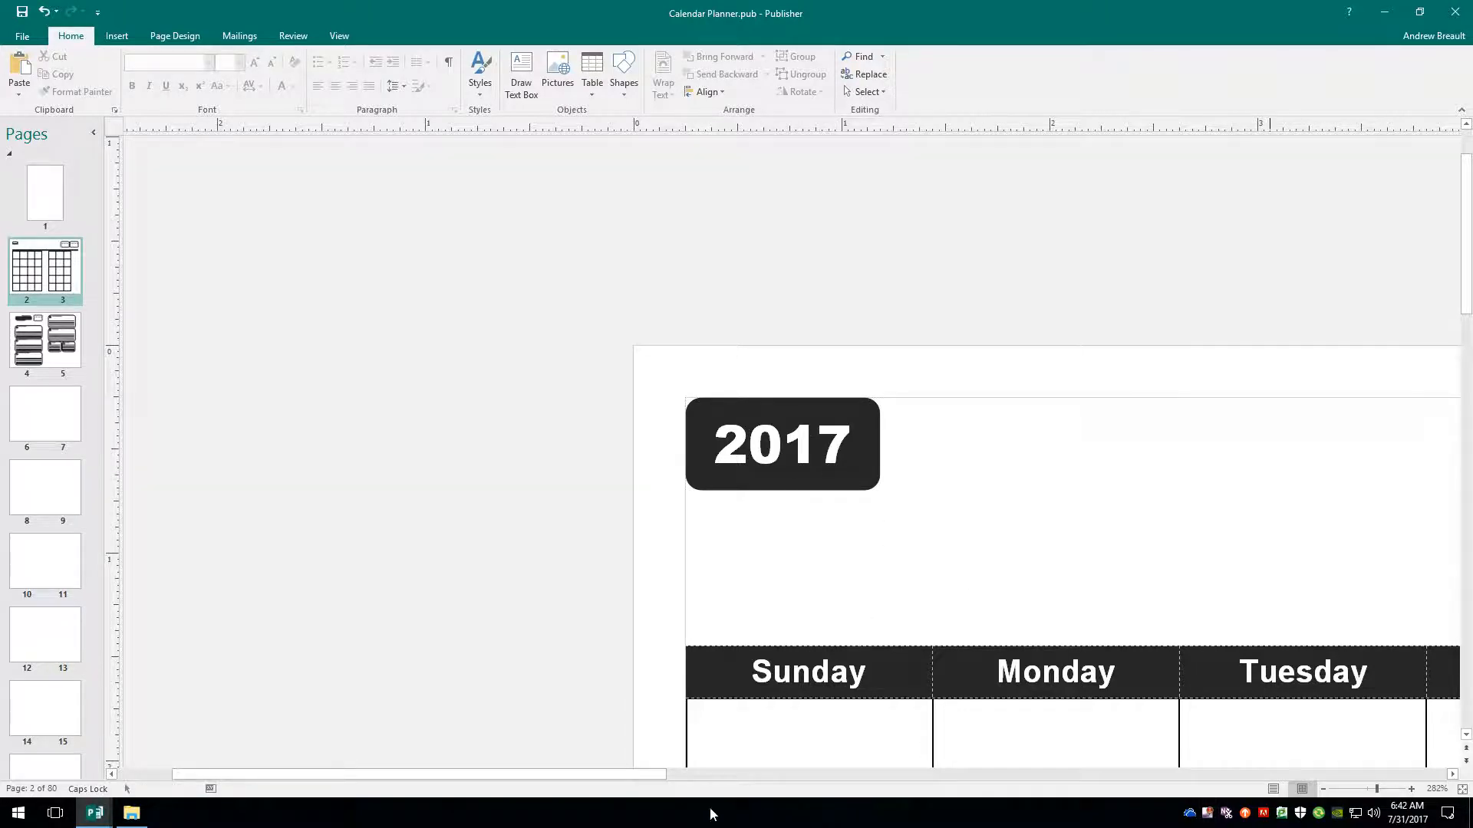
pyautogui.moveTo(623, 775); pyautogui.dragTo(837, 776)
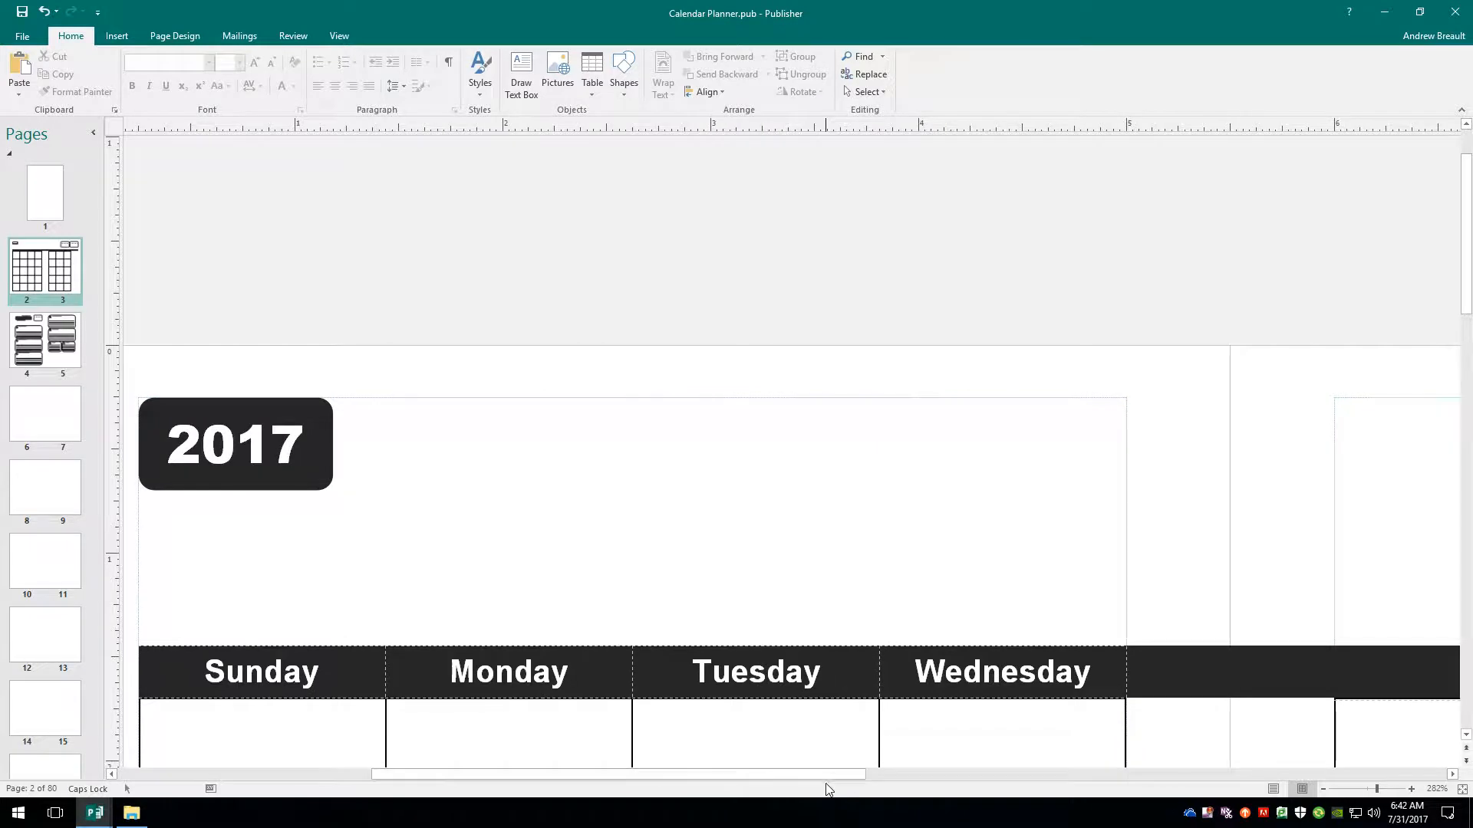
# Draw a text box about 4.75 x 0.72 in below the 2017 label, align it centre left, and enter AUGUST.
pyautogui.click(1323, 796)
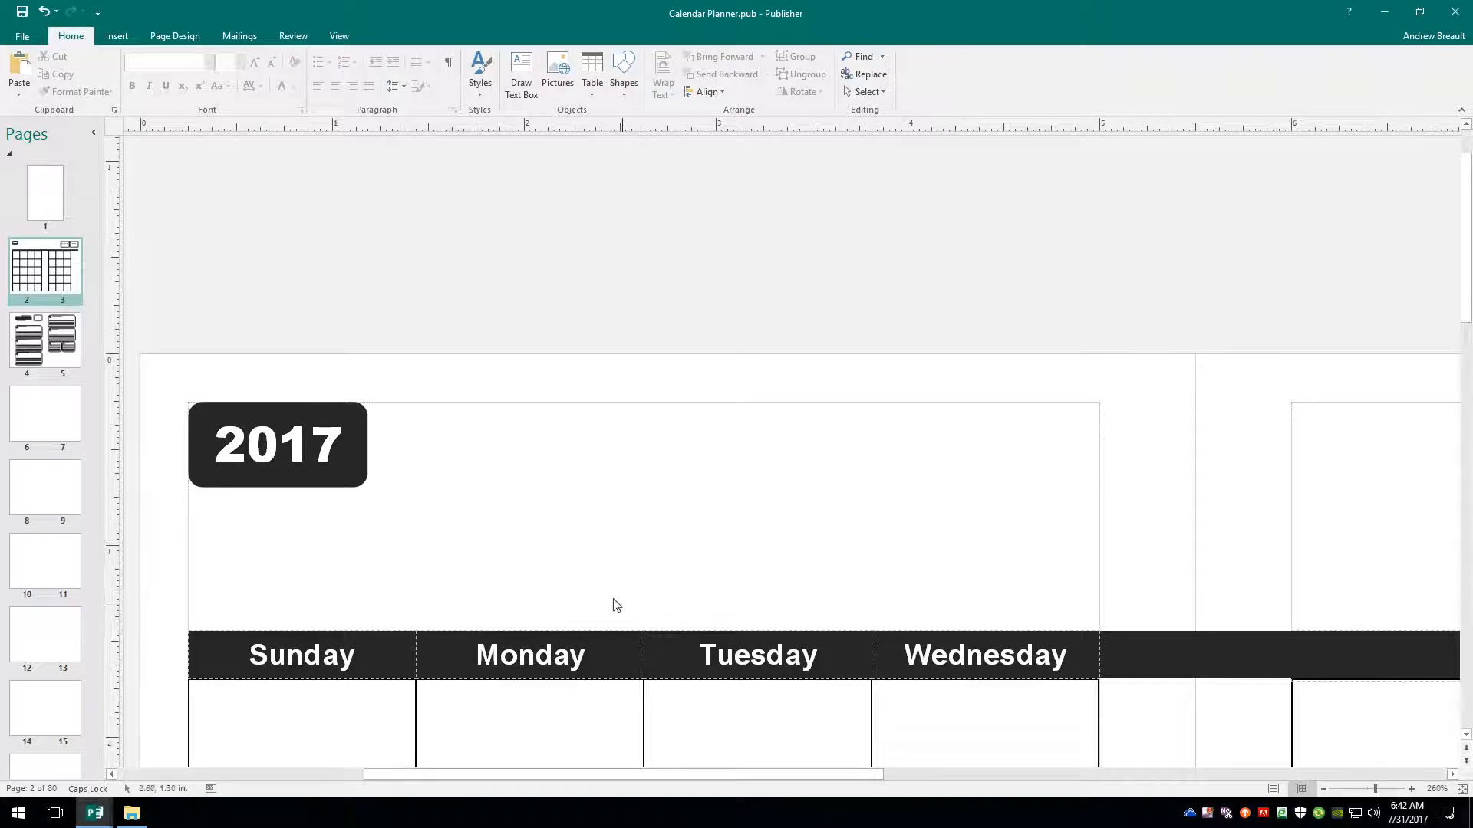
pyautogui.click(535, 73)
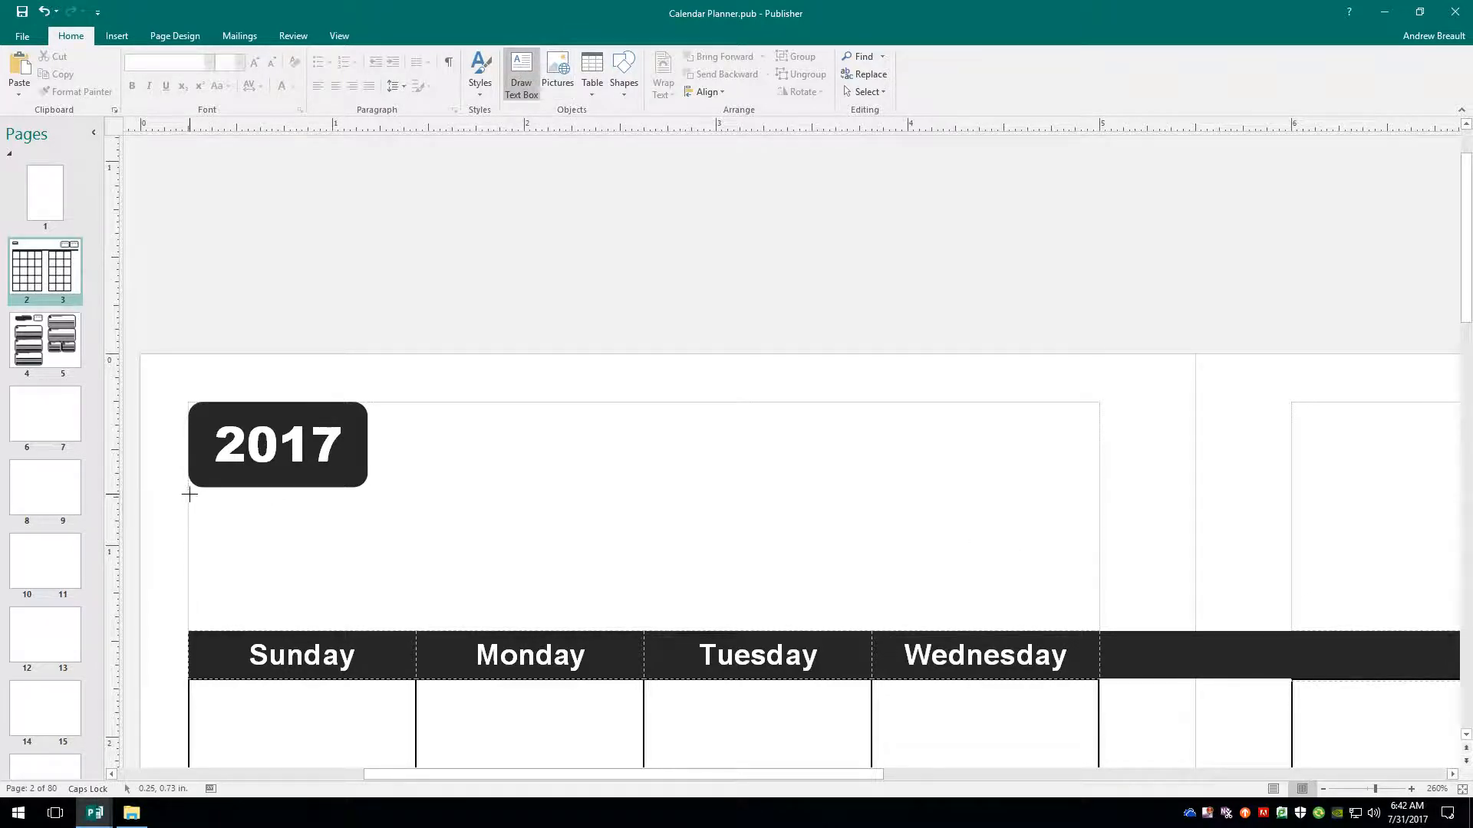
pyautogui.moveTo(188, 491)
pyautogui.mouseDown()
pyautogui.moveTo(536, 628)
pyautogui.moveTo(1102, 633)
pyautogui.mouseUp()
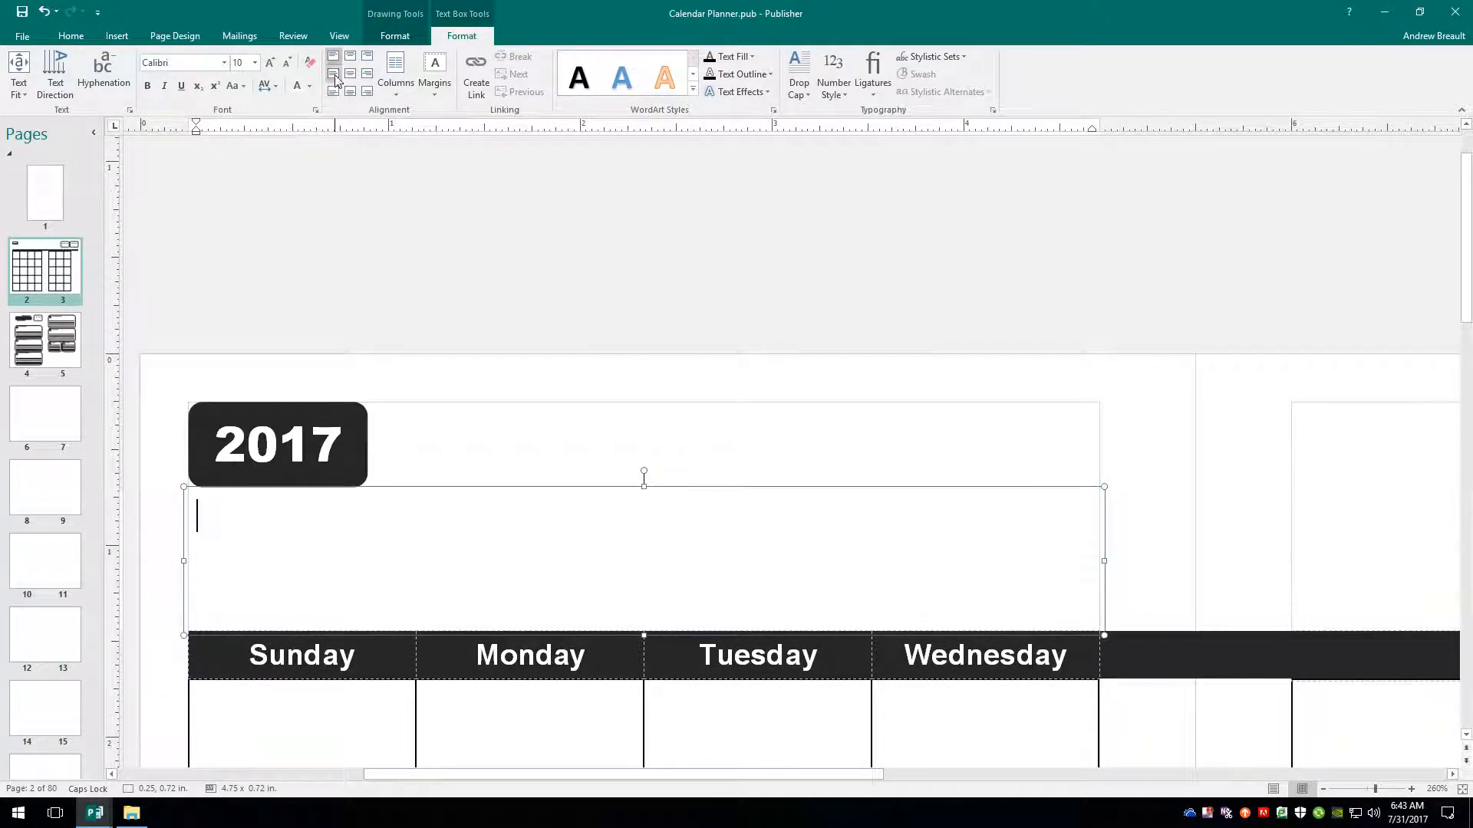
pyautogui.click(335, 79)
pyautogui.write('a')
pyautogui.press('BackSpace')
pyautogui.write('AUGUST')
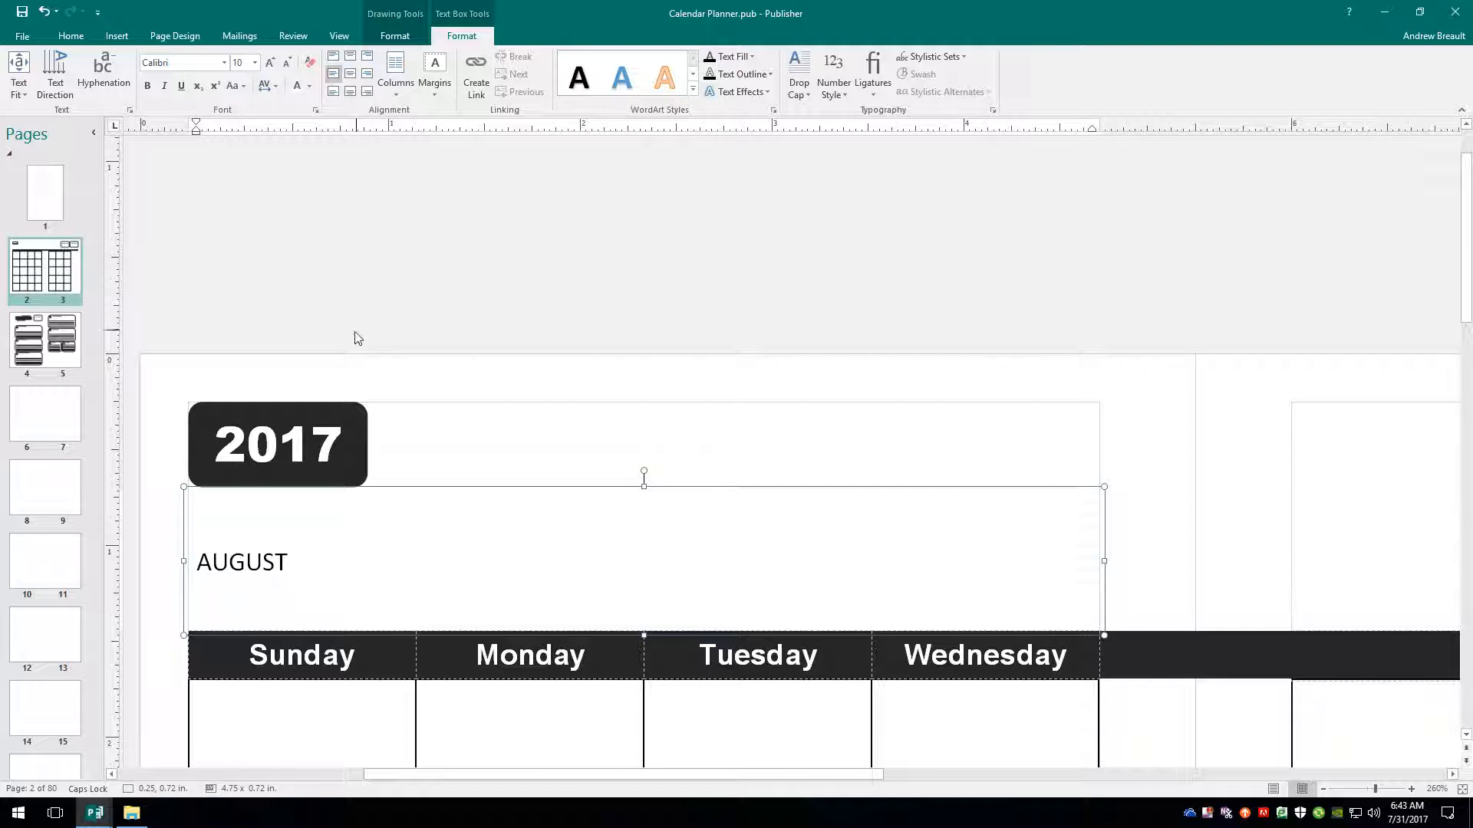
# Format the AUGUST heading in Arial Black at 48 pt.
pyautogui.moveTo(294, 574); pyautogui.dragTo(180, 578)
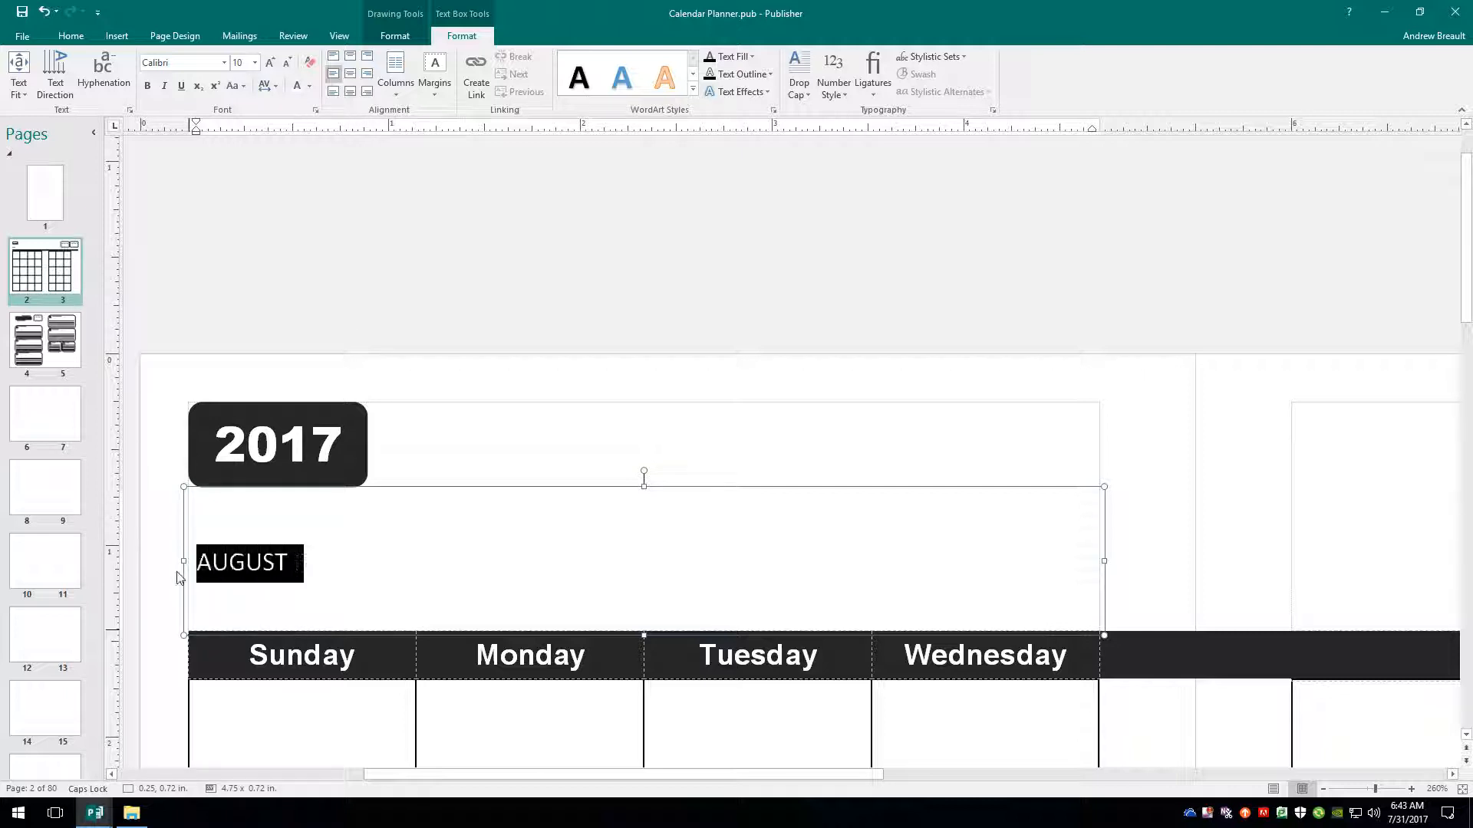
pyautogui.click(223, 63)
pyautogui.click(241, 151)
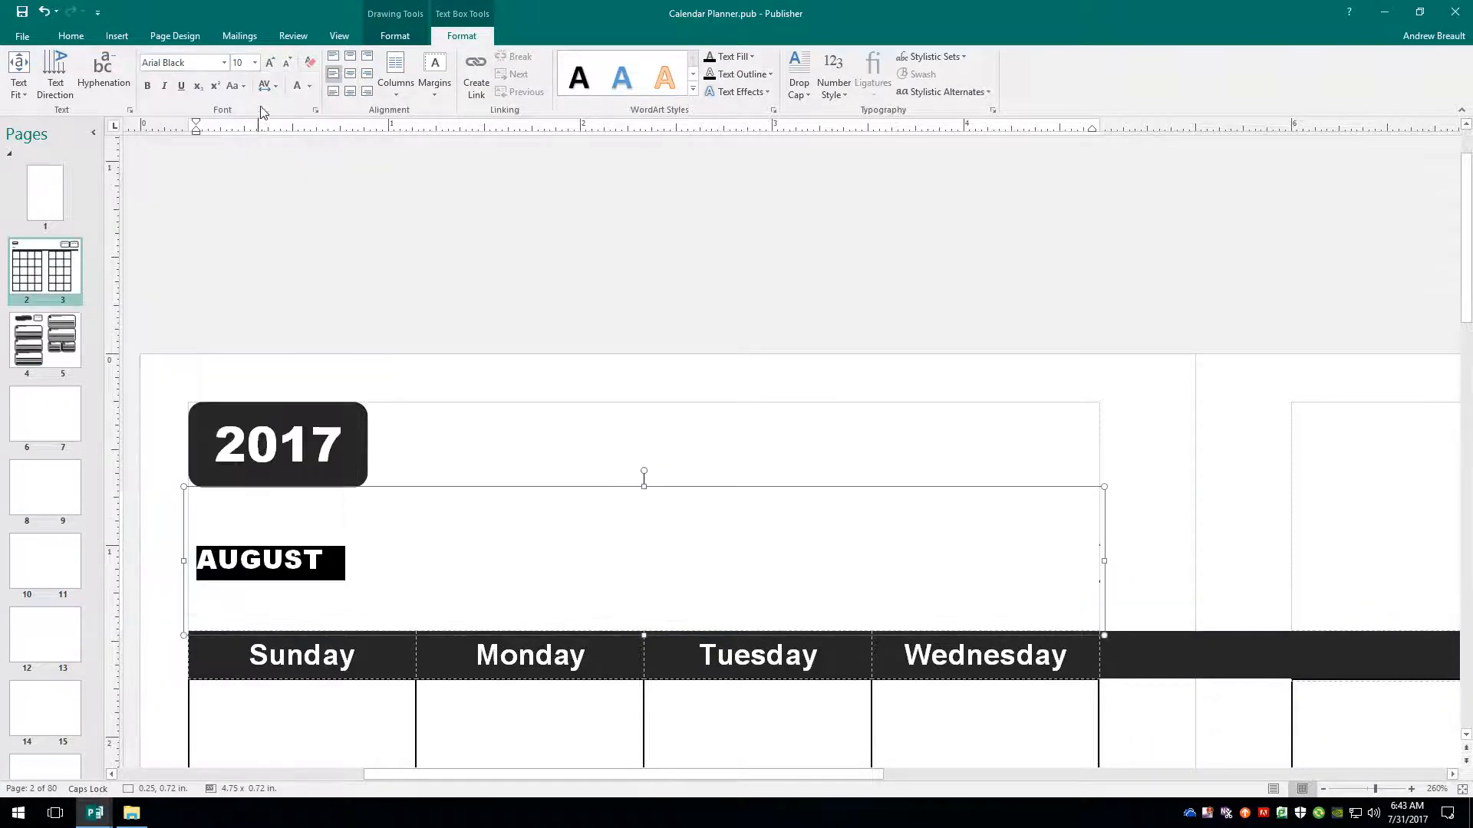
pyautogui.click(270, 65)
pyautogui.click(270, 65)
pyautogui.click(270, 65)
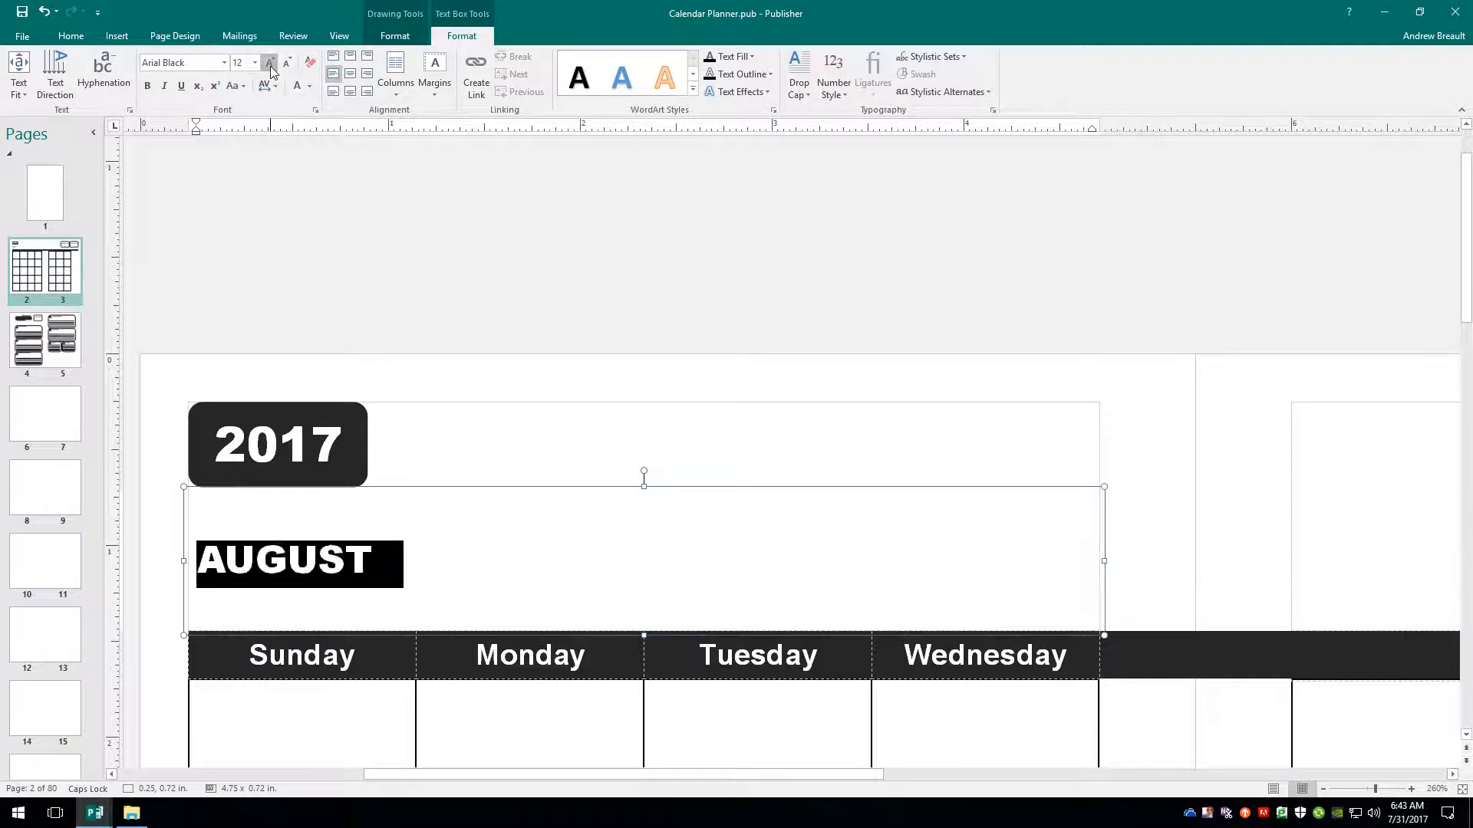
pyautogui.click(270, 65)
pyautogui.click(270, 64)
pyautogui.click(270, 64)
pyautogui.click(270, 64)
pyautogui.click(270, 65)
pyautogui.click(270, 65)
pyautogui.click(270, 65)
pyautogui.click(270, 65)
pyautogui.click(270, 64)
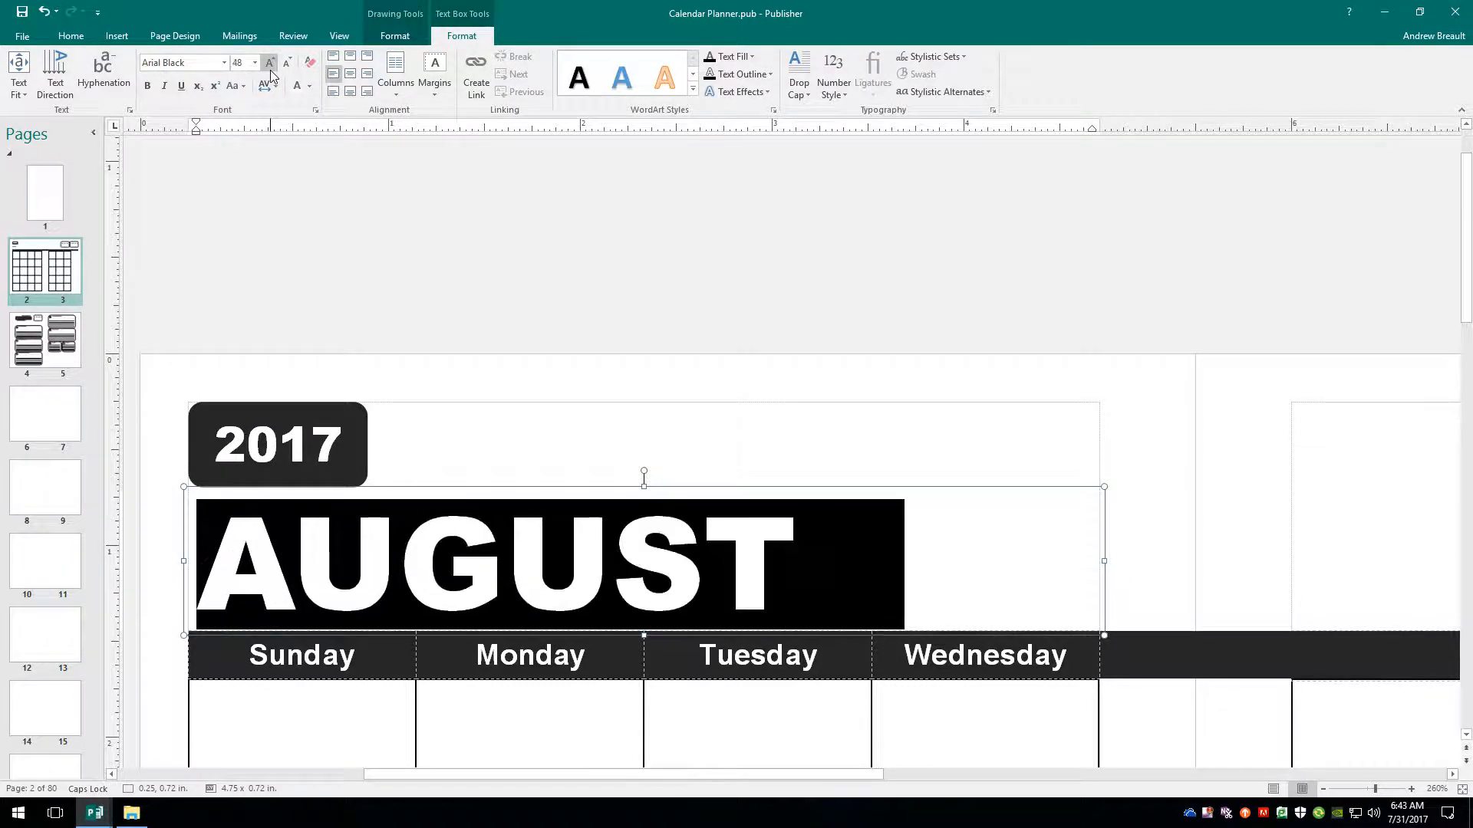
pyautogui.click(286, 63)
pyautogui.click(286, 63)
pyautogui.click(286, 63)
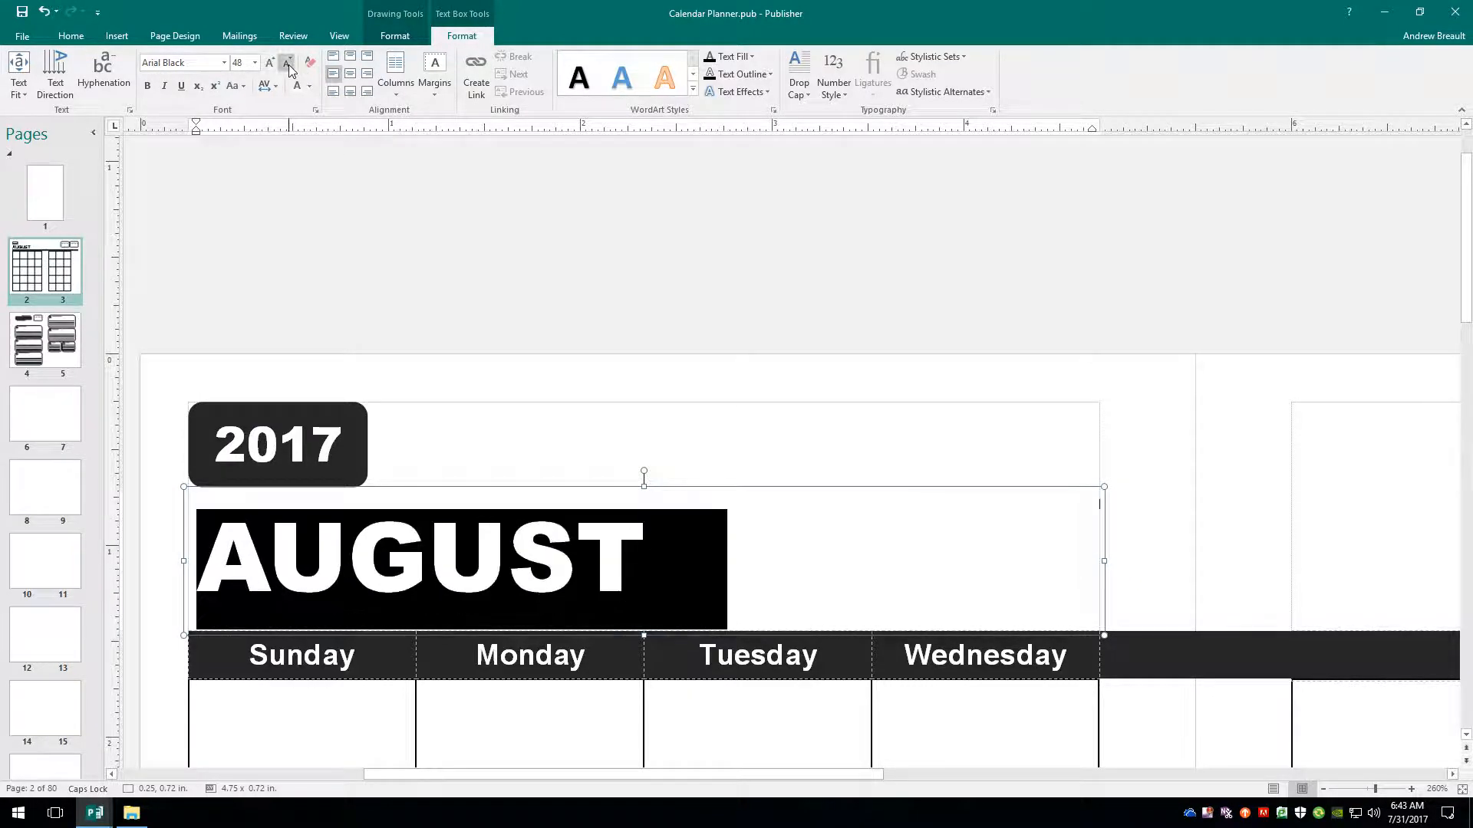
pyautogui.click(270, 64)
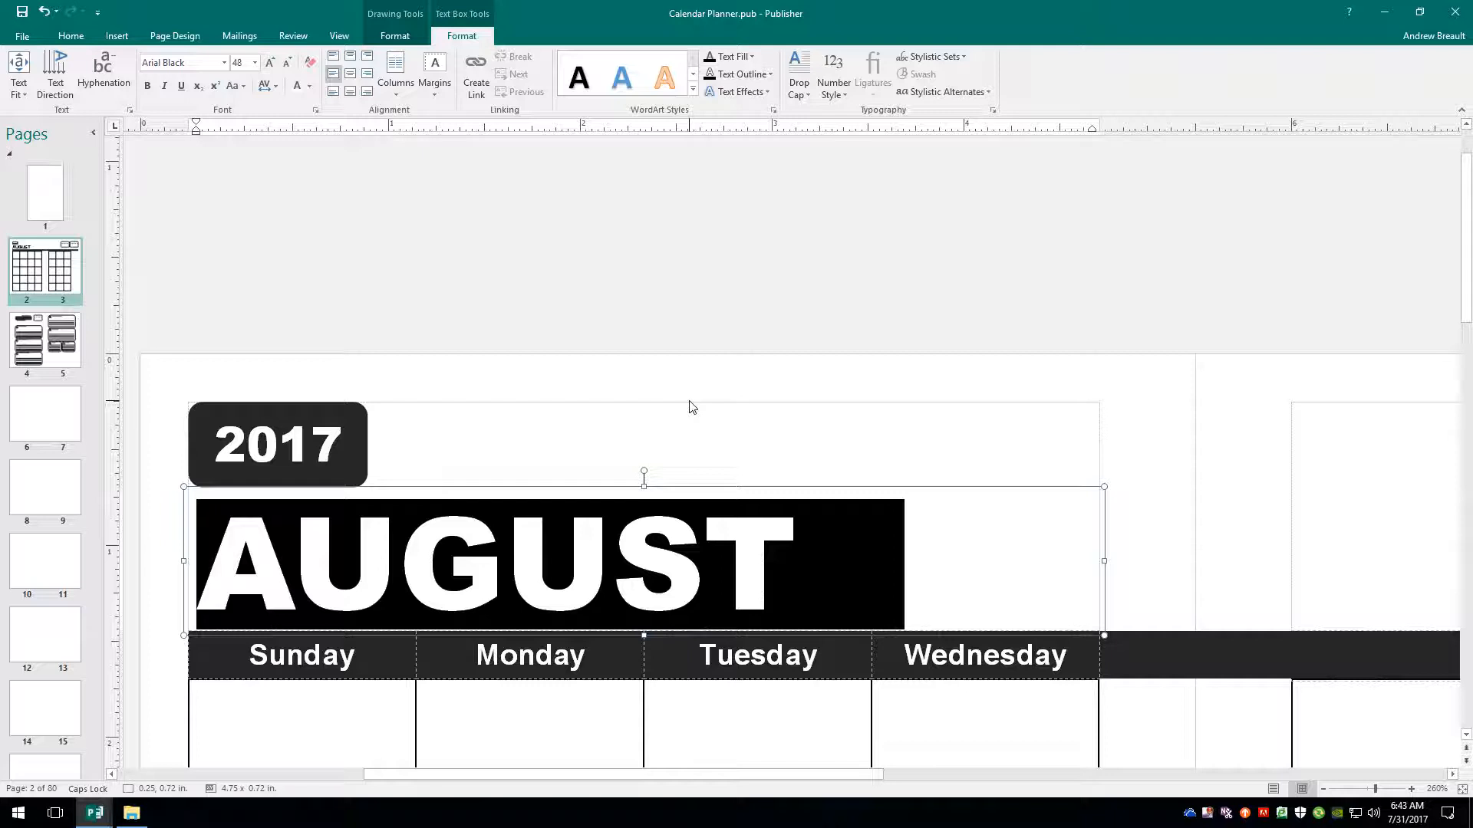
# Replace the month heading with SEPTEMBER to test how a long month name fits, and clear it.
pyautogui.write('SE')
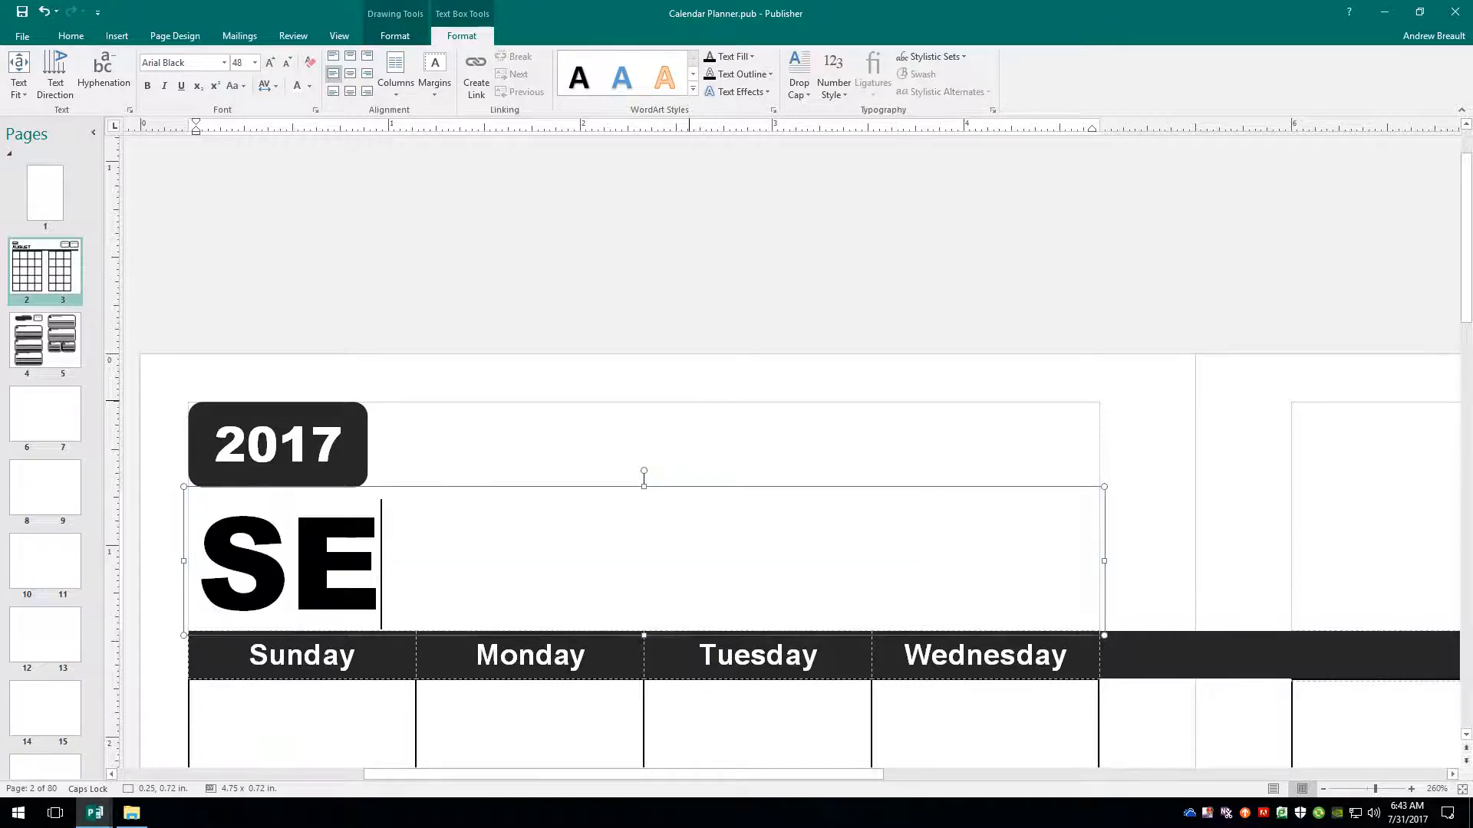
pyautogui.write('PTEMBER')
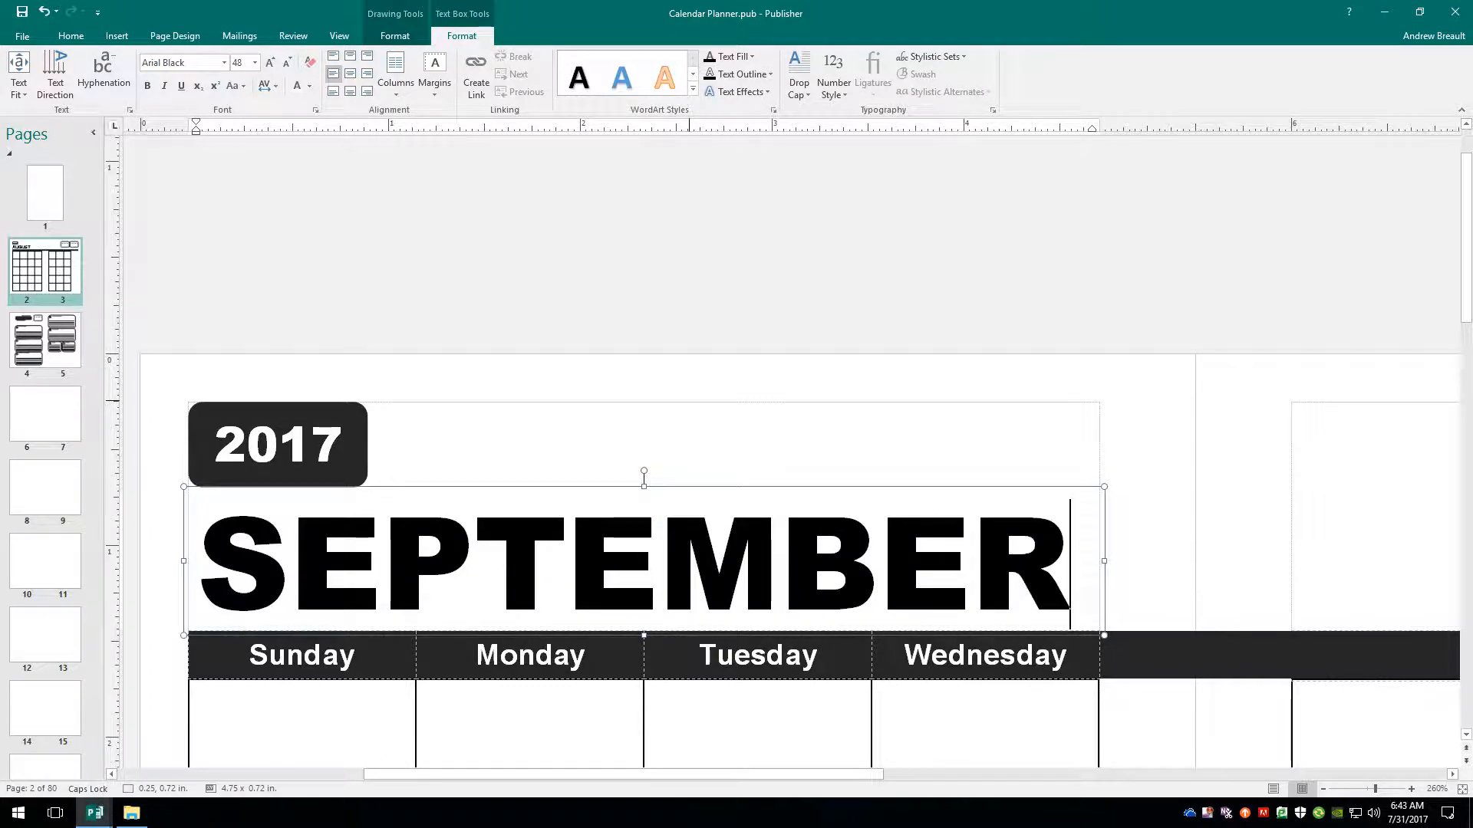
pyautogui.press('BackSpace')
pyautogui.press('BackSpace')
pyautogui.press('BackSpace')
pyautogui.press('BackSpace')
pyautogui.press('BackSpace')
pyautogui.press('BackSpace')
pyautogui.press('BackSpace')
pyautogui.press('BackSpace')
pyautogui.press('BackSpace')
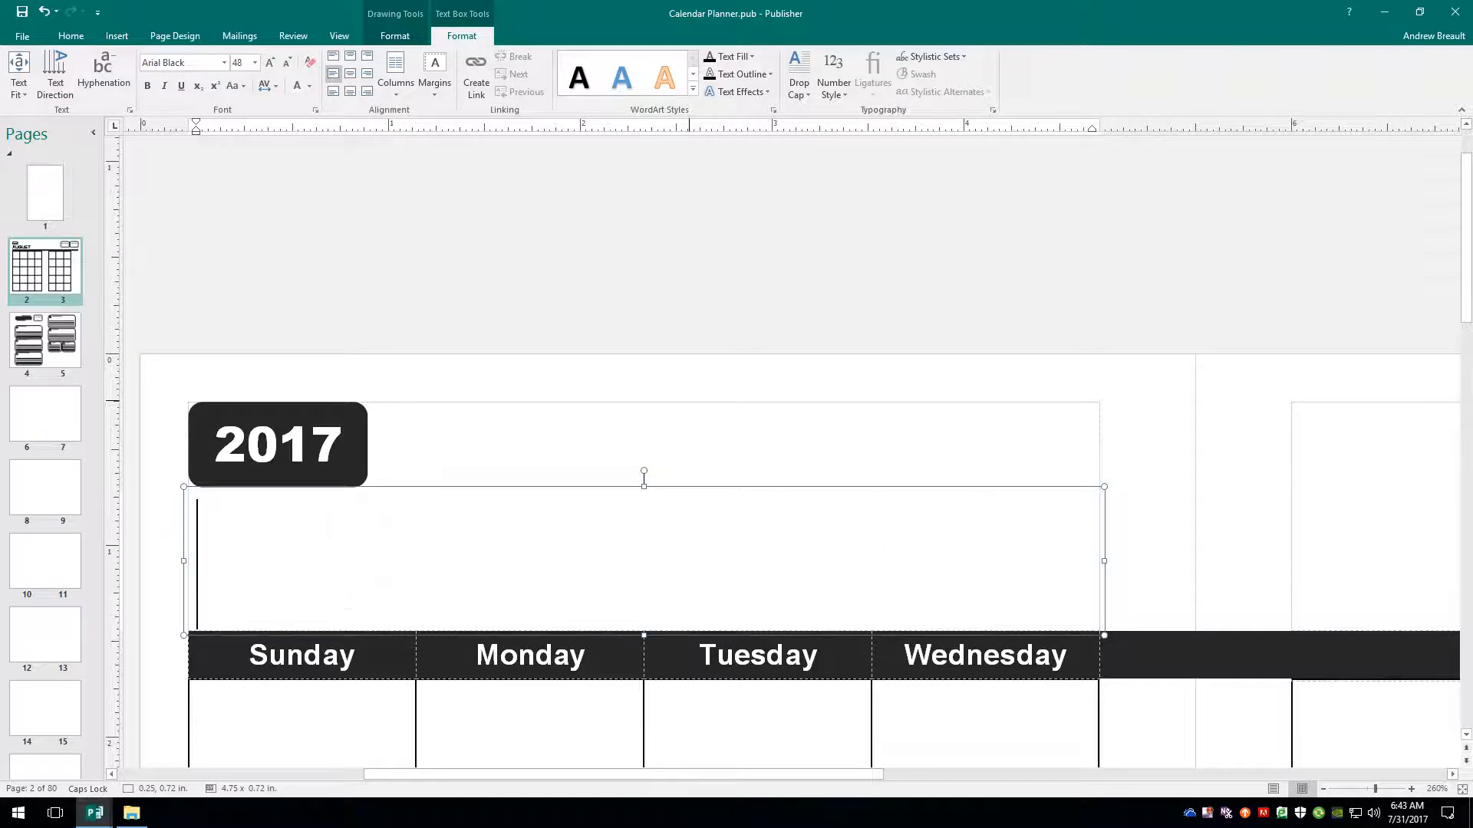
# Try DECEMBER in the month heading to test its fit, and clear it.
pyautogui.write('DECEMBER')
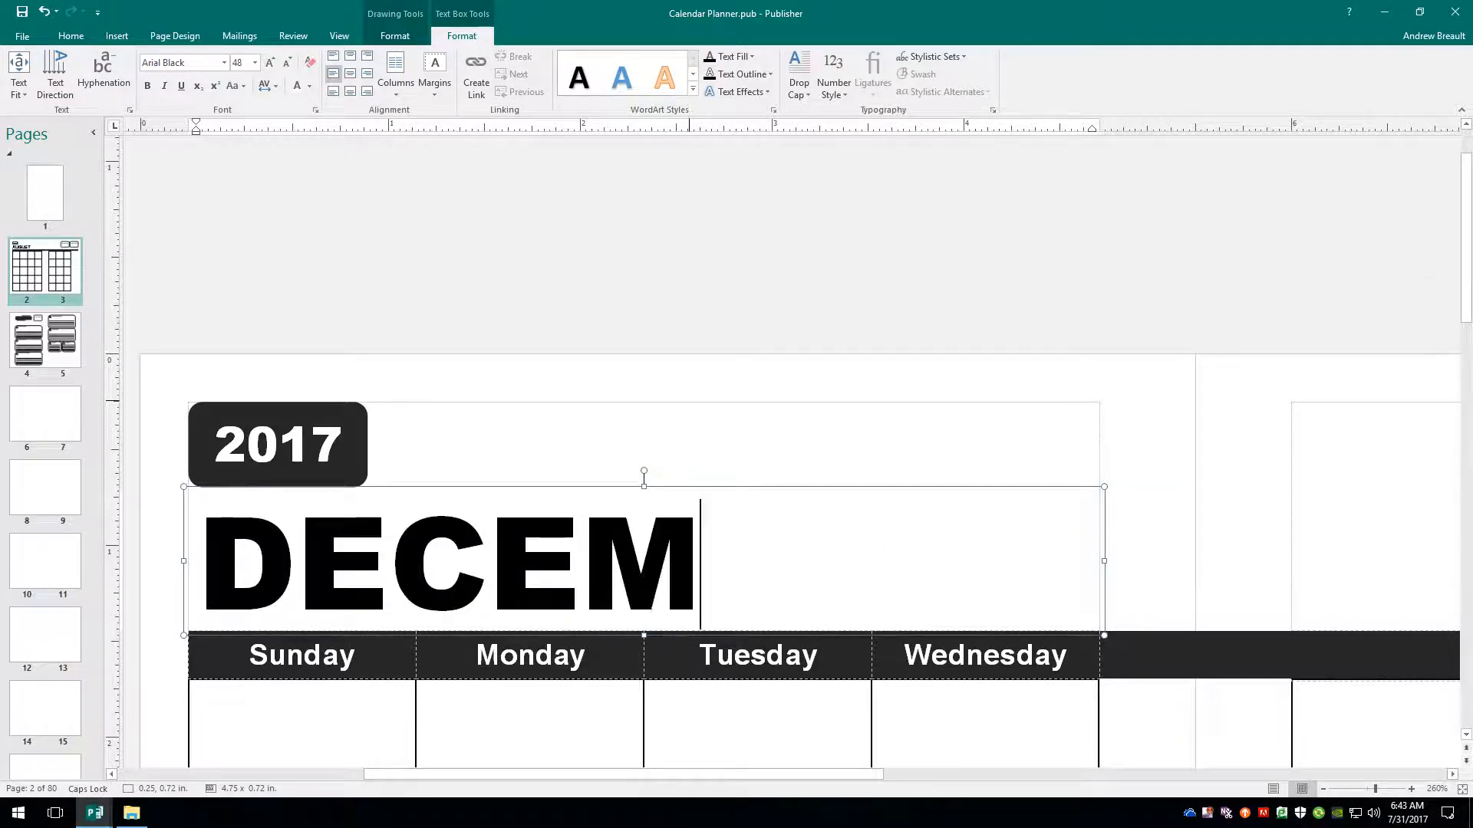
pyautogui.press('BackSpace')
pyautogui.press('BackSpace')
pyautogui.press('BackSpace')
pyautogui.press('BackSpace')
pyautogui.press('BackSpace')
pyautogui.press('BackSpace')
pyautogui.press('BackSpace')
pyautogui.press('BackSpace')
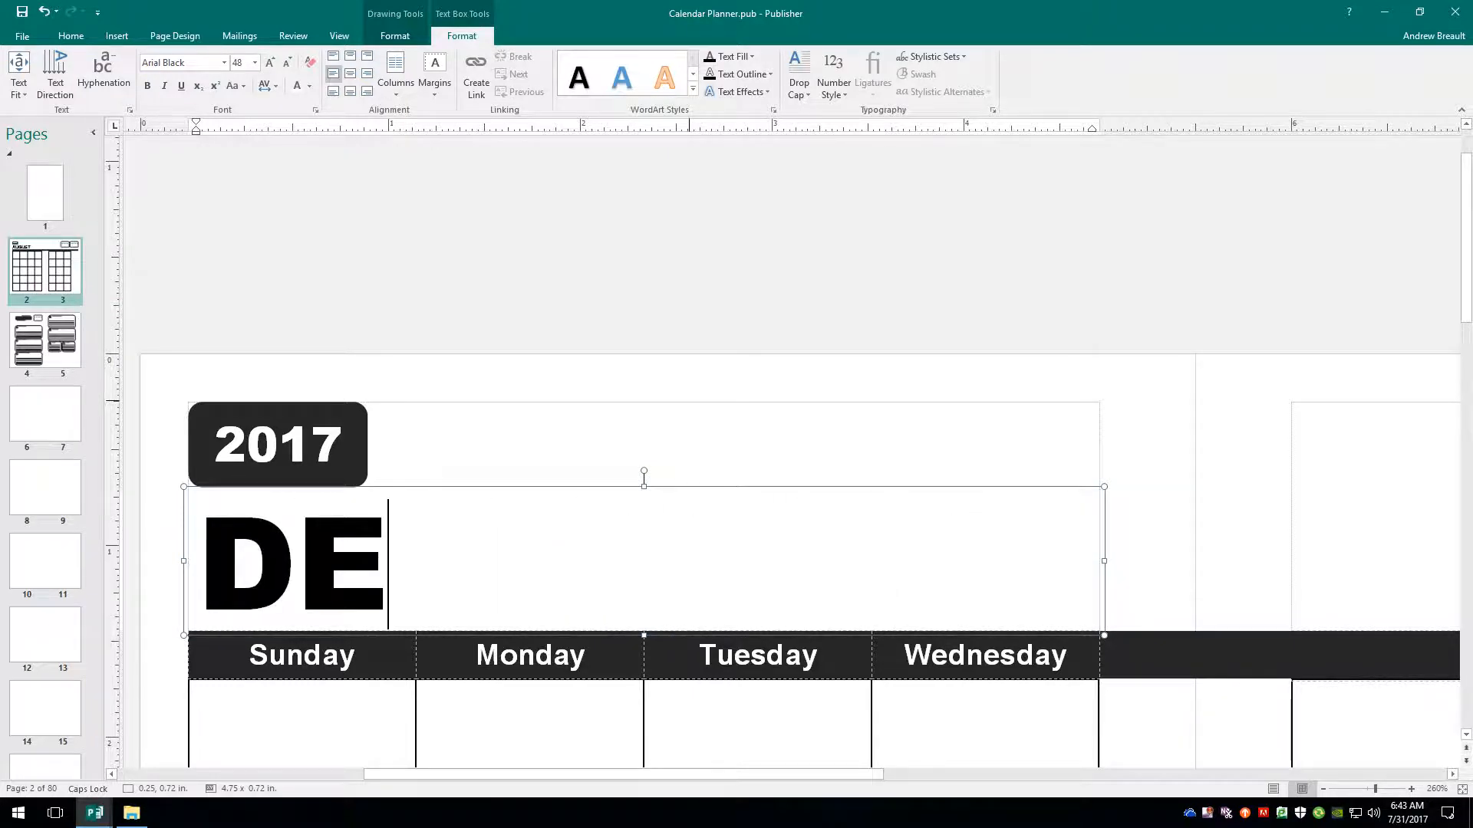
# Test SEPTEMBER in the month heading once more, and restore the text AUGUST.
pyautogui.write('SEM')
pyautogui.press('BackSpace')
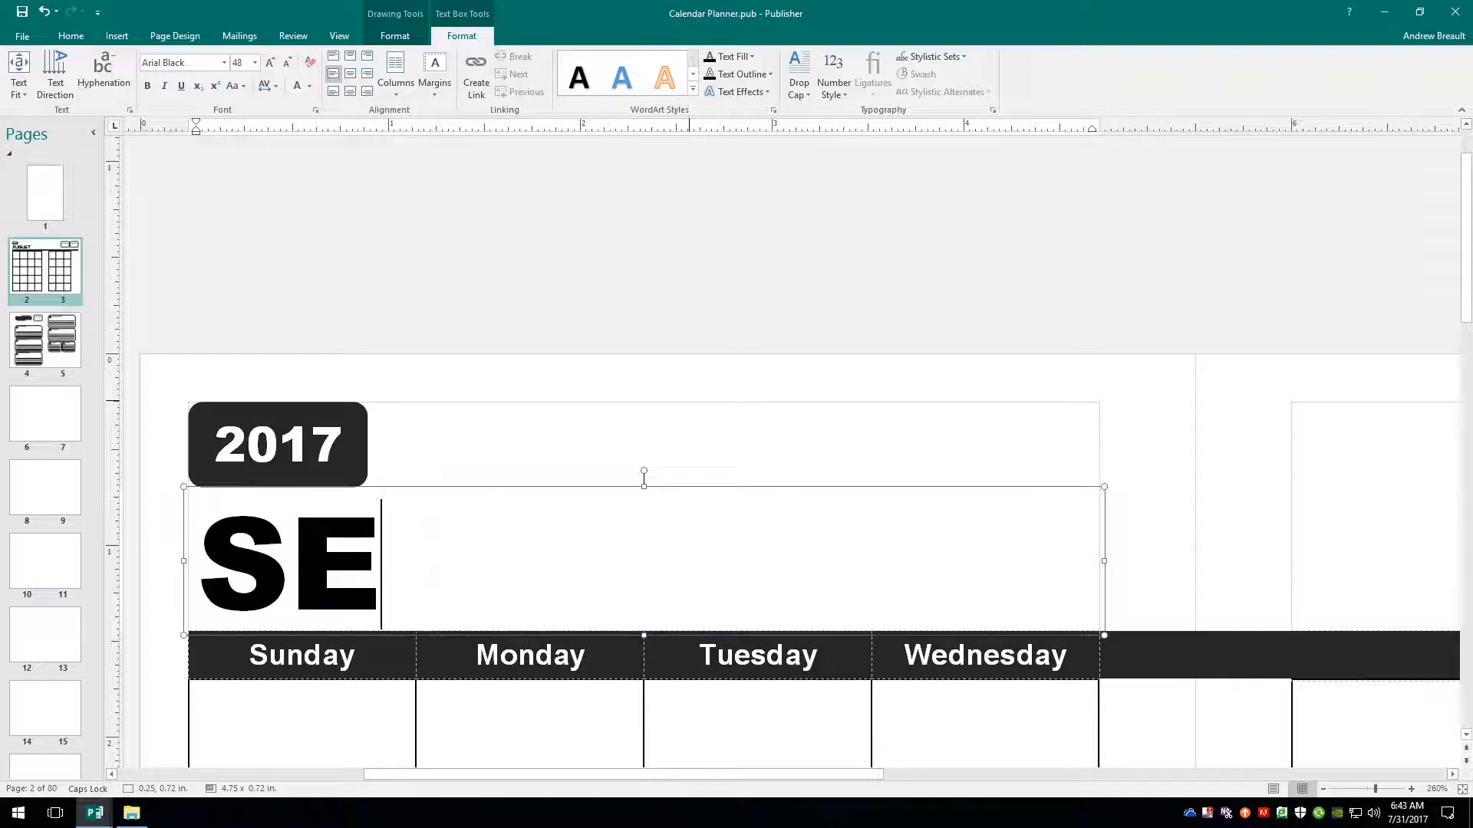
pyautogui.write('[')
pyautogui.press('BackSpace')
pyautogui.write('PTEMBER')
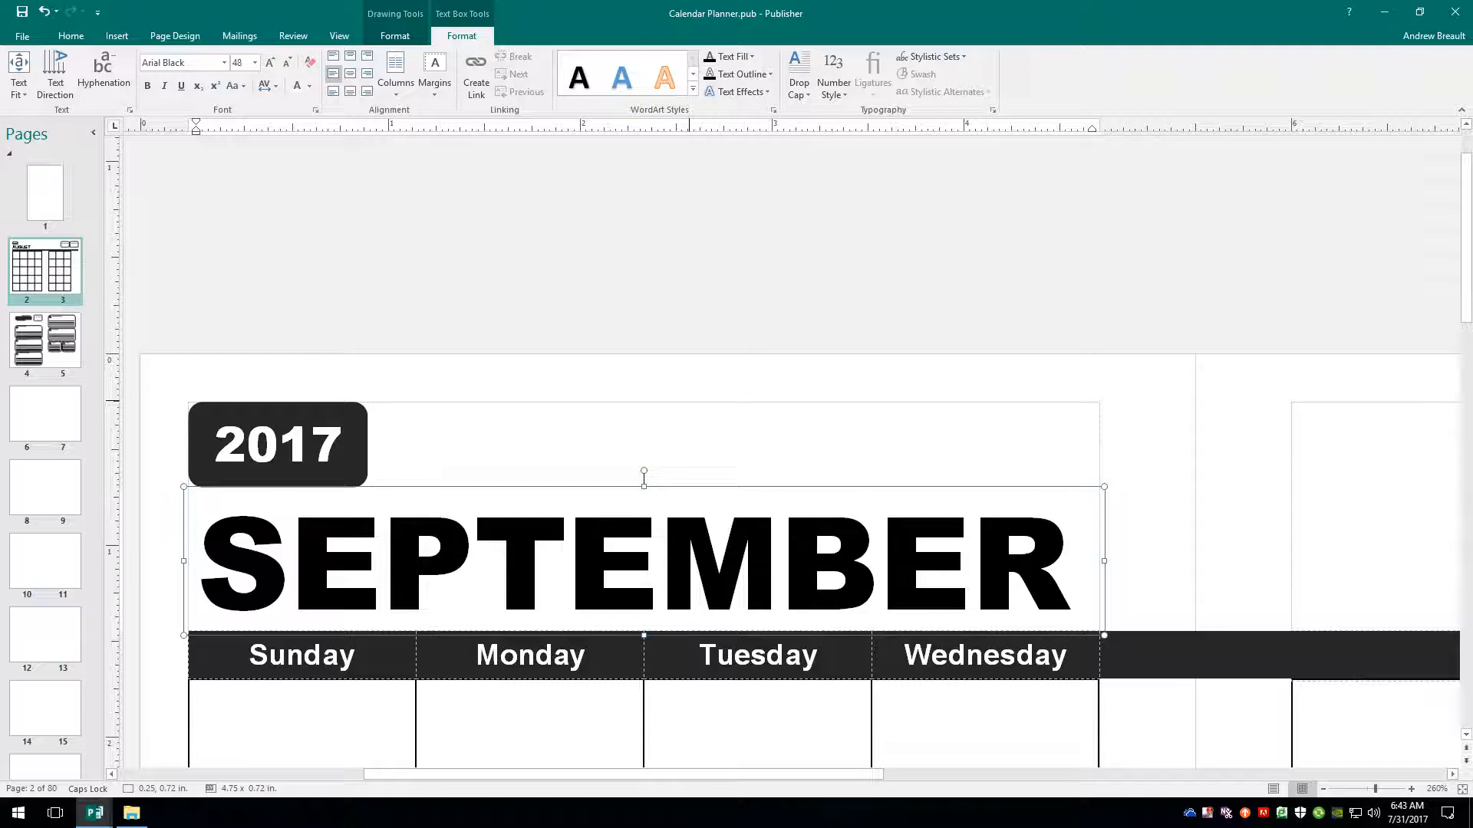
pyautogui.press('BackSpace')
pyautogui.press('BackSpace')
pyautogui.press('BackSpace')
pyautogui.press('BackSpace')
pyautogui.press('BackSpace')
pyautogui.press('BackSpace')
pyautogui.press('BackSpace')
pyautogui.press('BackSpace')
pyautogui.press('BackSpace')
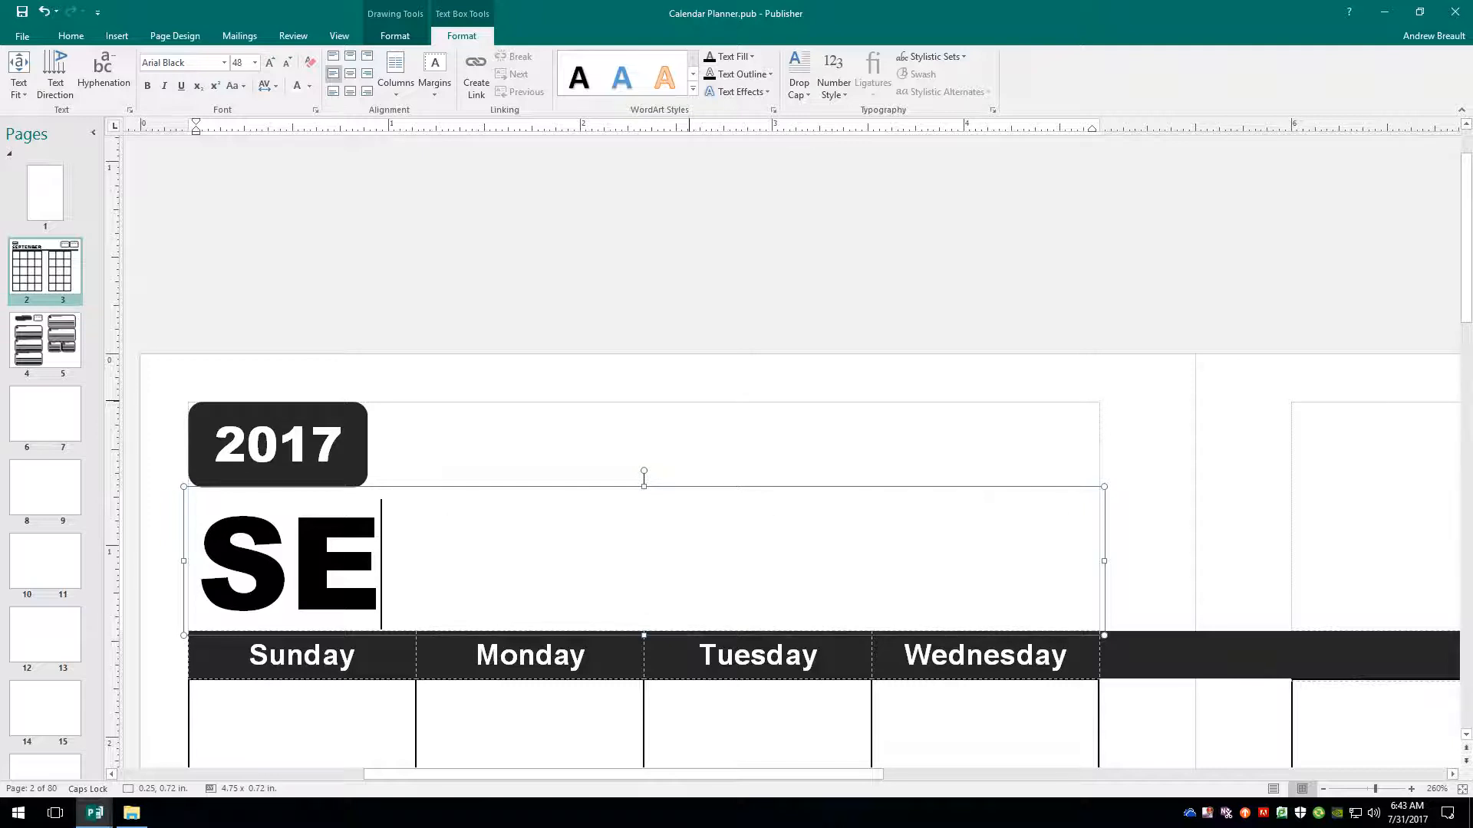
pyautogui.write('AUGUST')
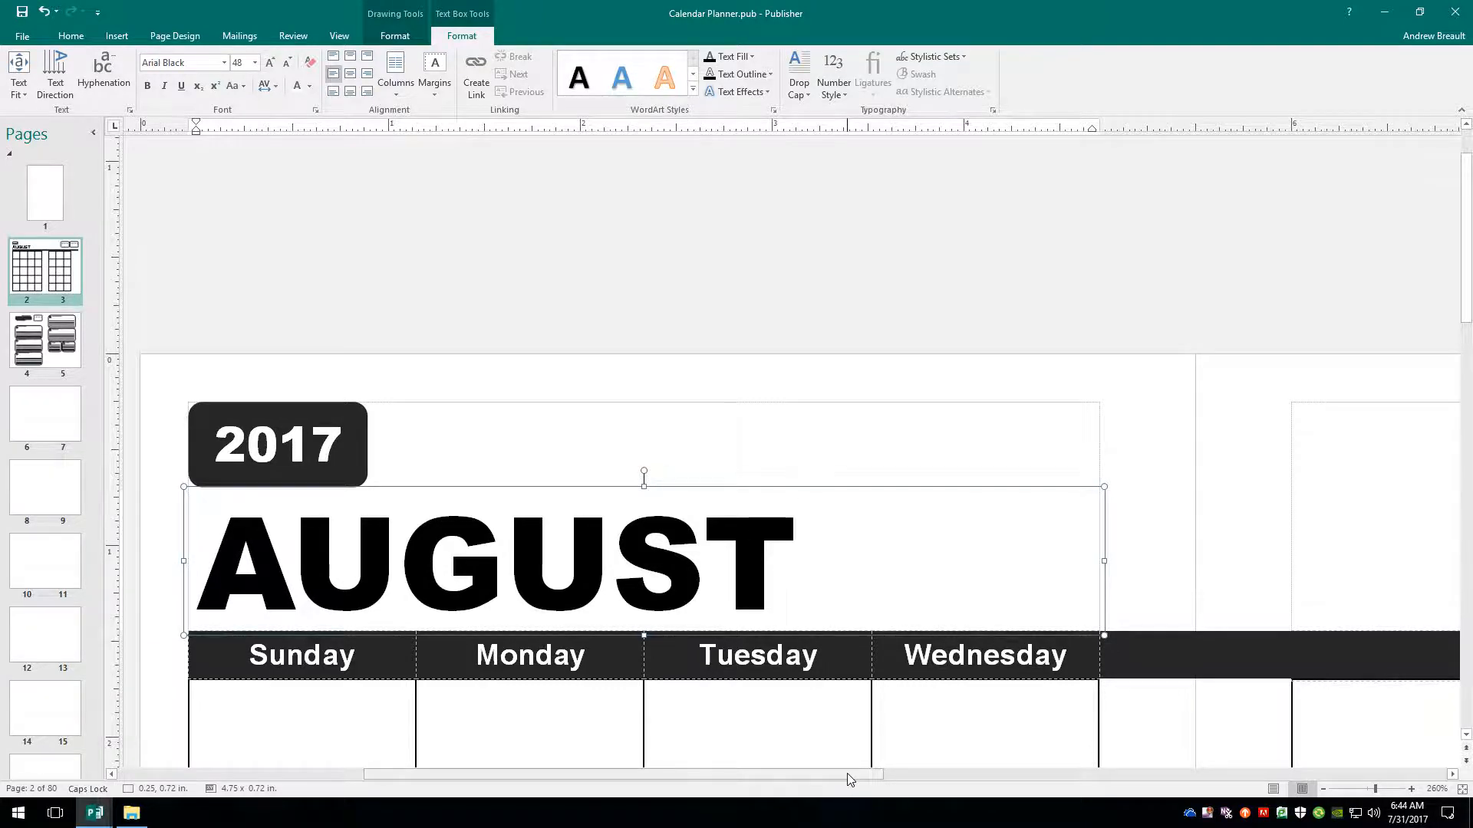
# Draw a text box about 1.33 x 0.20 in above the weekdays of page 3's first mini calendar and enter the centred text JULY.
pyautogui.moveTo(847, 774); pyautogui.dragTo(1257, 750)
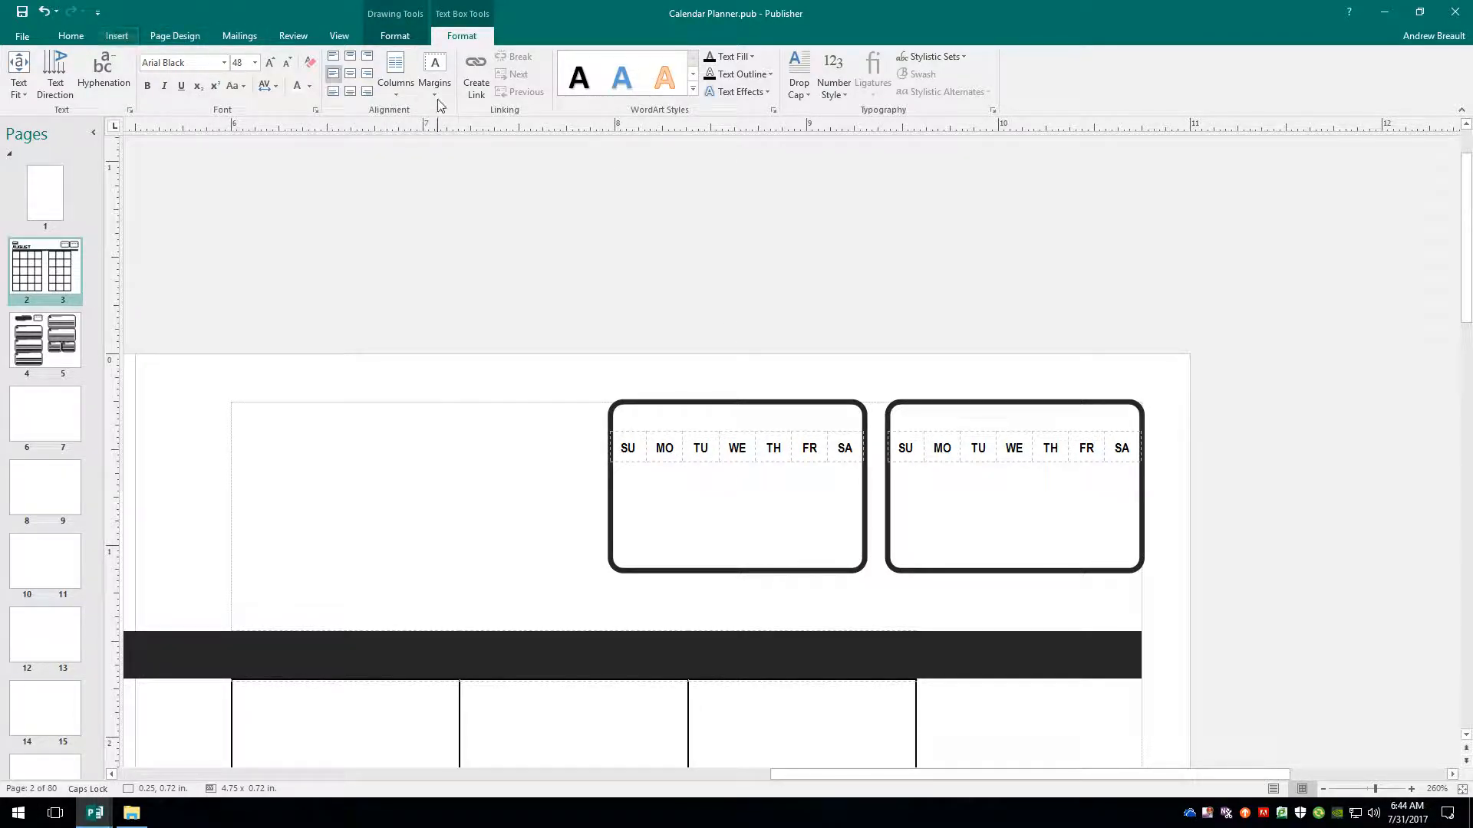
pyautogui.click(70, 36)
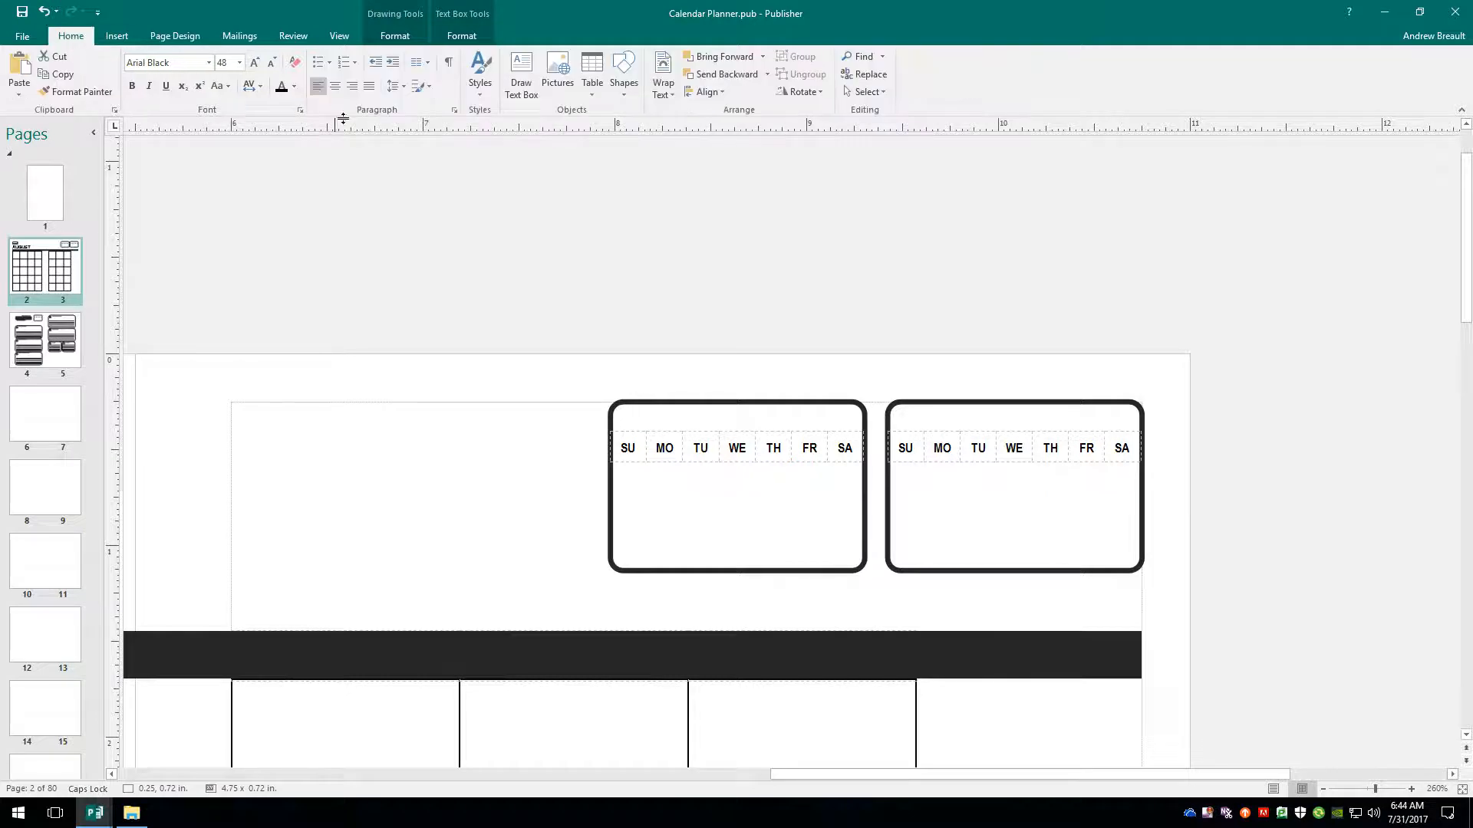
pyautogui.click(526, 69)
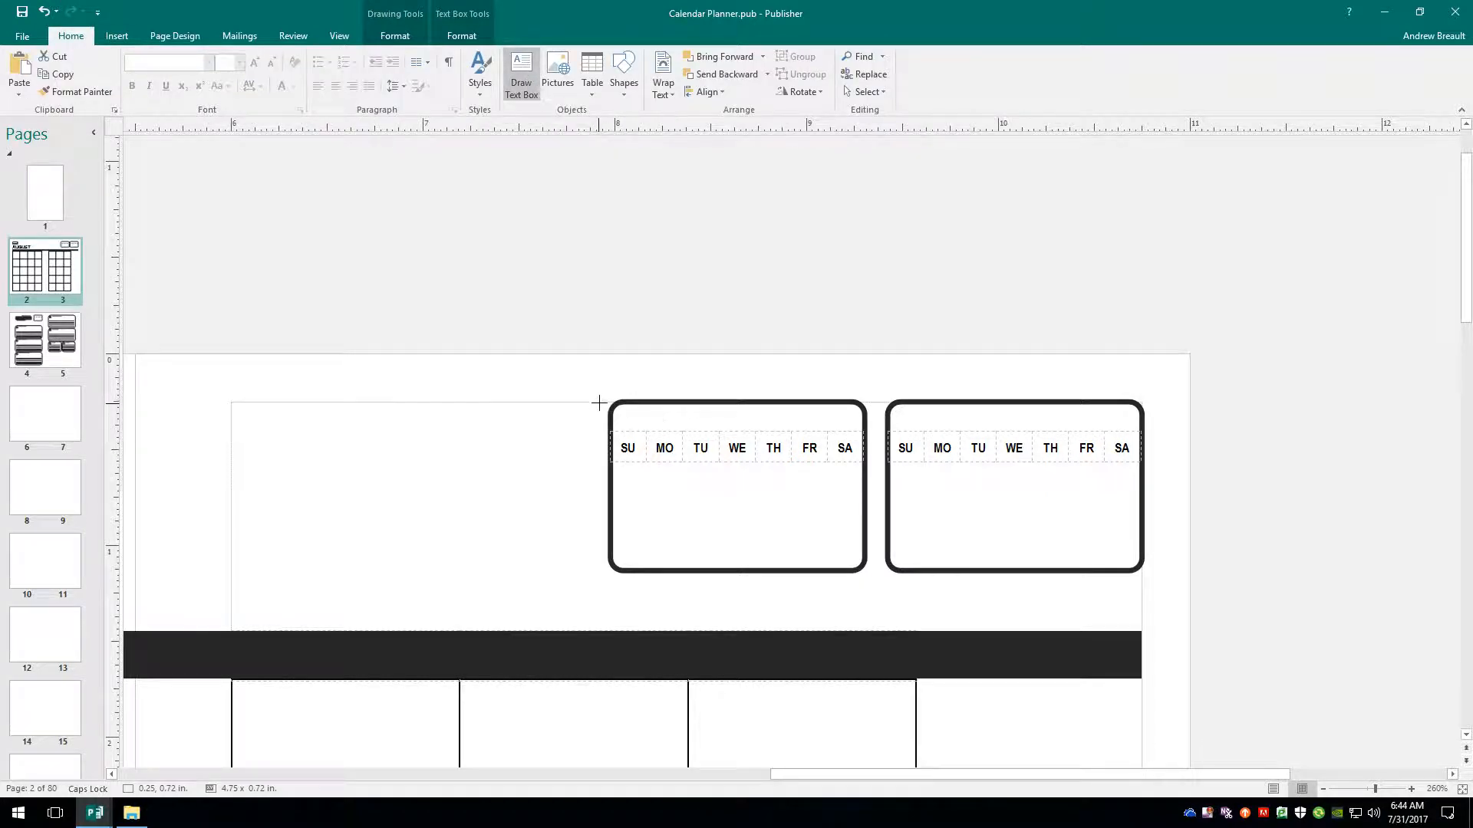
pyautogui.moveTo(610, 400); pyautogui.dragTo(869, 442)
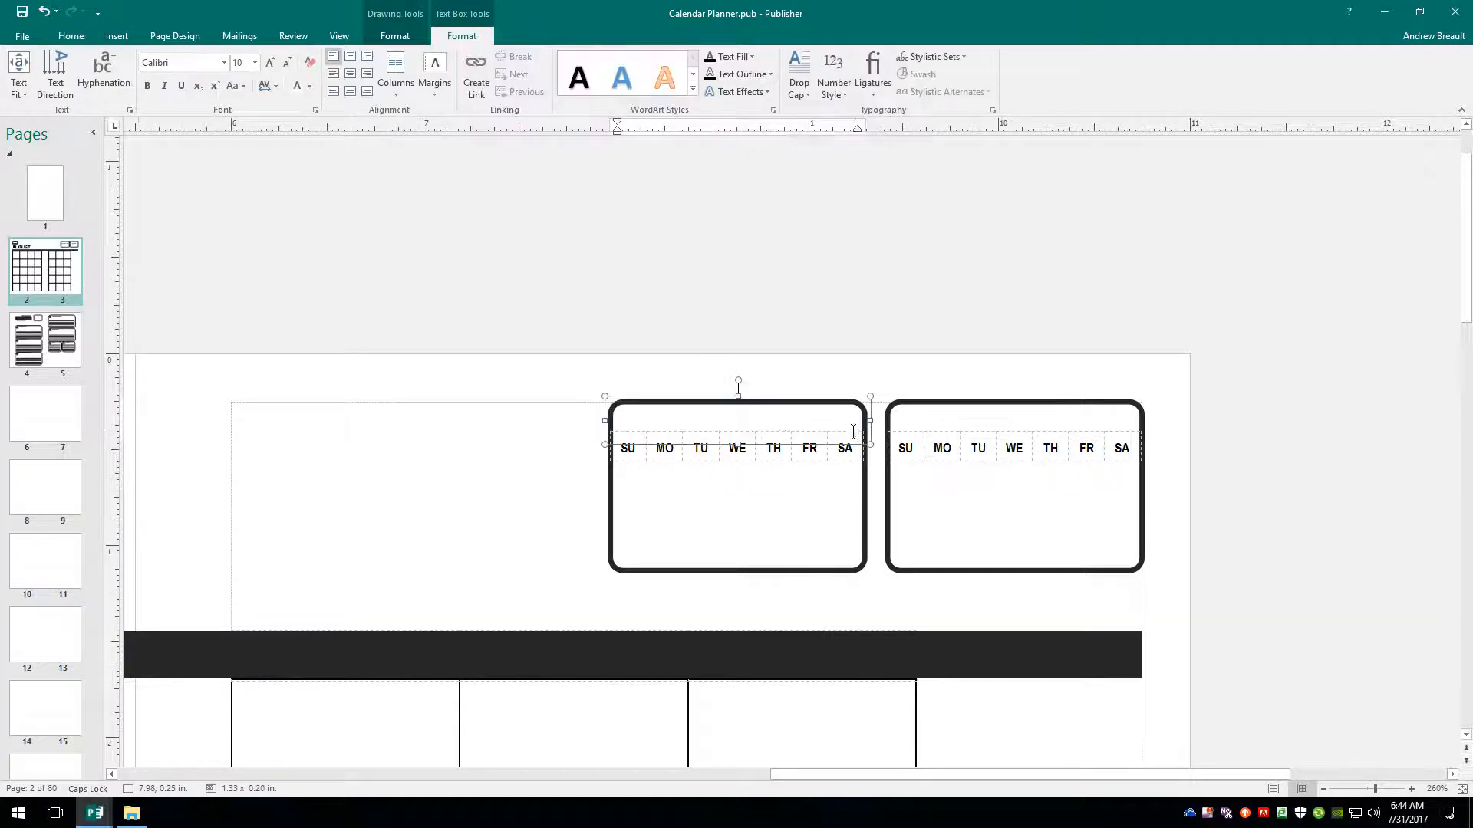
pyautogui.click(352, 75)
pyautogui.write('jU')
pyautogui.press('BackSpace')
pyautogui.write('ULY')
# Set the JULY title of the first mini calendar in Arial Black.
pyautogui.moveTo(766, 424); pyautogui.dragTo(691, 425)
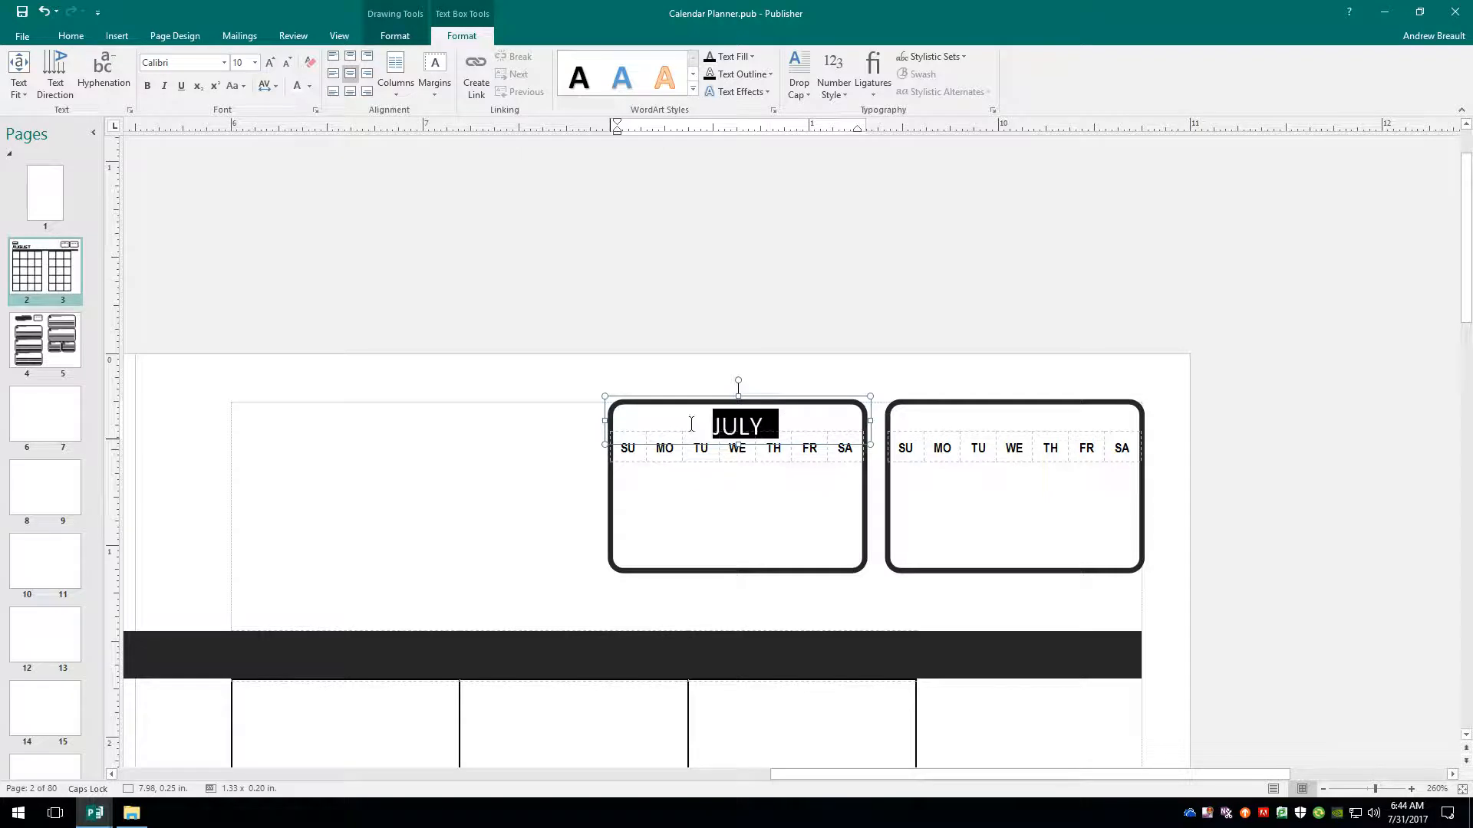
pyautogui.click(224, 62)
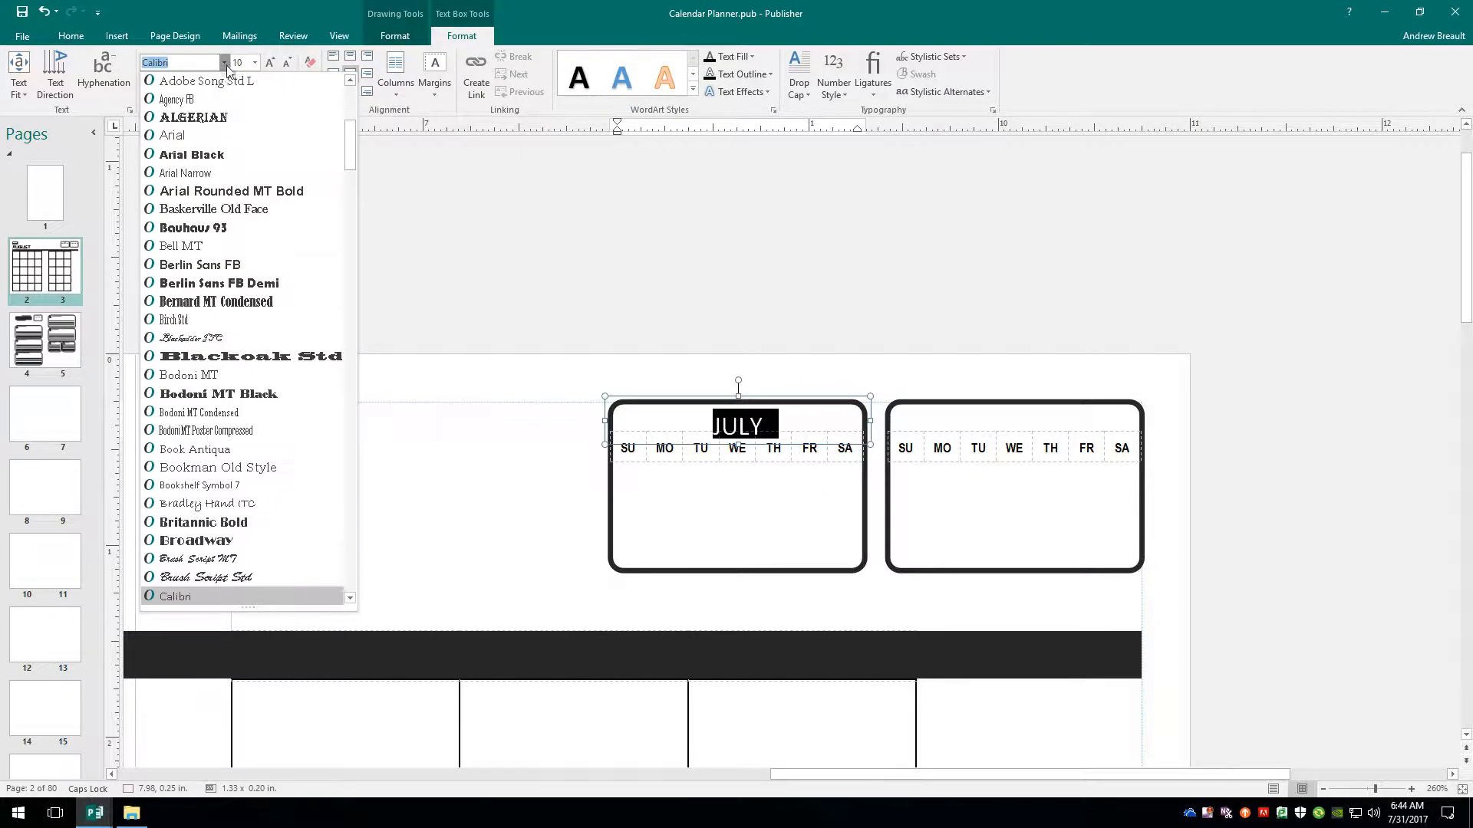
pyautogui.click(222, 156)
pyautogui.click(402, 539)
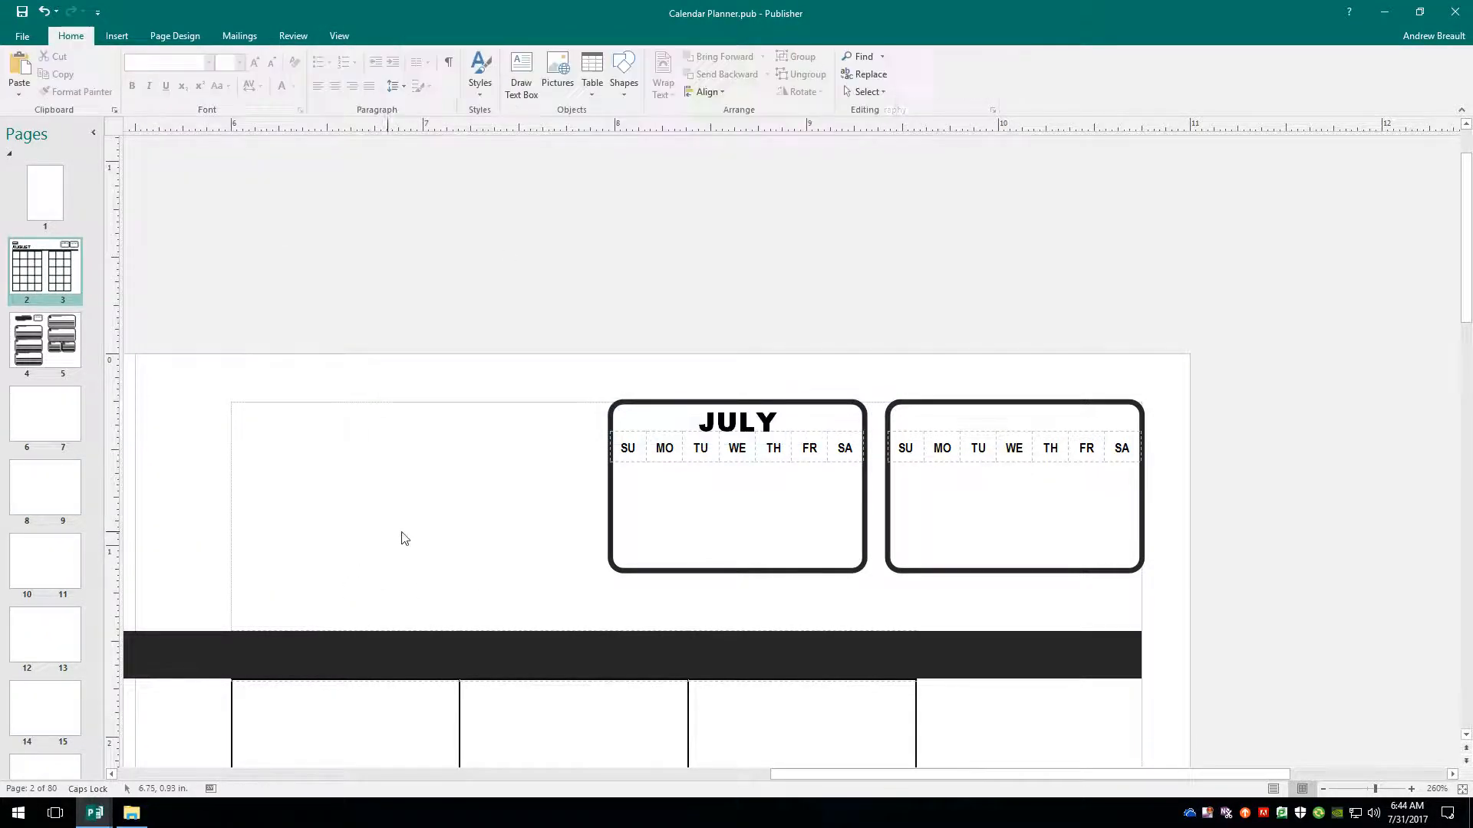
# Nudge the JULY text box slightly up to centre it above the weekday row.
pyautogui.click(750, 442)
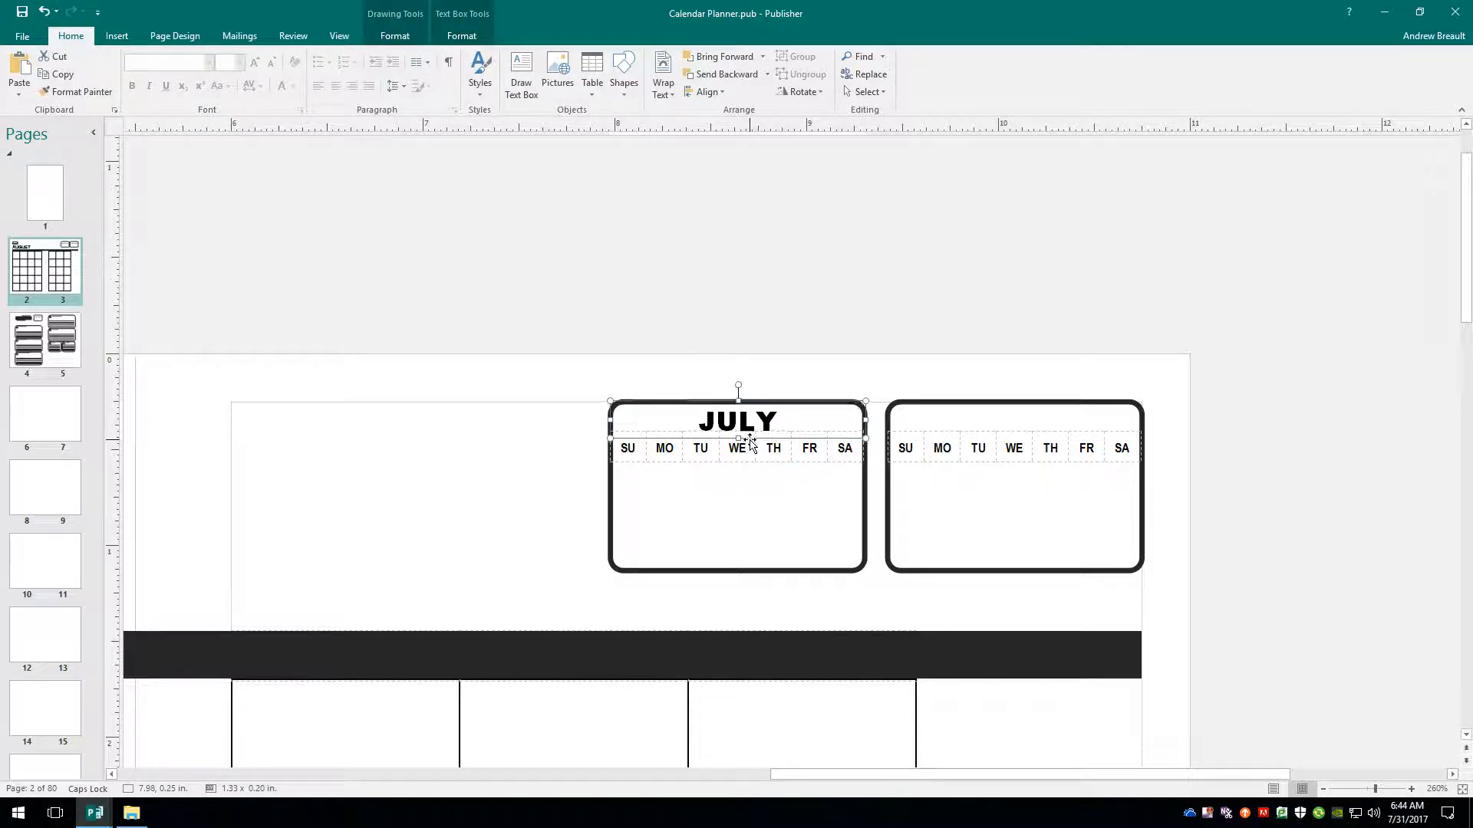
pyautogui.press('Up')
pyautogui.press('Down')
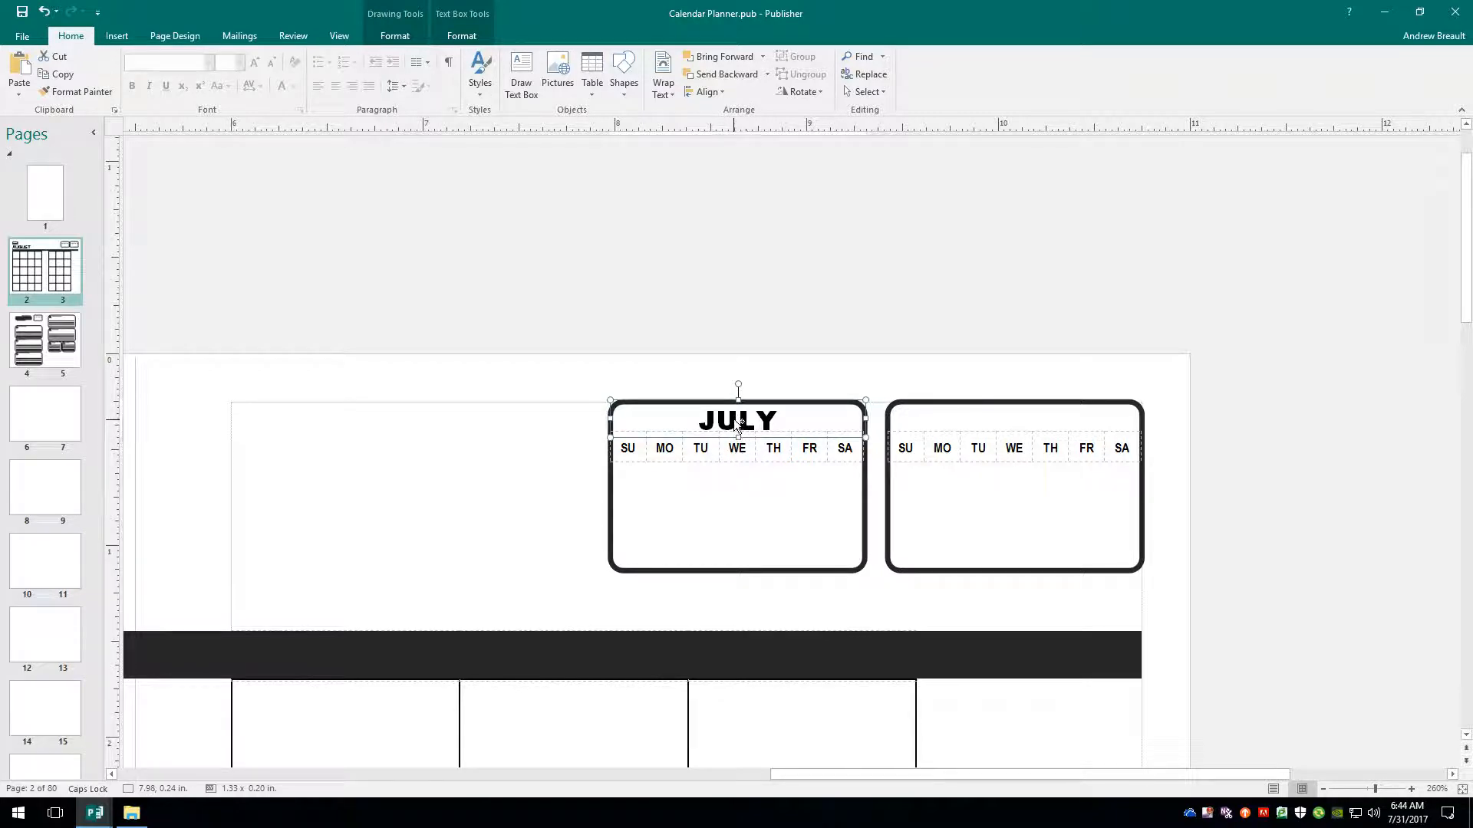
# Copy the JULY text box onto the second mini calendar and change the copy's text to SEPTEMBER.
pyautogui.moveTo(736, 424); pyautogui.dragTo(973, 422)
pyautogui.click(1051, 420)
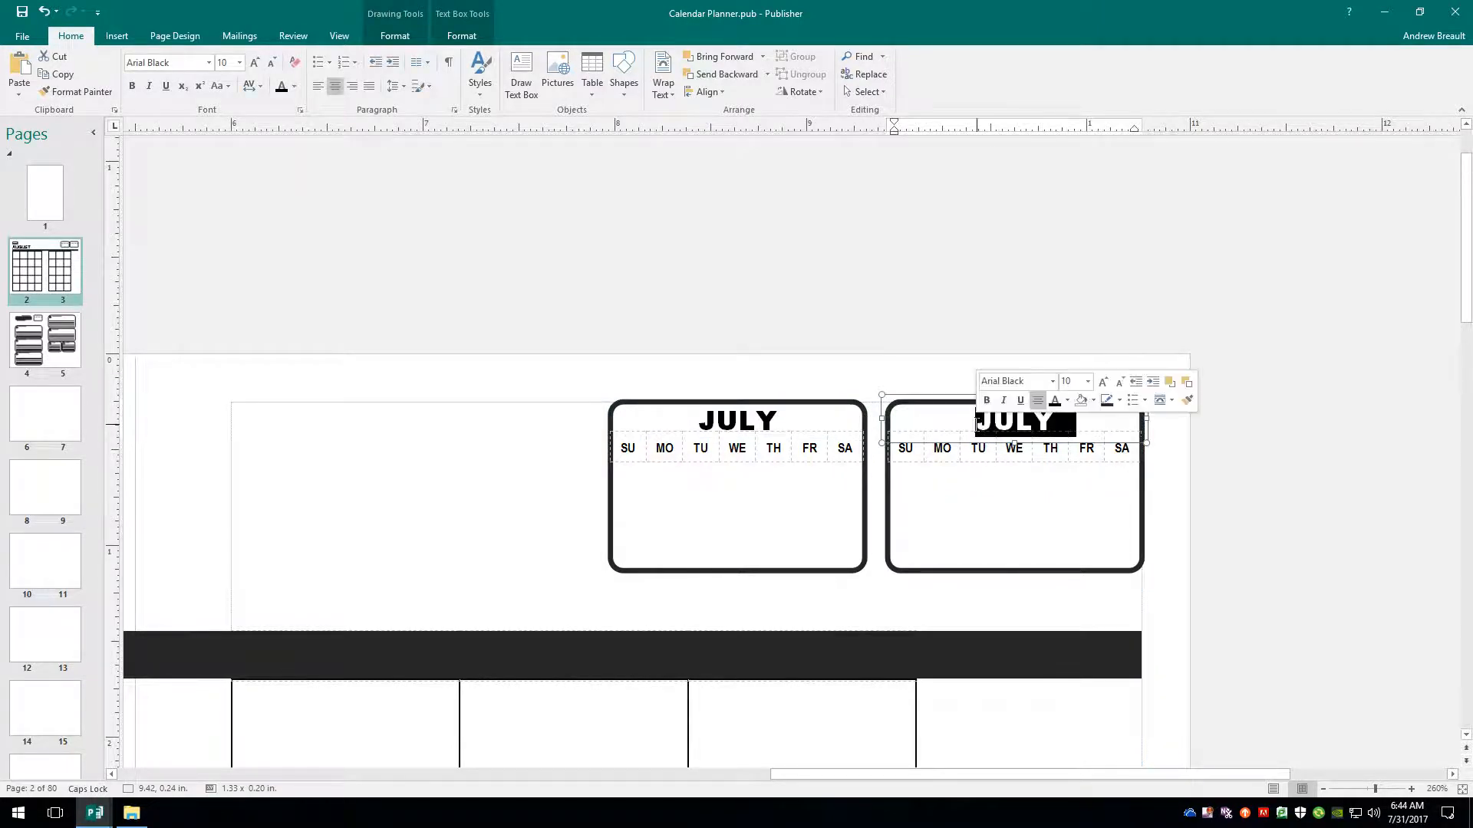
pyautogui.write('sE')
pyautogui.press('BackSpace')
pyautogui.press('BackSpace')
pyautogui.write('SEPT')
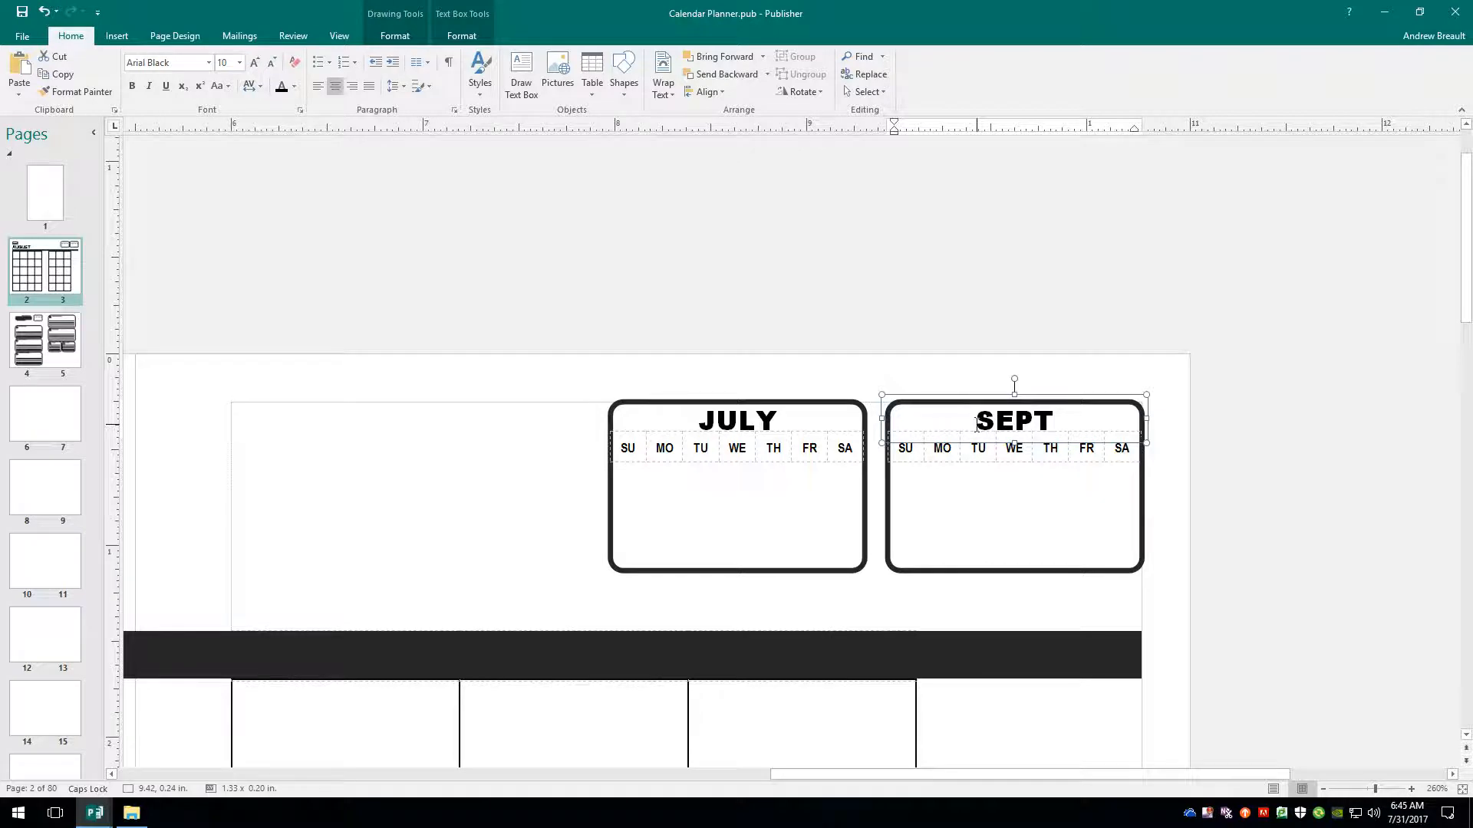
pyautogui.write('EMBER')
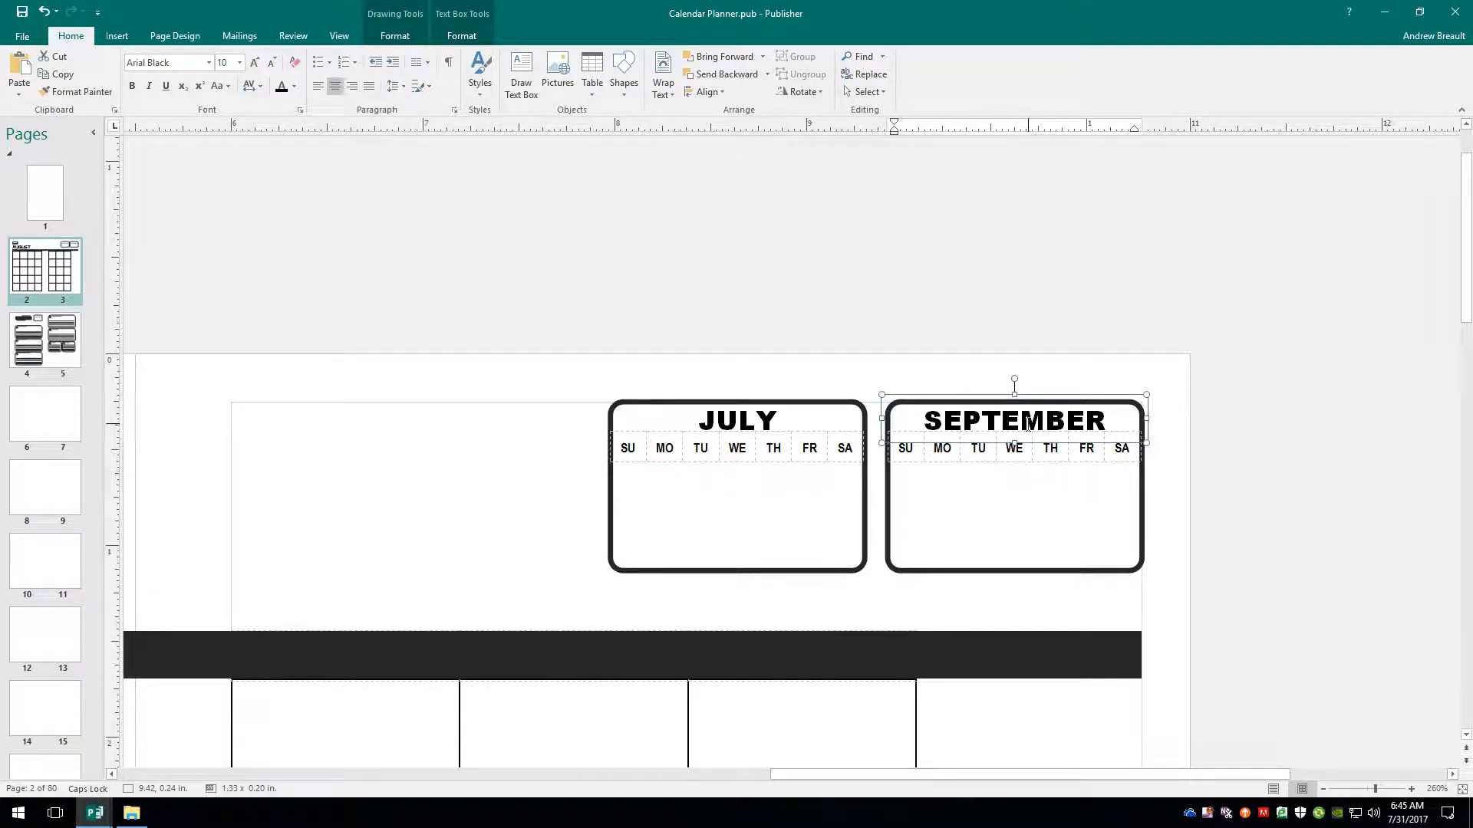
pyautogui.click(1297, 507)
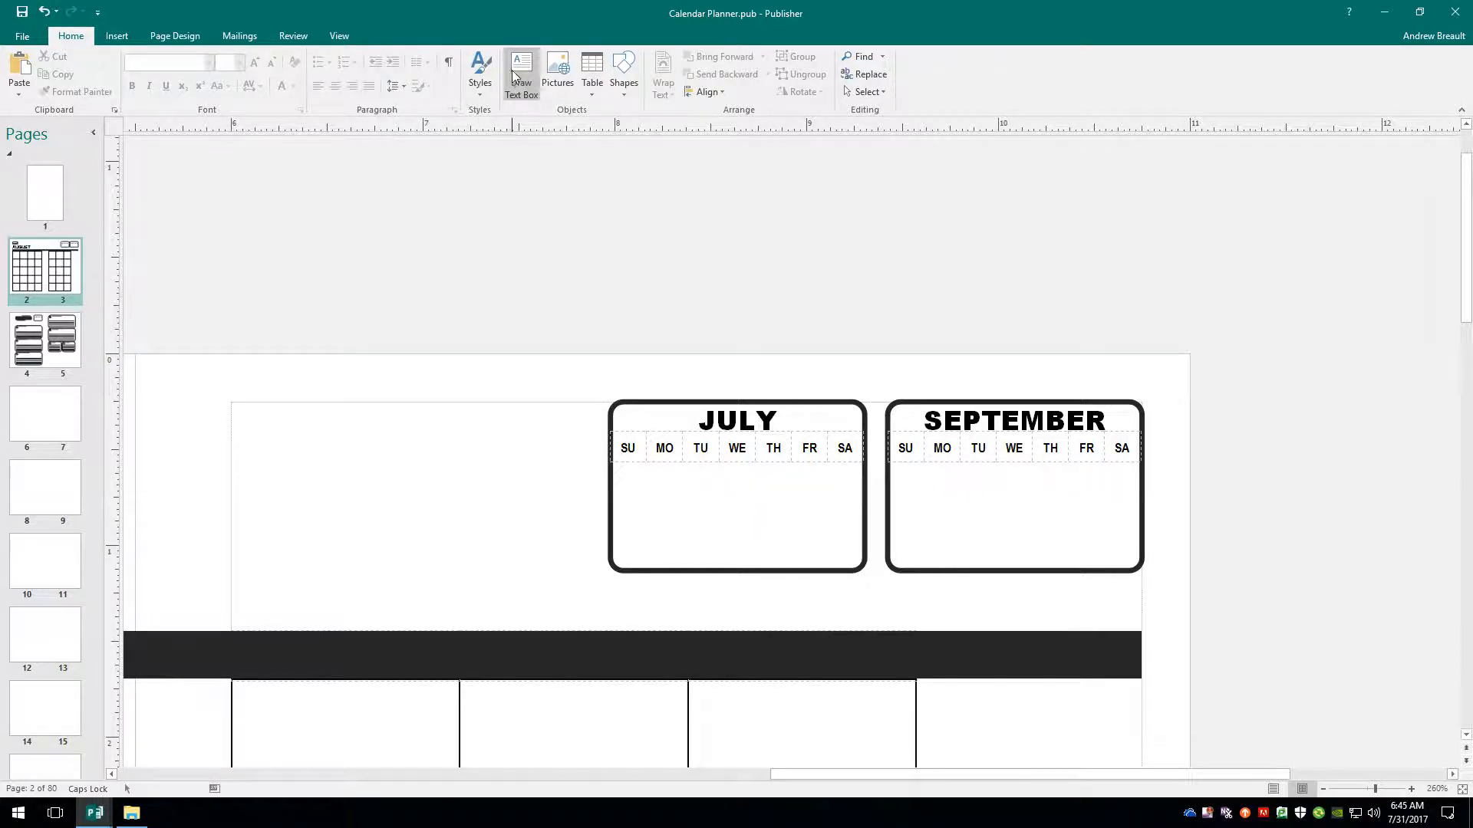
# Insert a table with seven columns and five rows for the mini calendar dates.
pyautogui.click(595, 73)
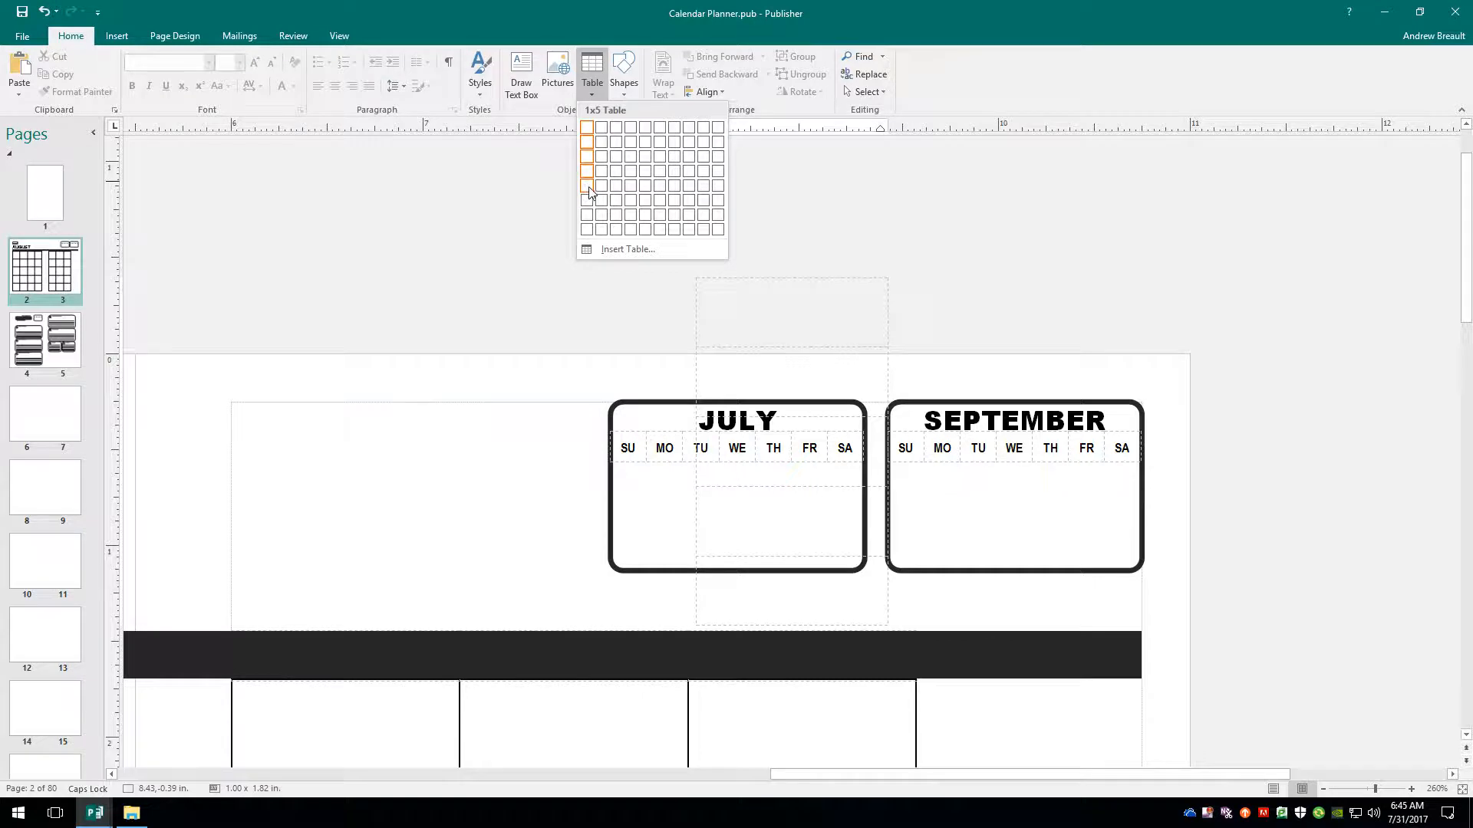
pyautogui.click(675, 190)
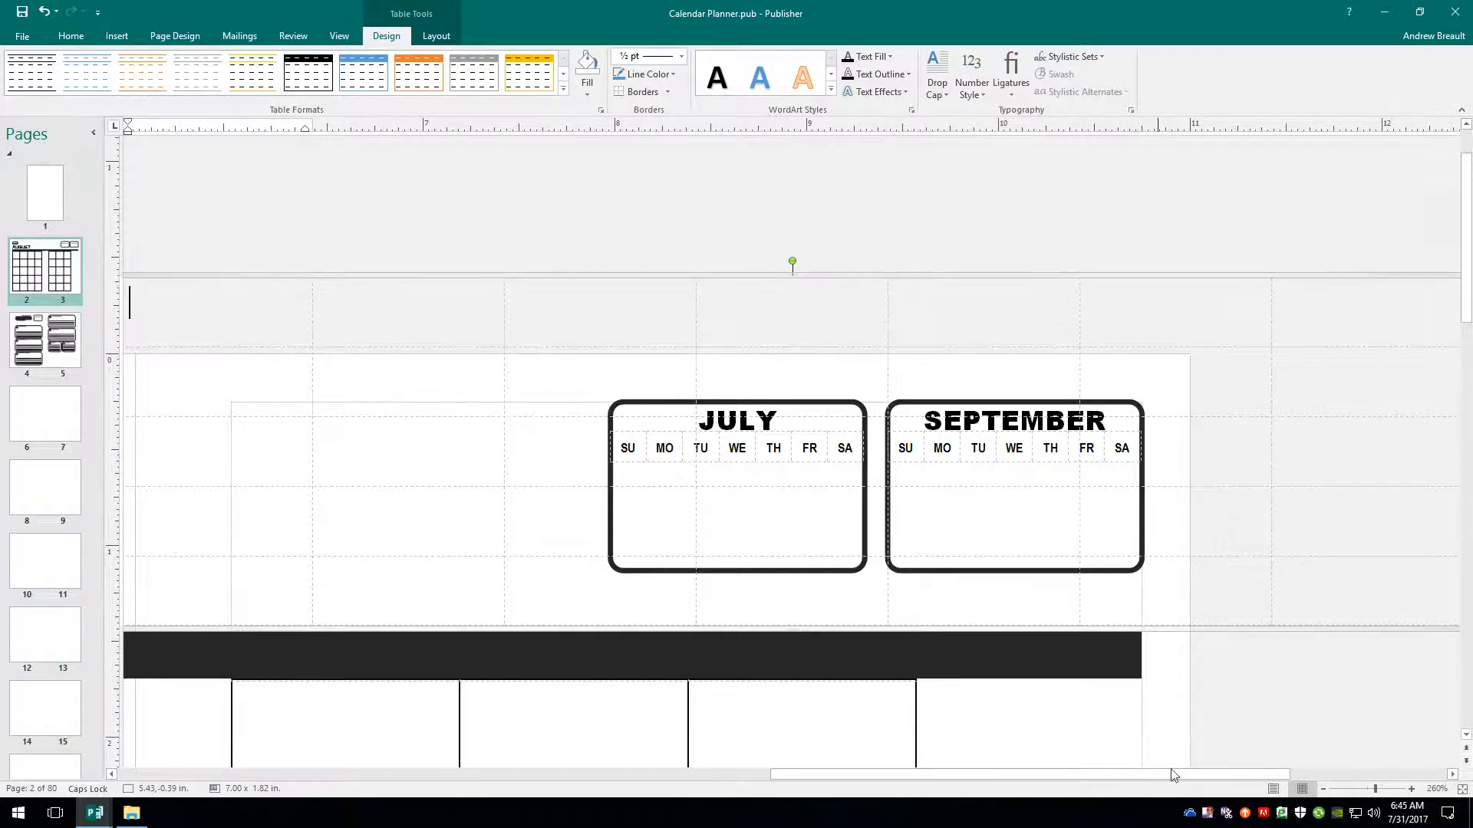
pyautogui.moveTo(1171, 777); pyautogui.dragTo(1086, 776)
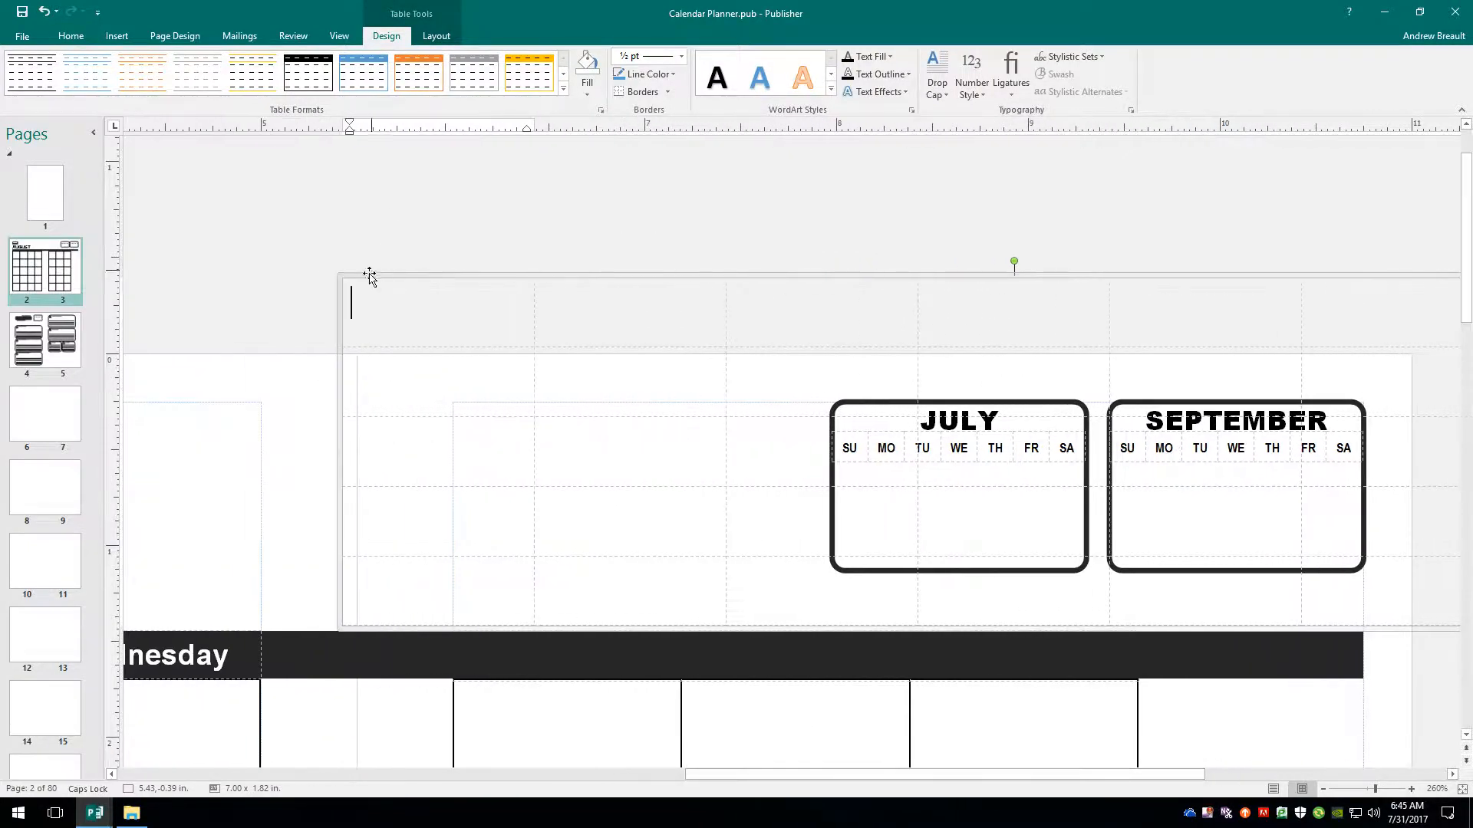
# Move the new dates table below the JULY weekday row and resize it to about 1.33 in wide to match the box.
pyautogui.moveTo(338, 273); pyautogui.dragTo(829, 455)
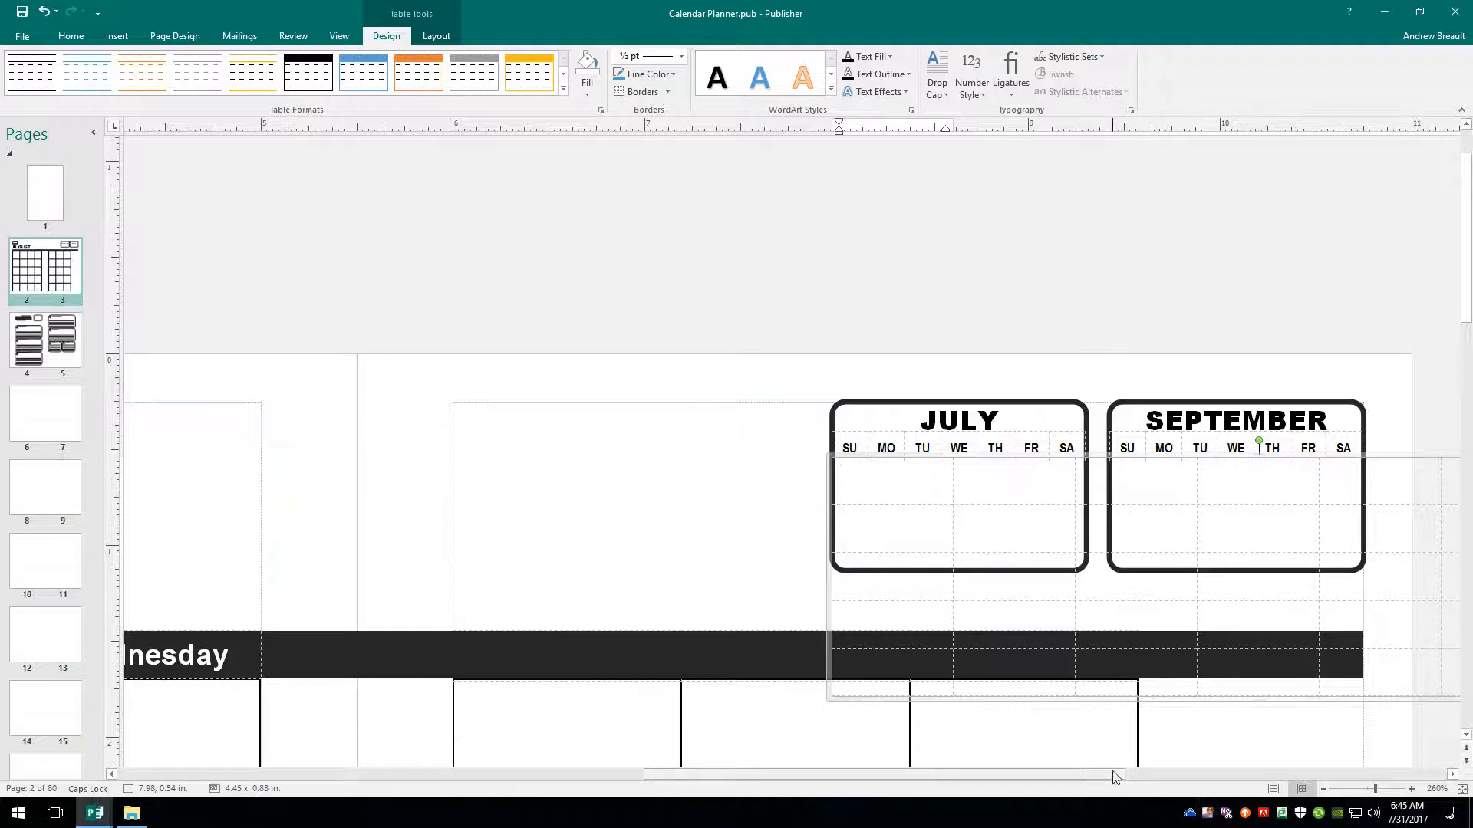
pyautogui.moveTo(1112, 776); pyautogui.dragTo(1268, 776)
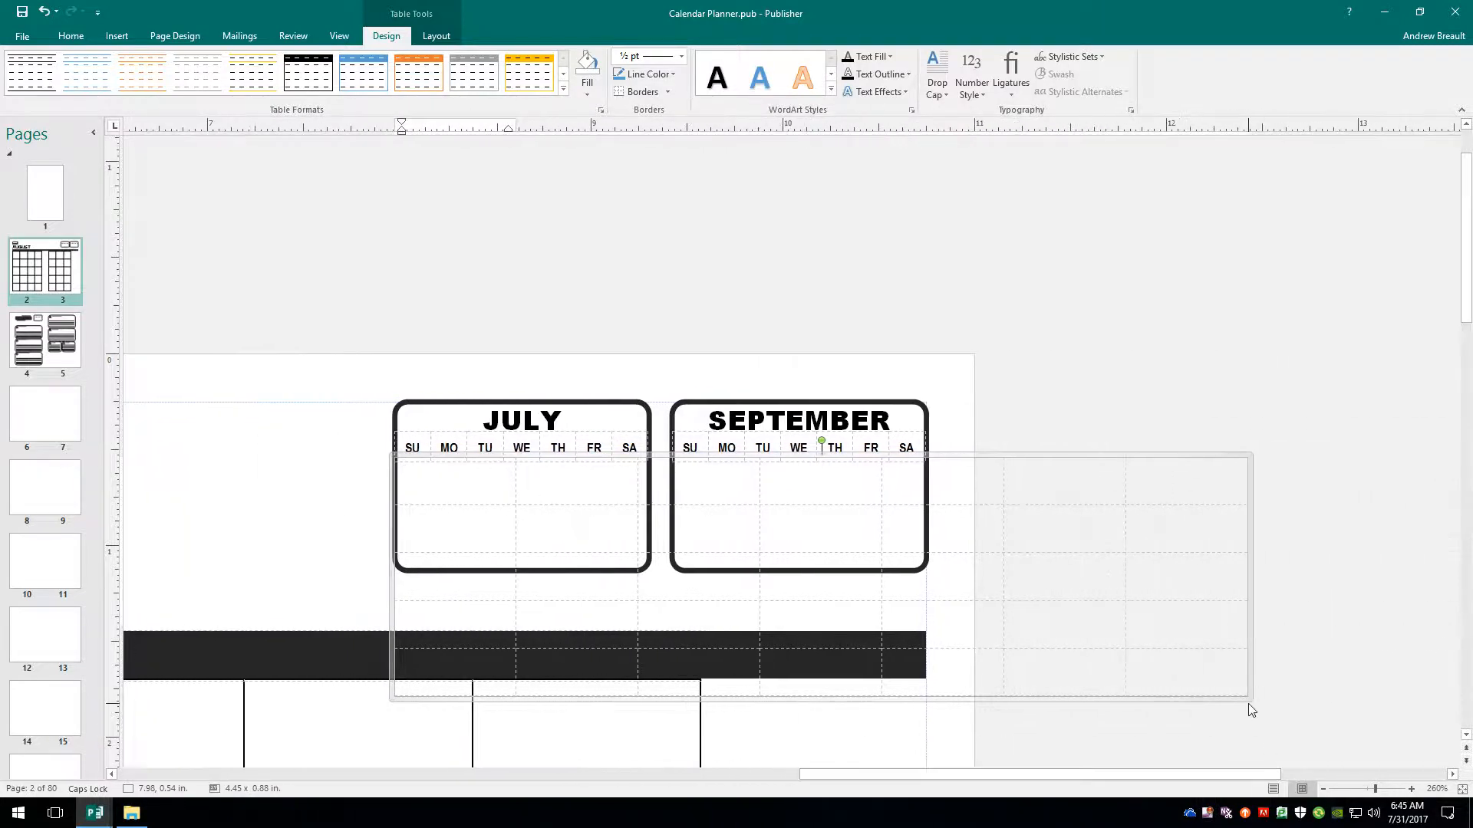
pyautogui.moveTo(1251, 698); pyautogui.dragTo(654, 575)
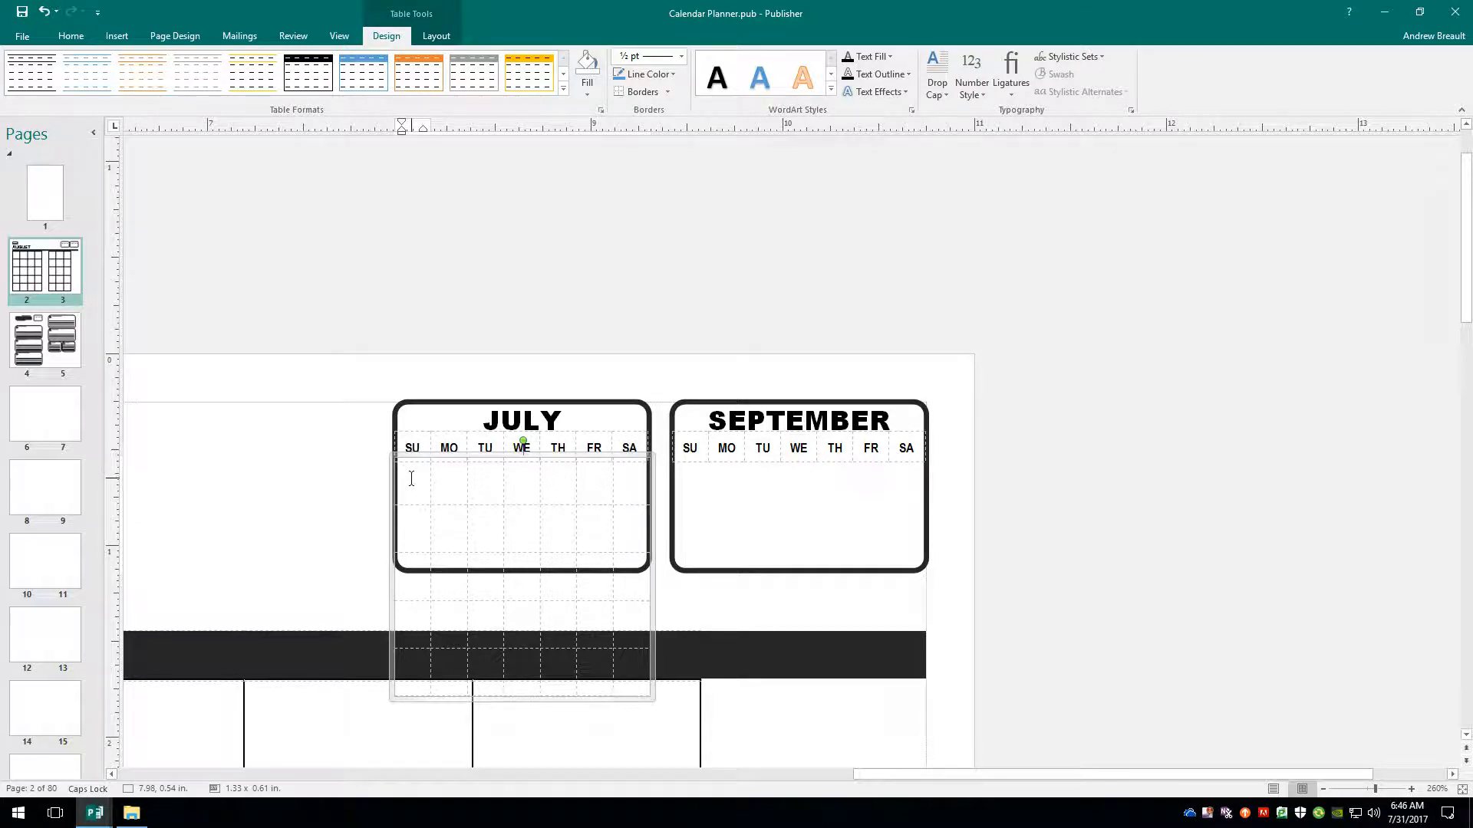
# Set all cells of the JULY dates table to 5 pt Arial Narrow and shorten the table to about 0.82 in high.
pyautogui.click(430, 479)
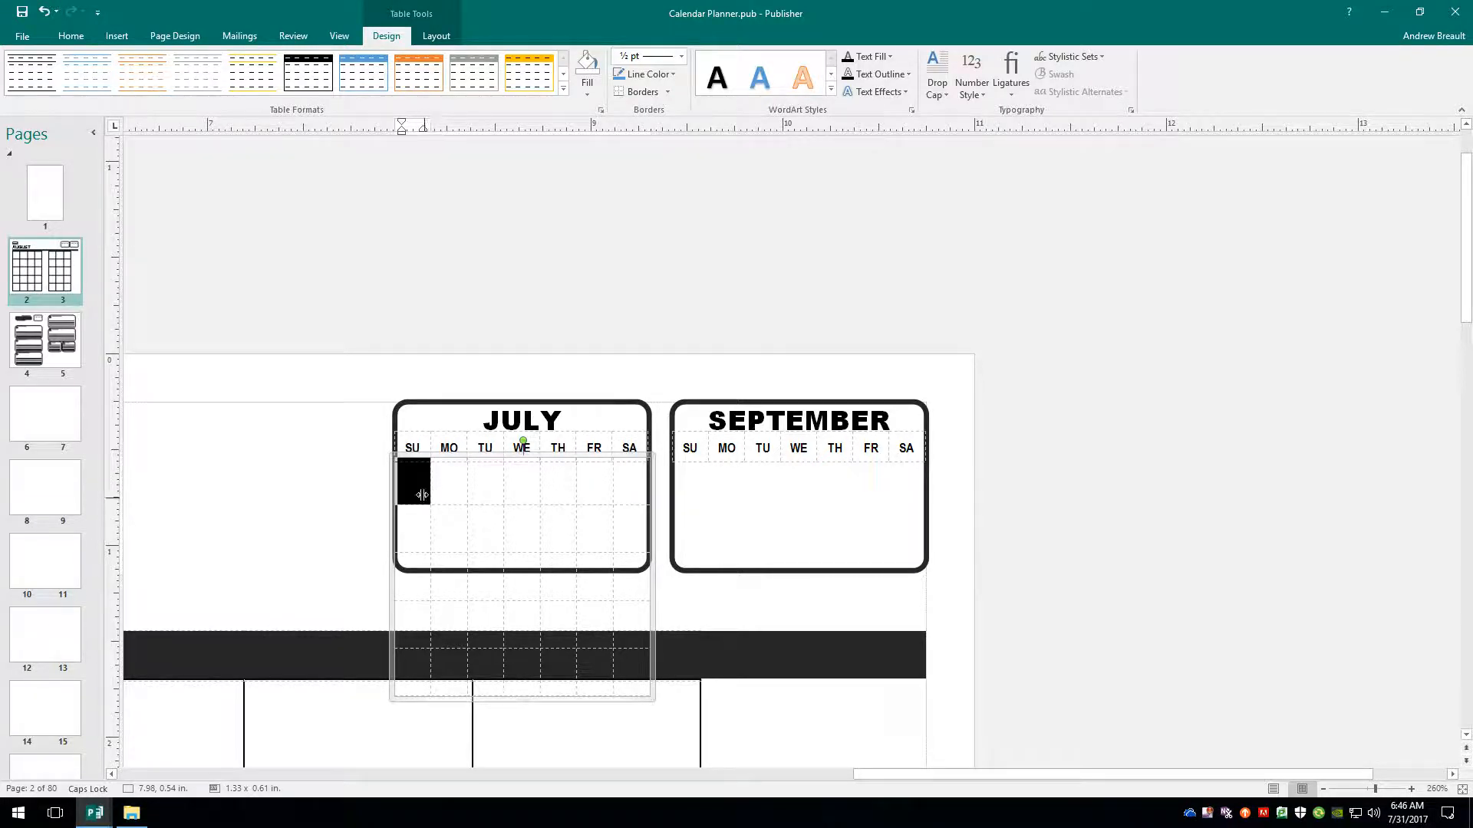
pyautogui.click(411, 490)
pyautogui.doubleClick(424, 492)
pyautogui.click(407, 480)
pyautogui.moveTo(406, 480); pyautogui.dragTo(616, 661)
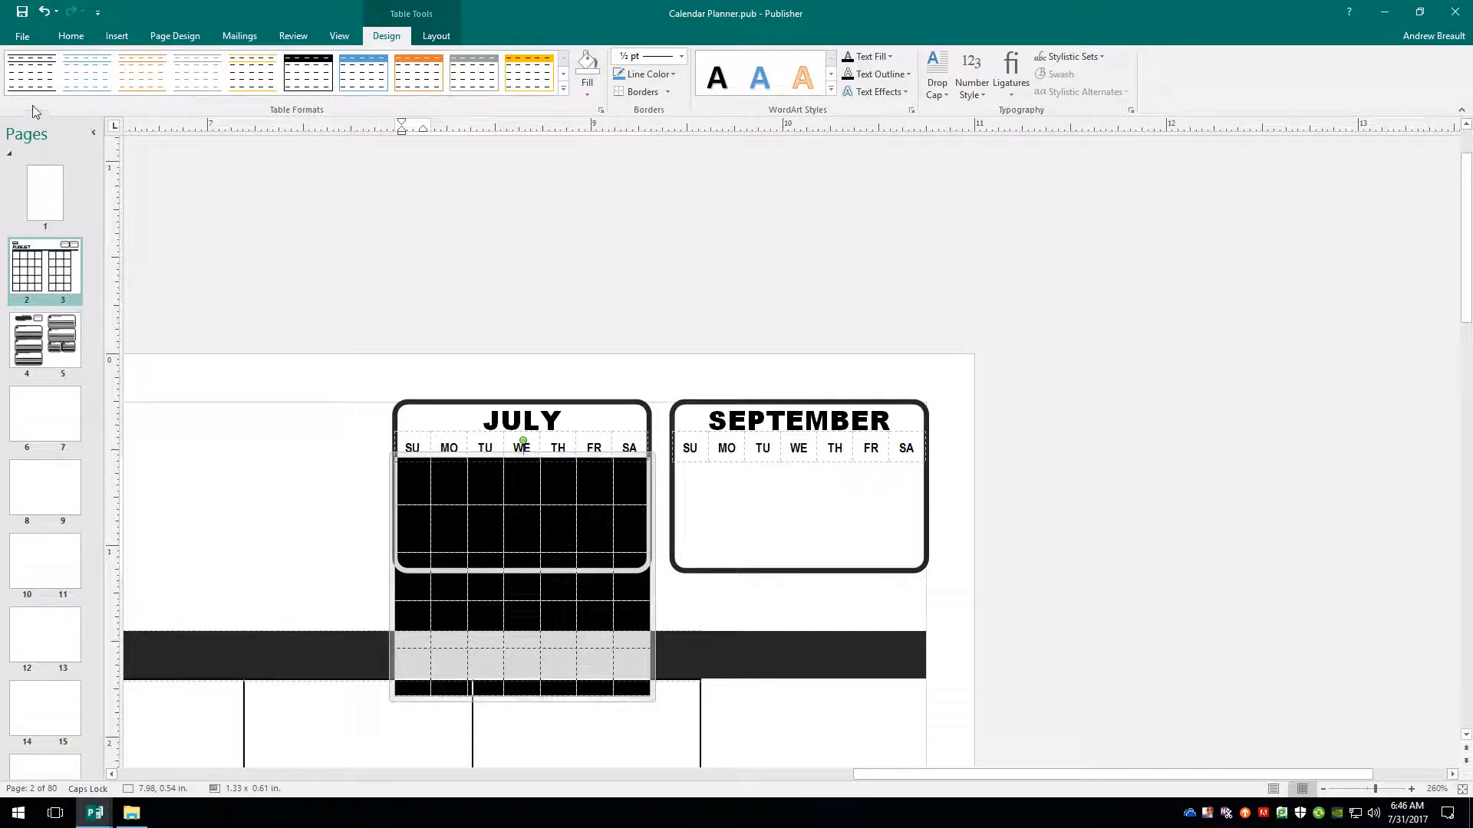
pyautogui.click(69, 36)
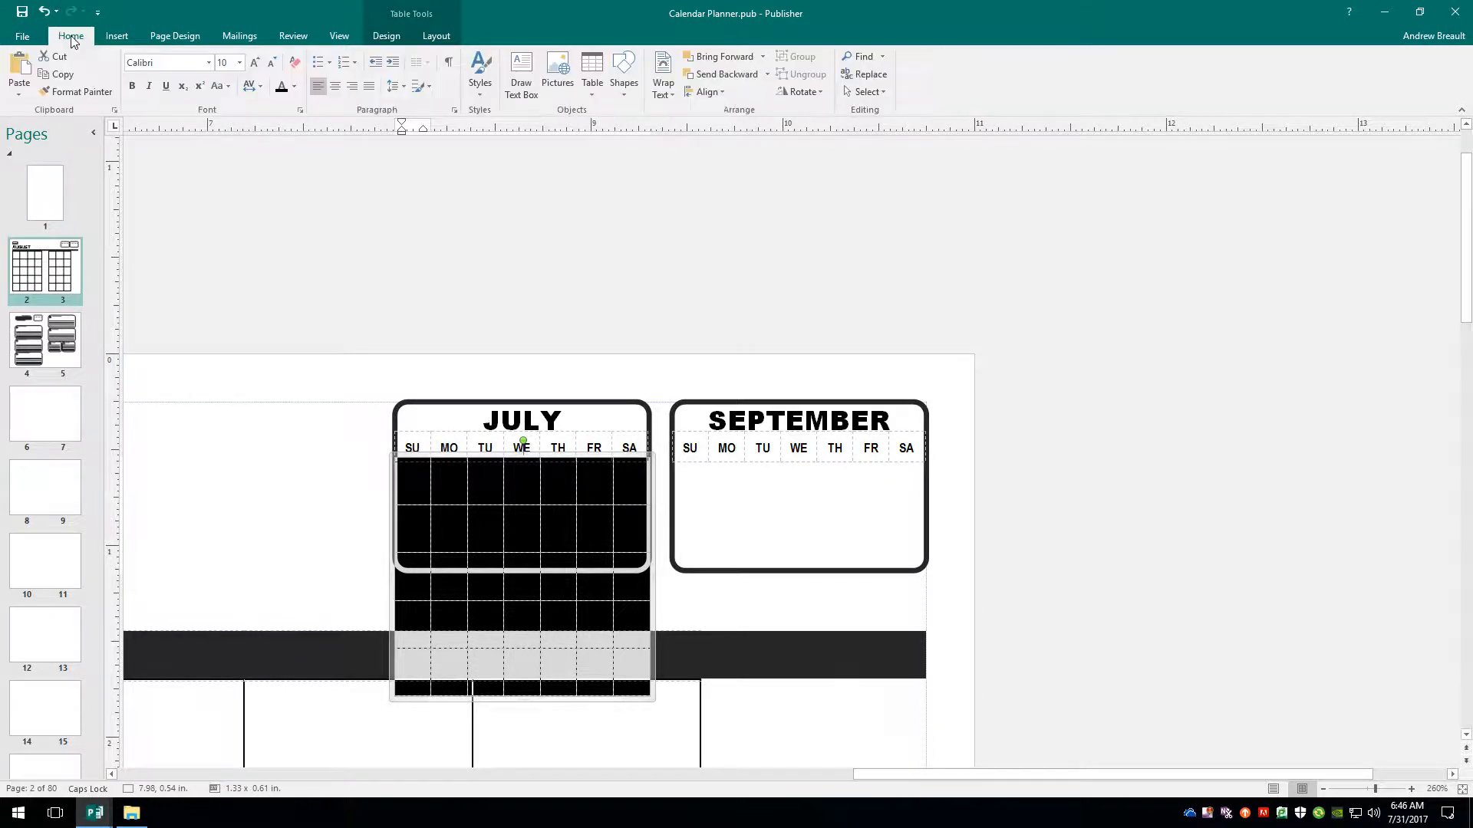
pyautogui.click(240, 63)
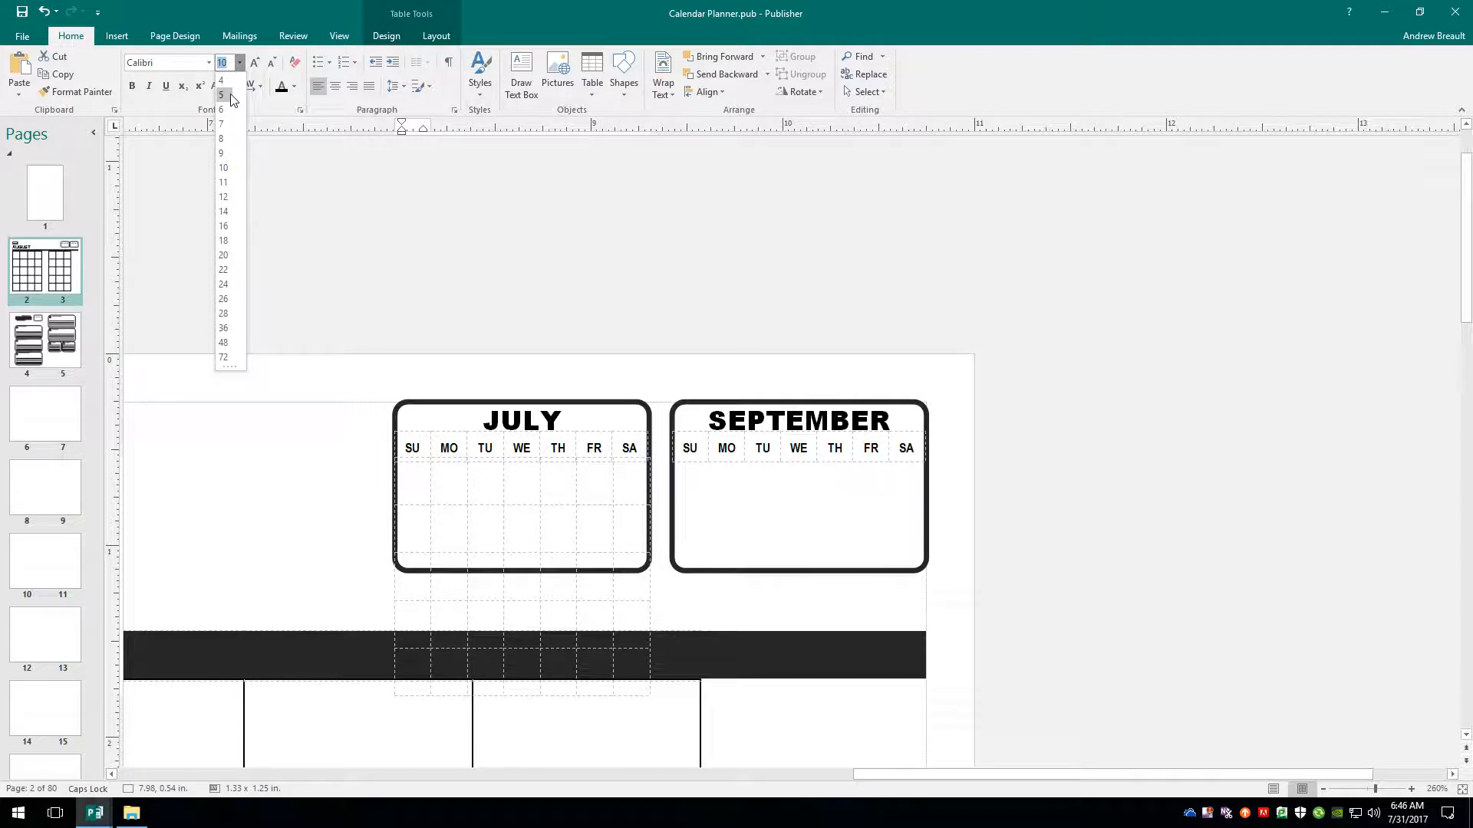
pyautogui.click(231, 95)
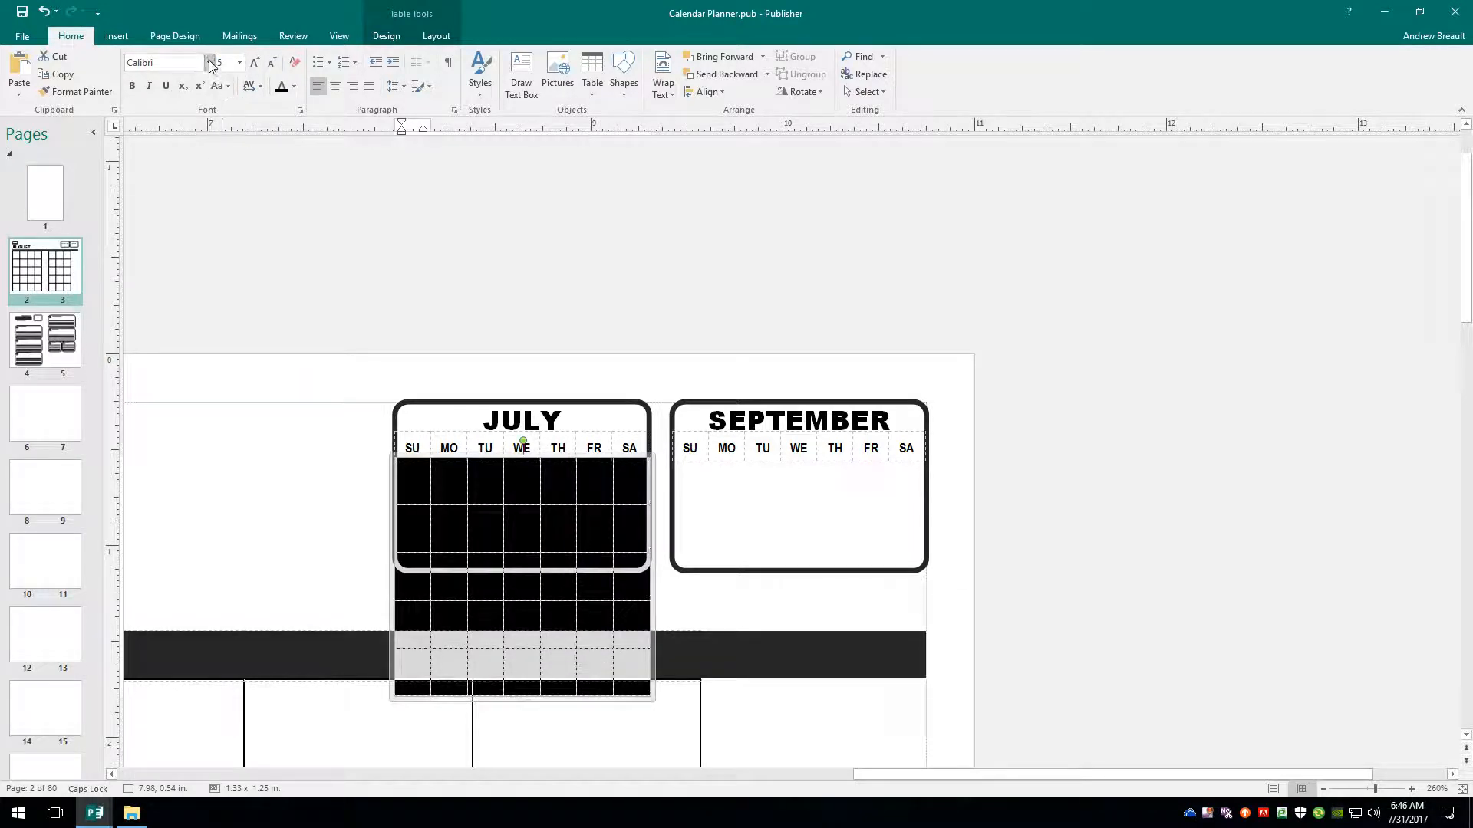
pyautogui.click(208, 63)
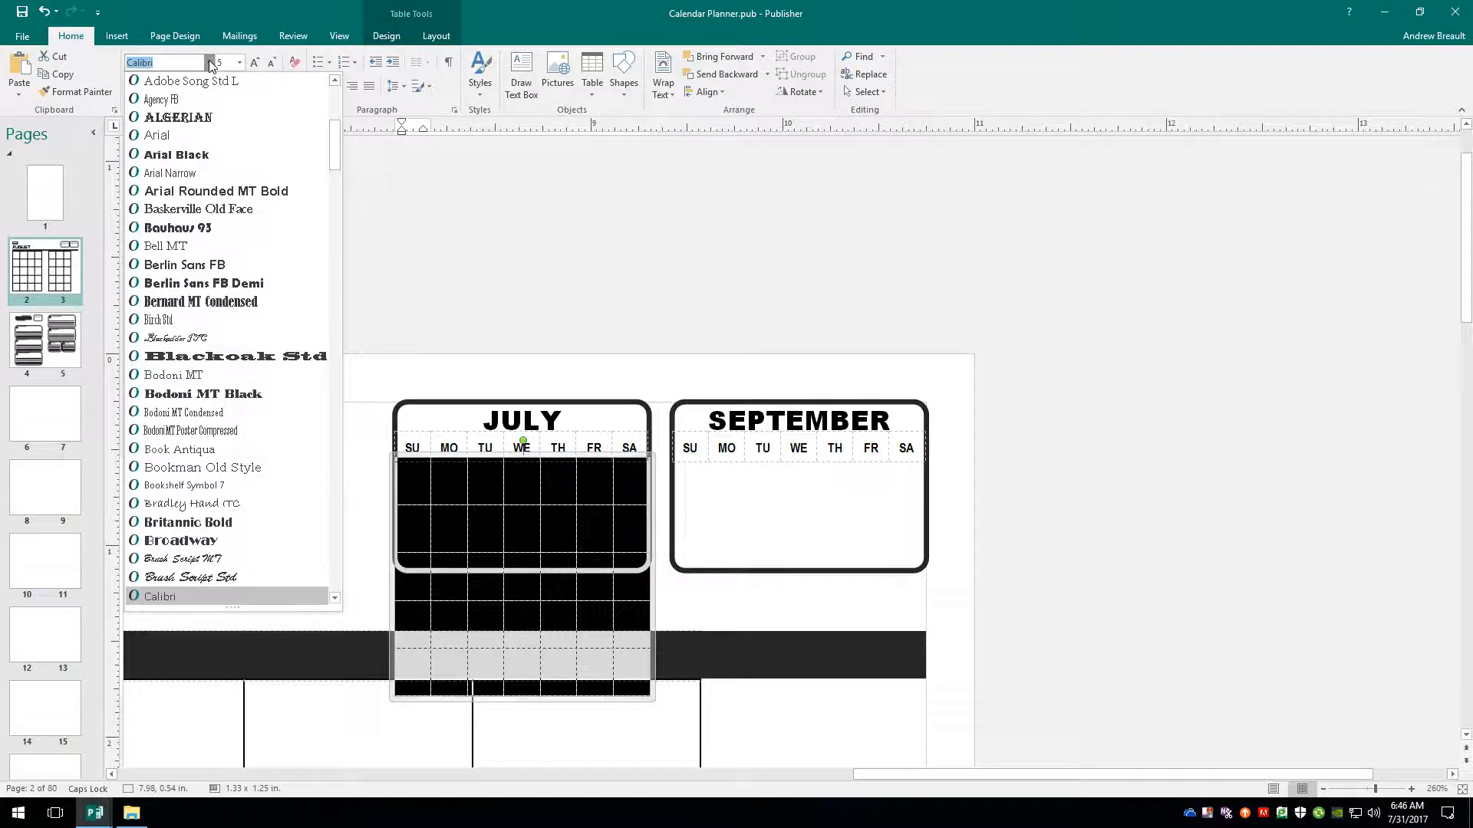
pyautogui.click(201, 175)
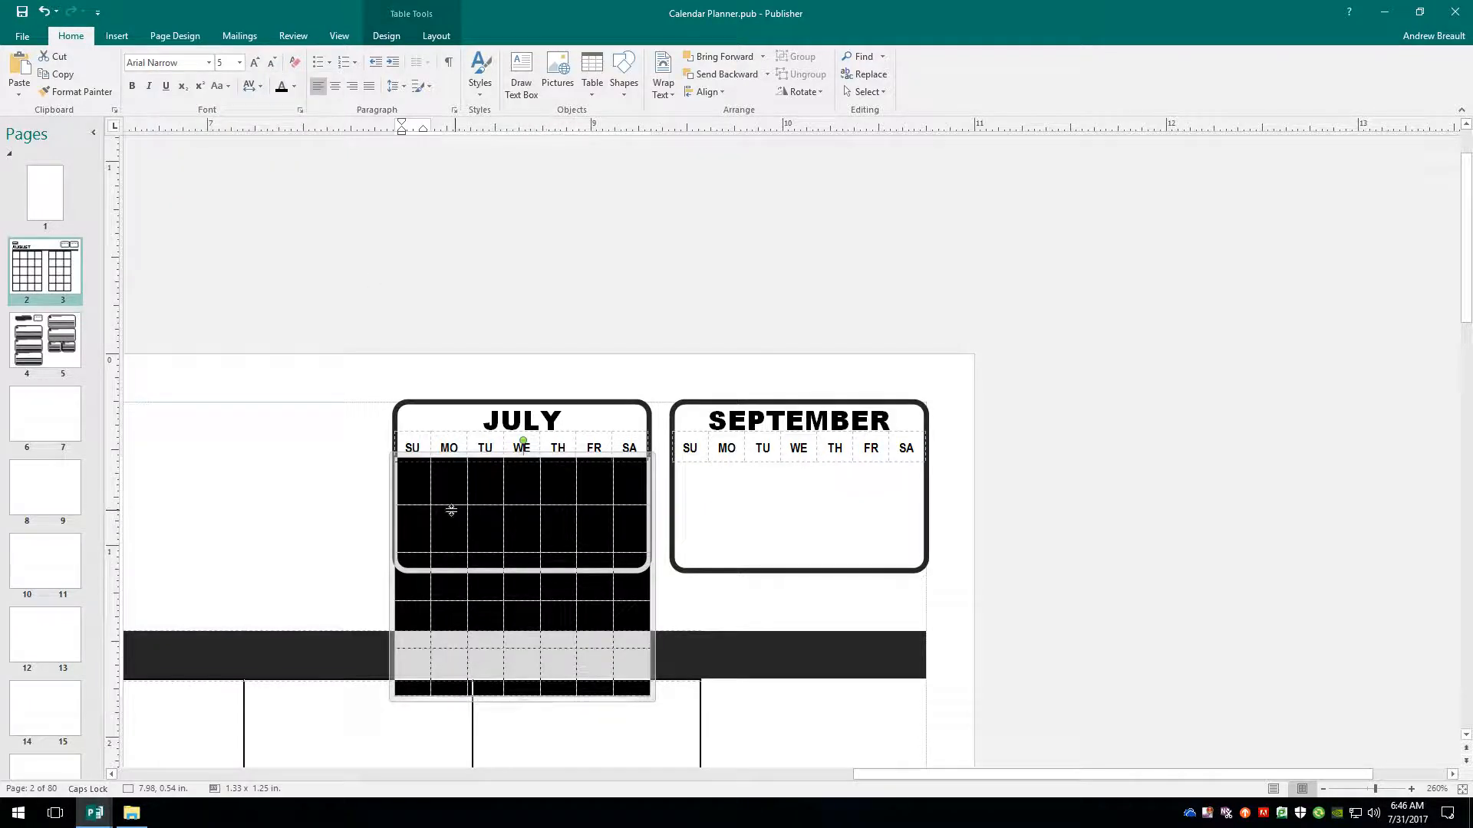
pyautogui.click(407, 477)
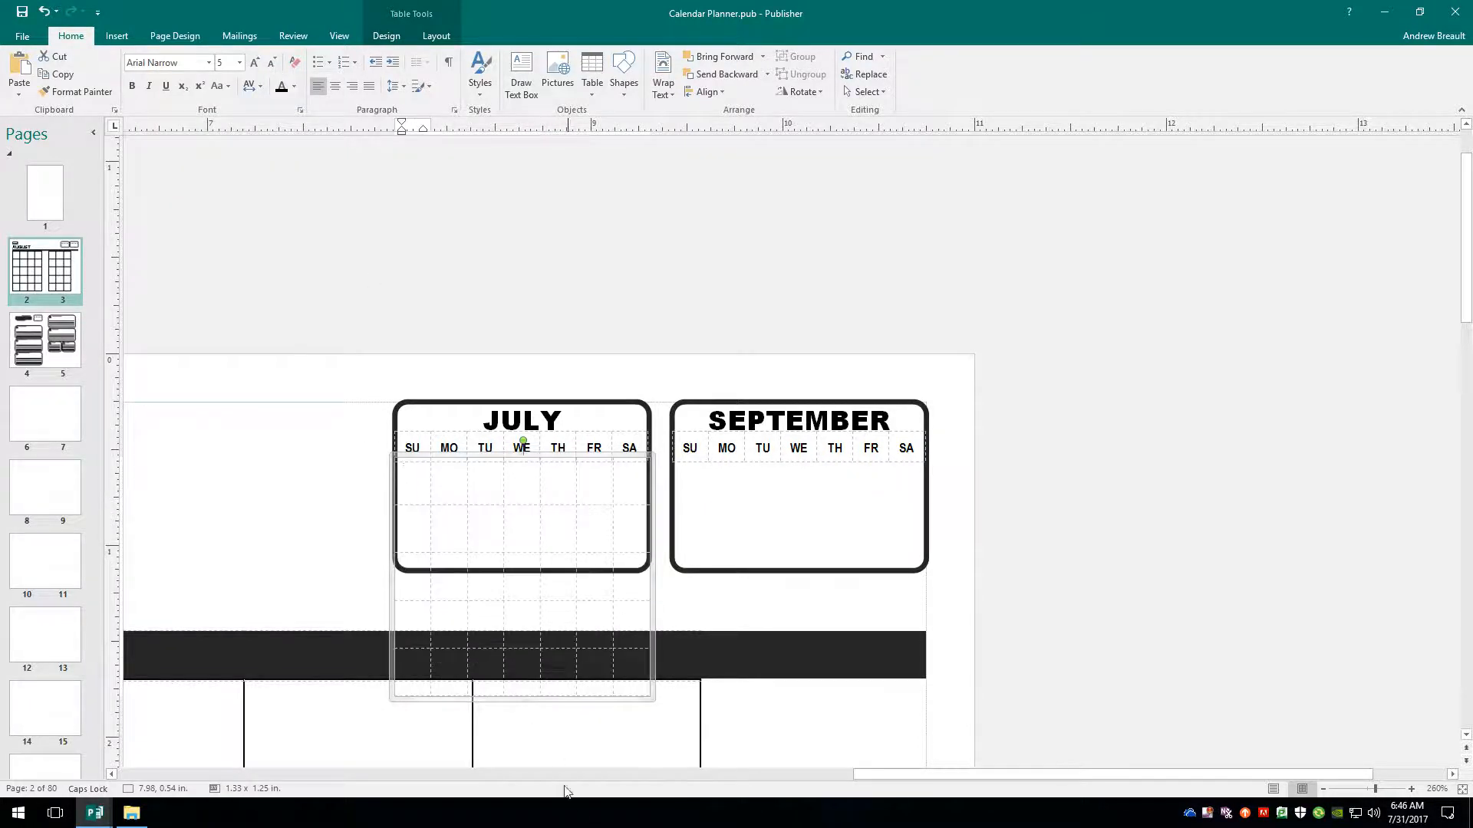
pyautogui.moveTo(522, 701); pyautogui.dragTo(542, 575)
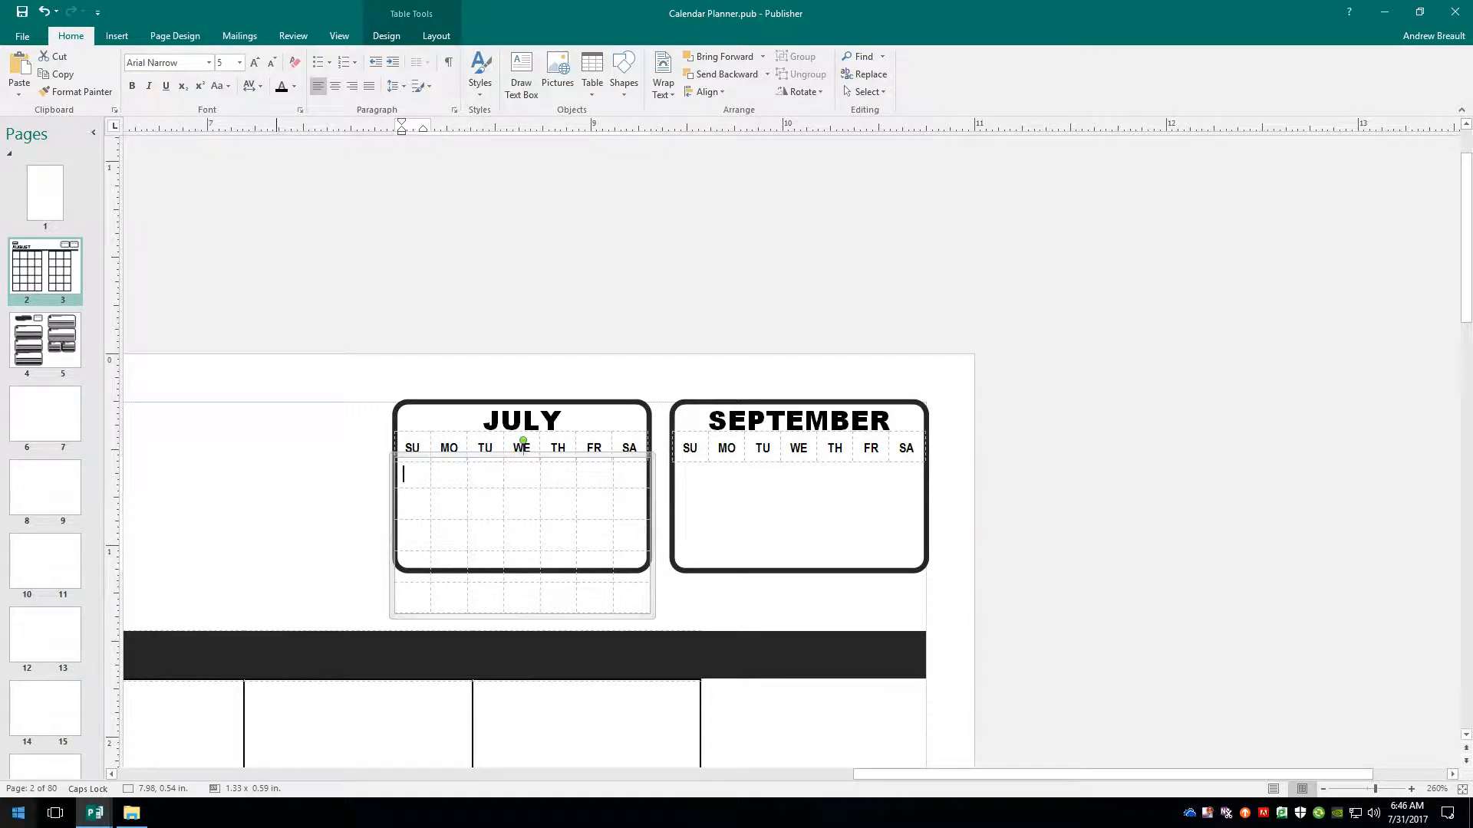
# Switch to the Calendar Planner Working file, check the font size of the August mini calendar's dates, and return to Calendar Planner.
pyautogui.click(95, 813)
pyautogui.click(90, 766)
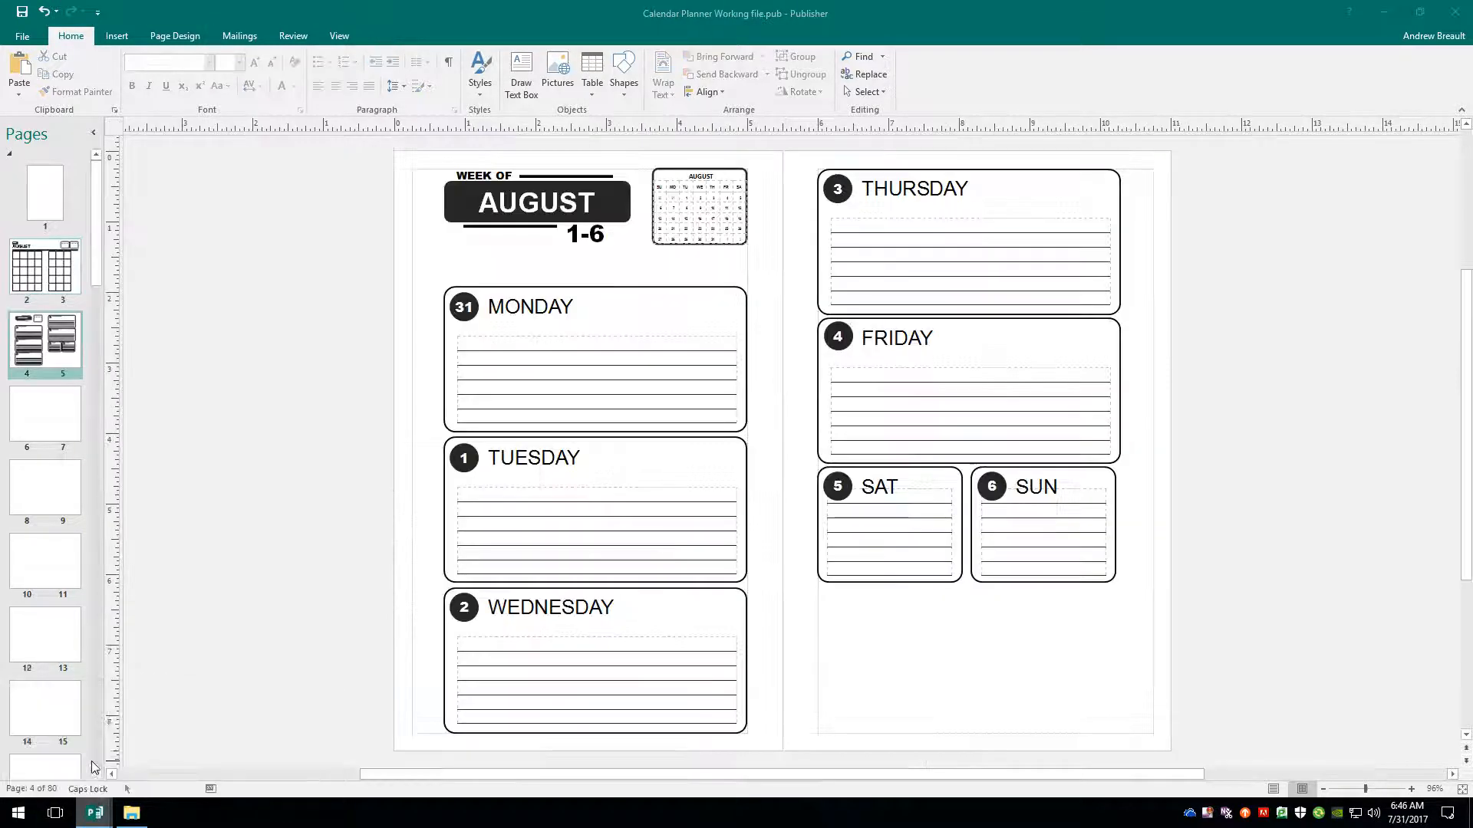
pyautogui.click(671, 200)
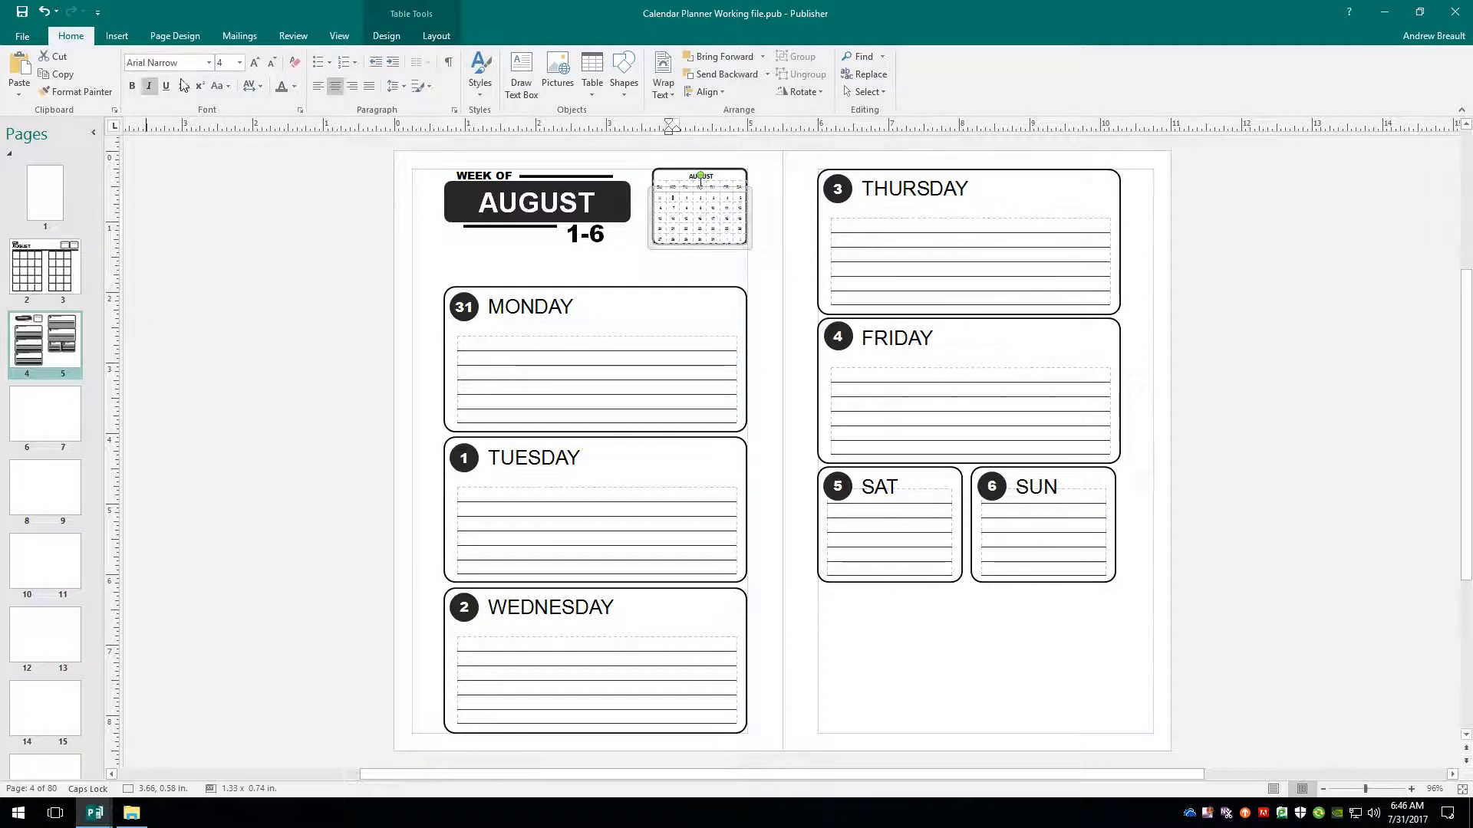
pyautogui.moveTo(102, 819)
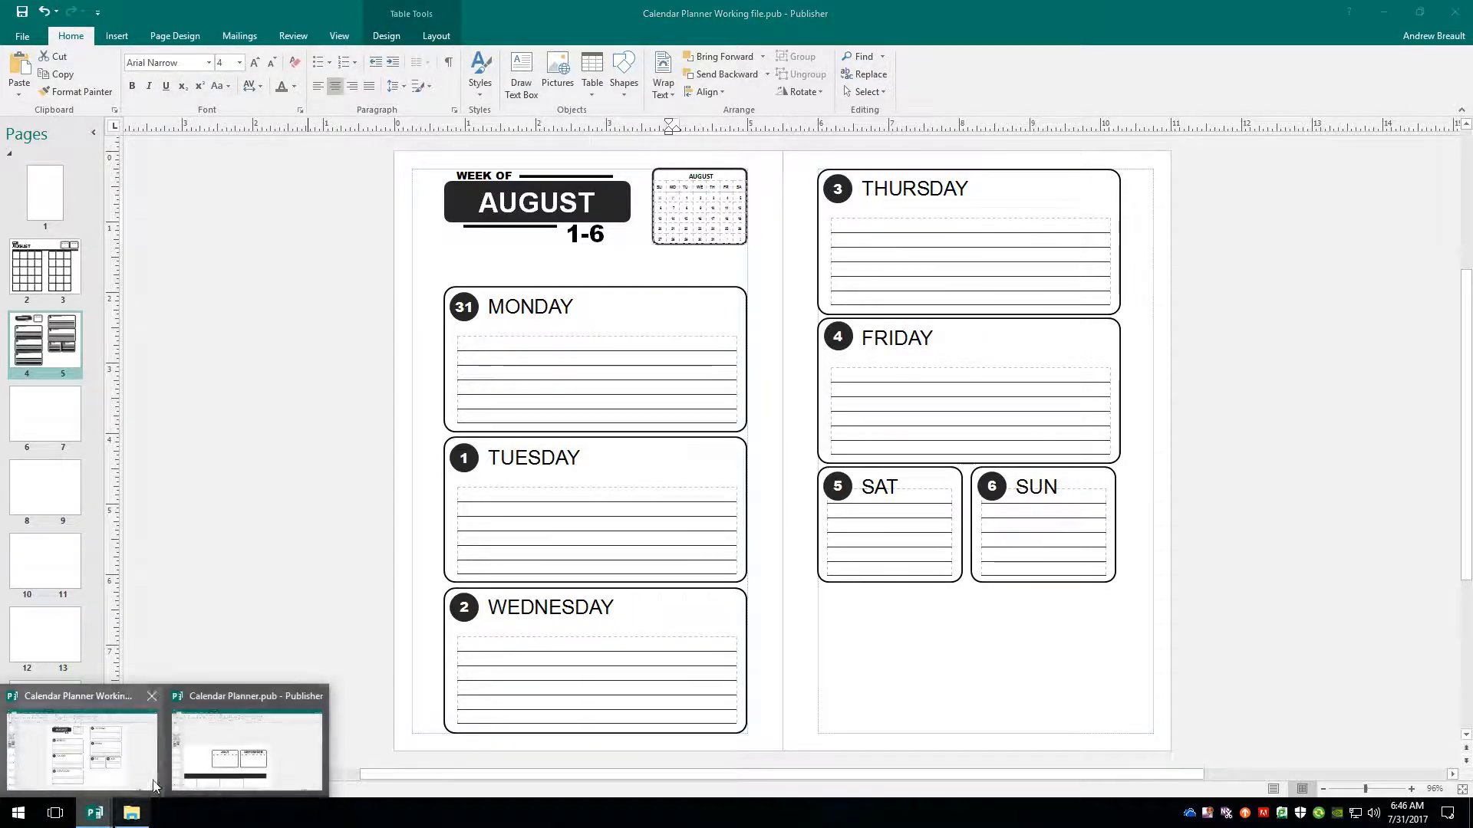
pyautogui.click(254, 752)
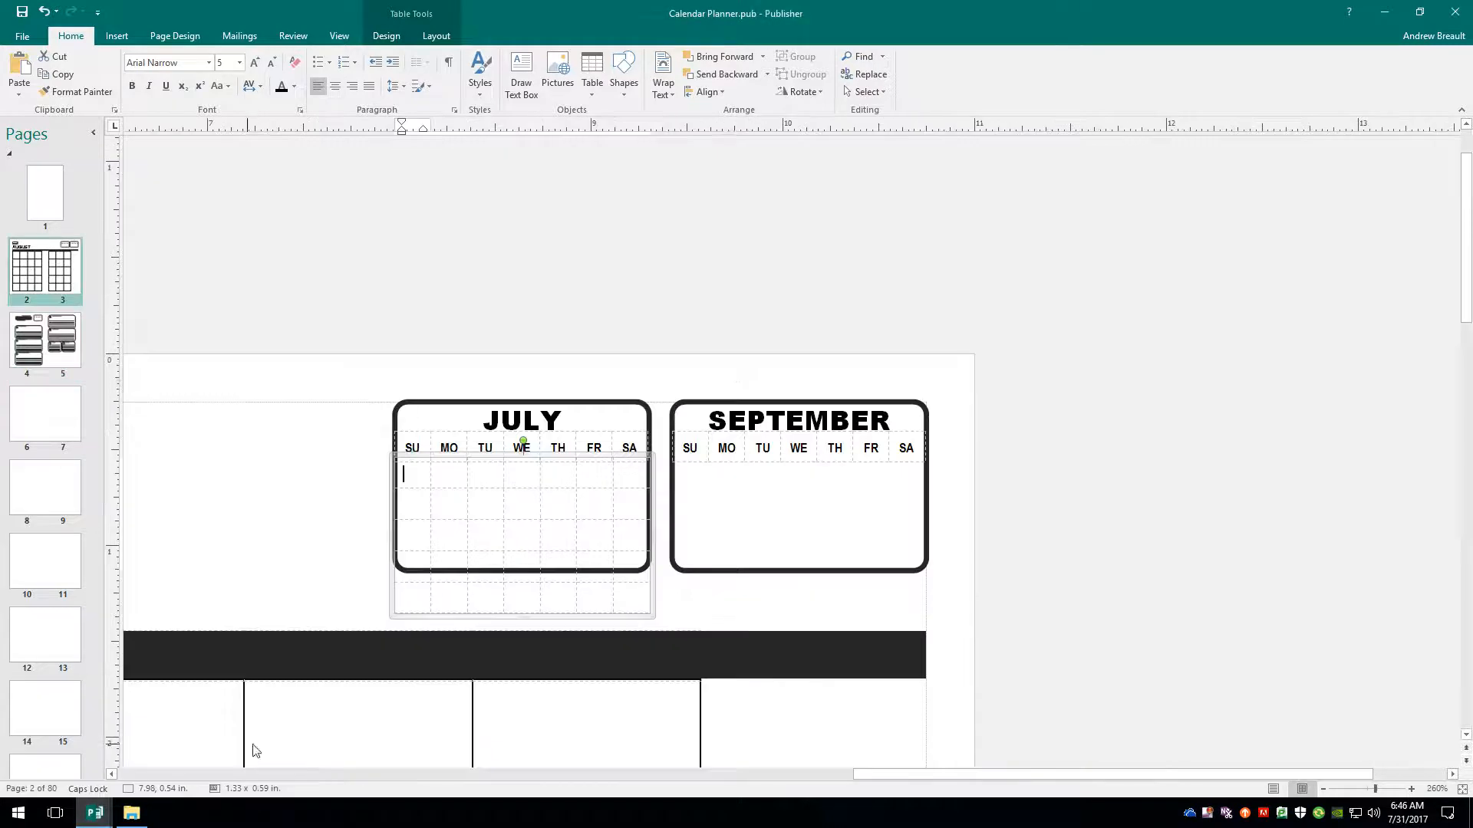
# Reduce the JULY dates table's text to 4 pt and shorten the table to about 0.72 in high.
pyautogui.click(408, 474)
pyautogui.moveTo(408, 476); pyautogui.dragTo(625, 581)
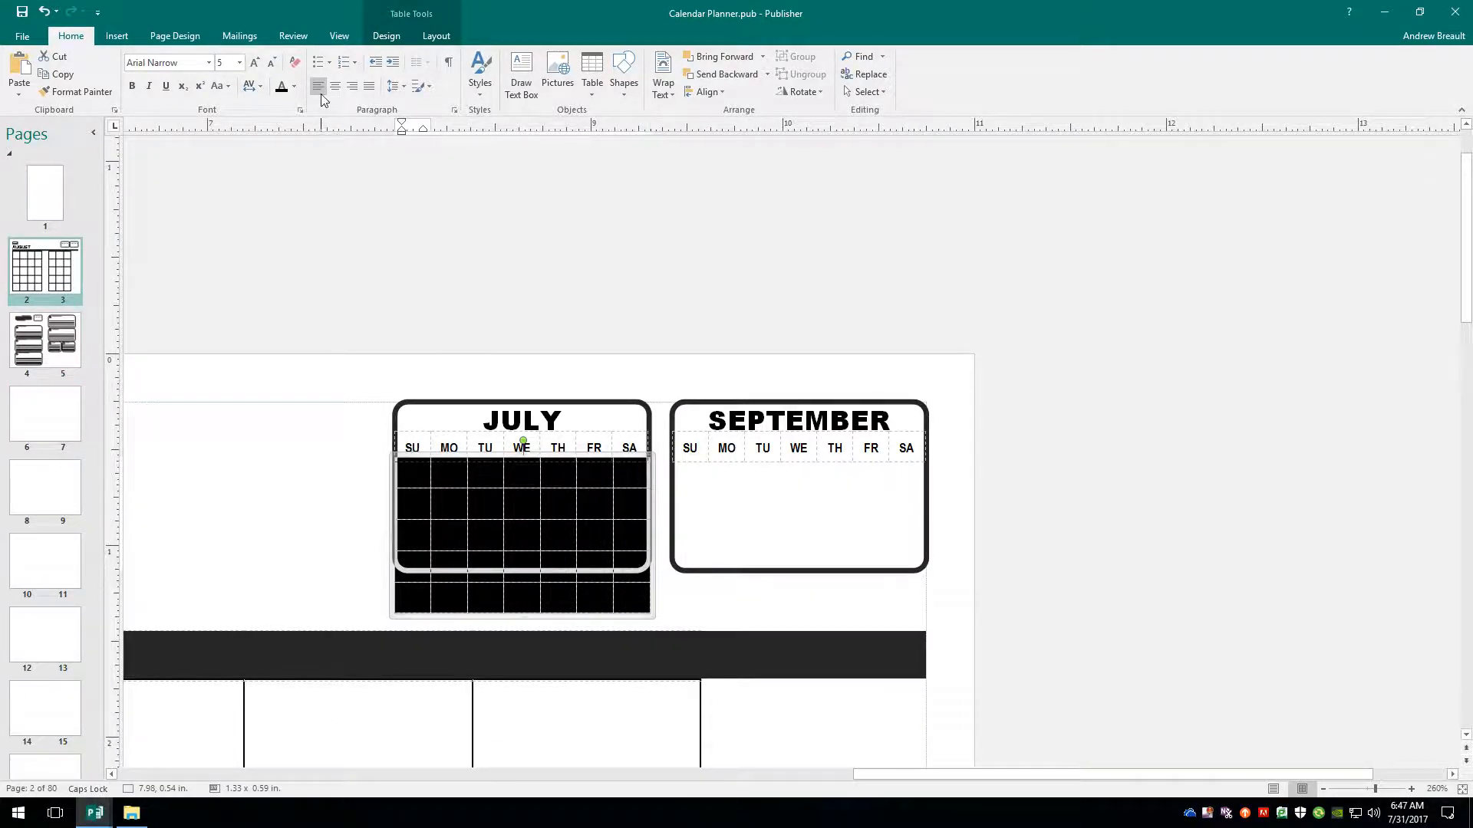
pyautogui.click(273, 64)
pyautogui.click(517, 620)
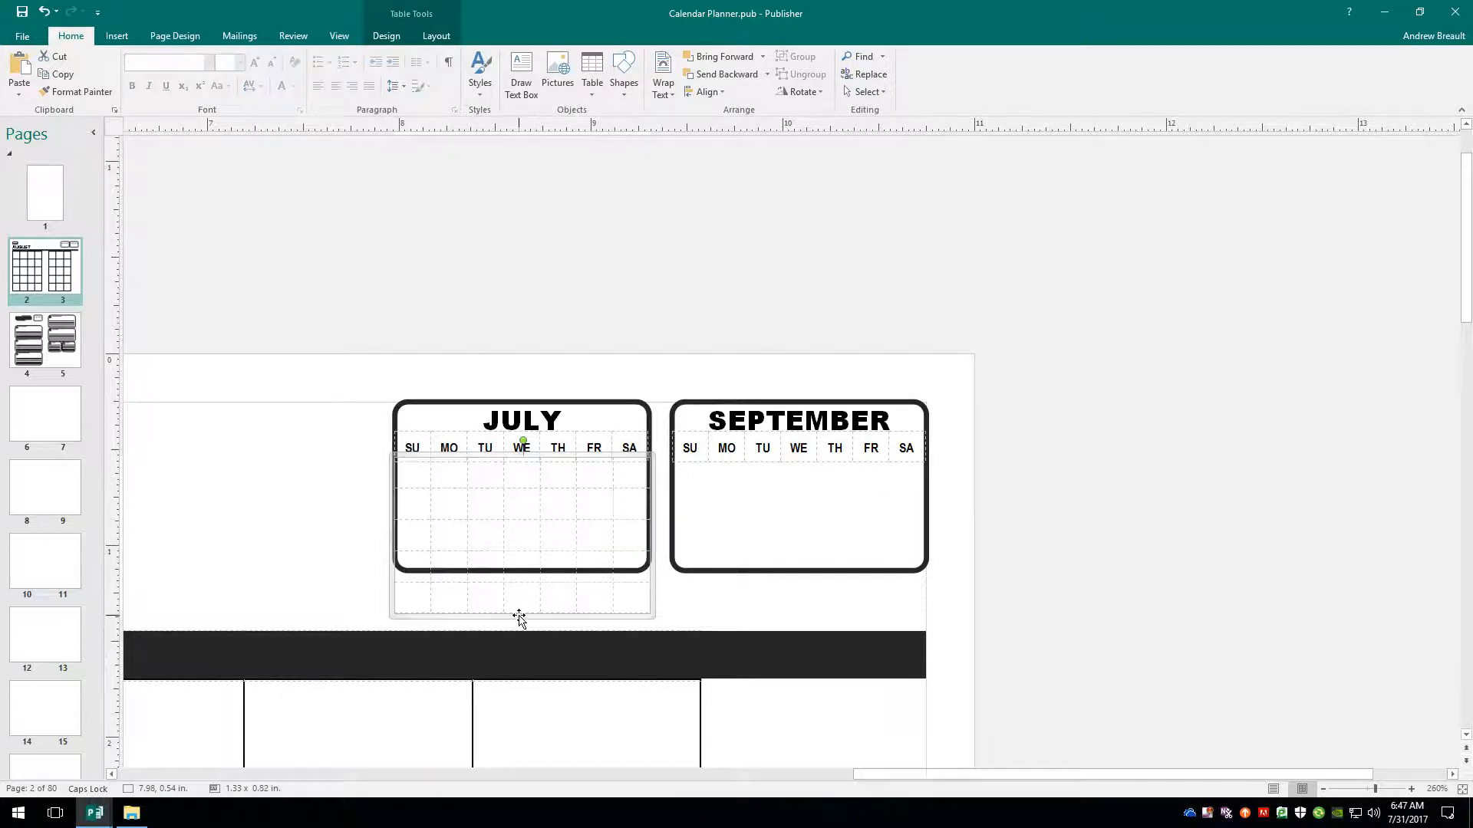
pyautogui.click(516, 614)
pyautogui.click(273, 483)
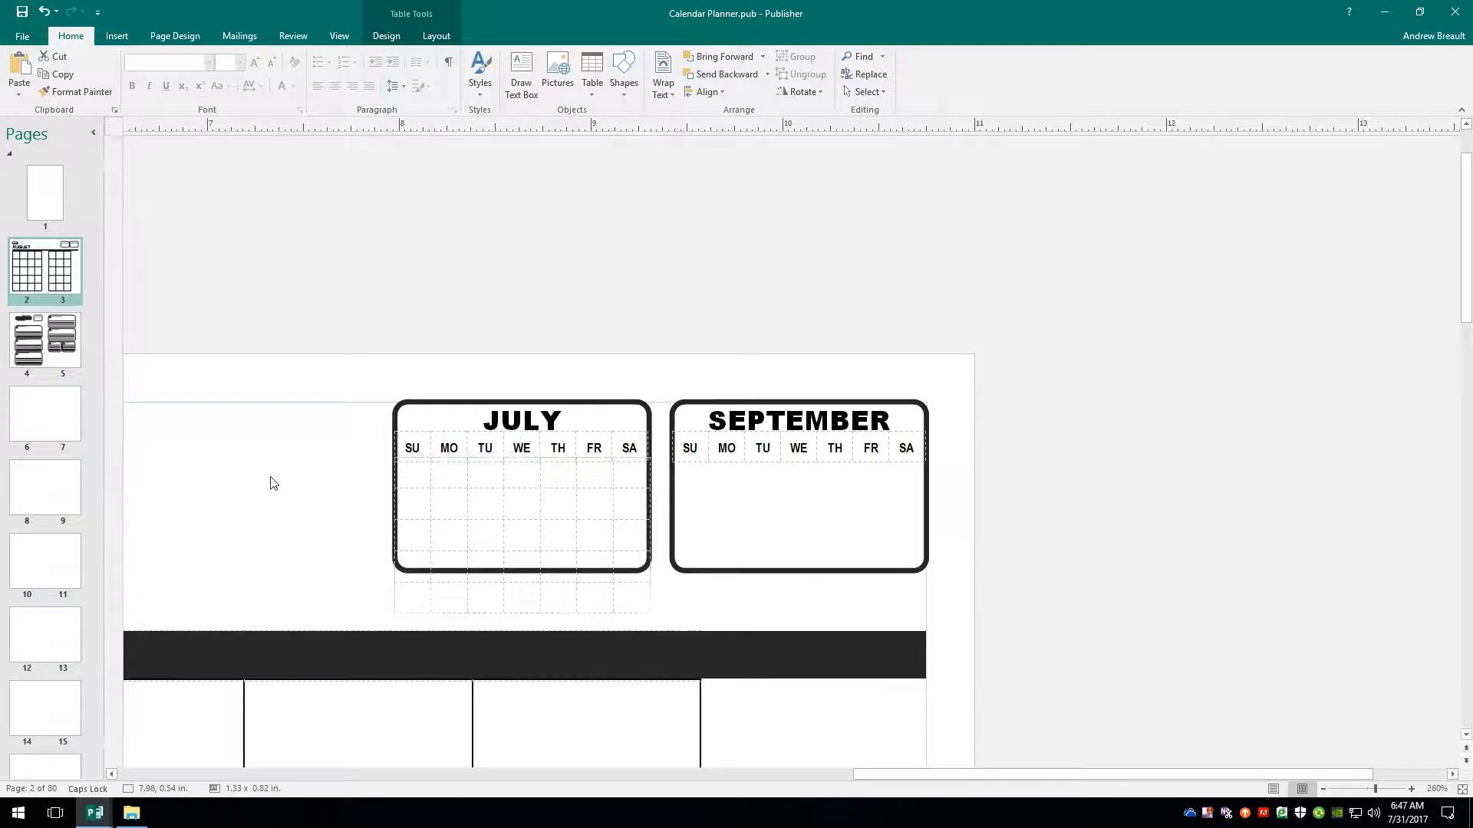
pyautogui.click(433, 484)
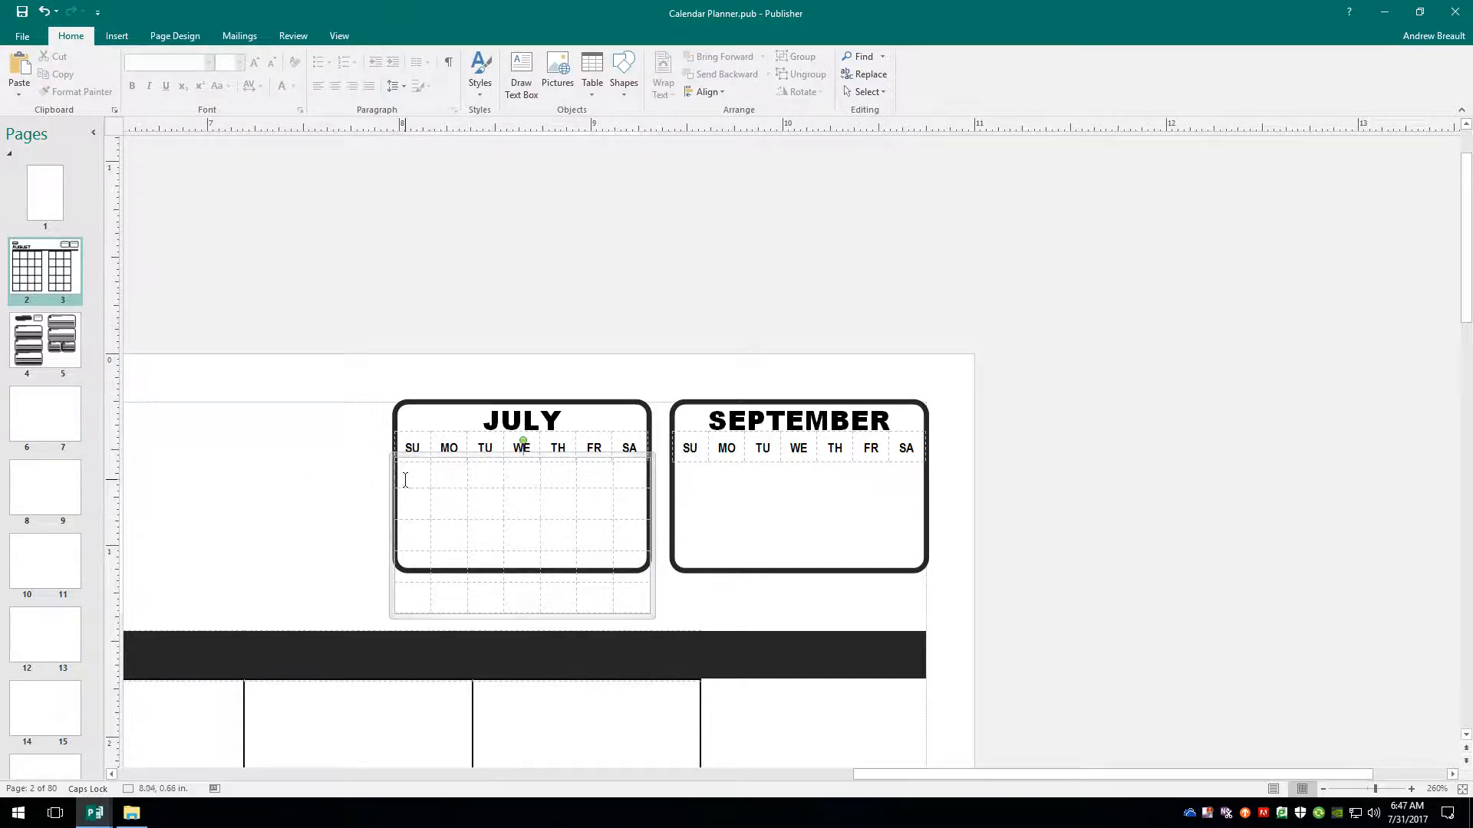
pyautogui.moveTo(523, 617); pyautogui.dragTo(522, 566)
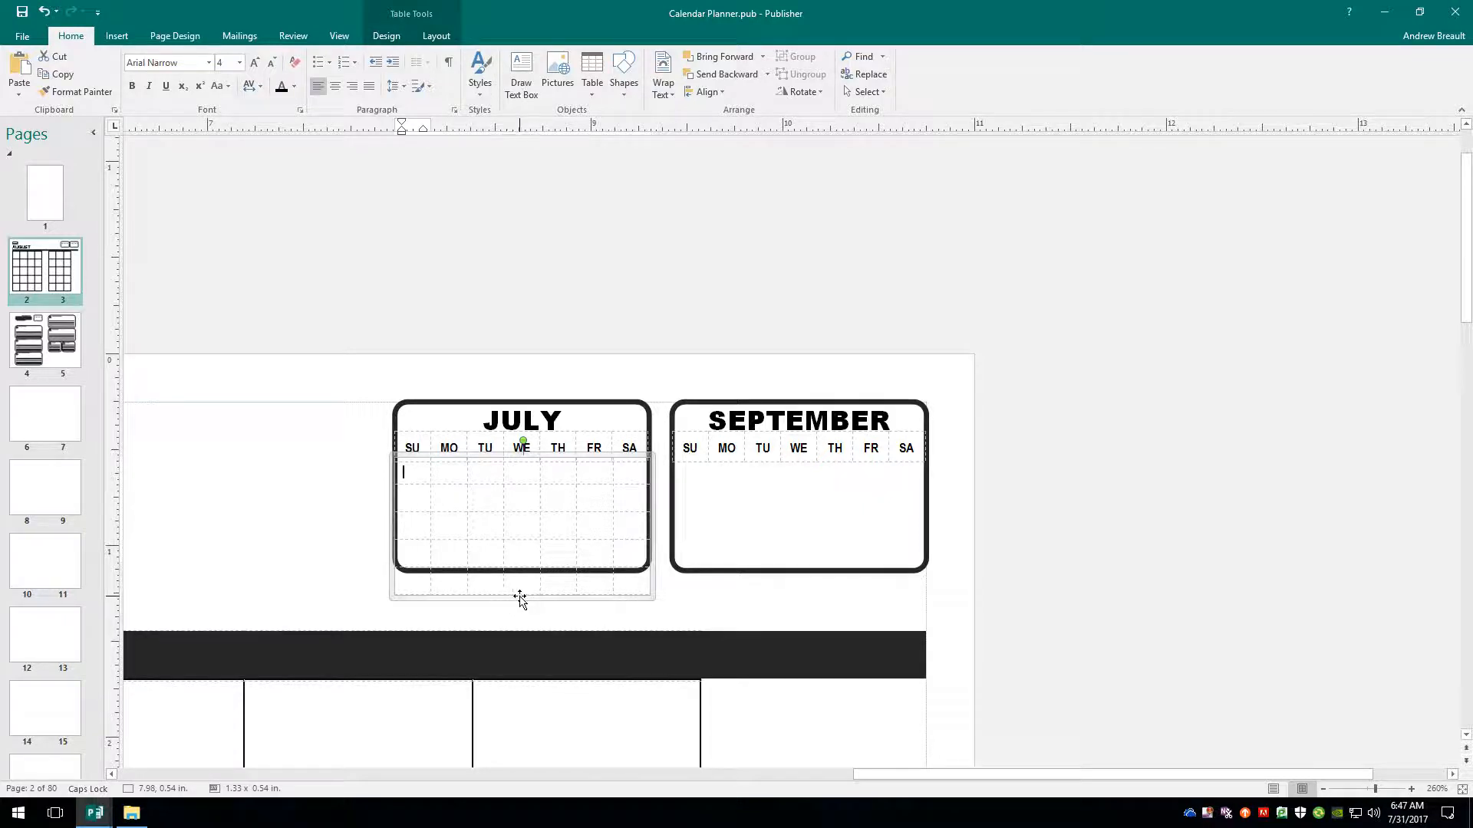
# Copy the JULY dates table onto the Month View (B) master page, over the first mini calendar box, as a size guide.
pyautogui.click(519, 597)
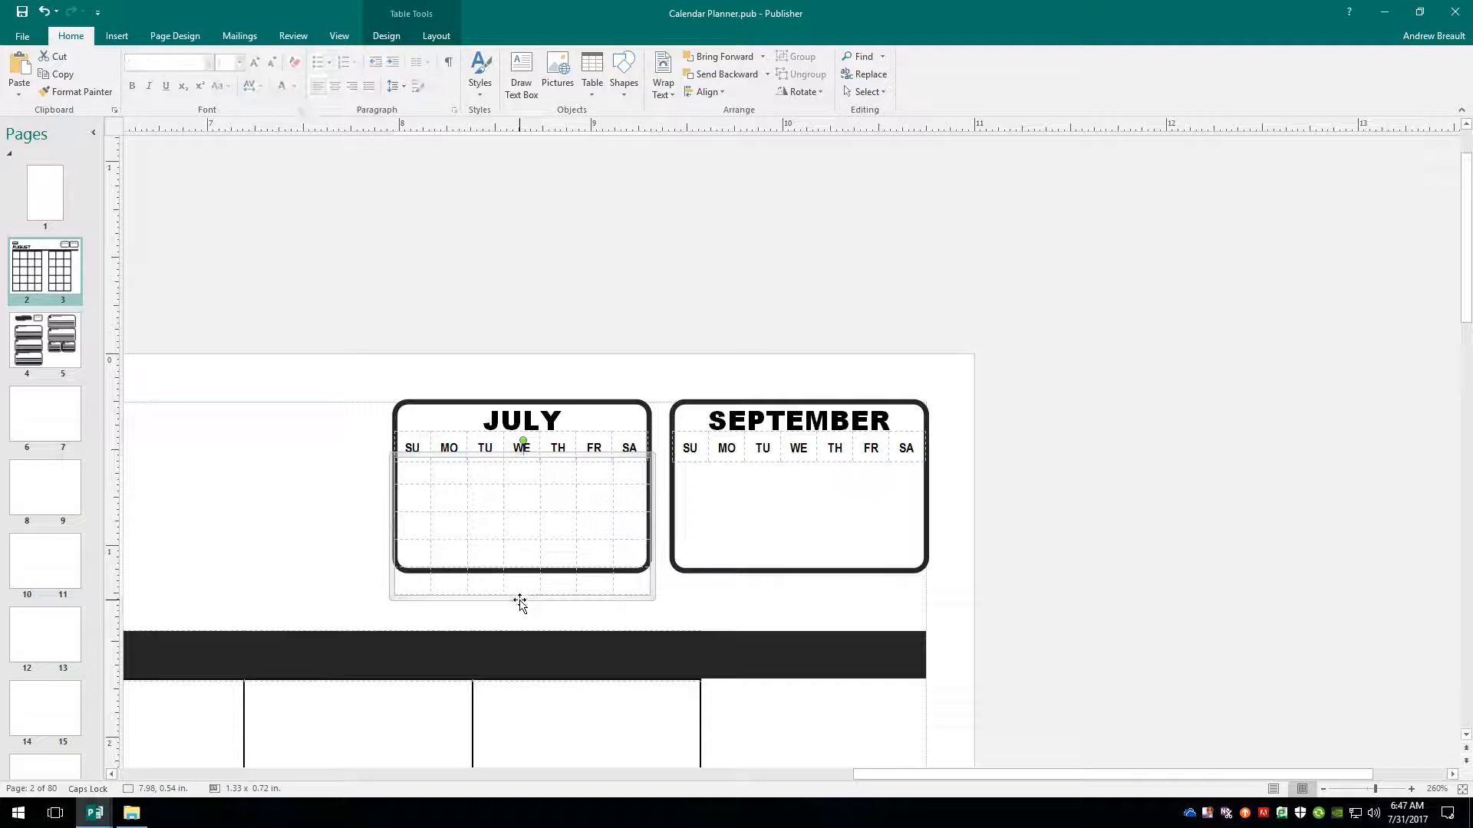
pyautogui.rightClick(39, 268)
pyautogui.moveTo(154, 408)
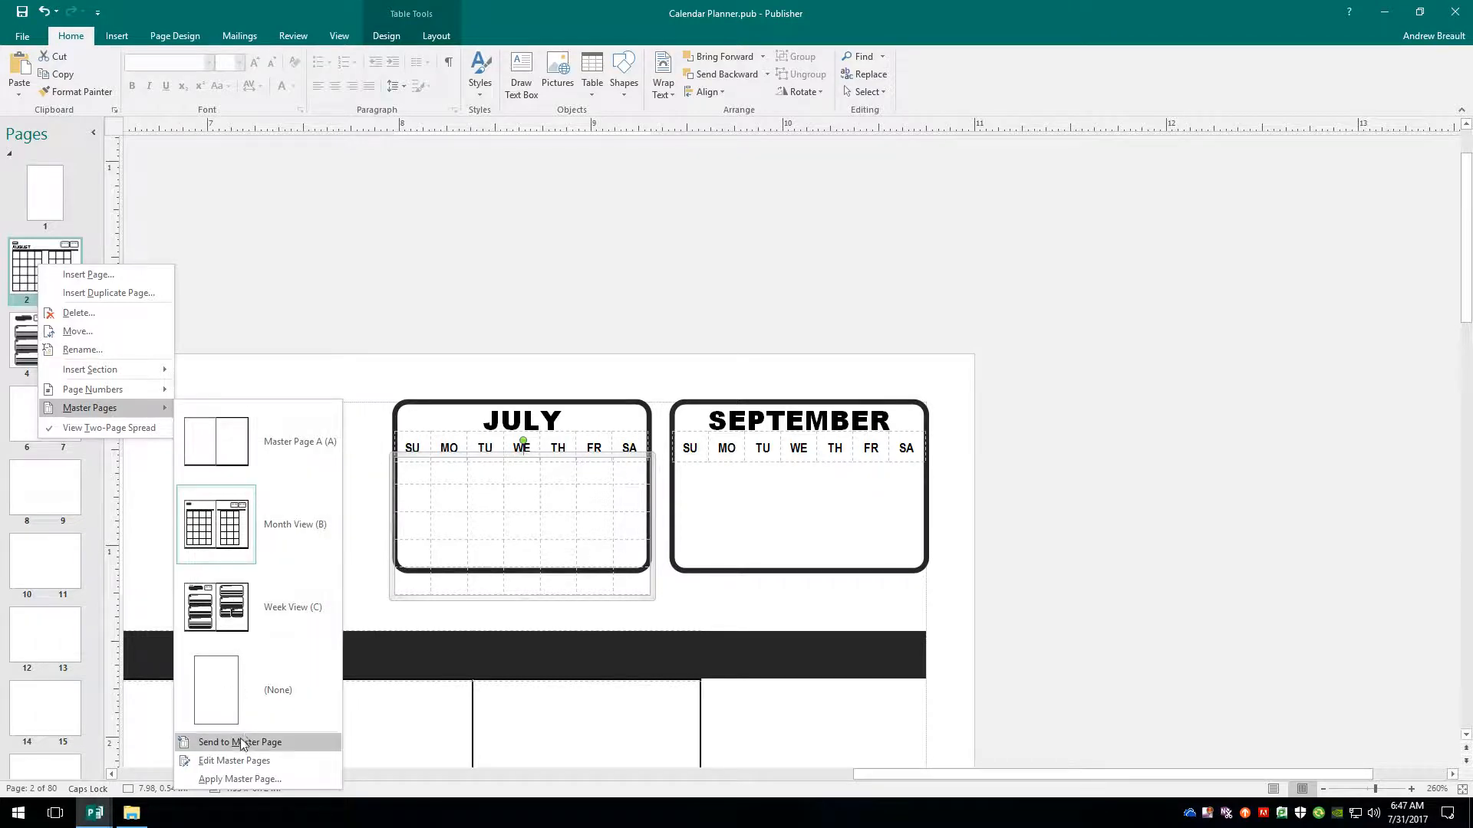
pyautogui.click(241, 761)
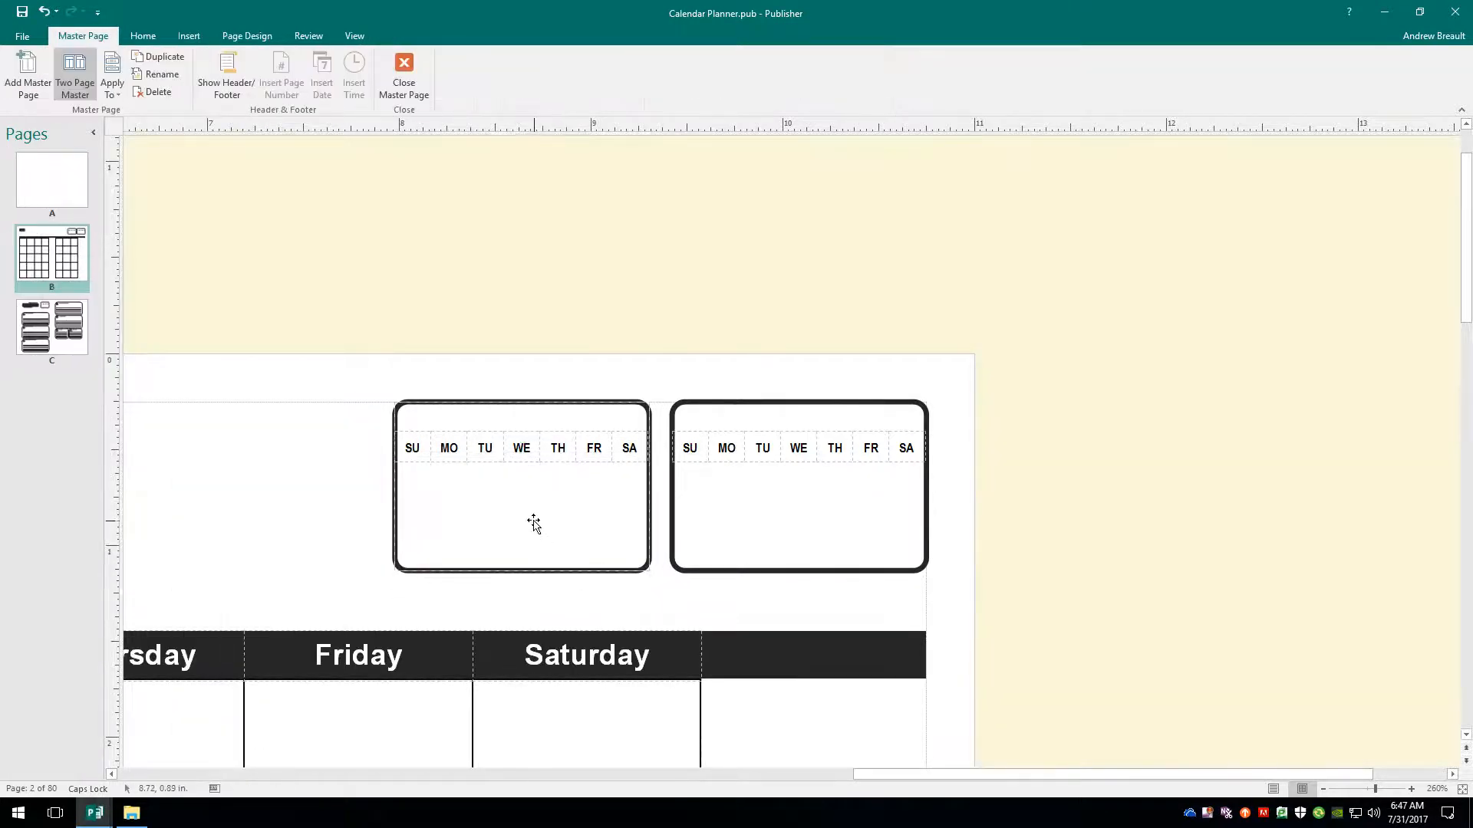
pyautogui.click(502, 495)
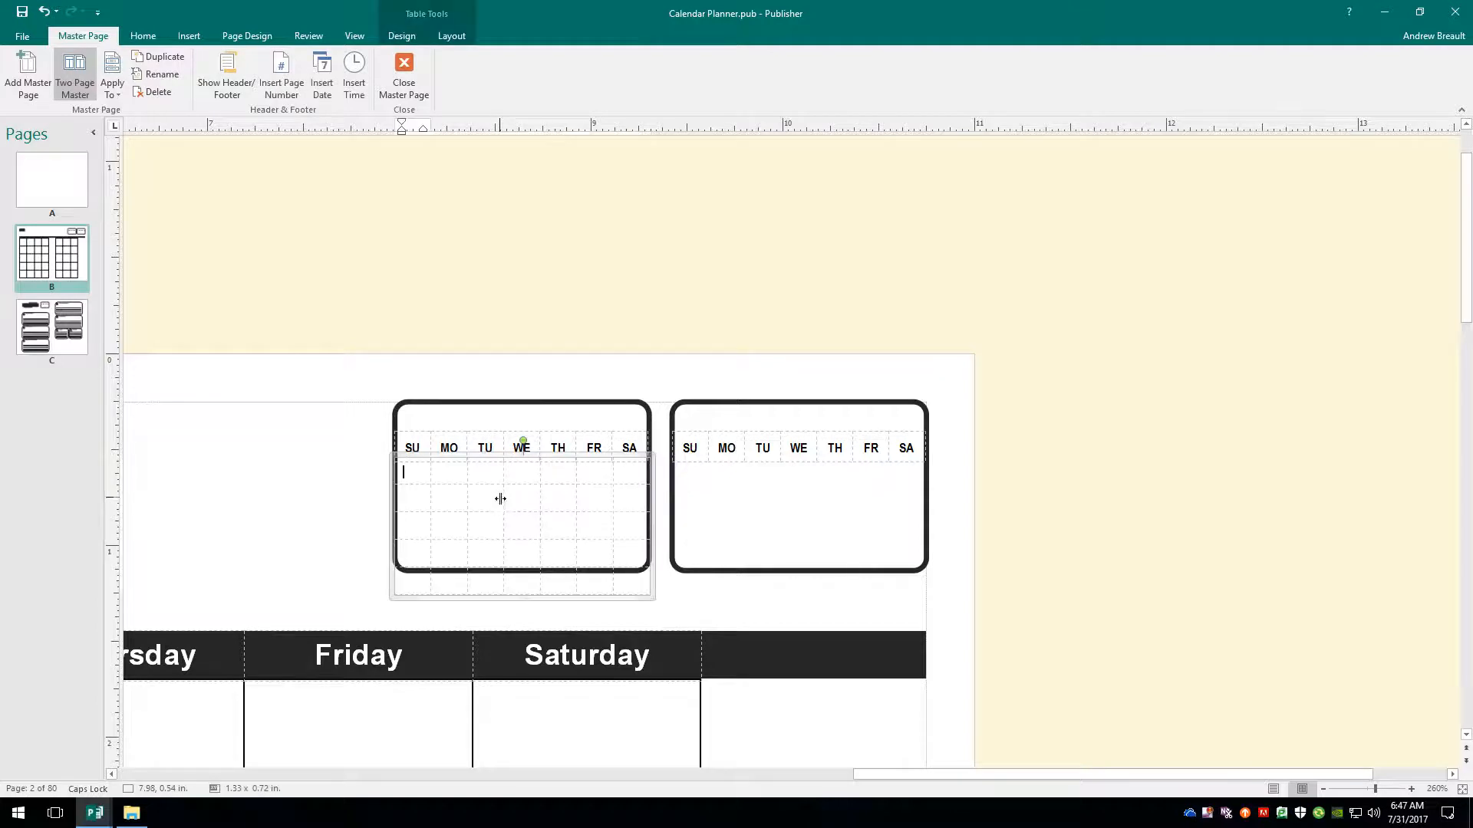
# Extend the first mini calendar's rounded box downward to 1.01 in high so it encloses the dates table.
pyautogui.click(531, 404)
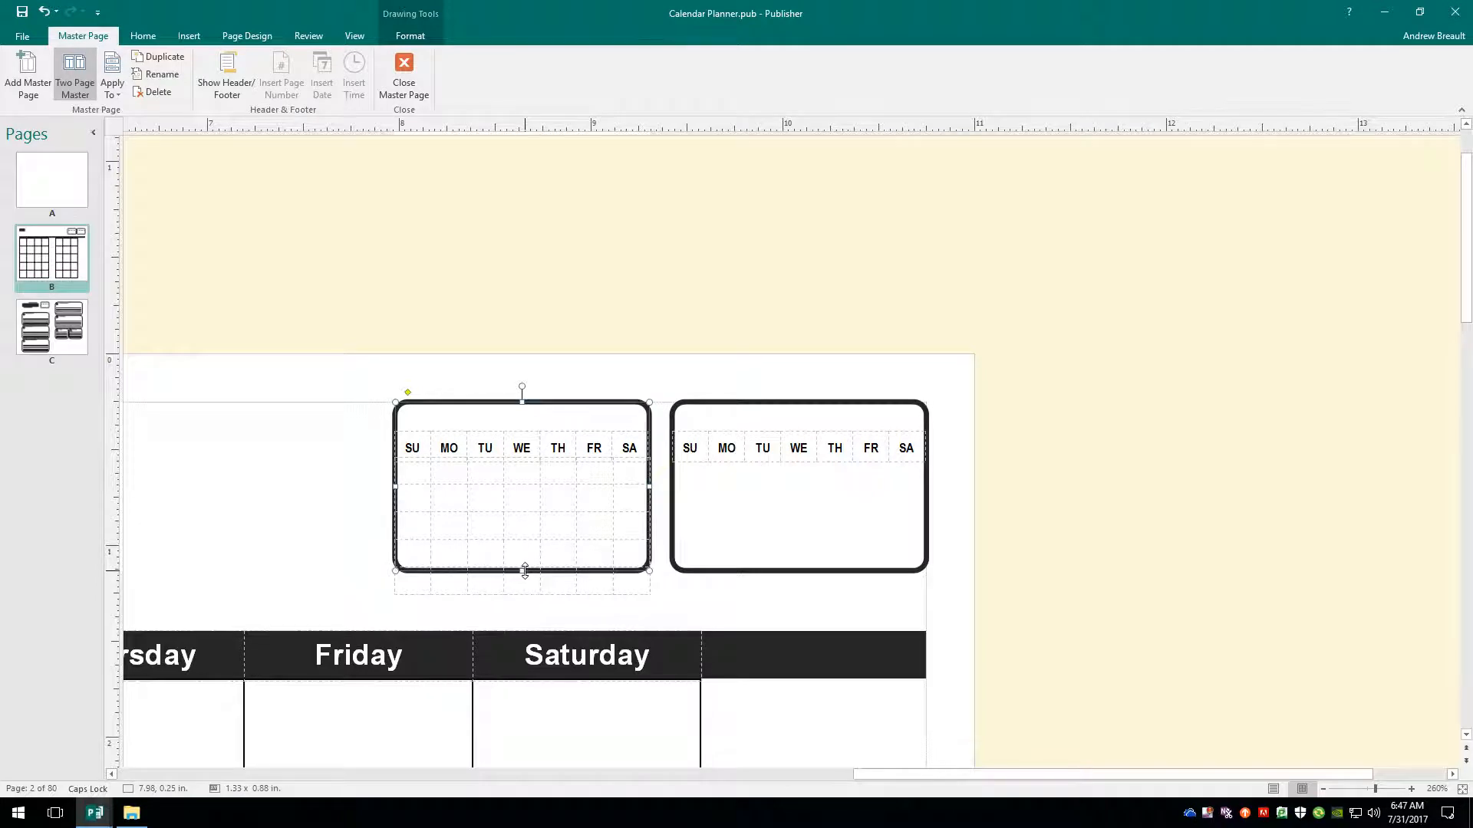
pyautogui.moveTo(523, 572); pyautogui.dragTo(524, 597)
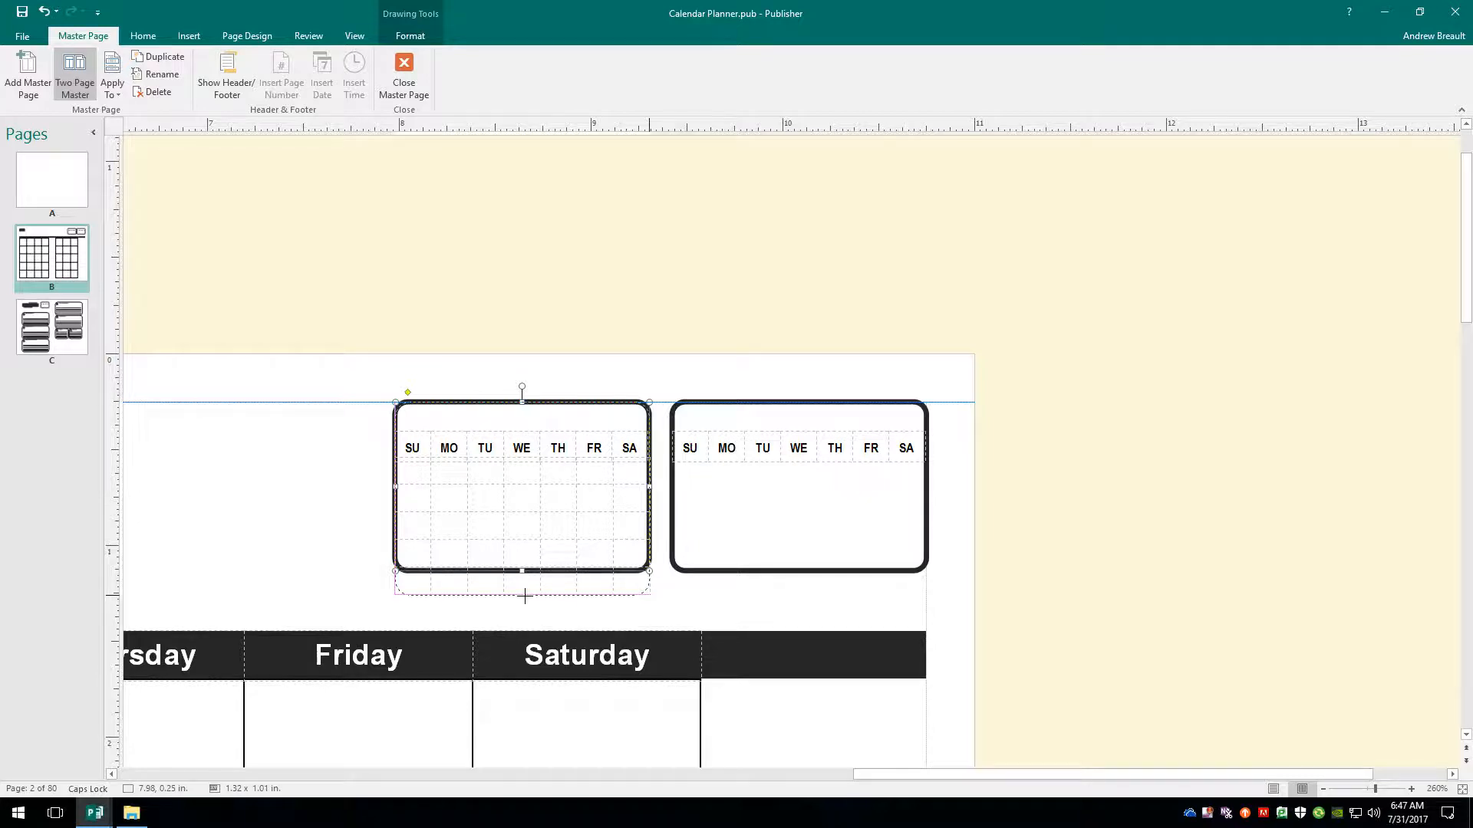
pyautogui.moveTo(524, 597); pyautogui.dragTo(525, 596)
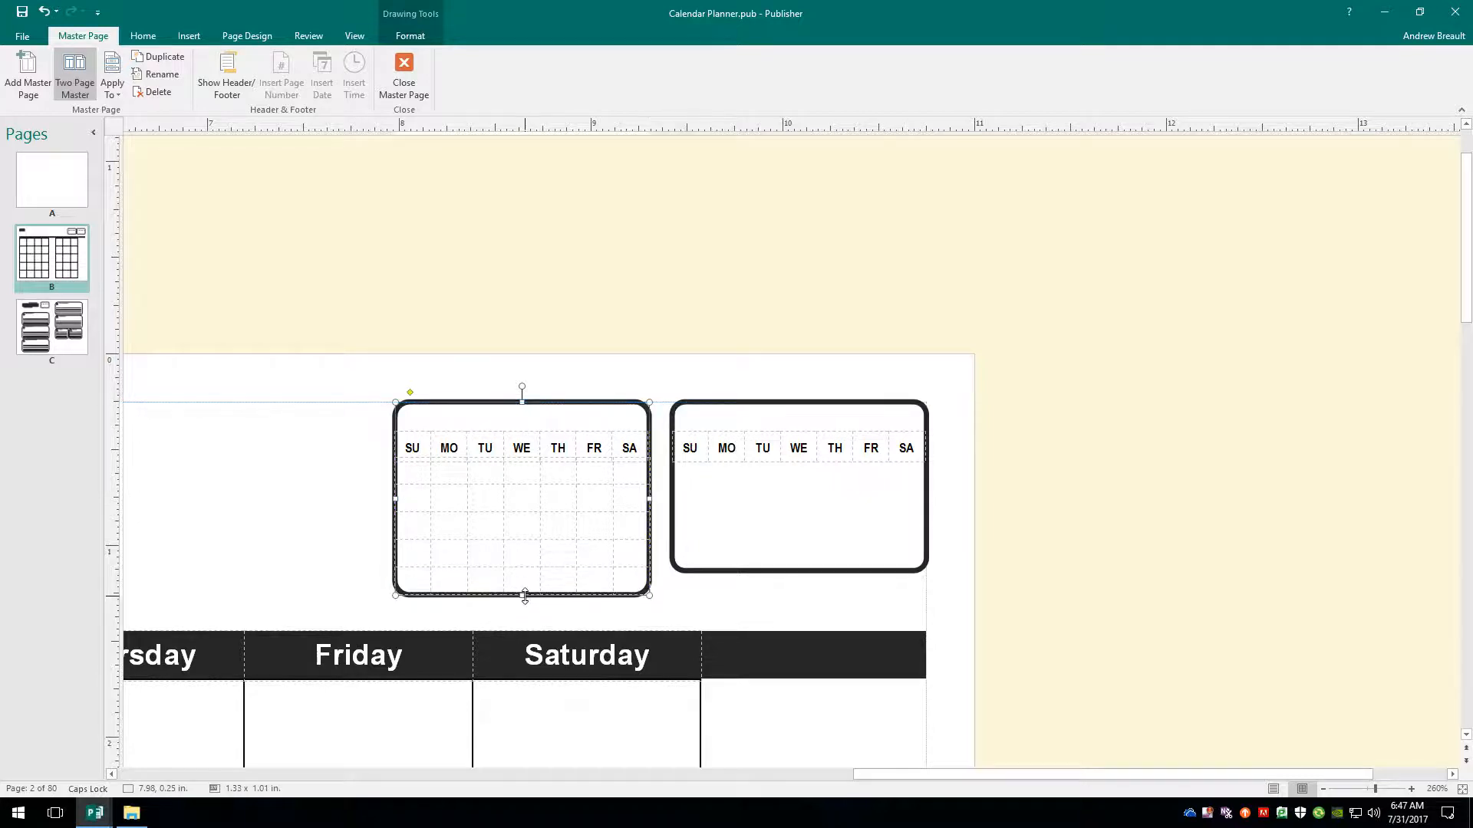
# Delete the copied dates table from the Month View master page.
pyautogui.click(613, 541)
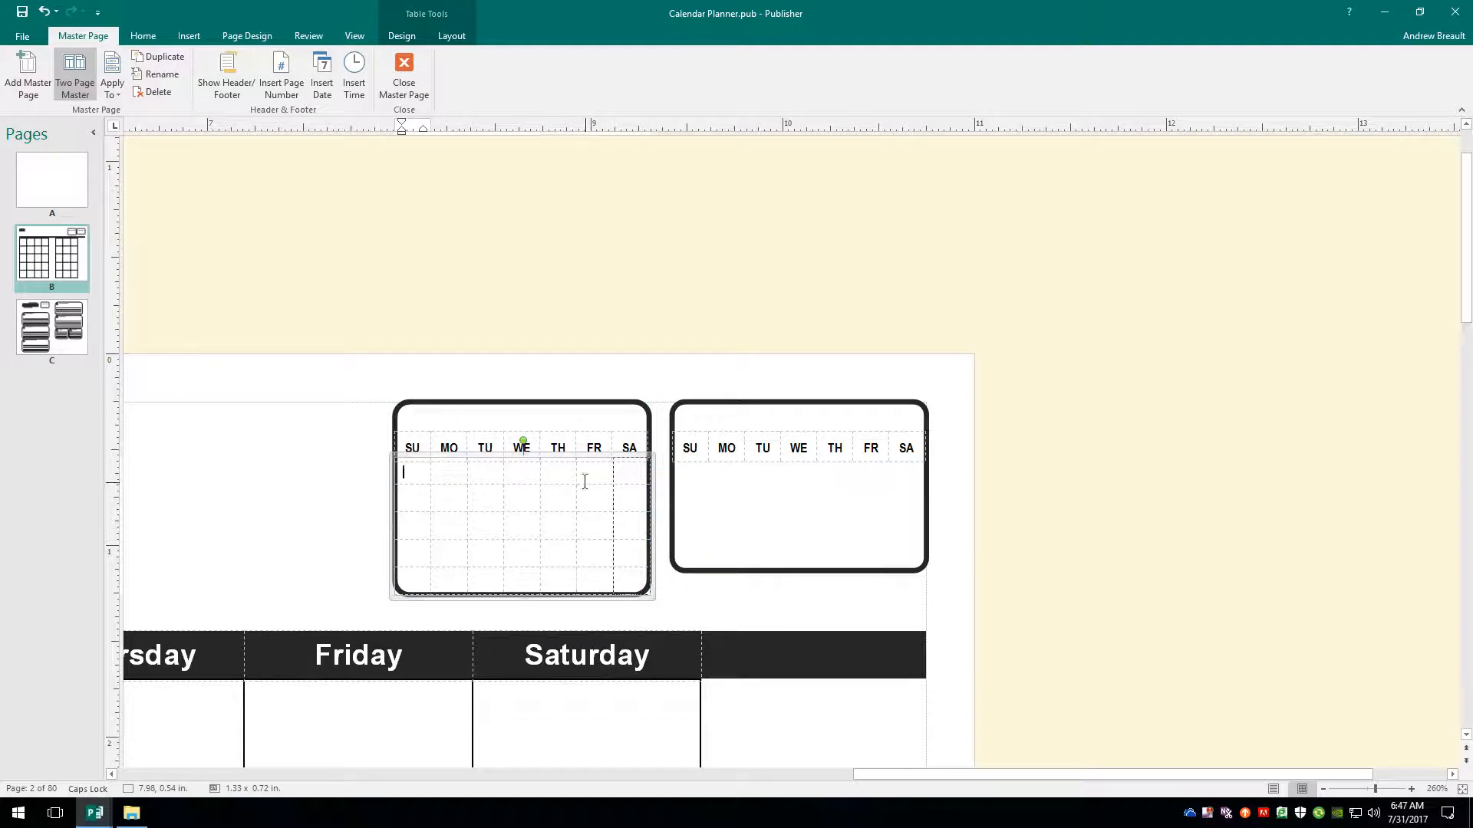
pyautogui.click(552, 459)
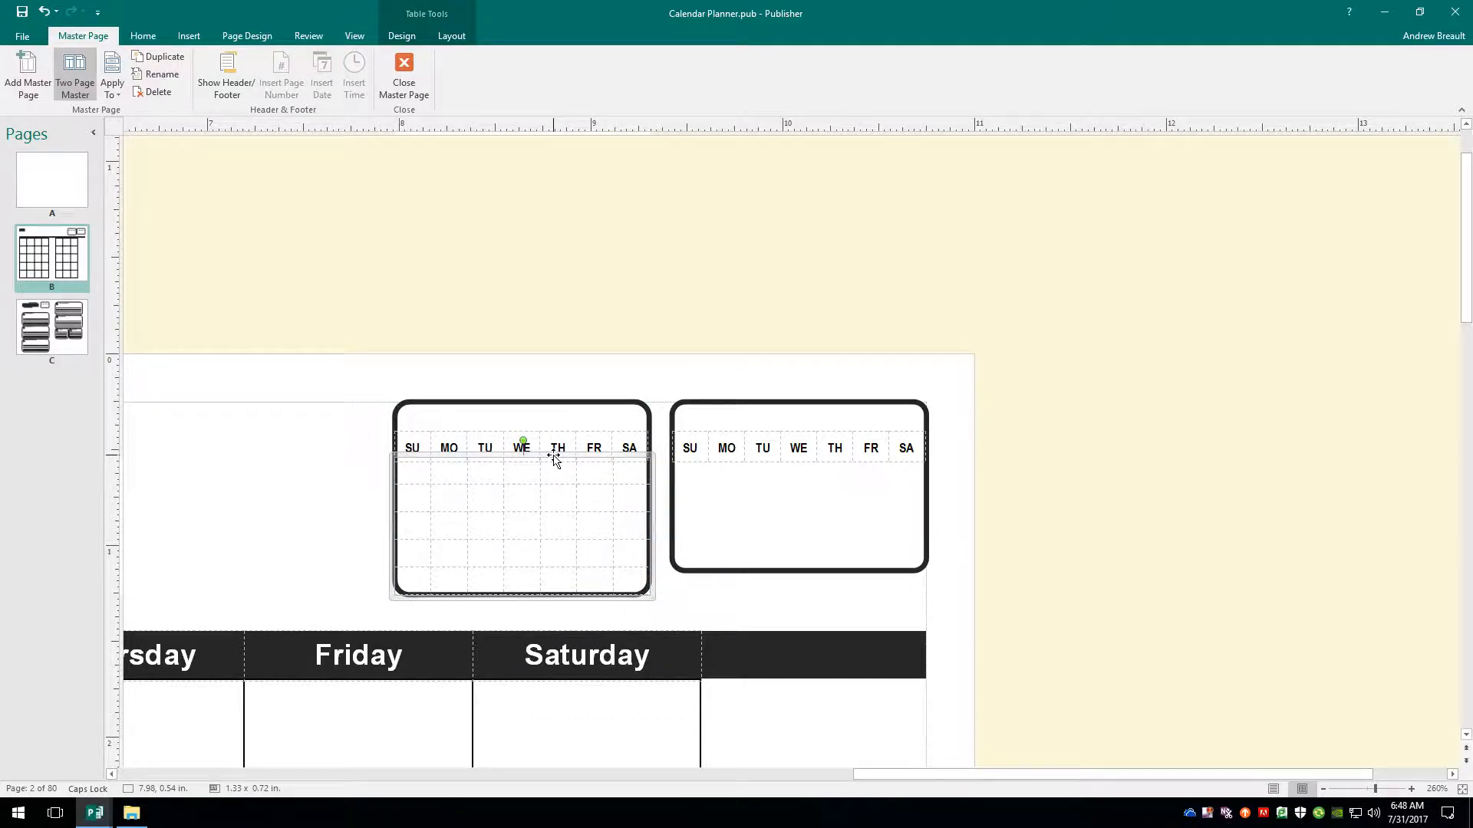
pyautogui.press('Delete')
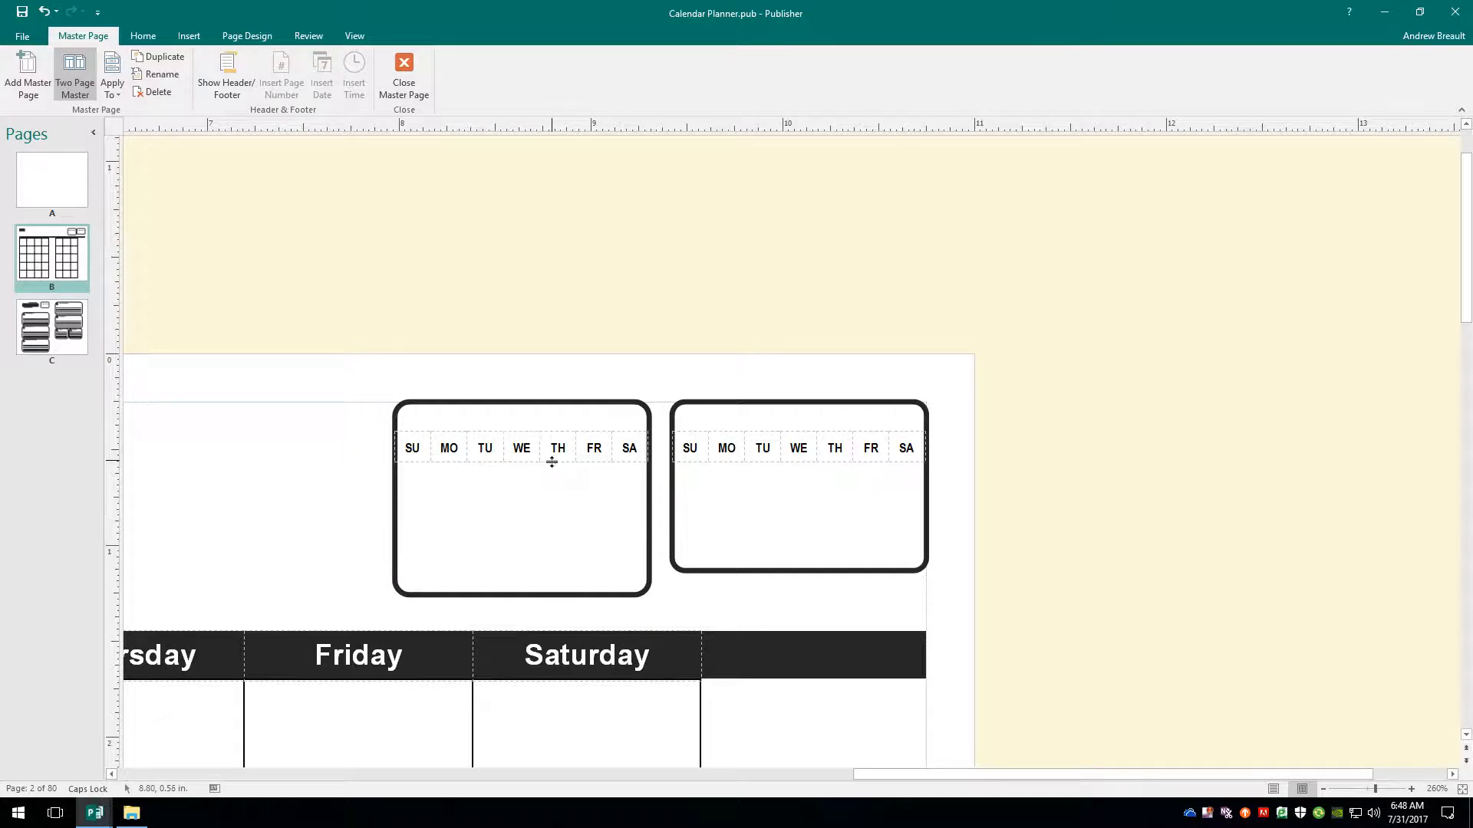
# Extend the second mini calendar's rounded box downward to 1.01 in high to match the first box.
pyautogui.click(794, 571)
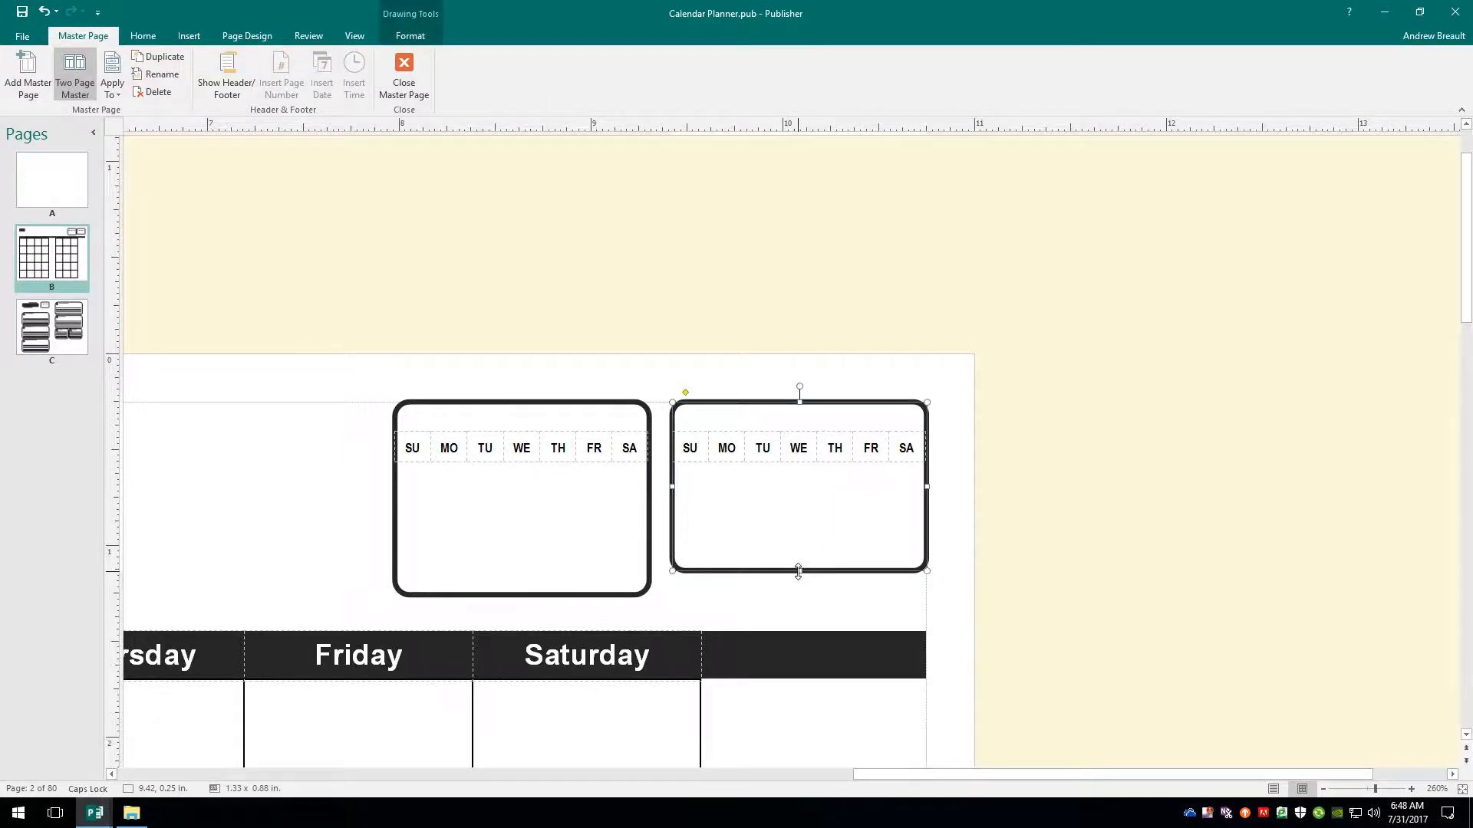
pyautogui.moveTo(799, 571); pyautogui.dragTo(801, 597)
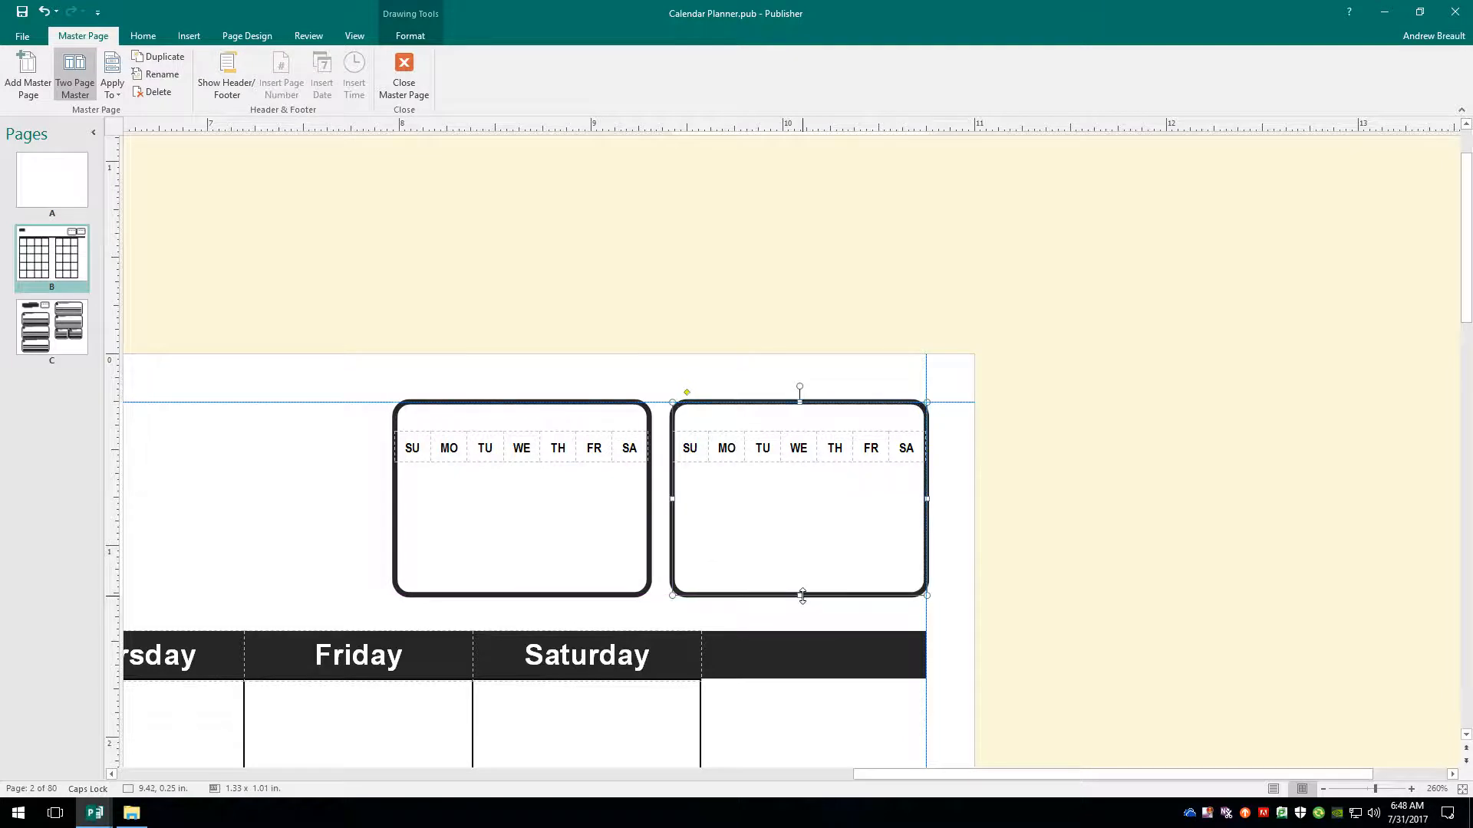
pyautogui.click(629, 600)
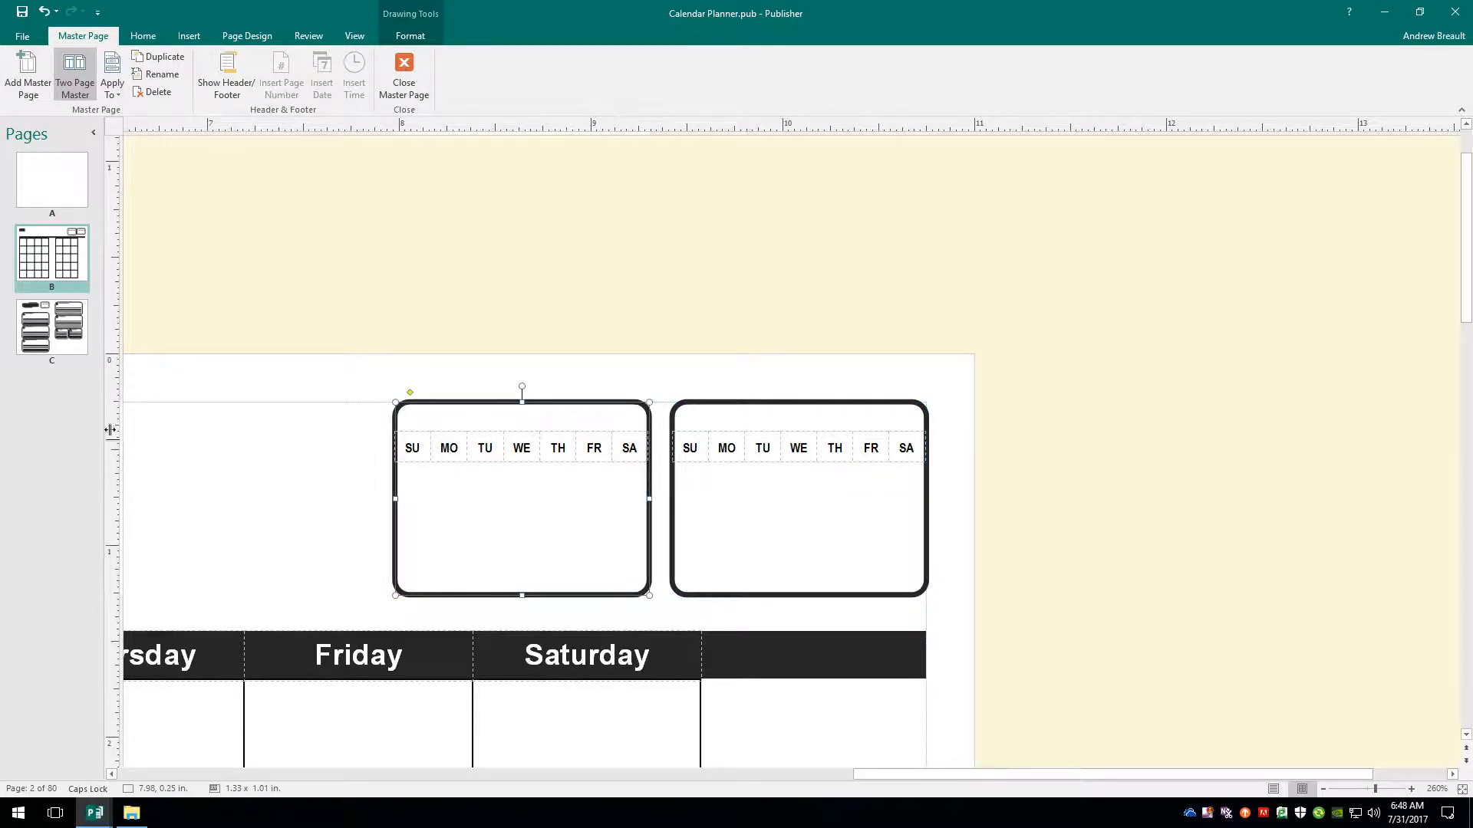
# Paste the copied 1.01 in high rounded box onto the weekly master page (C).
pyautogui.click(51, 327)
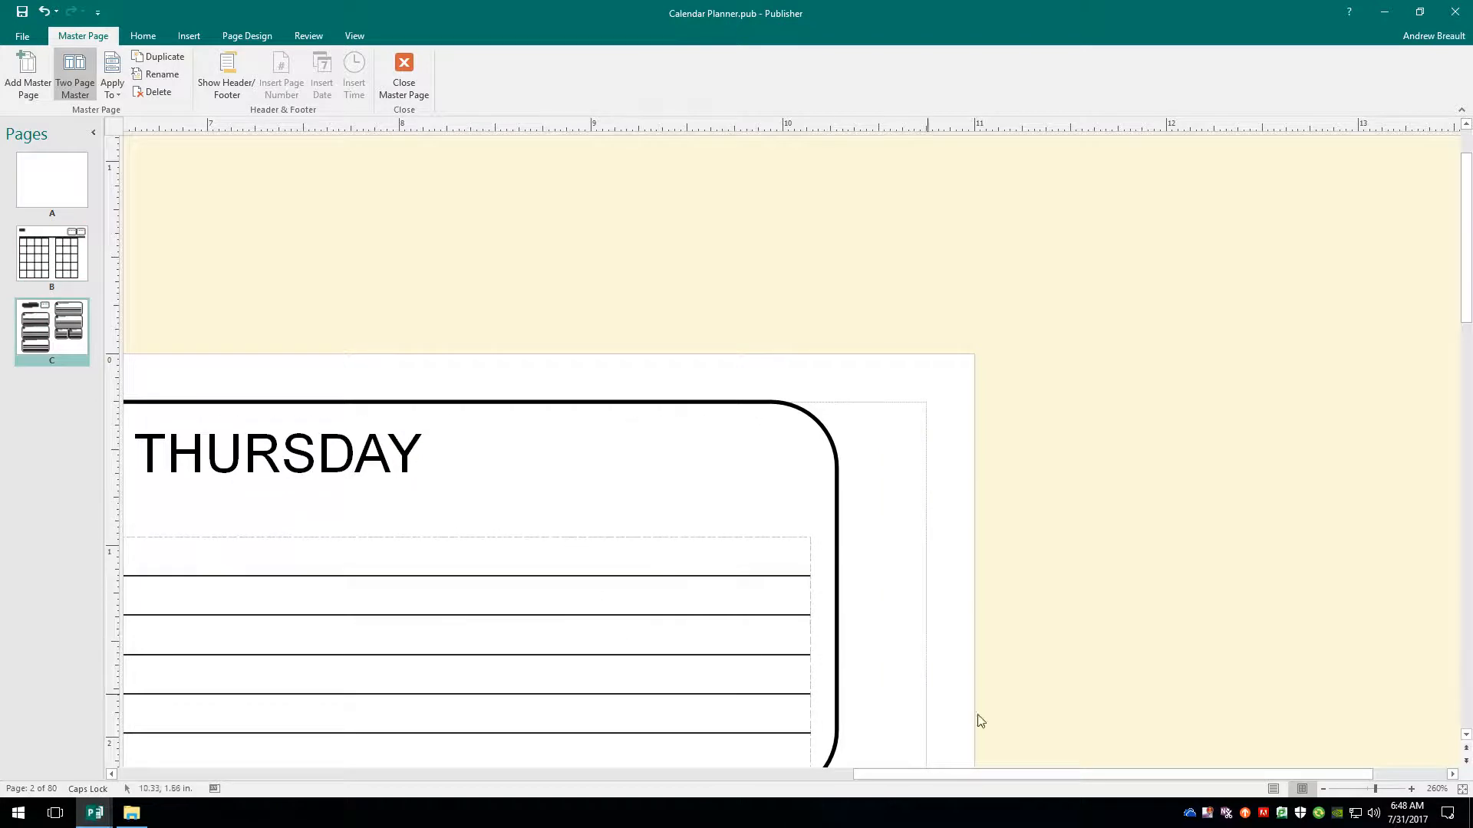
pyautogui.moveTo(963, 774); pyautogui.dragTo(813, 795)
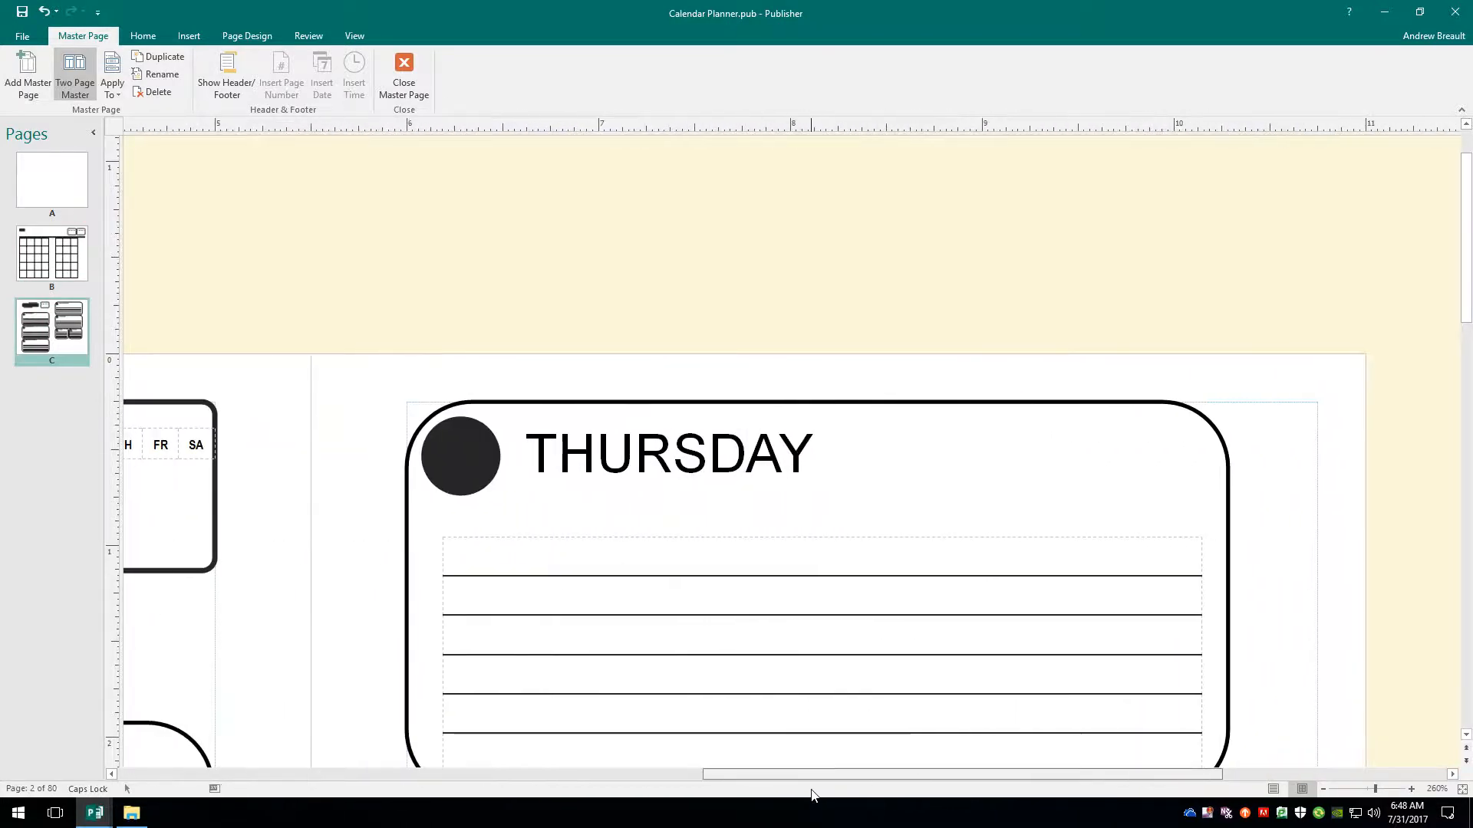
pyautogui.hotkey('ctrl', 'v')
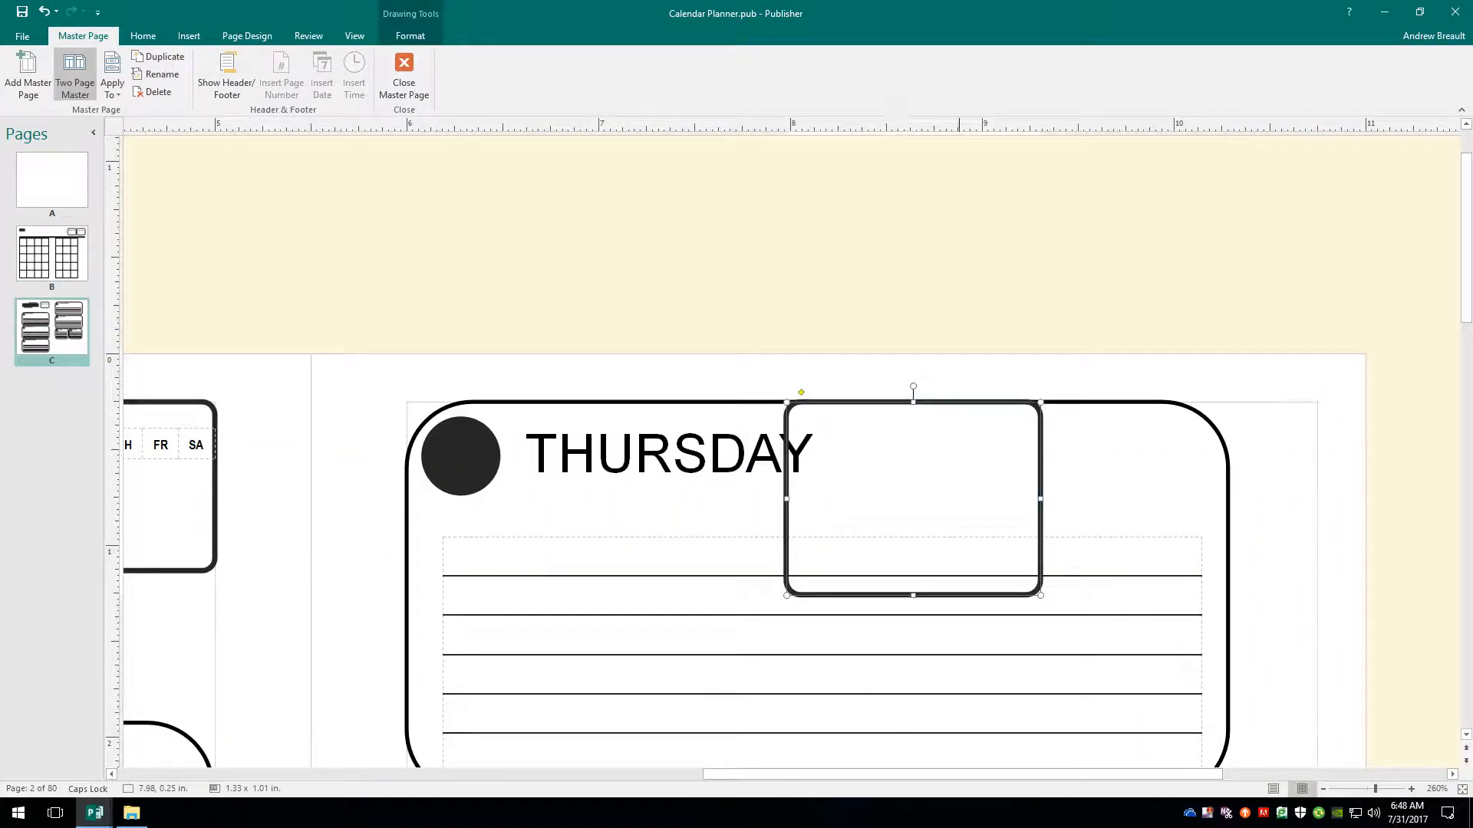
pyautogui.click(1462, 790)
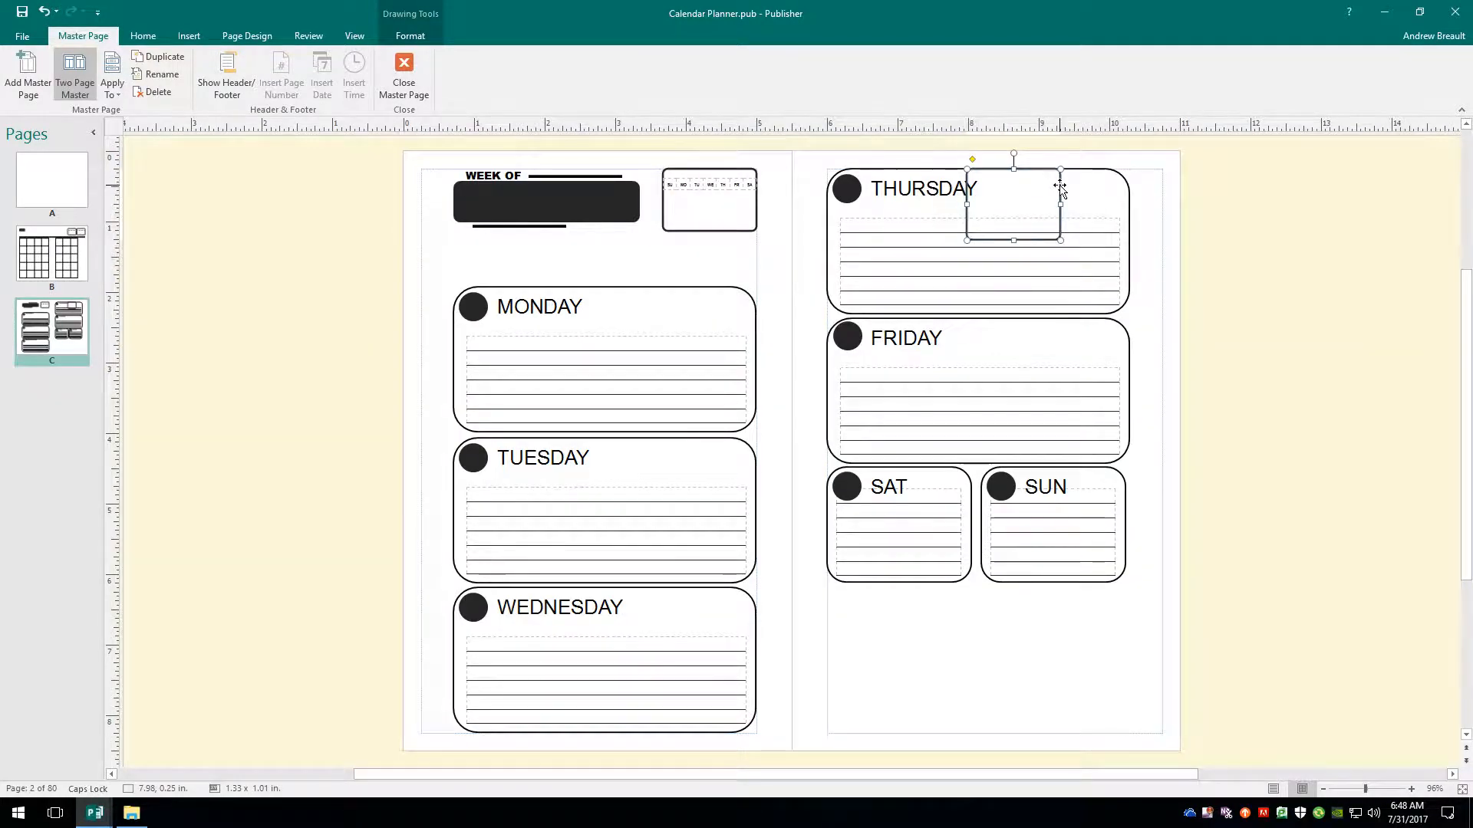
# Delete the old mini calendar box beside WEEK OF and move the pasted rounded box into its place around the weekday headings.
pyautogui.click(727, 232)
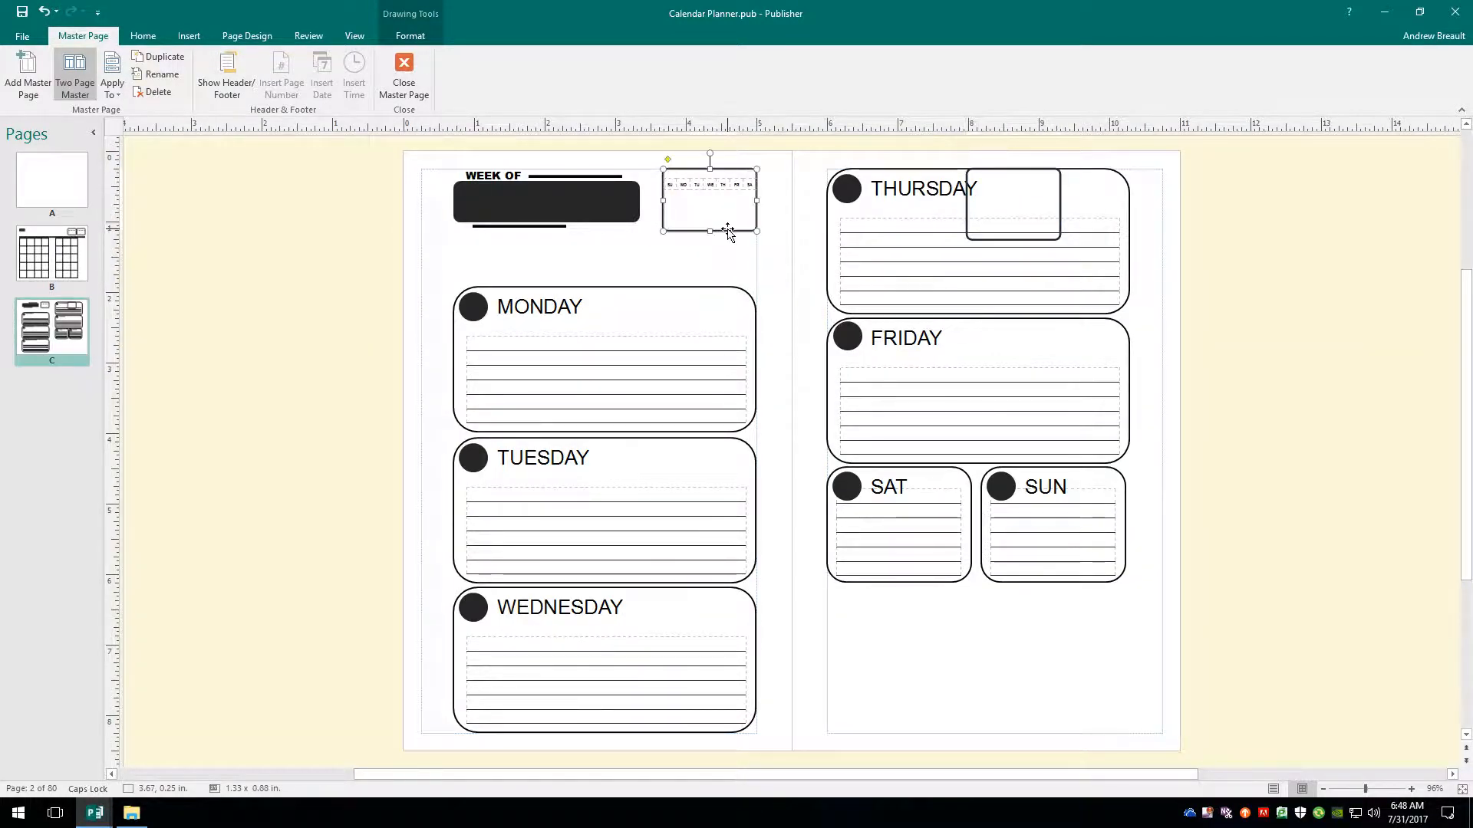
pyautogui.press('Delete')
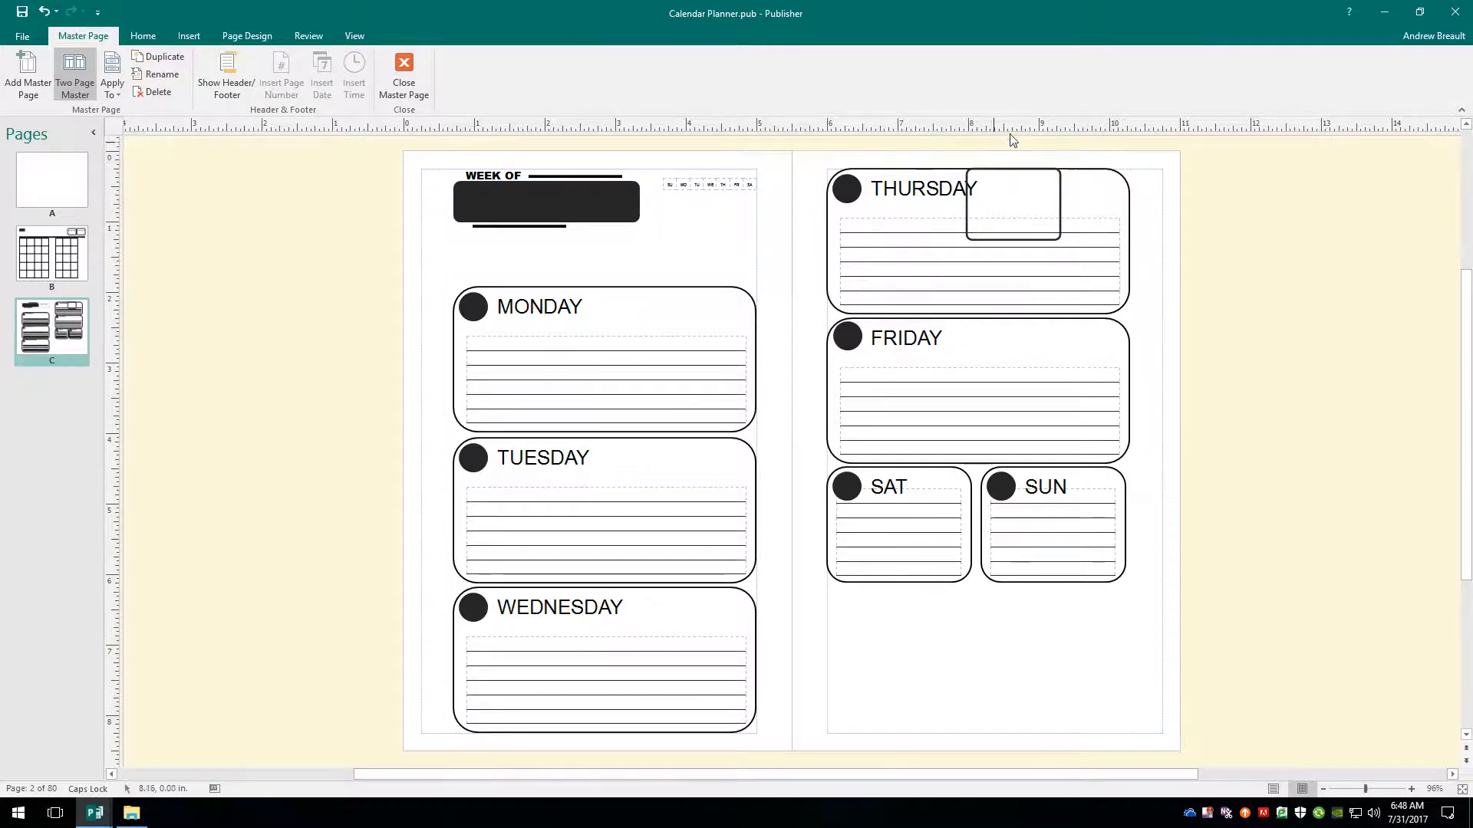
pyautogui.moveTo(1059, 197); pyautogui.dragTo(758, 194)
pyautogui.click(790, 241)
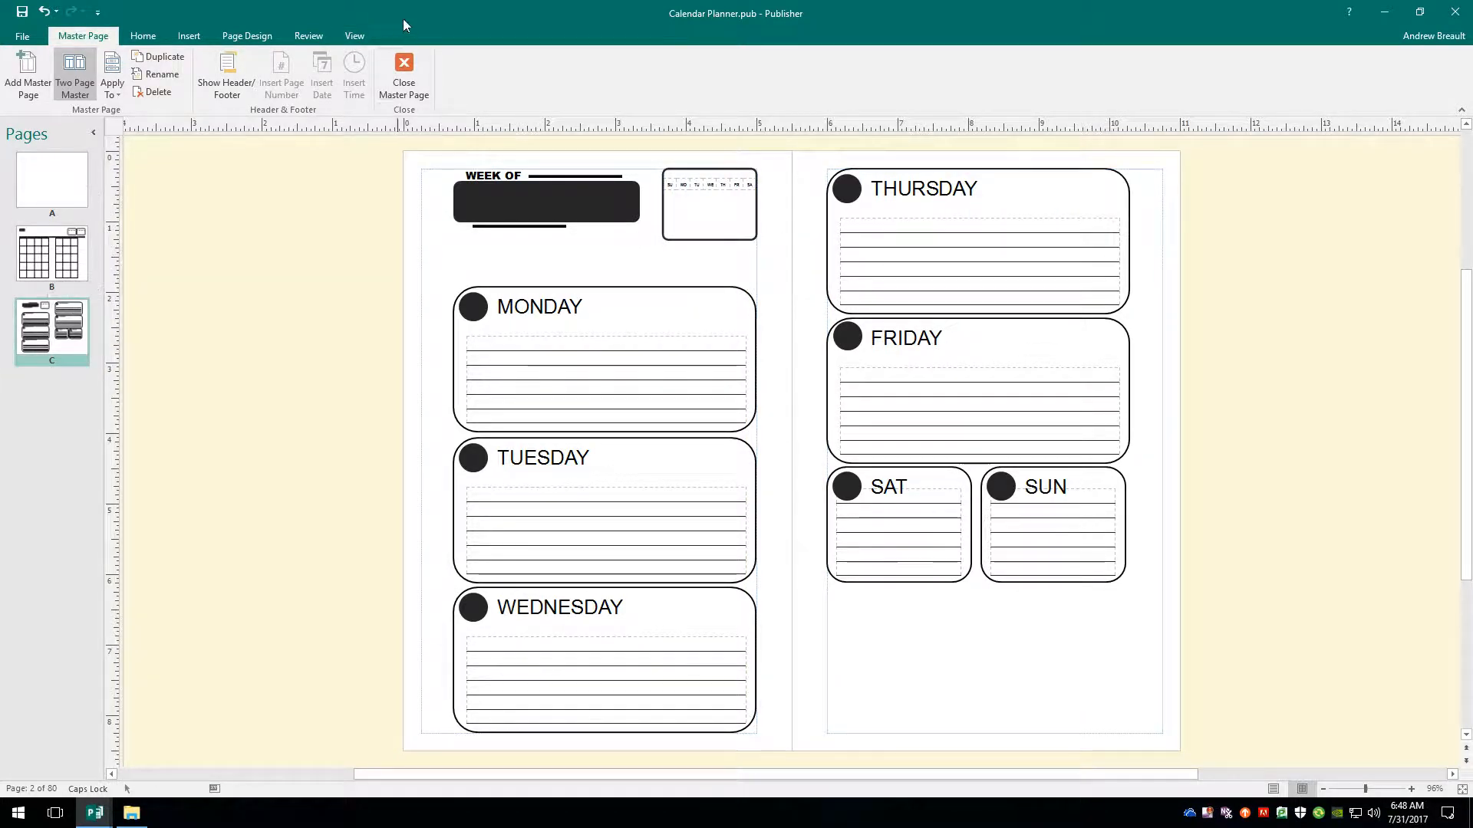
# Close the master pages and copy the JULY dates table into the SEPTEMBER mini calendar on the August spread.
pyautogui.click(414, 77)
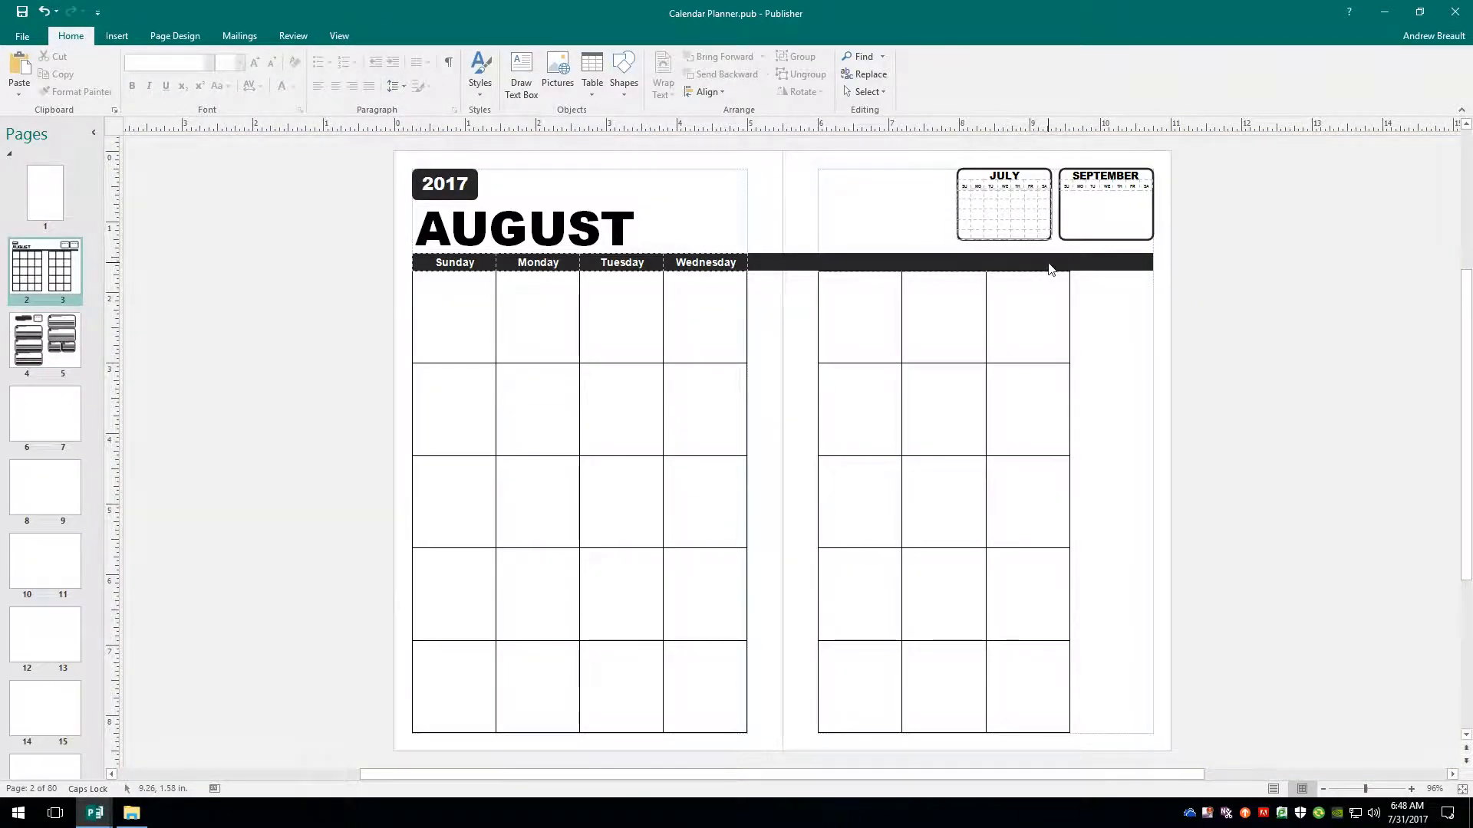
pyautogui.moveTo(1072, 780); pyautogui.dragTo(1135, 776)
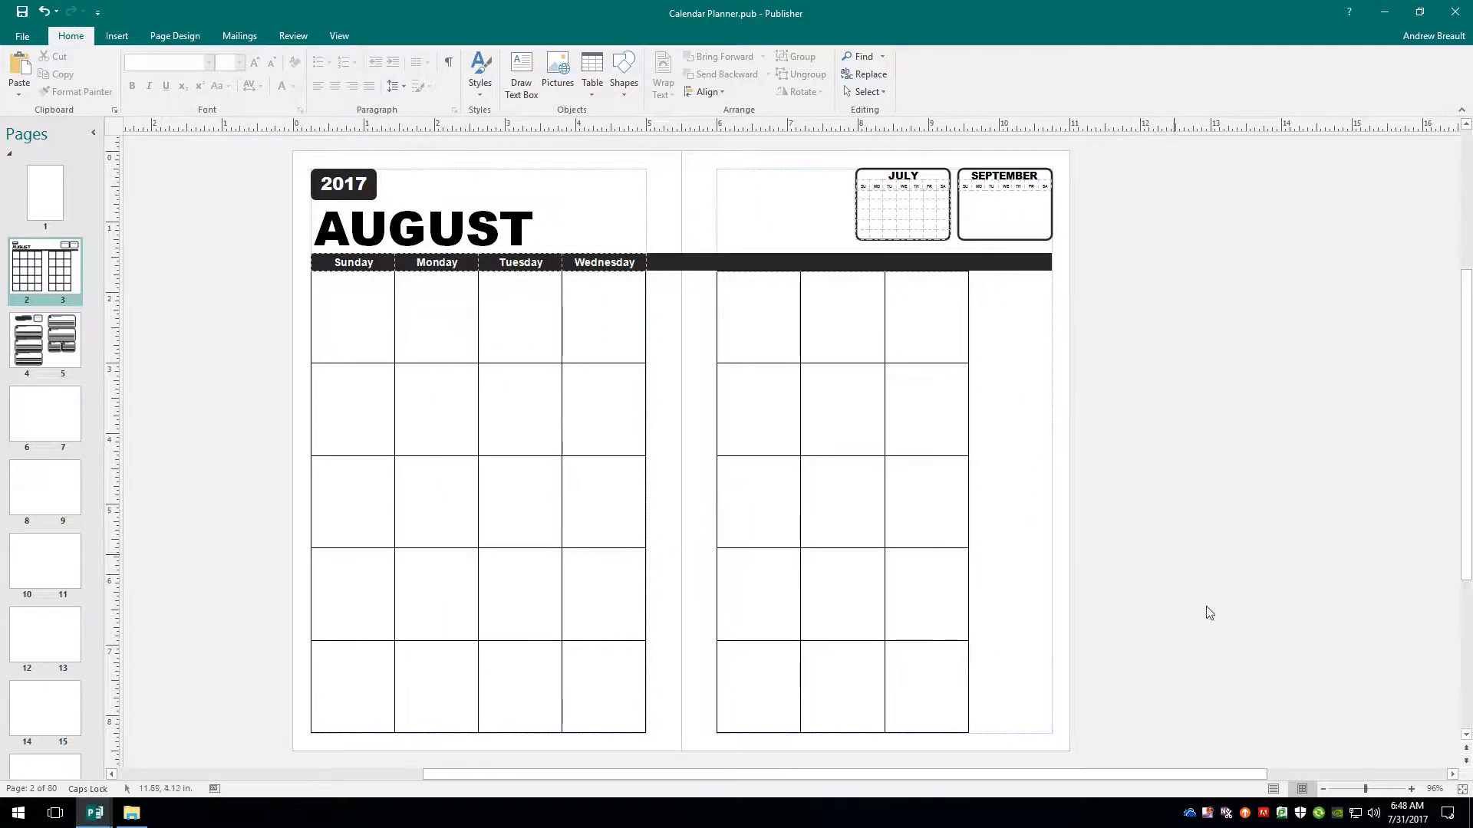
pyautogui.click(863, 195)
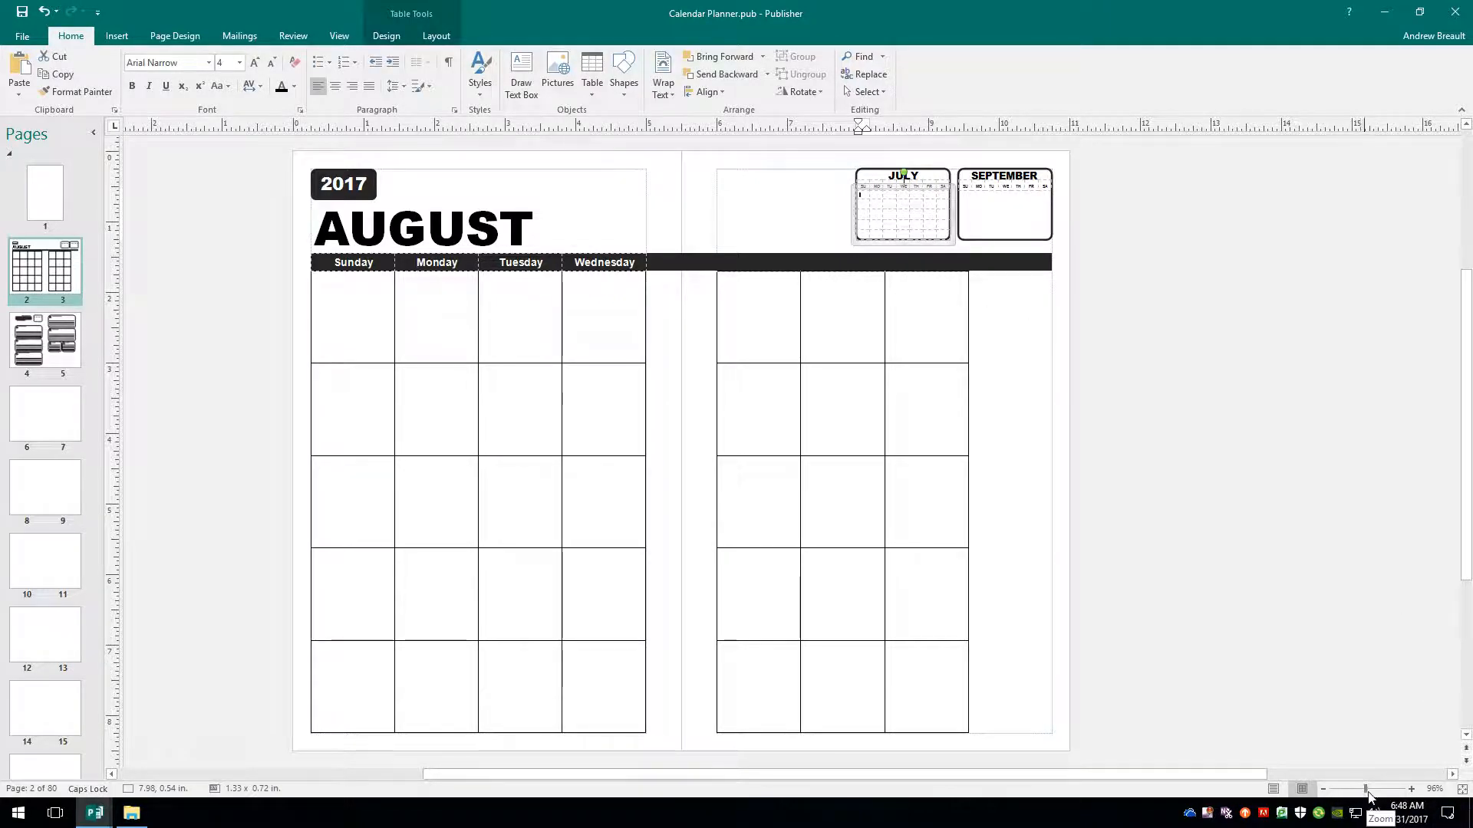
pyautogui.moveTo(1366, 790); pyautogui.dragTo(1377, 791)
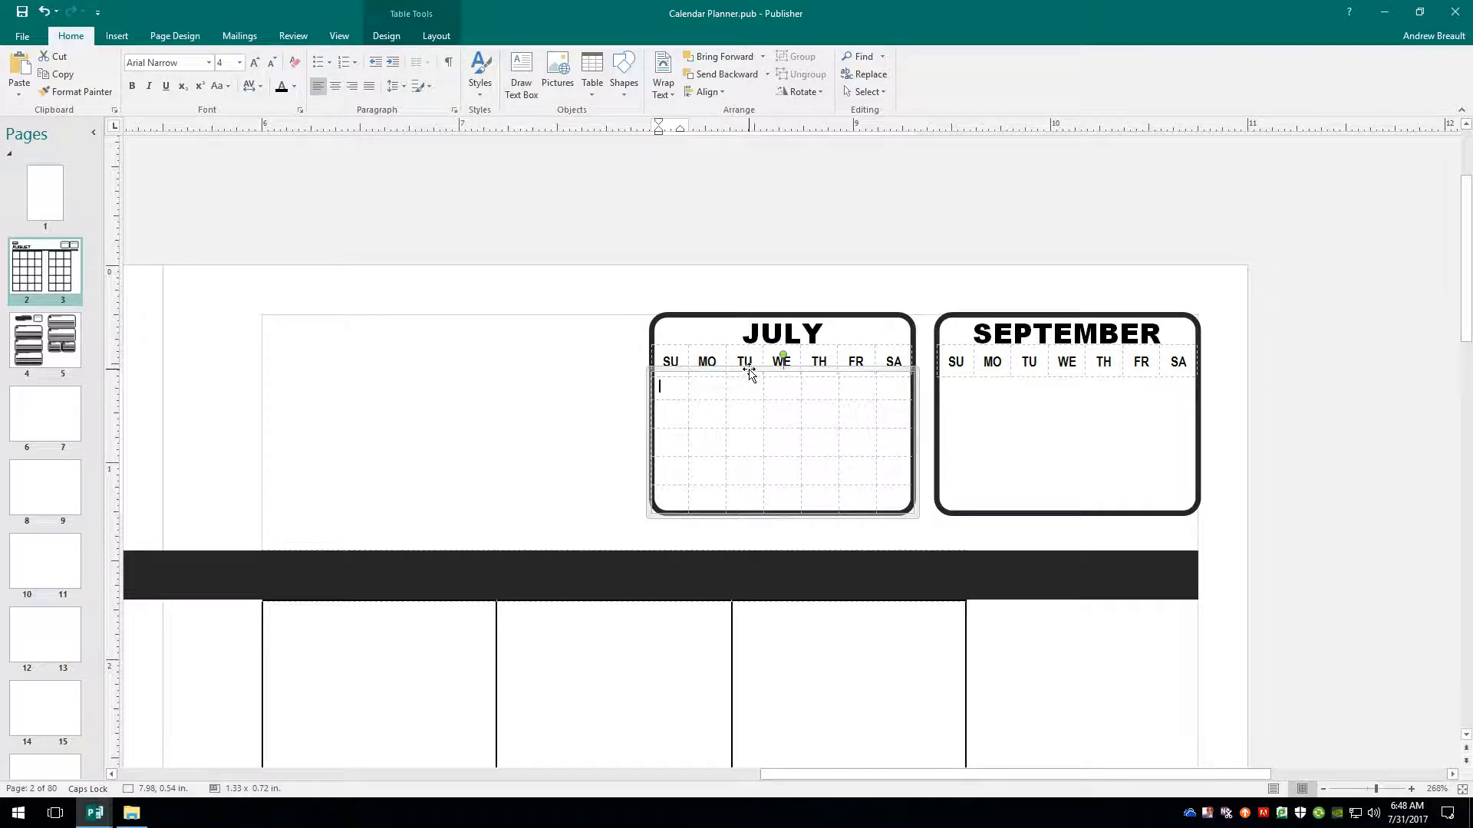
pyautogui.moveTo(1019, 391); pyautogui.dragTo(1032, 385)
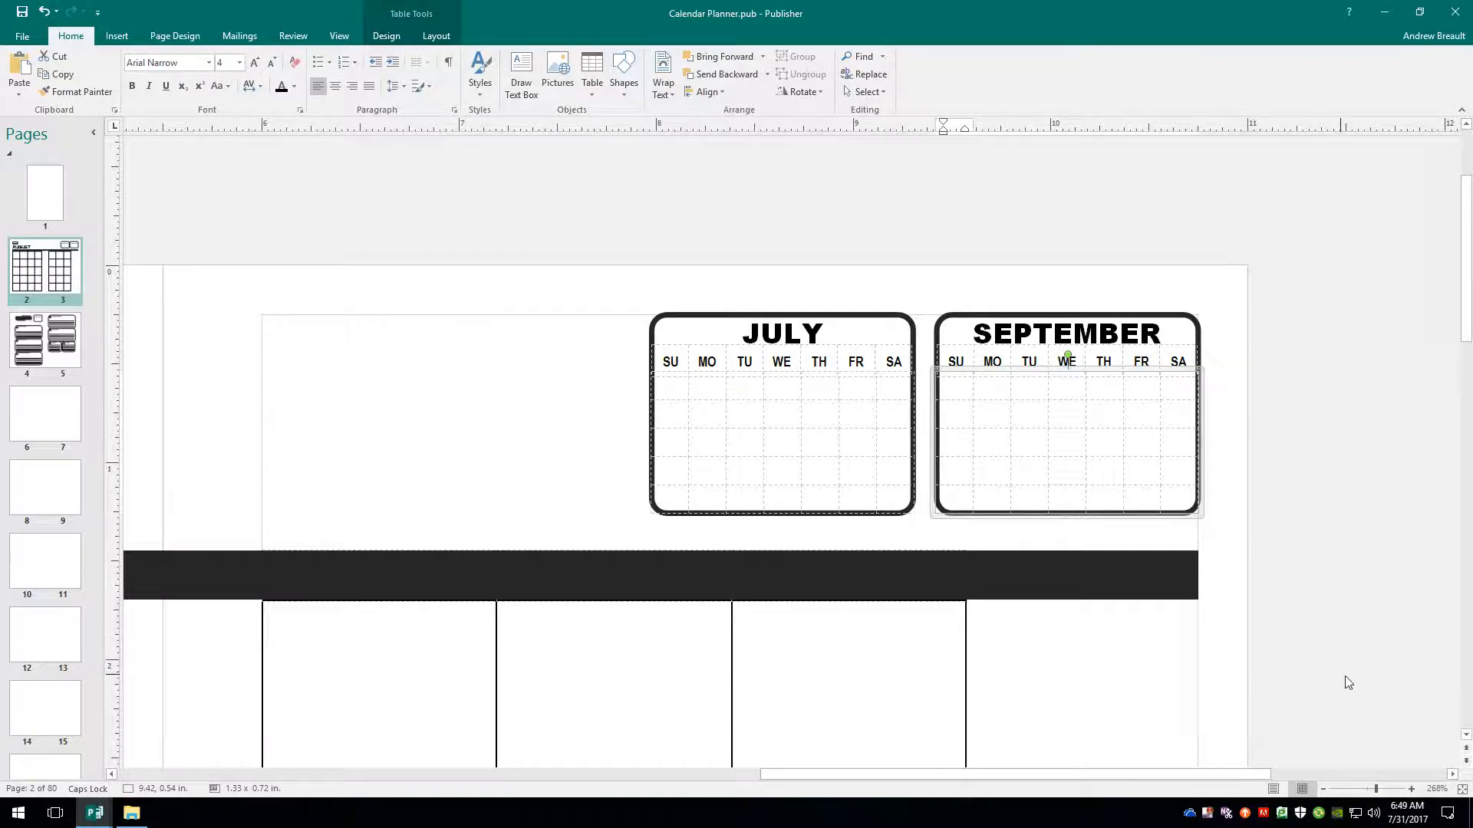
# Look up the July 2017 date layout in the system calendar.
pyautogui.moveTo(1413, 820)
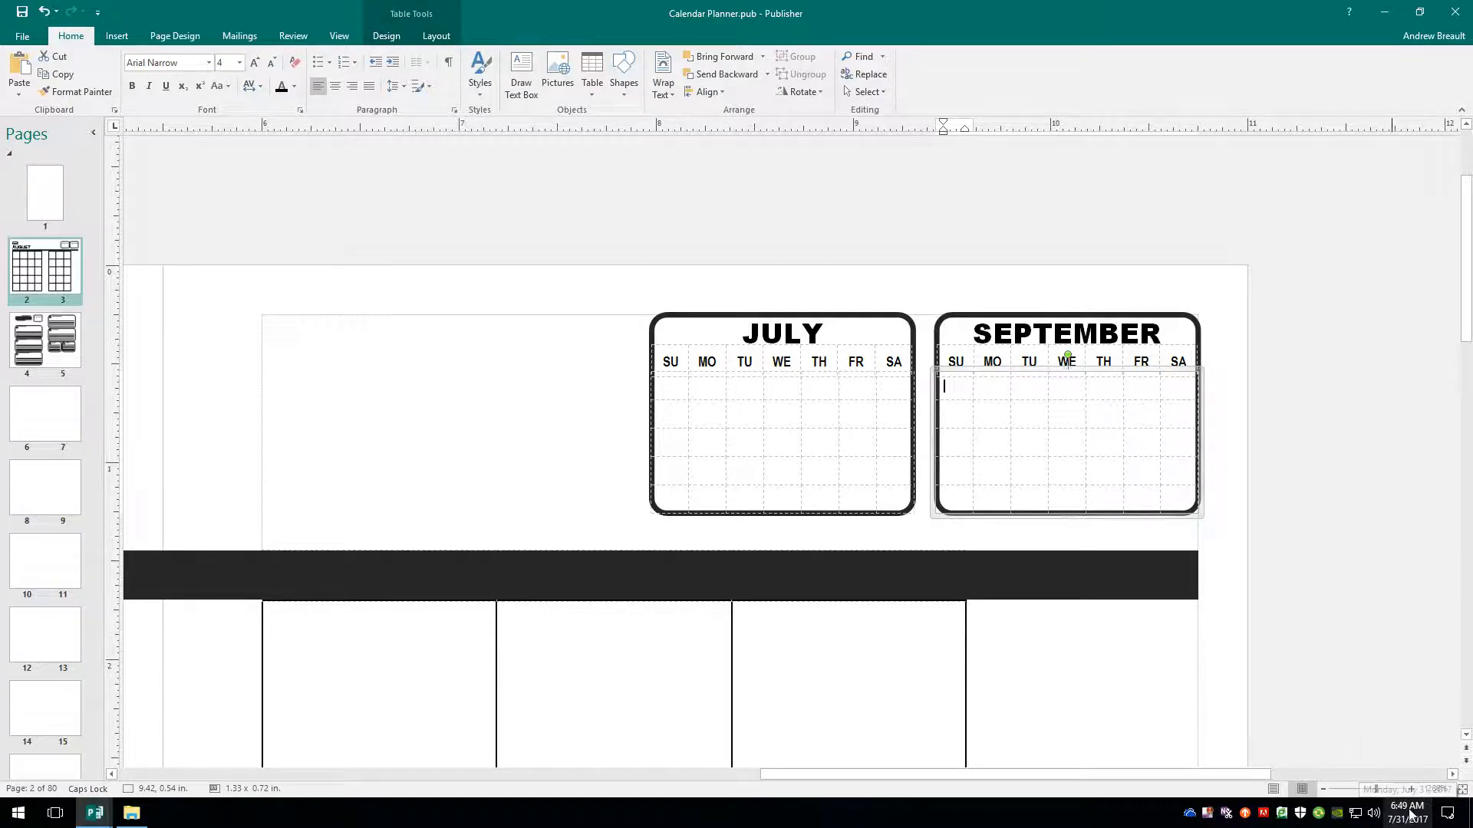
pyautogui.click(1412, 815)
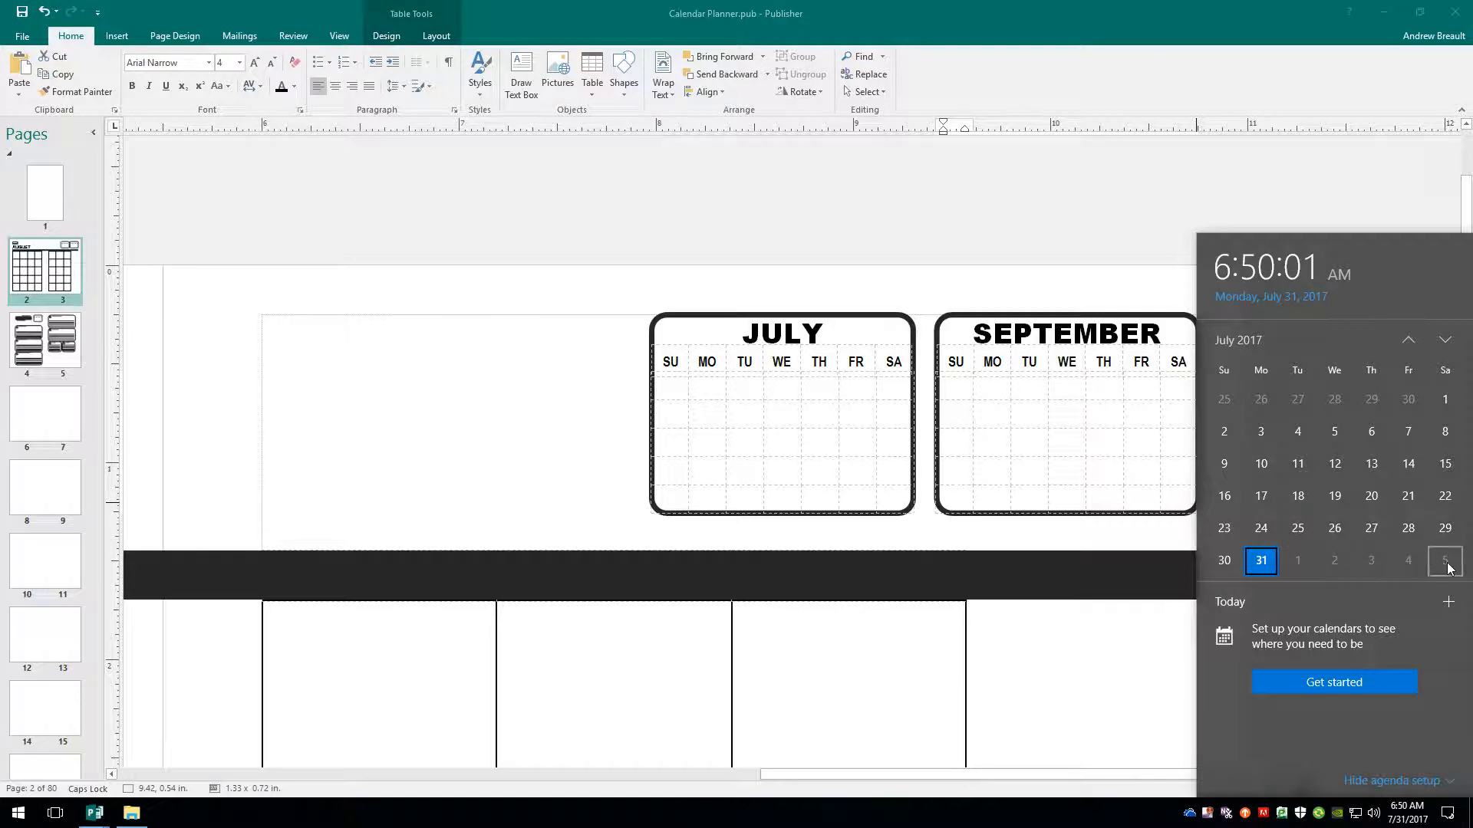
pyautogui.click(676, 389)
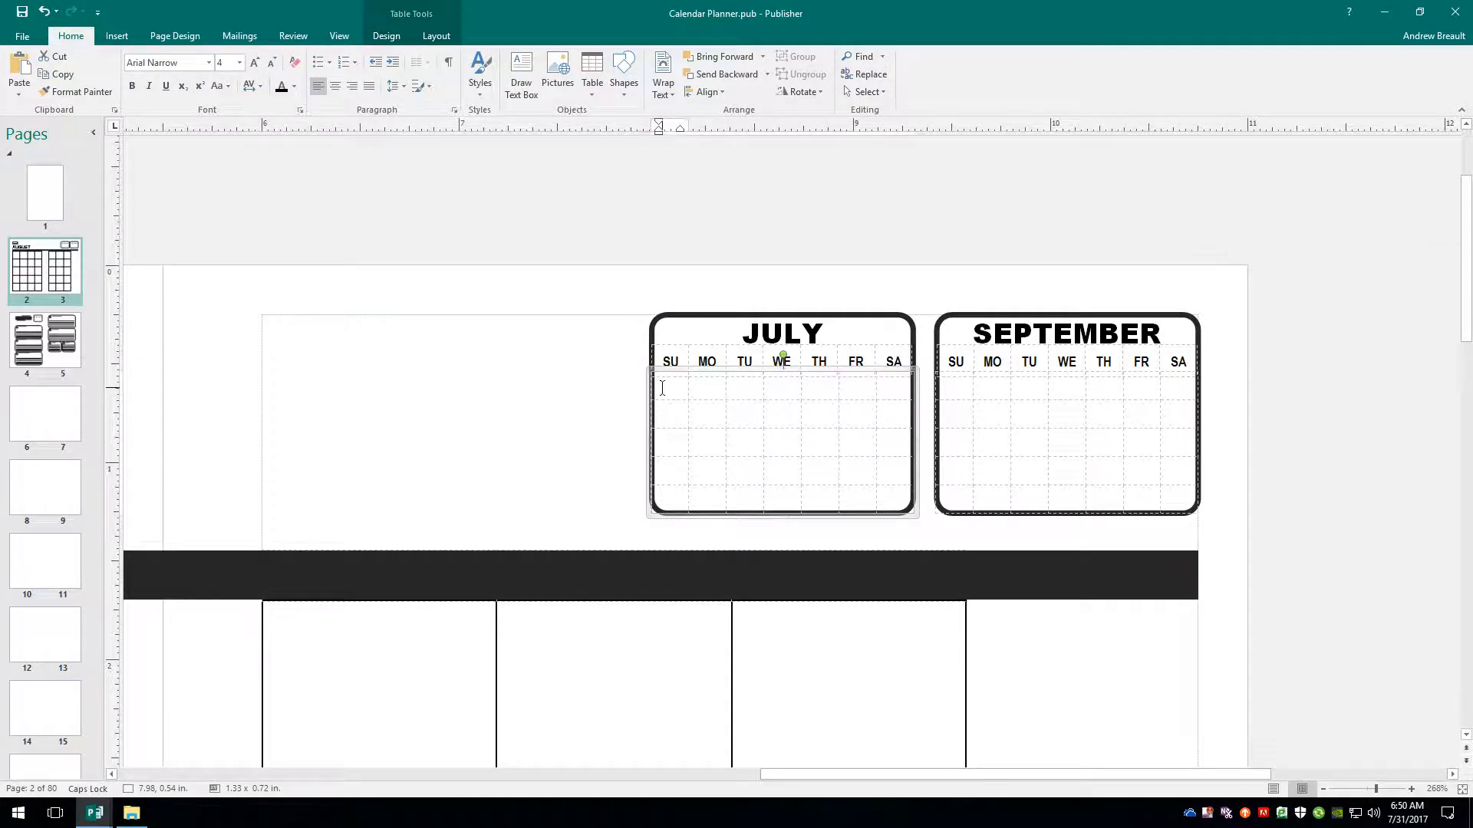
# Center the text in all cells of the JULY dates table.
pyautogui.moveTo(652, 389); pyautogui.dragTo(681, 437)
pyautogui.hotkey('ctrl', 'z')
pyautogui.click(669, 386)
pyautogui.hotkey('ctrl', 'a')
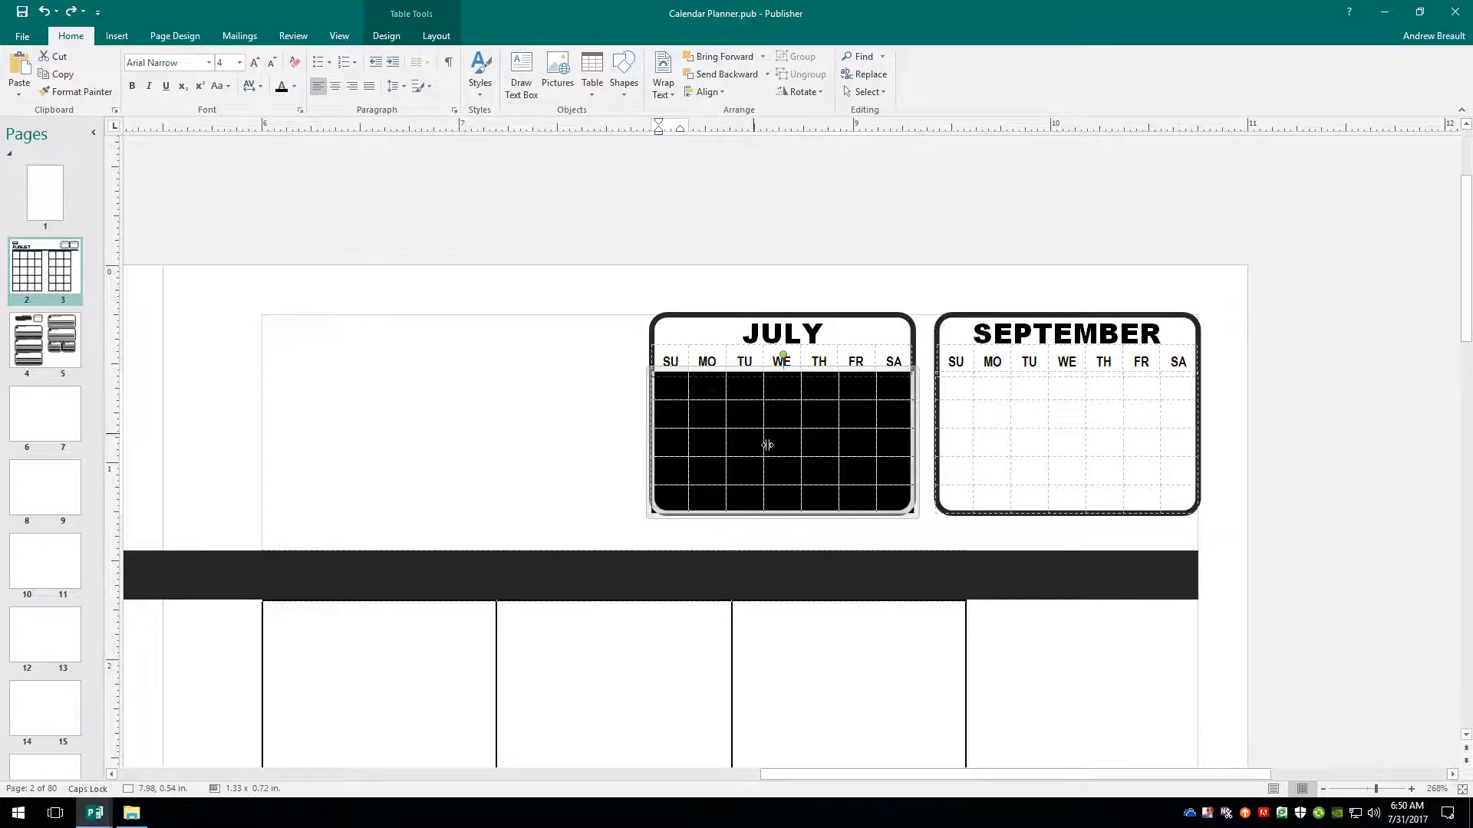
pyautogui.click(334, 86)
# Fill the JULY dates table with consecutive dates from 1 under SU through 31, followed by 1 to 4.
pyautogui.click(674, 393)
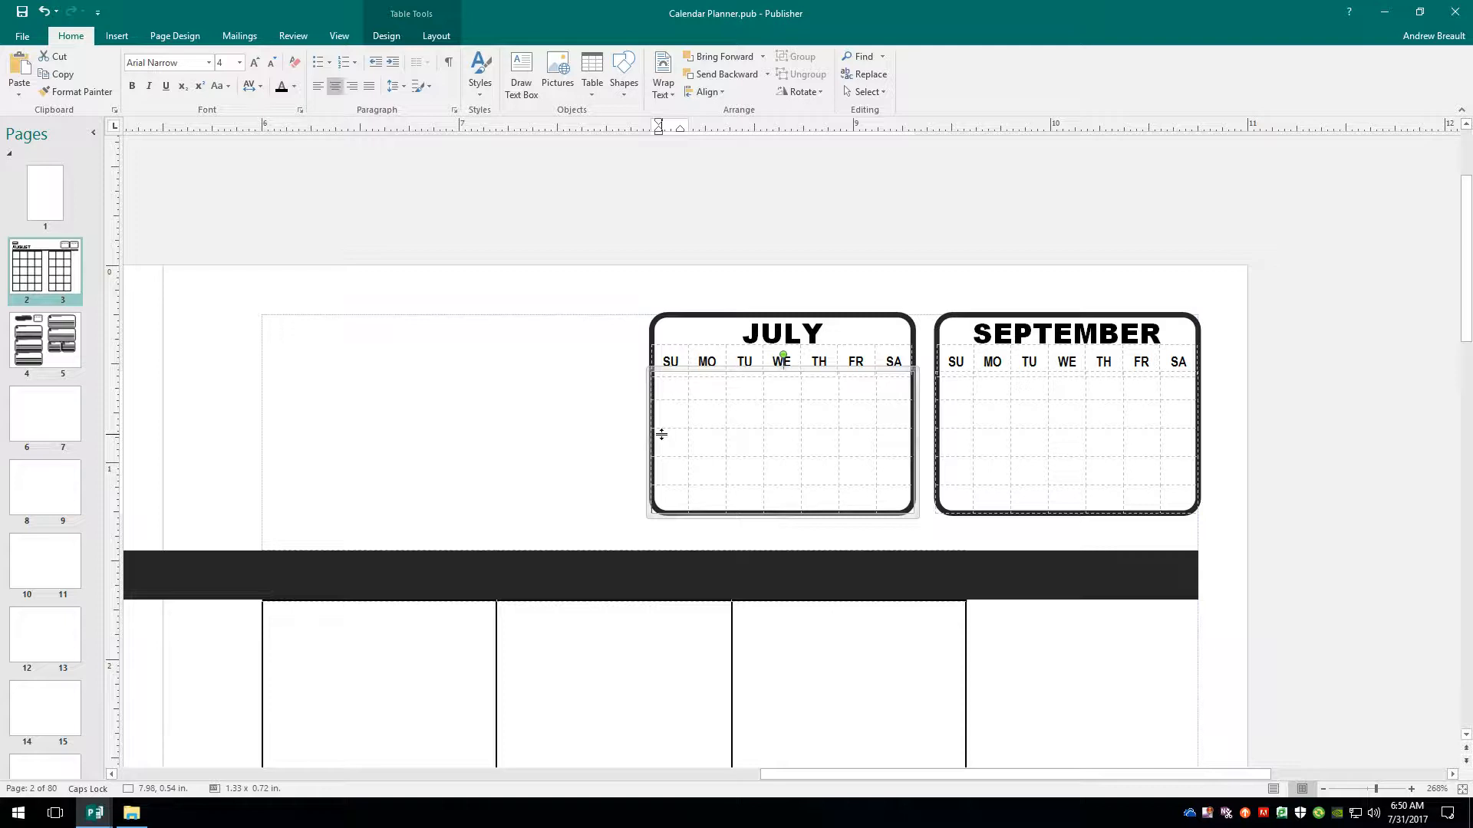
pyautogui.write('1')
pyautogui.press('Tab')
pyautogui.write('2')
pyautogui.press('Tab')
pyautogui.write('3')
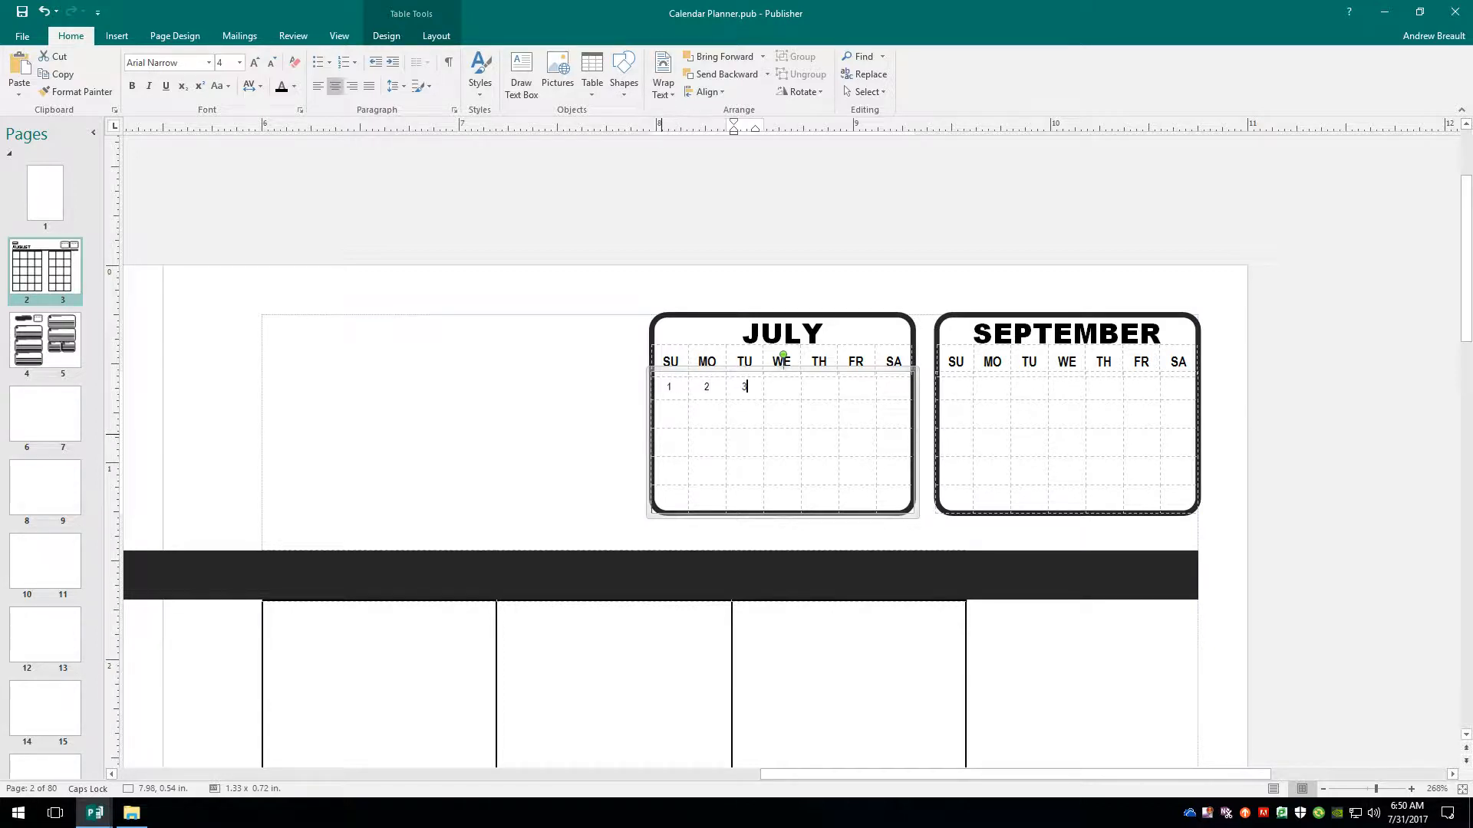
pyautogui.press('Tab')
pyautogui.write('4')
pyautogui.press('Tab')
pyautogui.write('5')
pyautogui.press('Tab')
pyautogui.press('6')
pyautogui.press('Tab')
pyautogui.write('7')
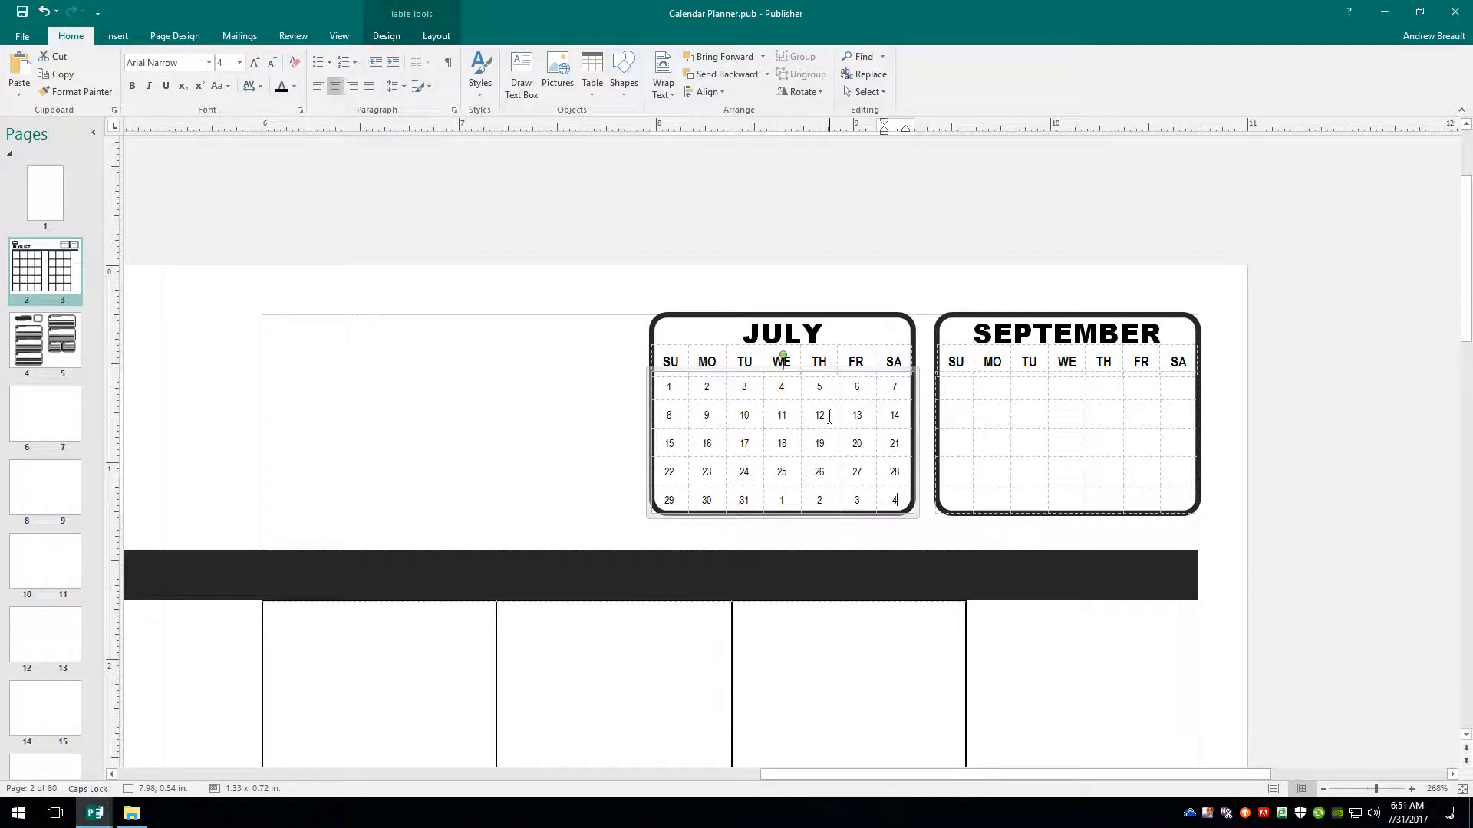
# Make all dates in the JULY table bold.
pyautogui.click(668, 388)
pyautogui.moveTo(668, 388); pyautogui.dragTo(893, 504)
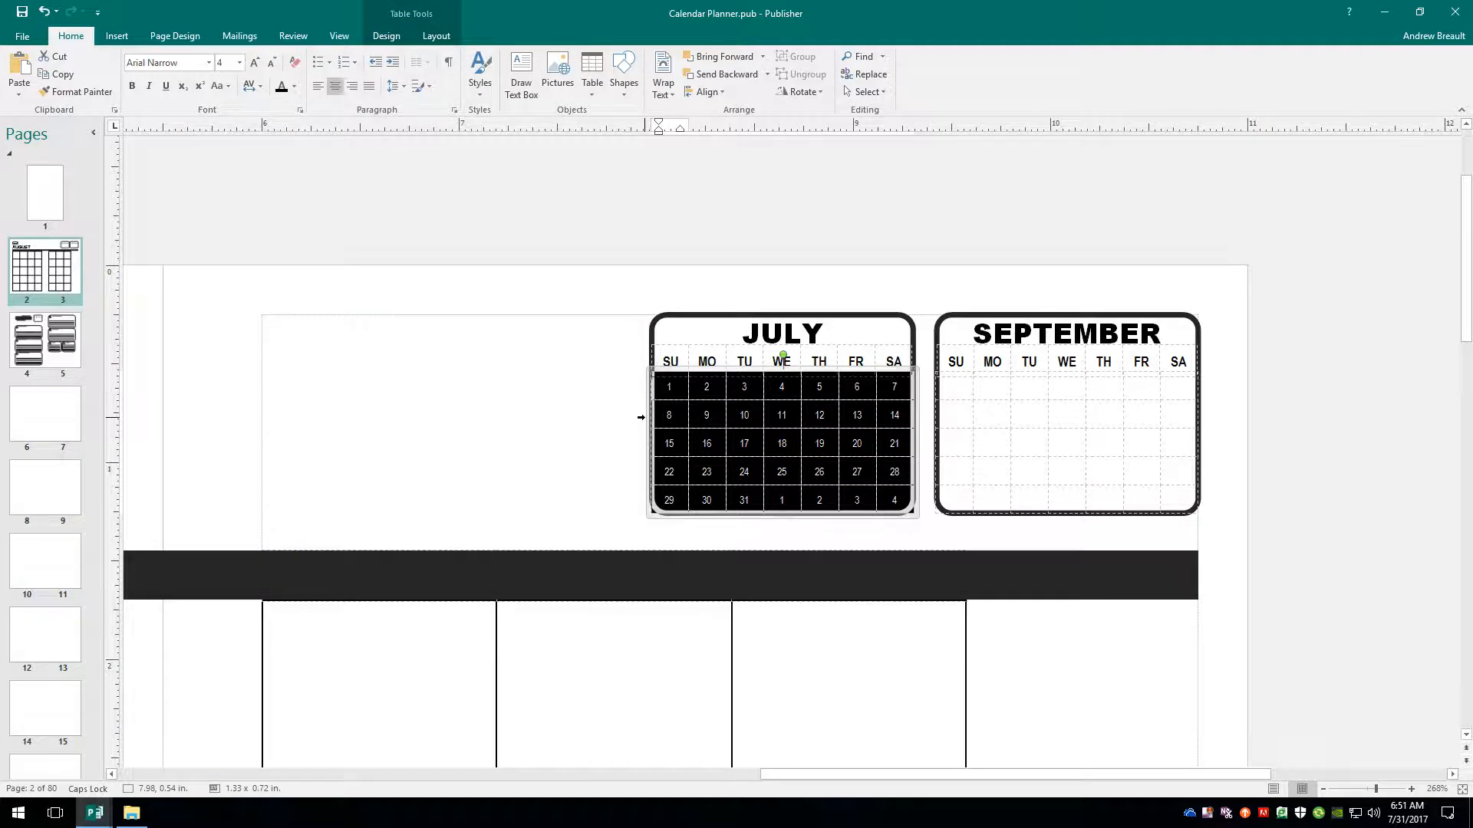
pyautogui.hotkey('ctrl', 'b')
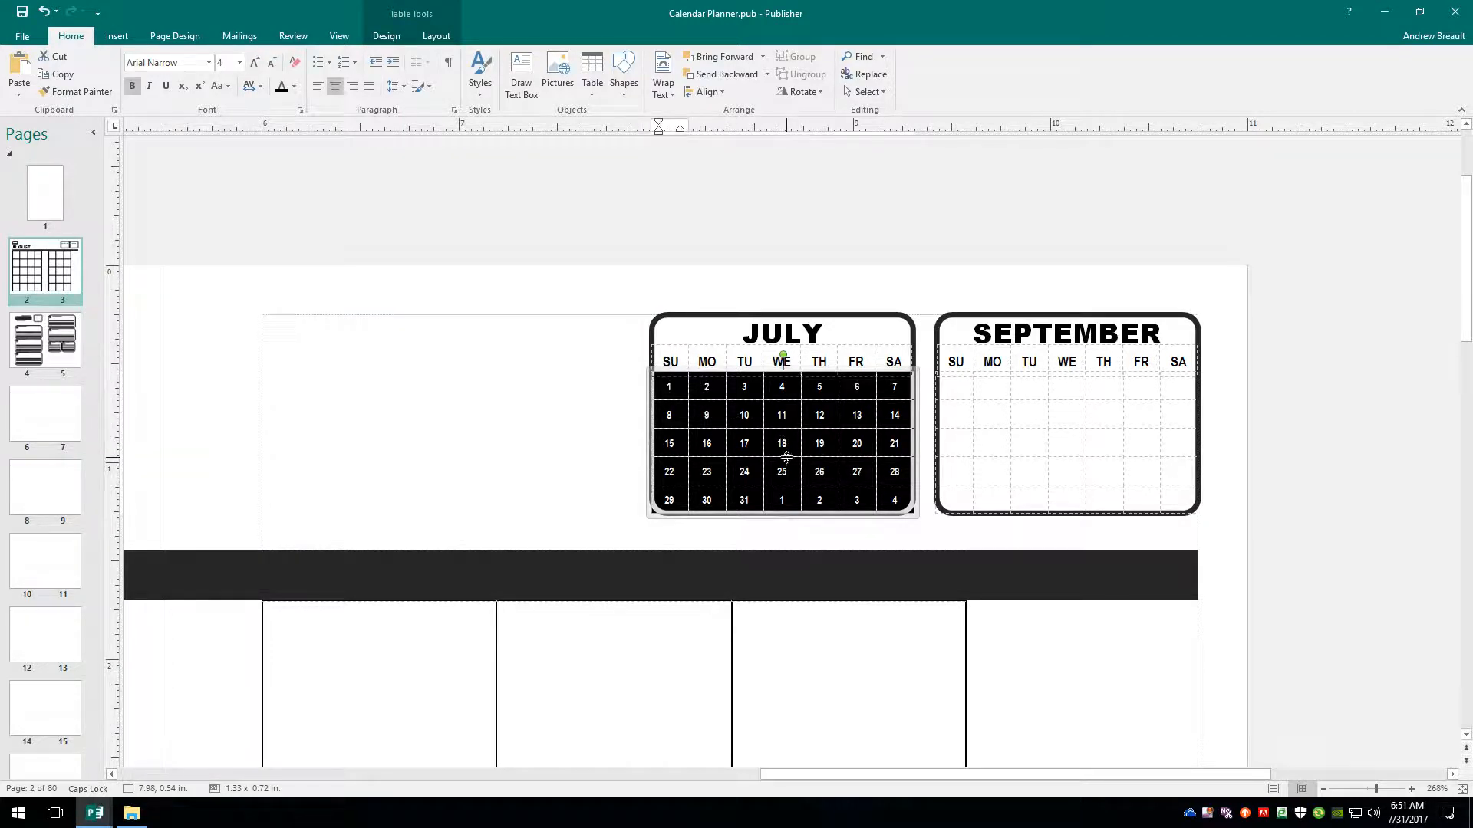
pyautogui.click(781, 504)
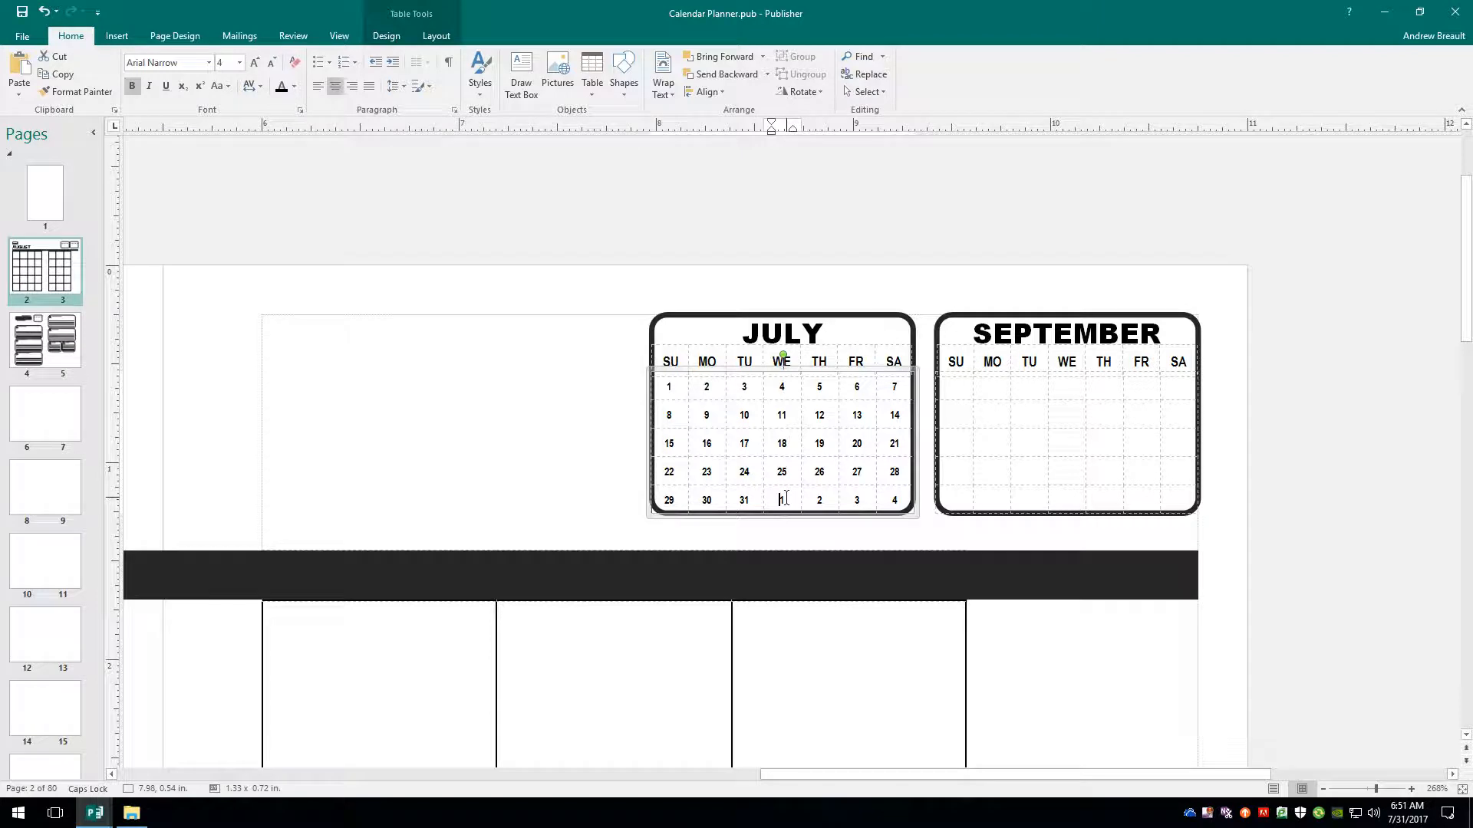
# Renumber the JULY dates from 2 under SU through 31, followed by 1 to 5, and compare them with the system calendar.
pyautogui.click(676, 390)
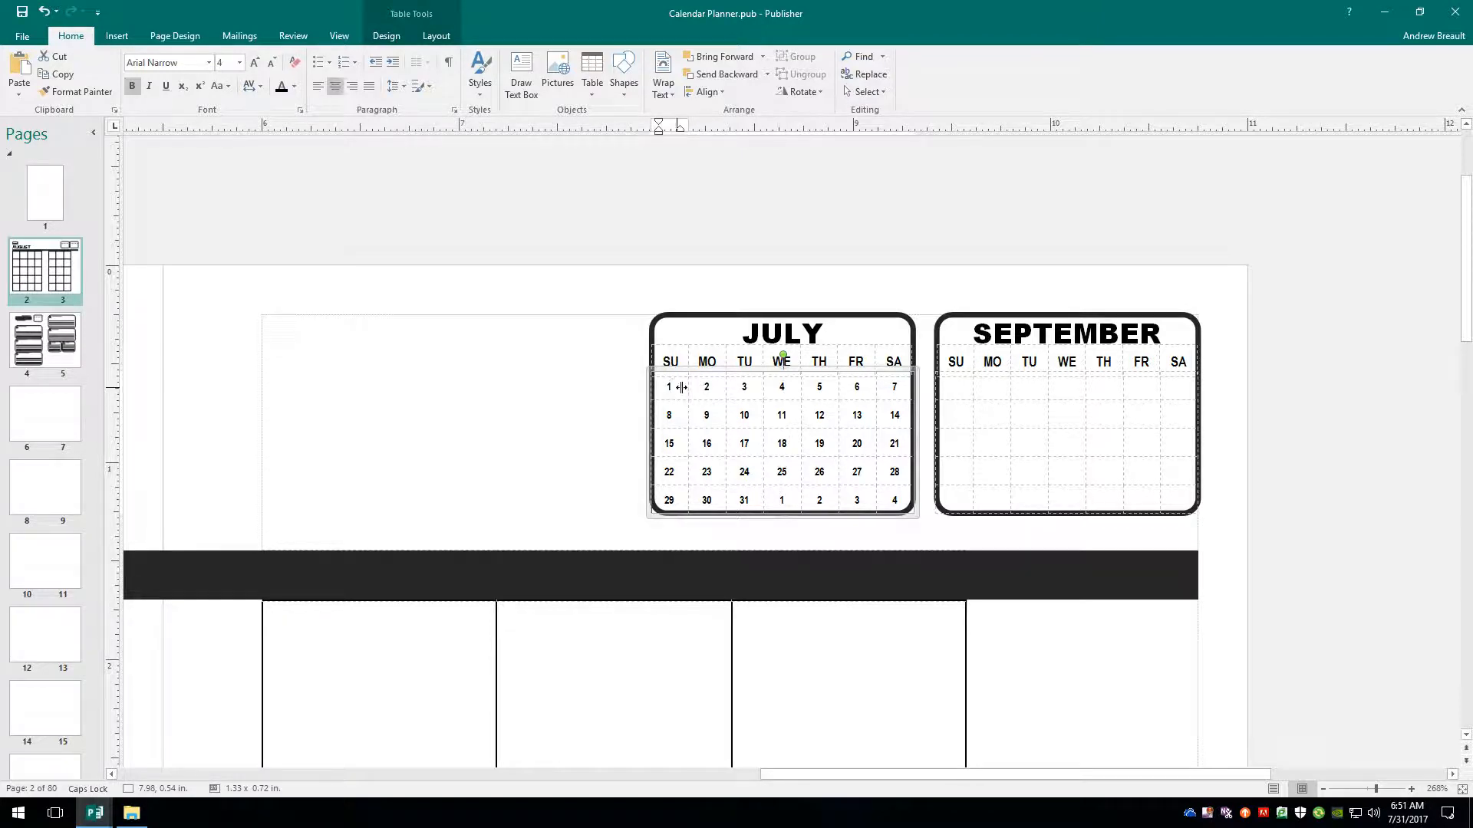
pyautogui.doubleClick(676, 387)
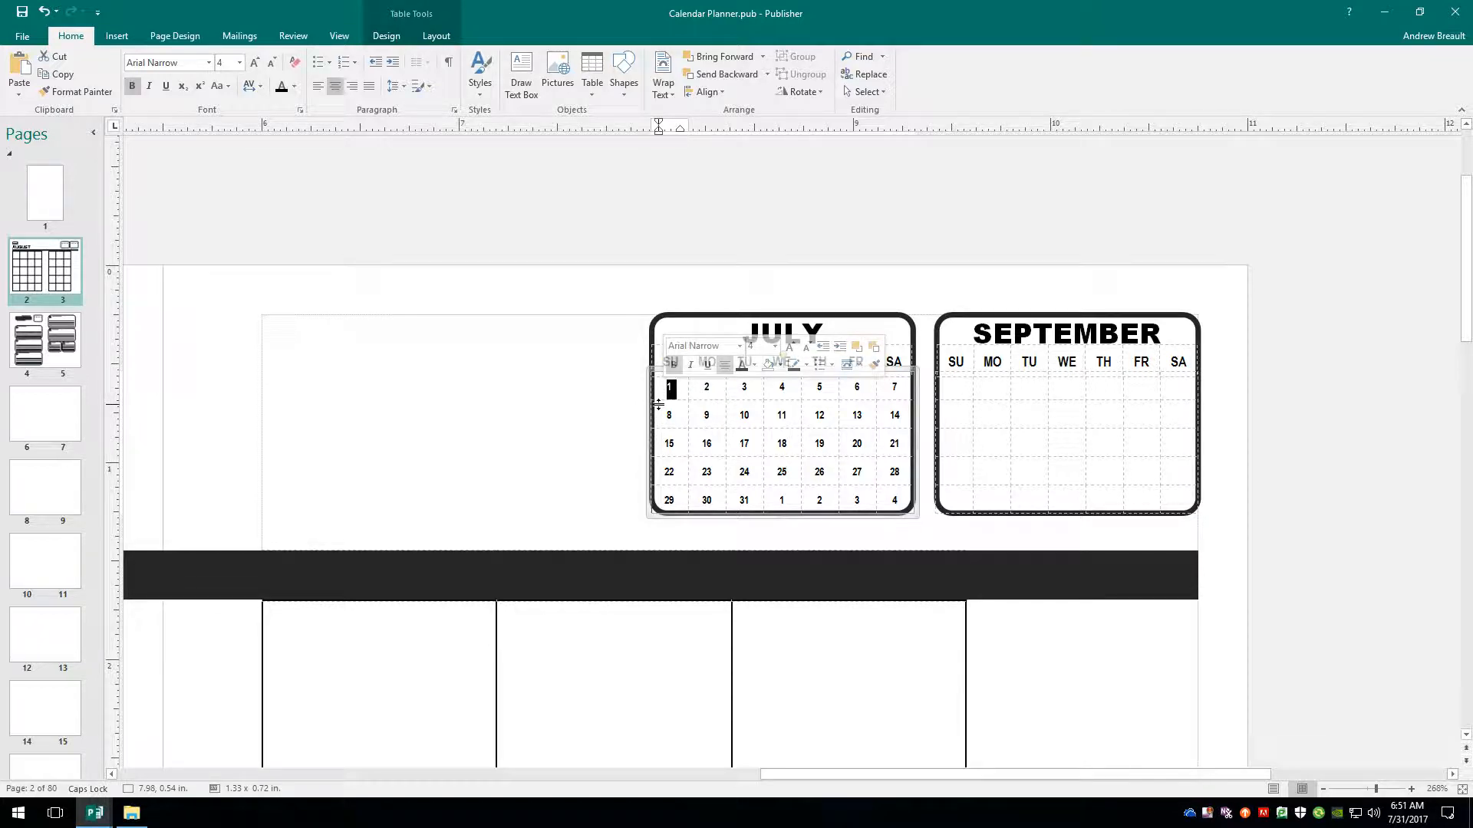
pyautogui.write('2')
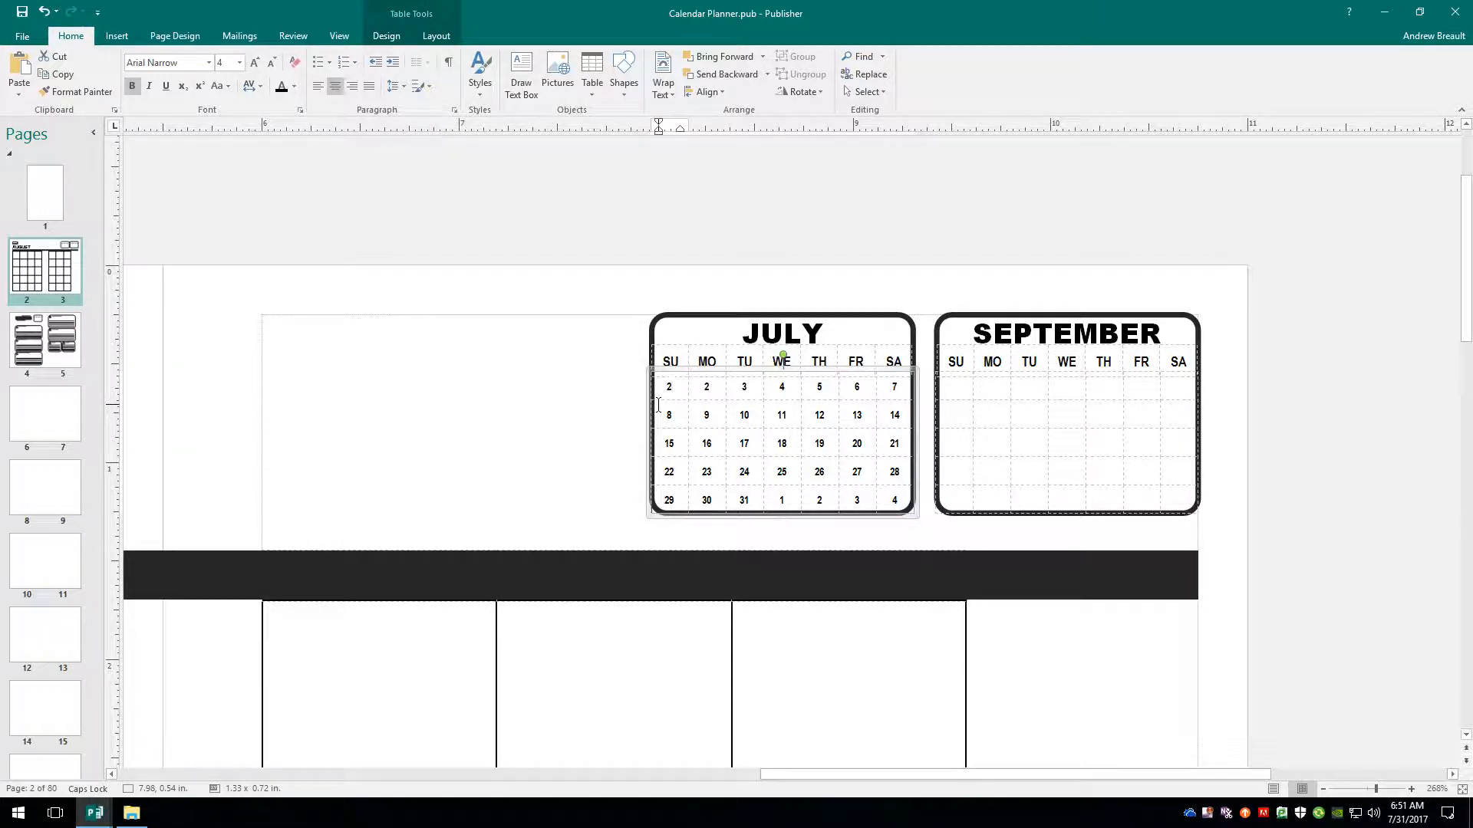
pyautogui.press('Tab')
pyautogui.write('3')
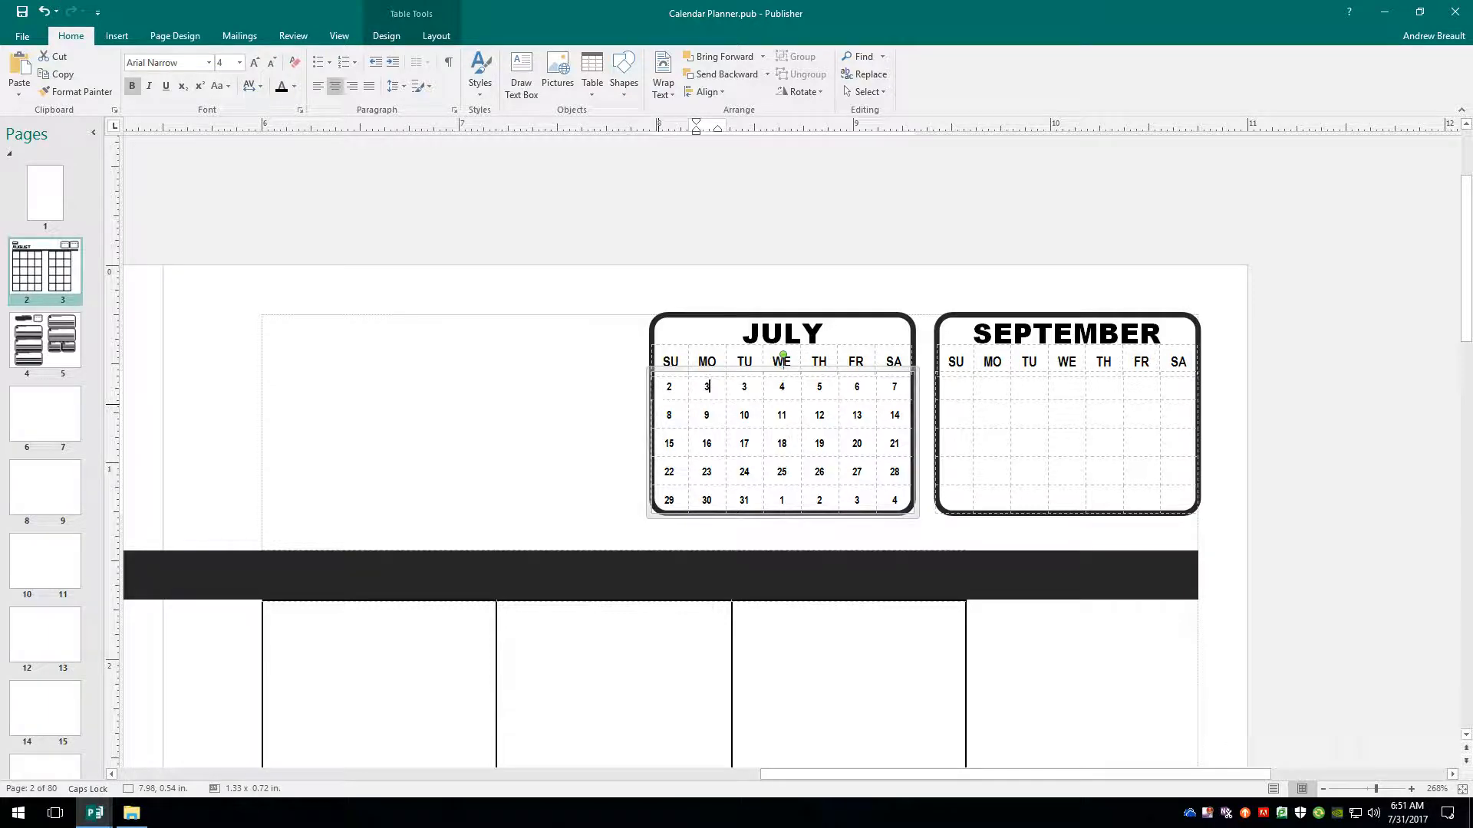
pyautogui.press('Tab')
pyautogui.write('4')
pyautogui.press('Tab')
pyautogui.write('5')
pyautogui.press('Tab')
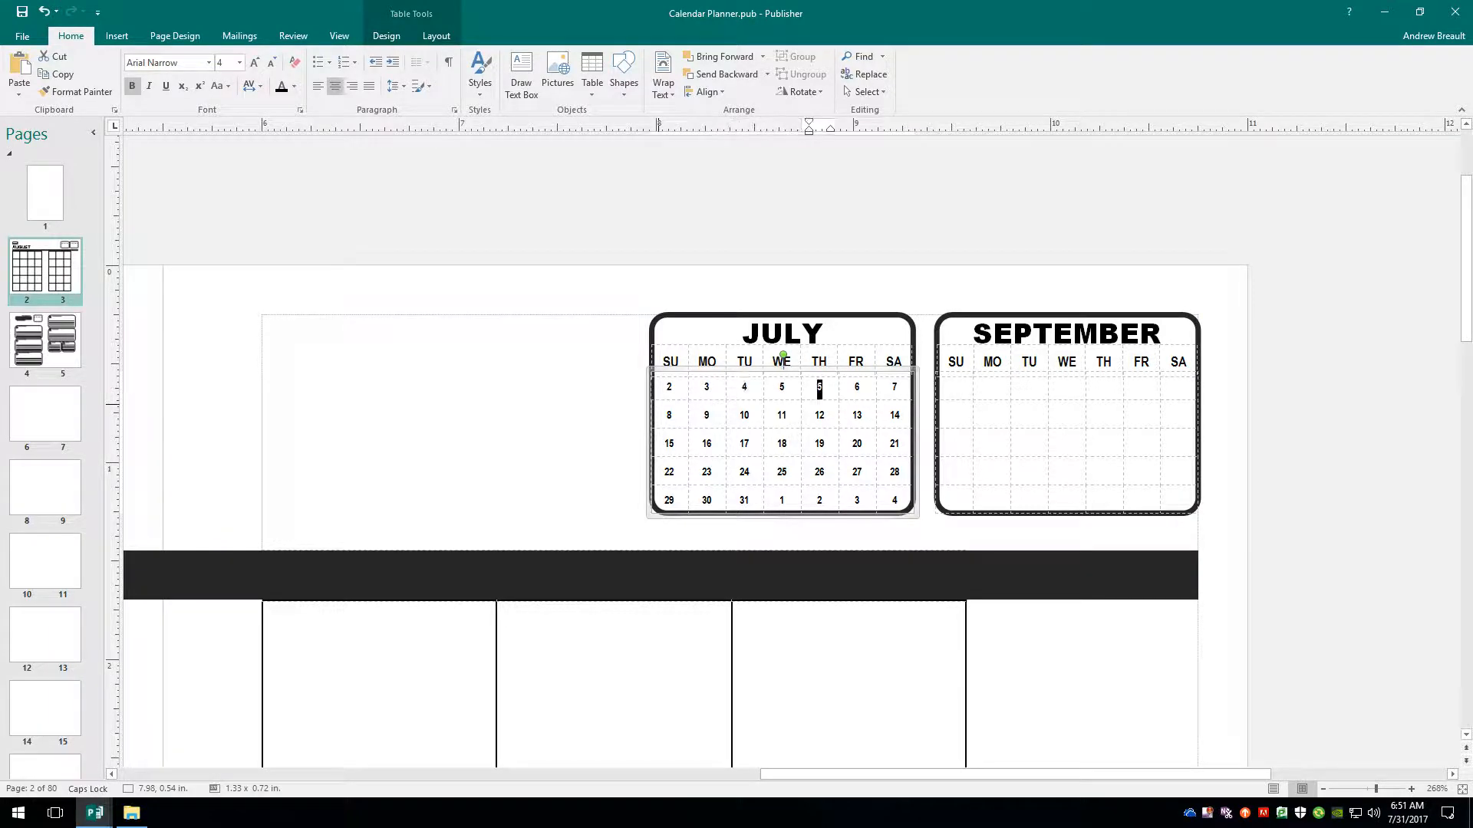
pyautogui.write('6')
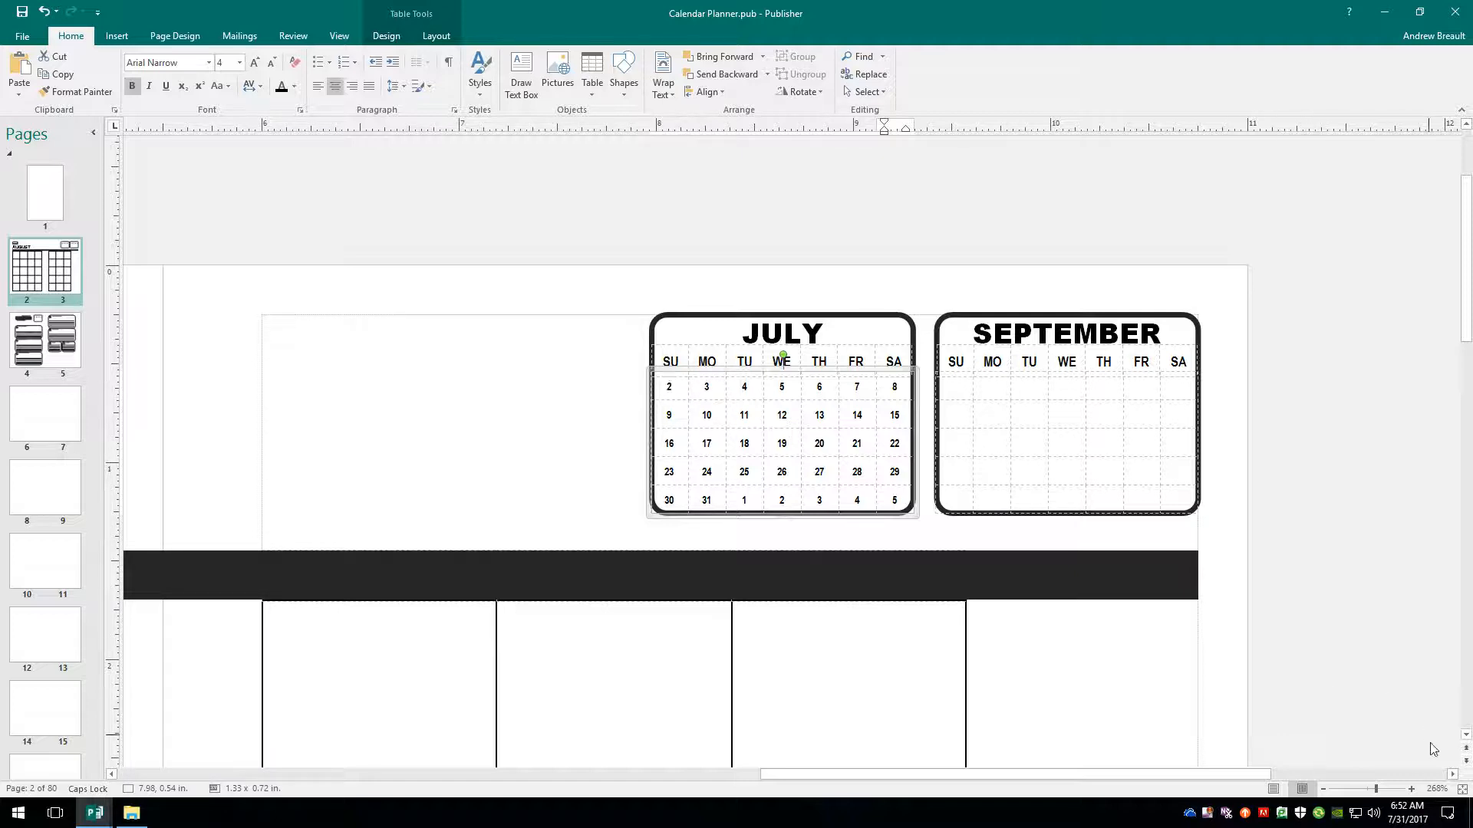
pyautogui.click(1410, 818)
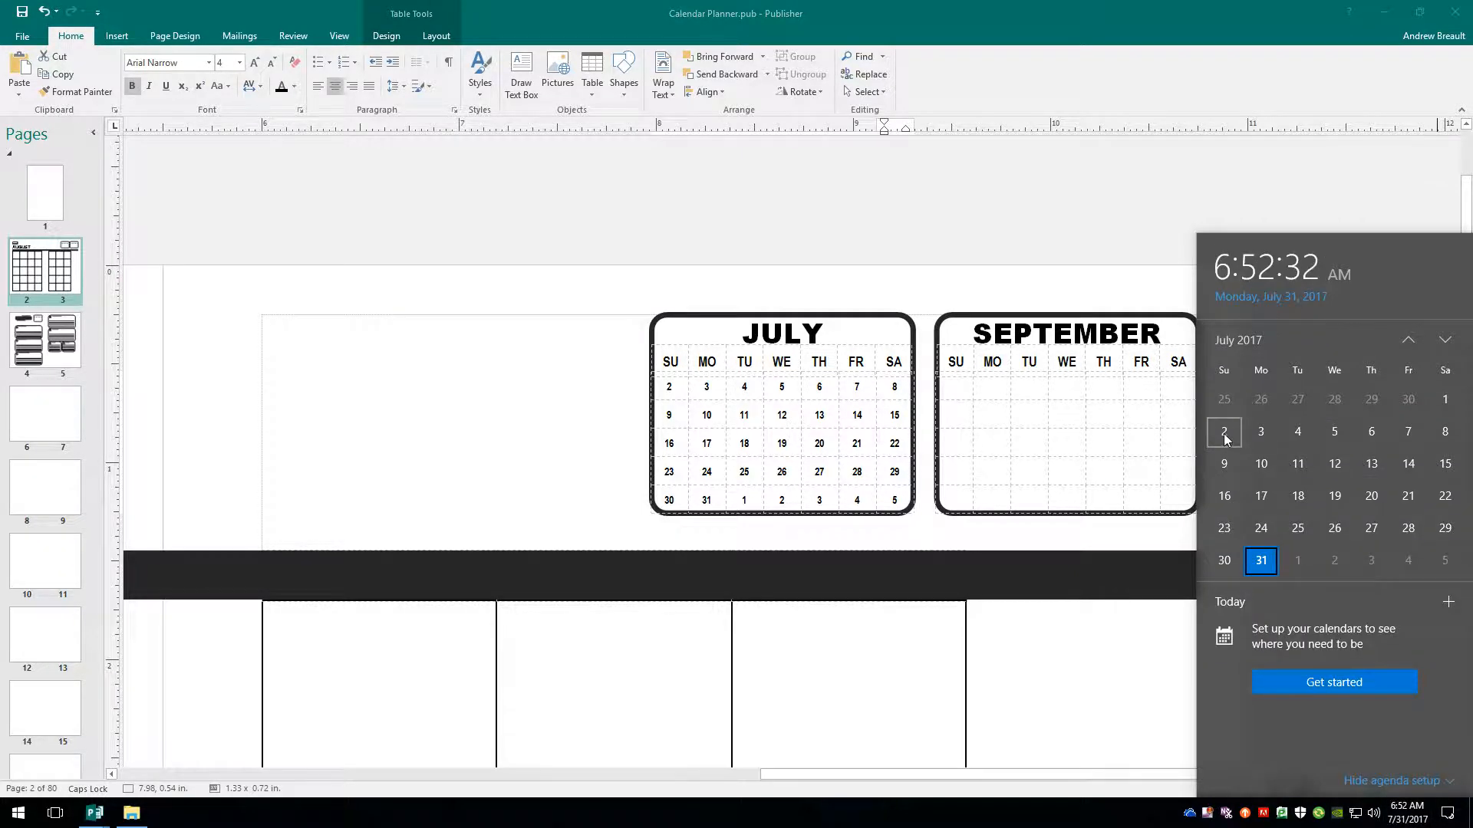
pyautogui.click(1414, 818)
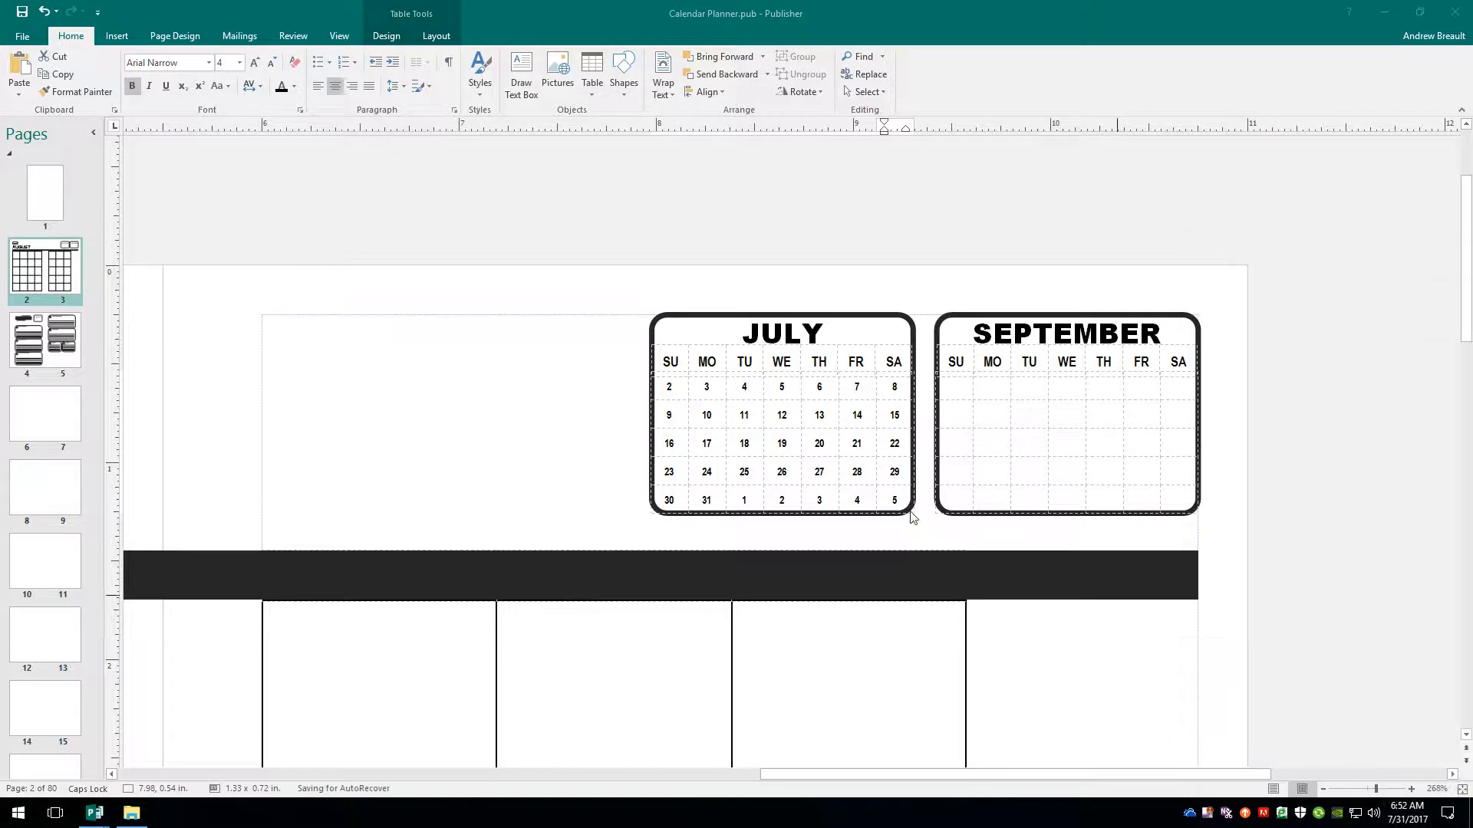
# Remove bold from the trailing dates 1 to 5 in the JULY table's last row and color them light gray.
pyautogui.click(742, 502)
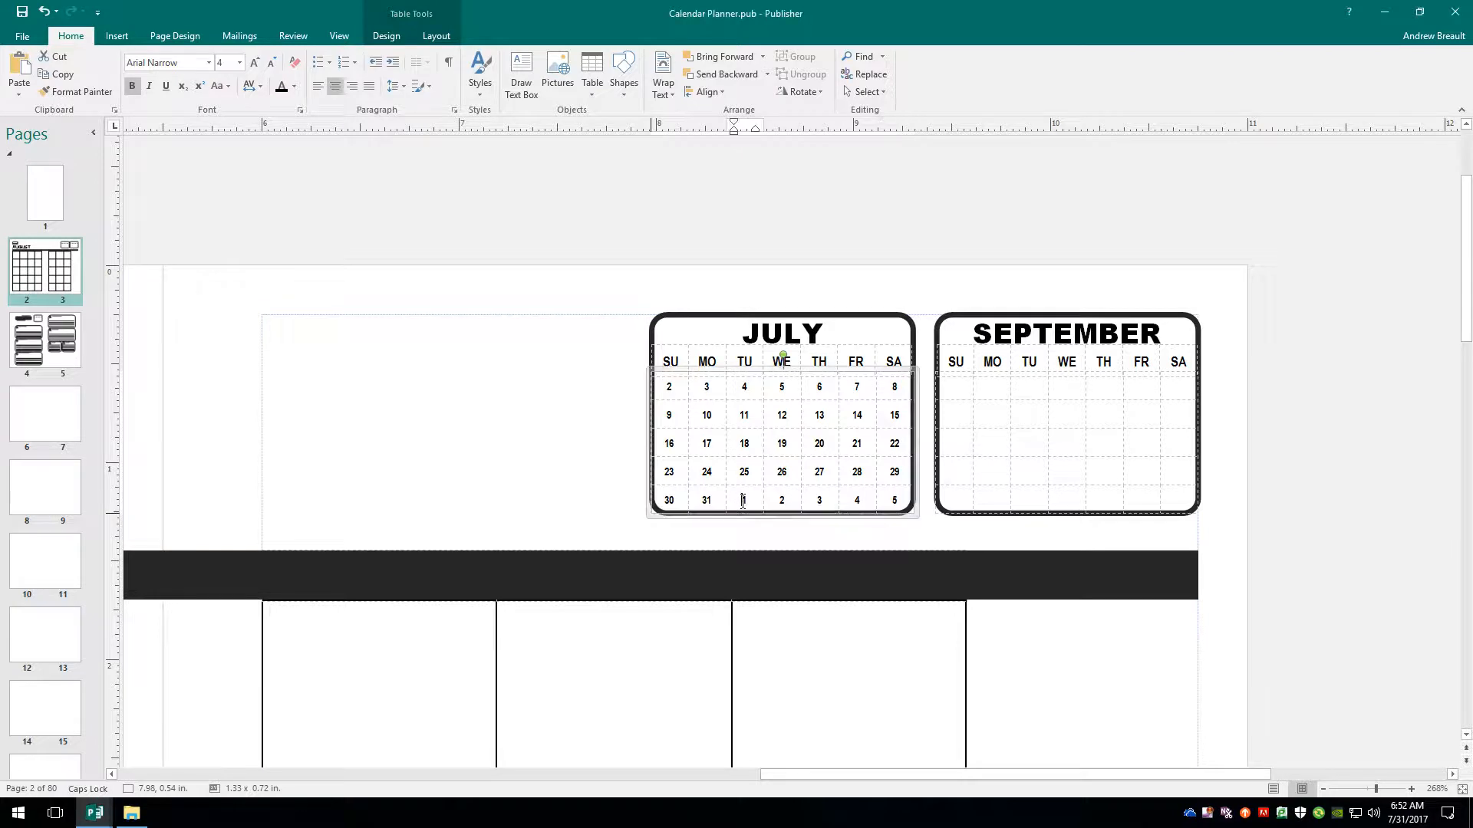
pyautogui.moveTo(742, 502); pyautogui.dragTo(888, 505)
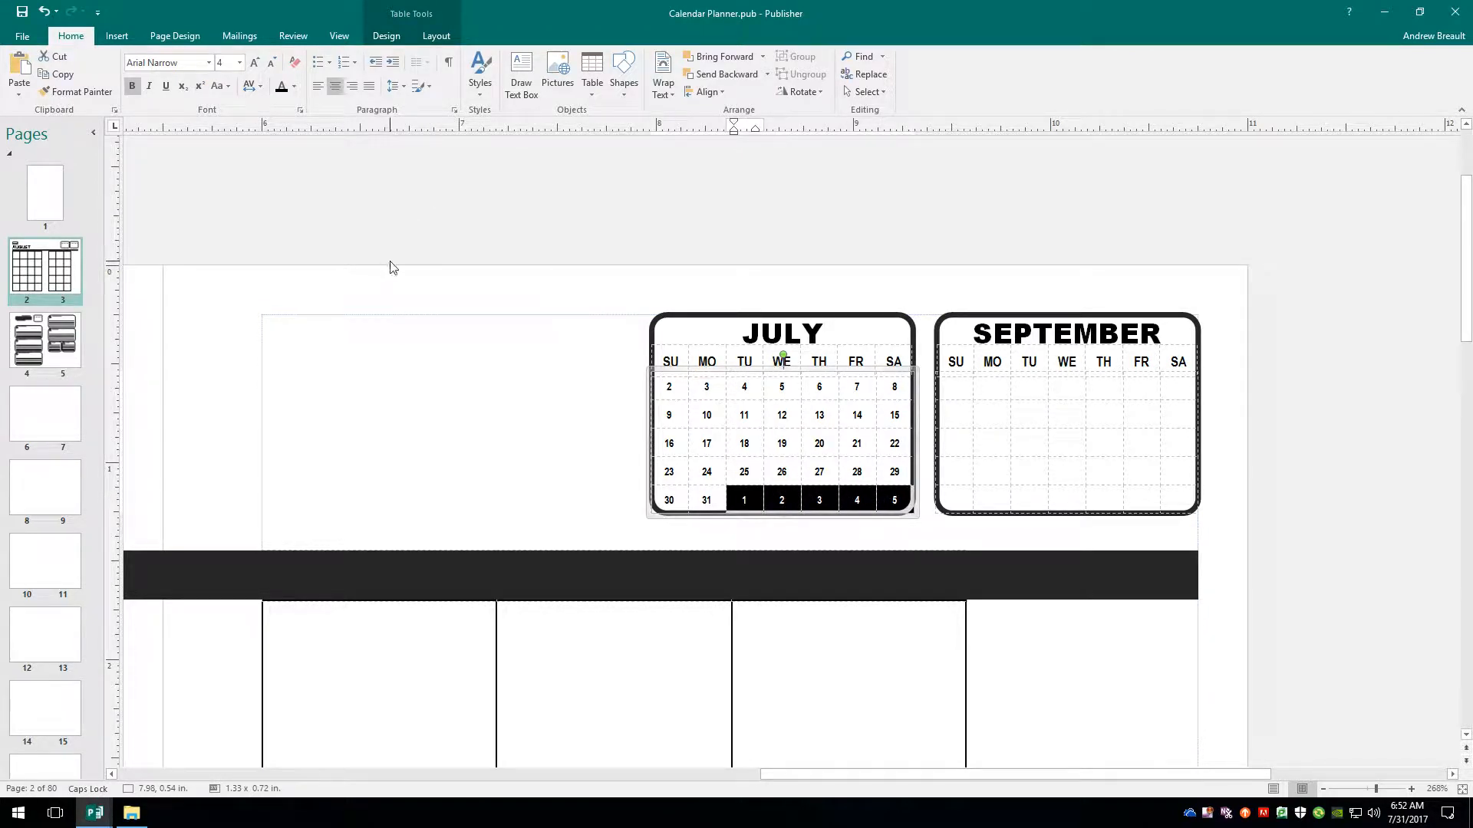
pyautogui.hotkey('ctrl', 'b')
pyautogui.click(294, 86)
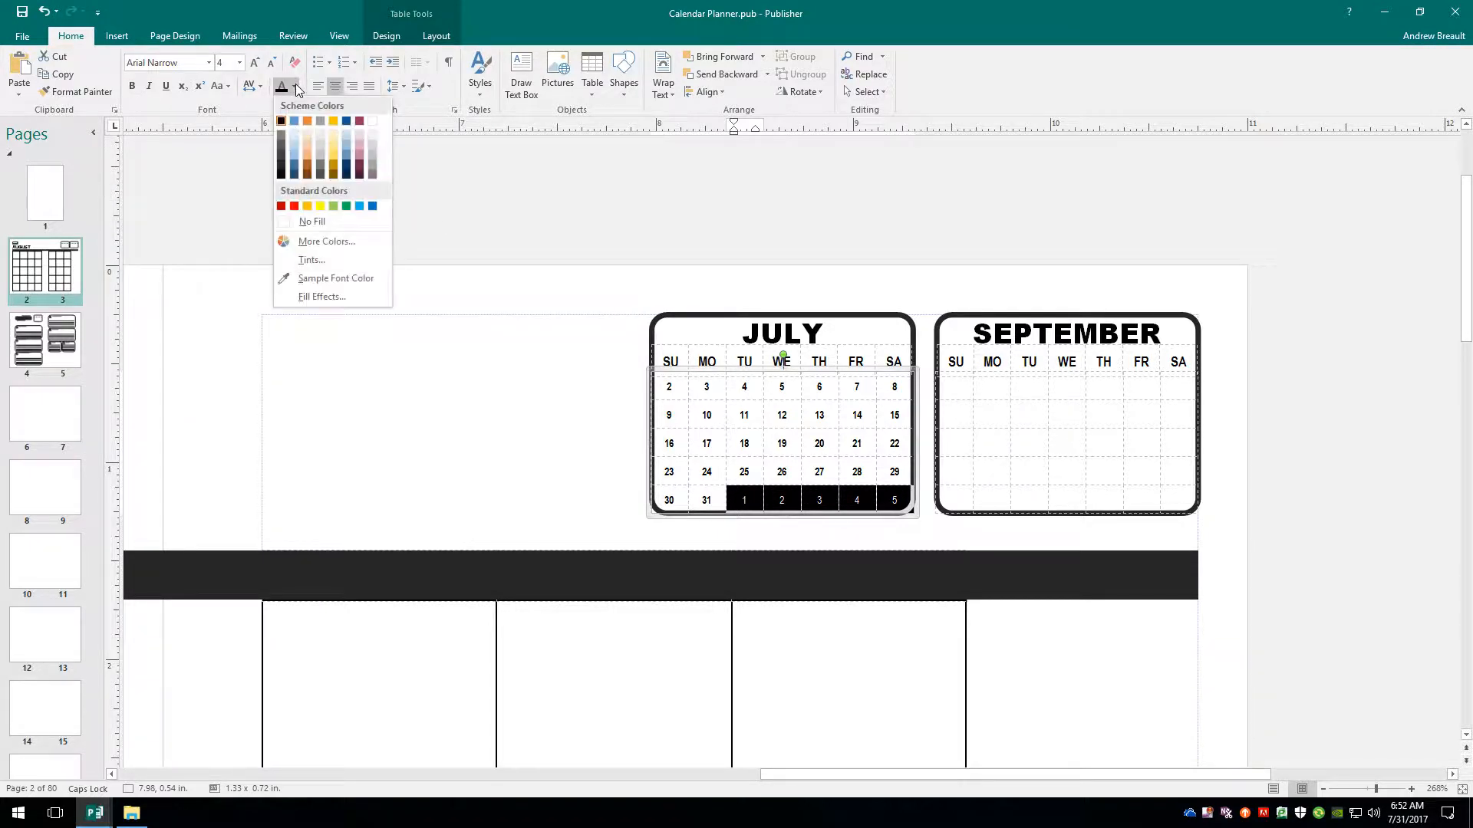
pyautogui.click(281, 135)
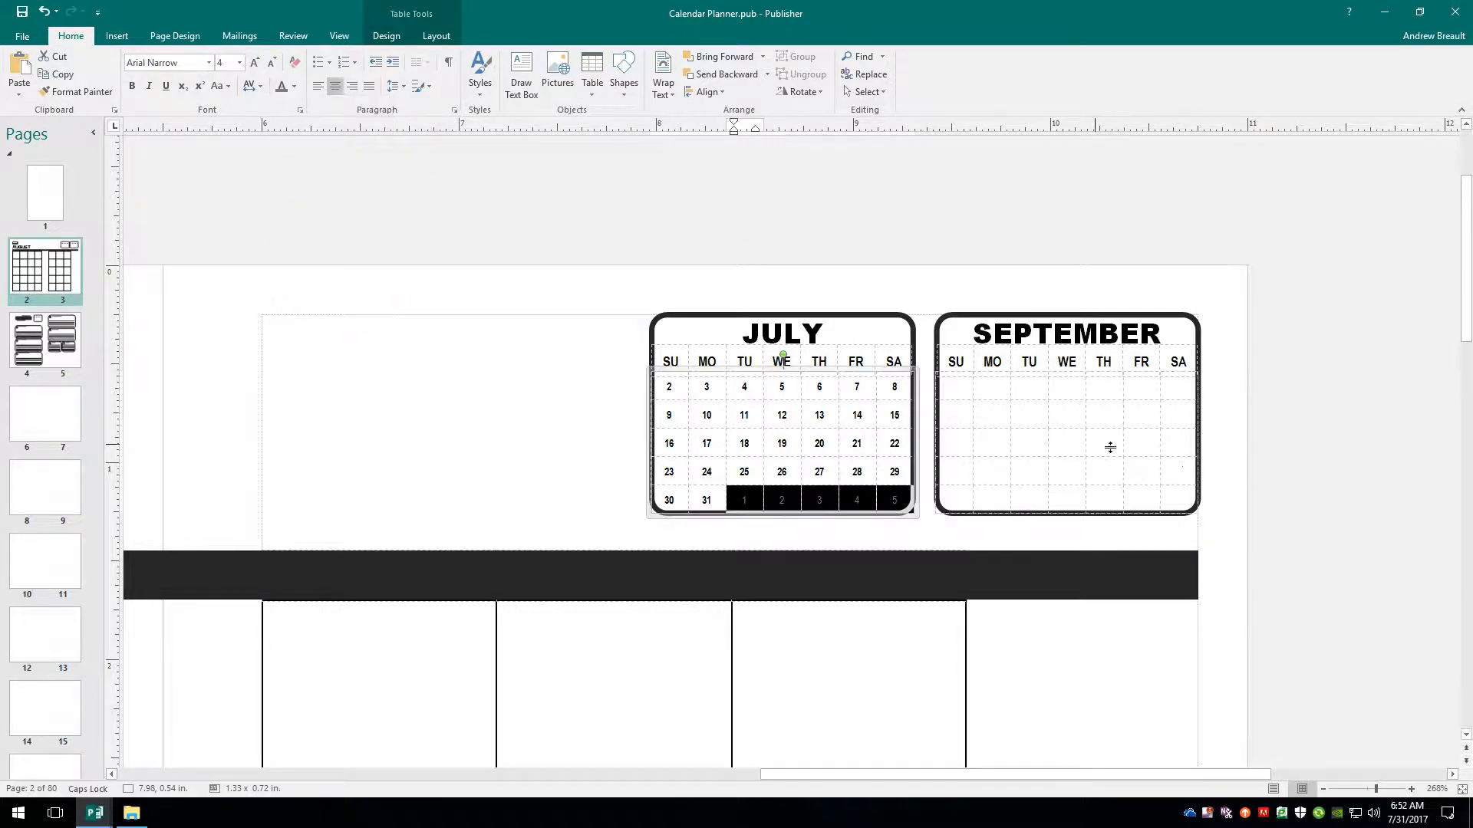
pyautogui.click(1261, 459)
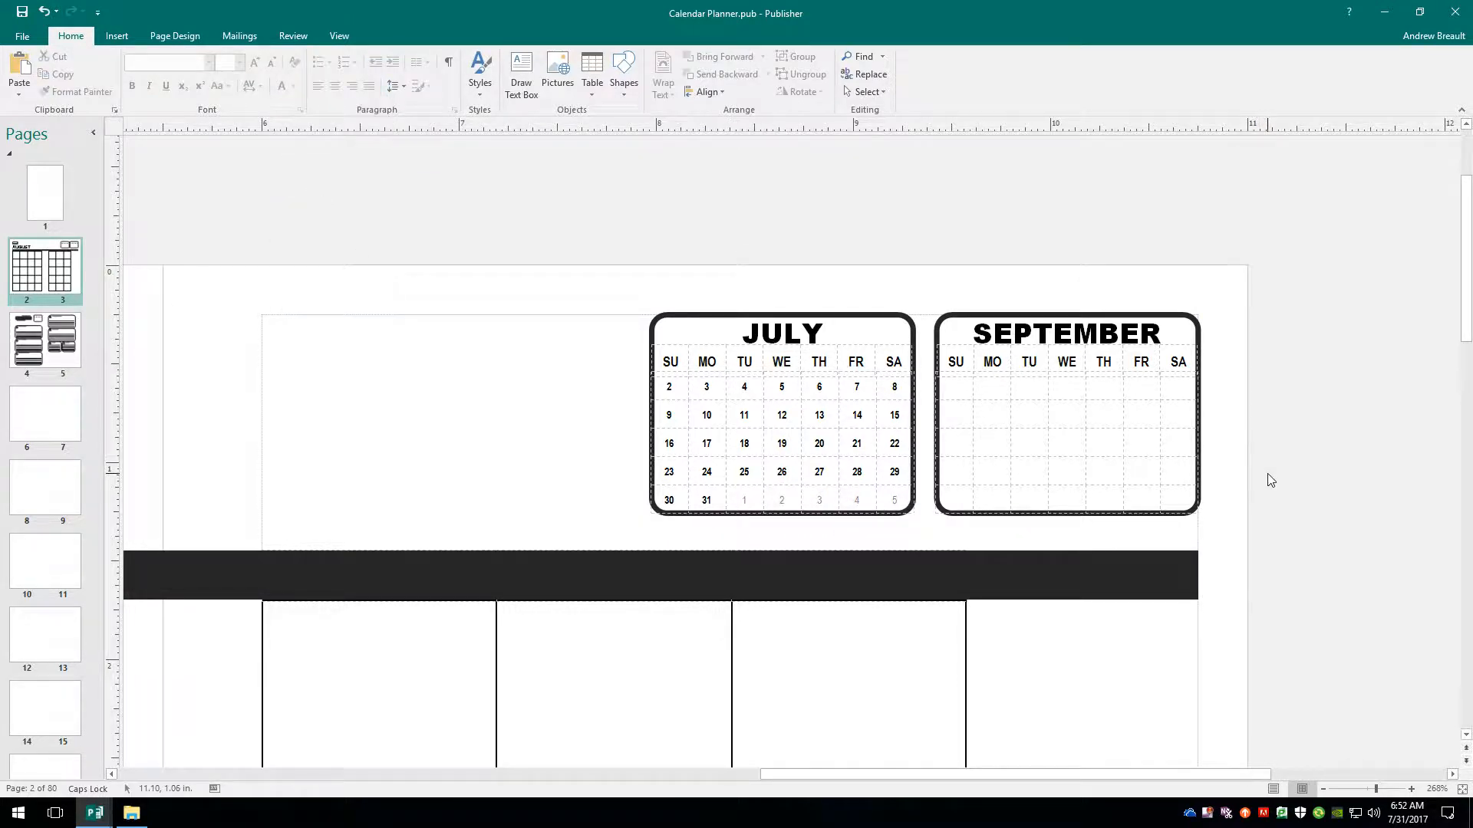
# Bring up September 2017 in the system calendar for reference.
pyautogui.click(1415, 819)
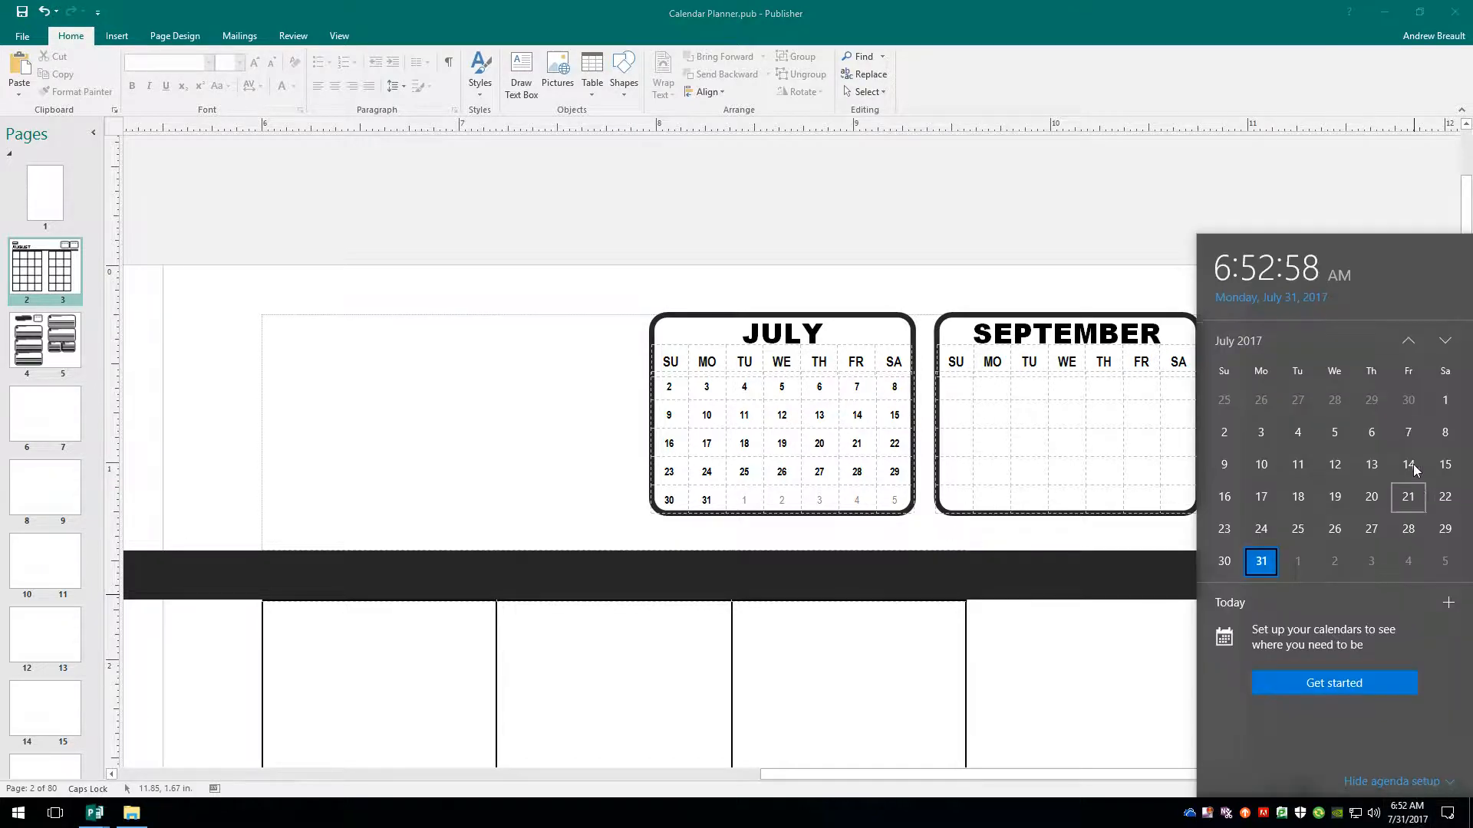
pyautogui.click(1445, 341)
pyautogui.click(1445, 341)
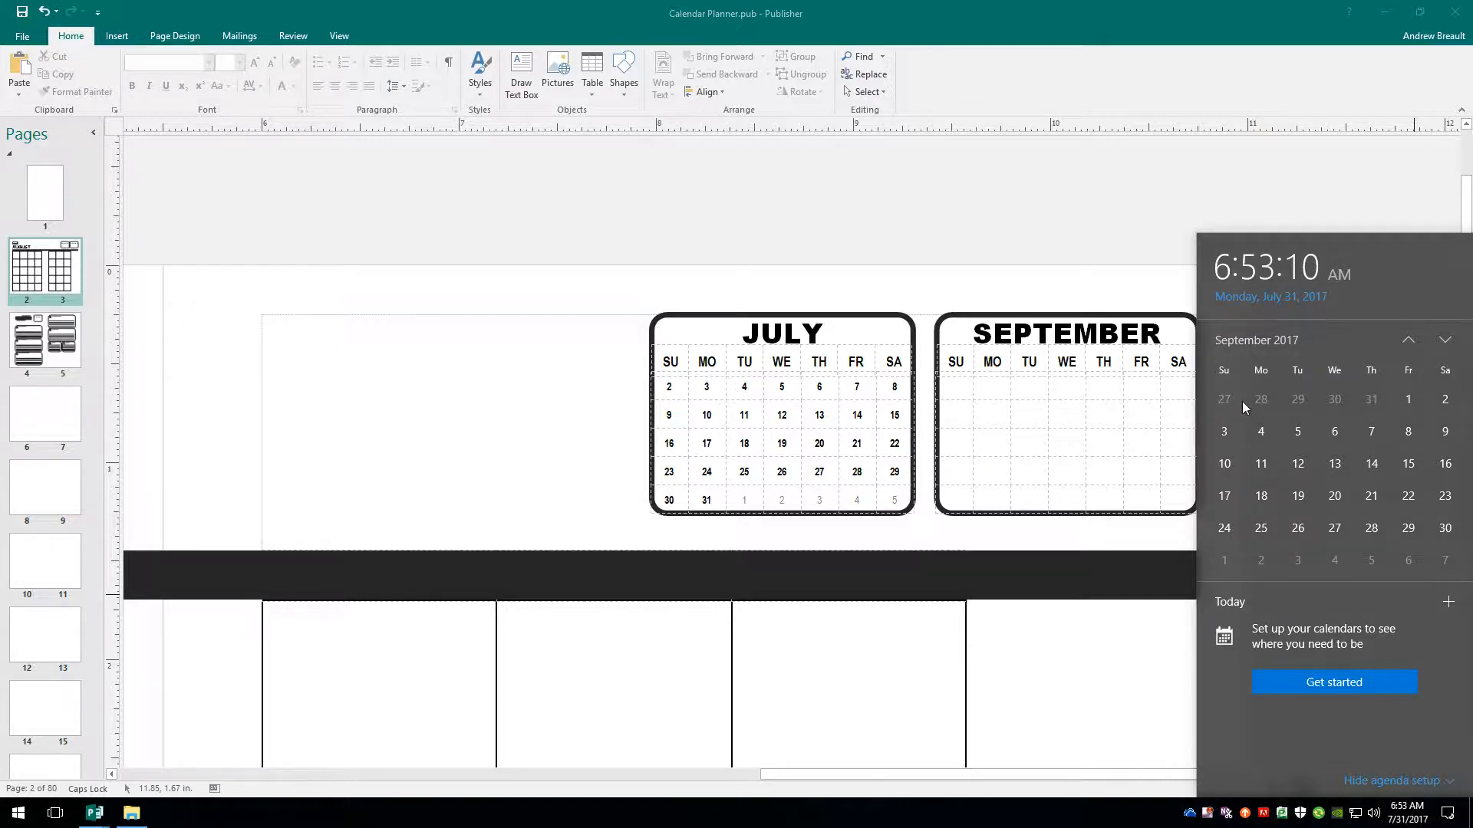
# Make the SEPTEMBER date cells bold and centered, and fill them with light gray 27 to 31 followed by 1 to 30.
pyautogui.click(960, 388)
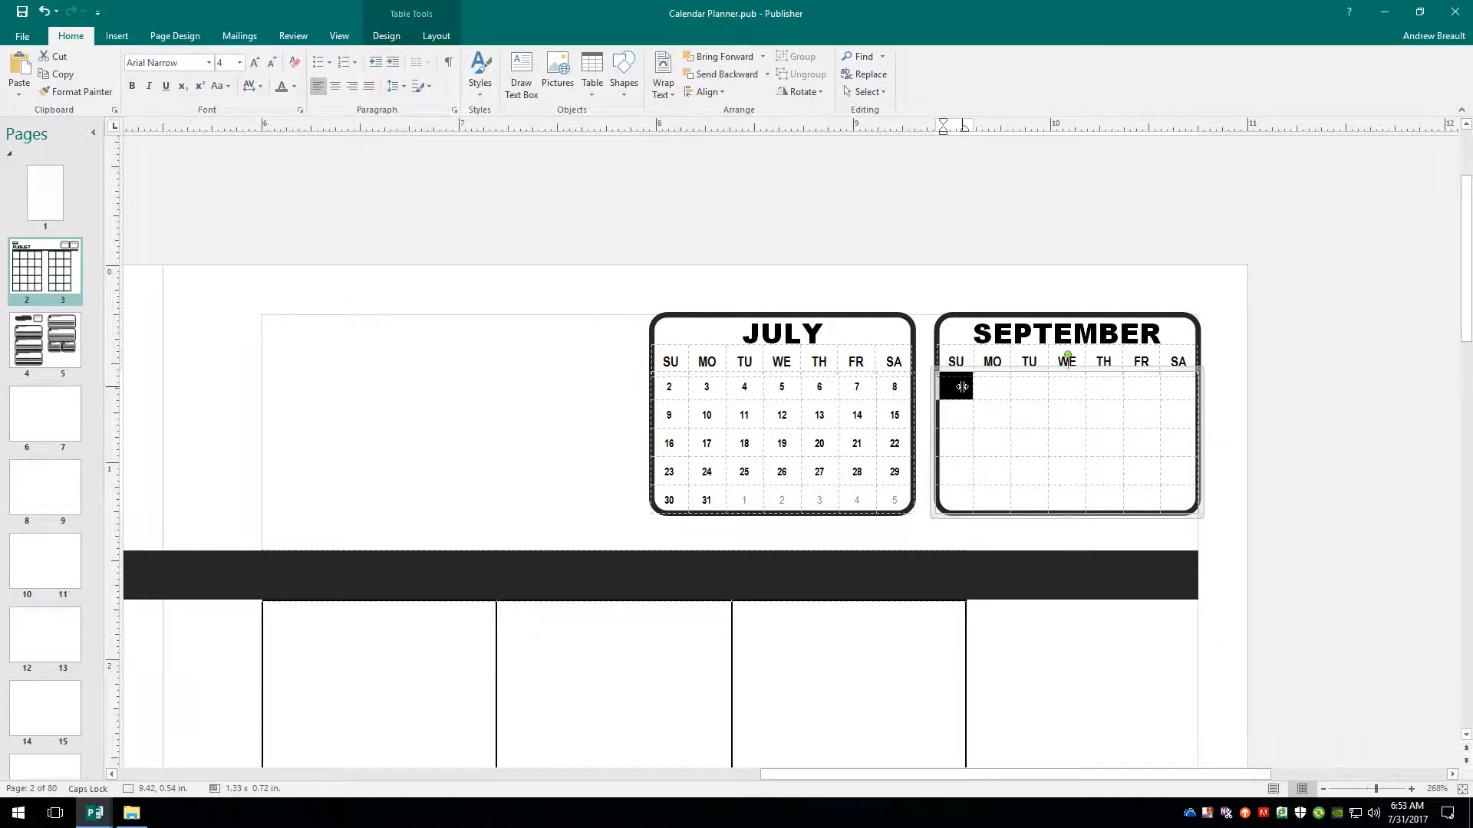
pyautogui.hotkey('ctrl', 'a')
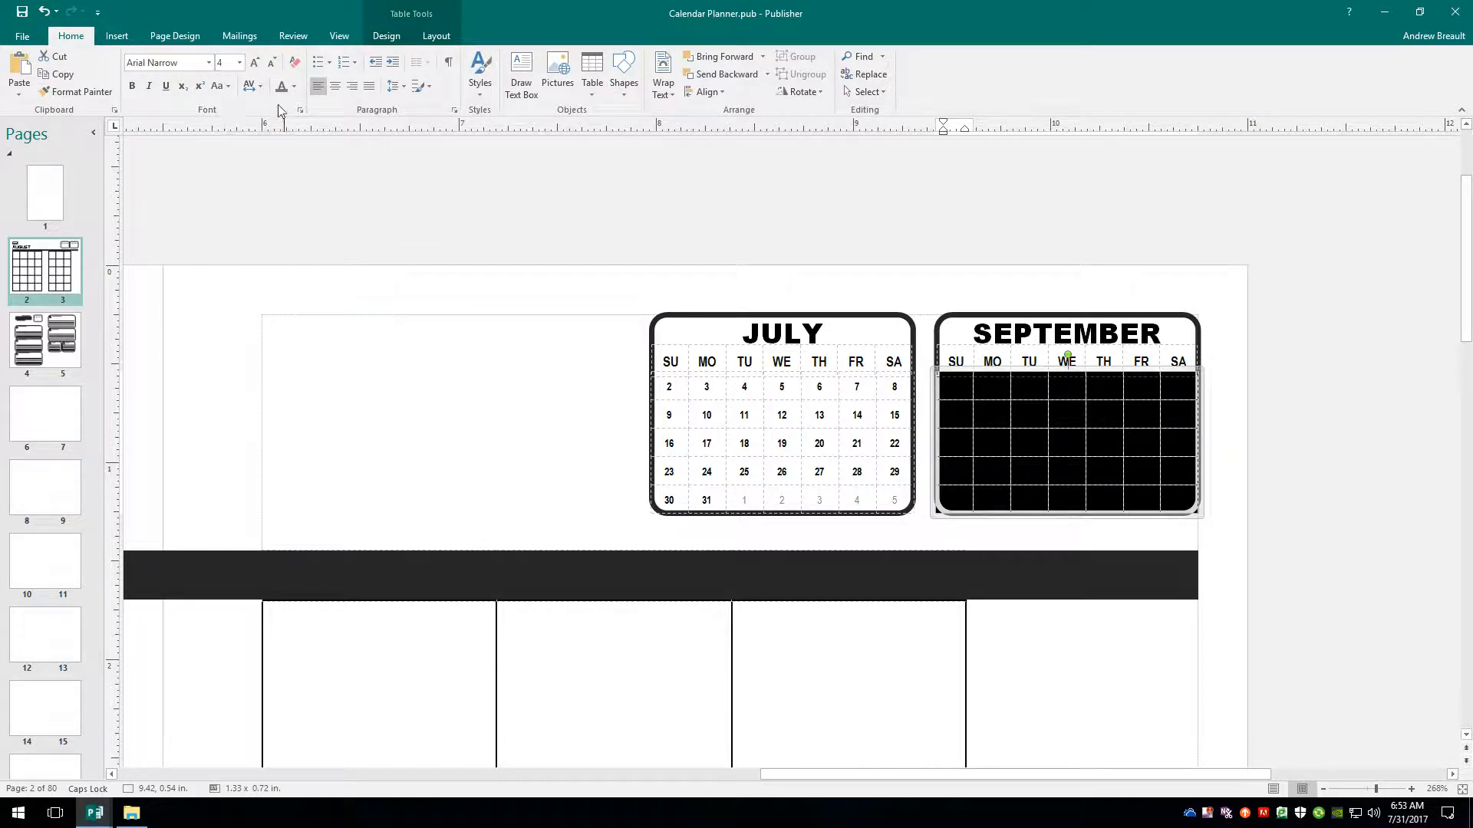
pyautogui.click(131, 86)
pyautogui.click(949, 386)
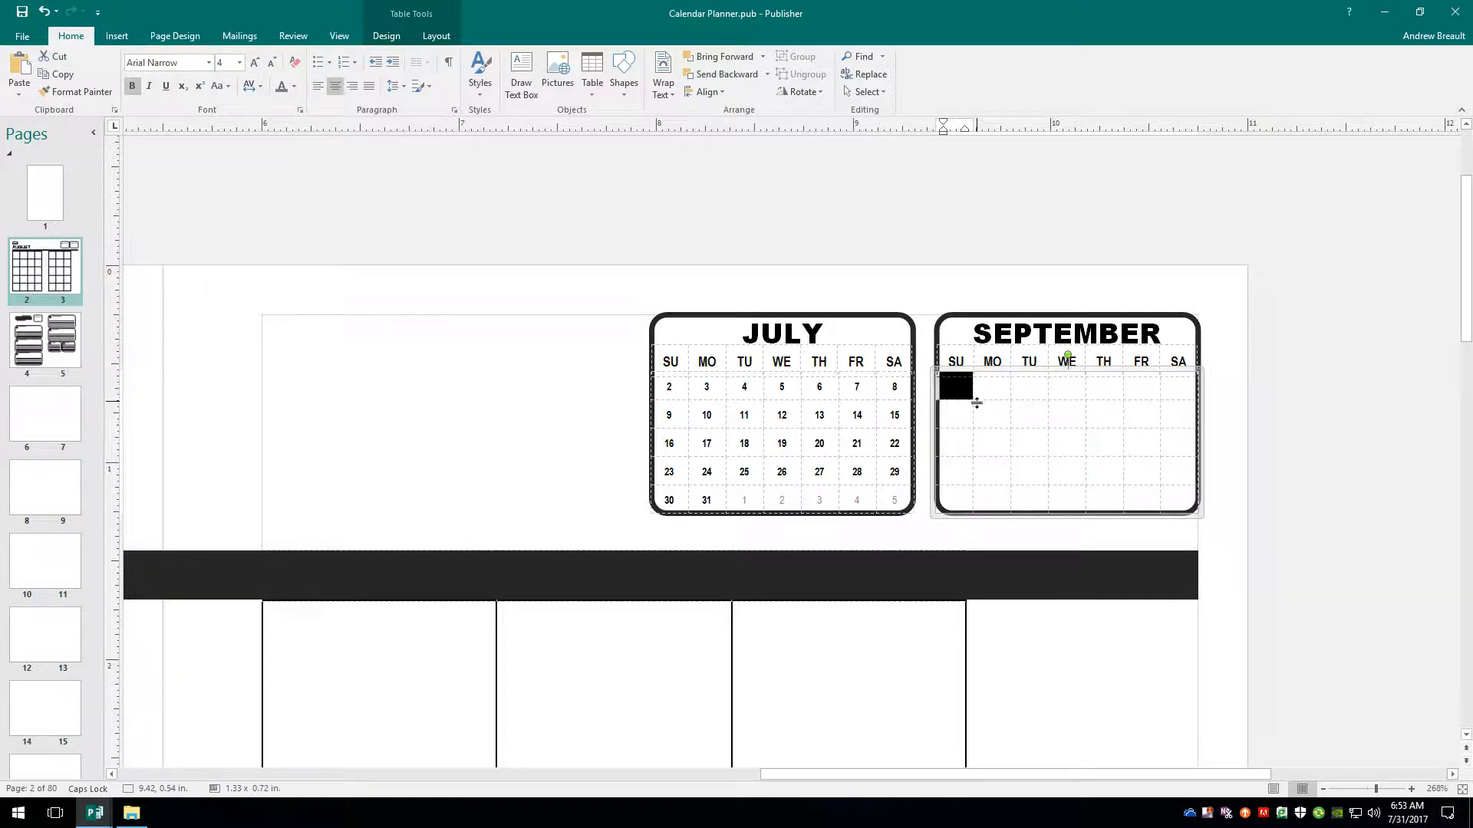
pyautogui.click(955, 385)
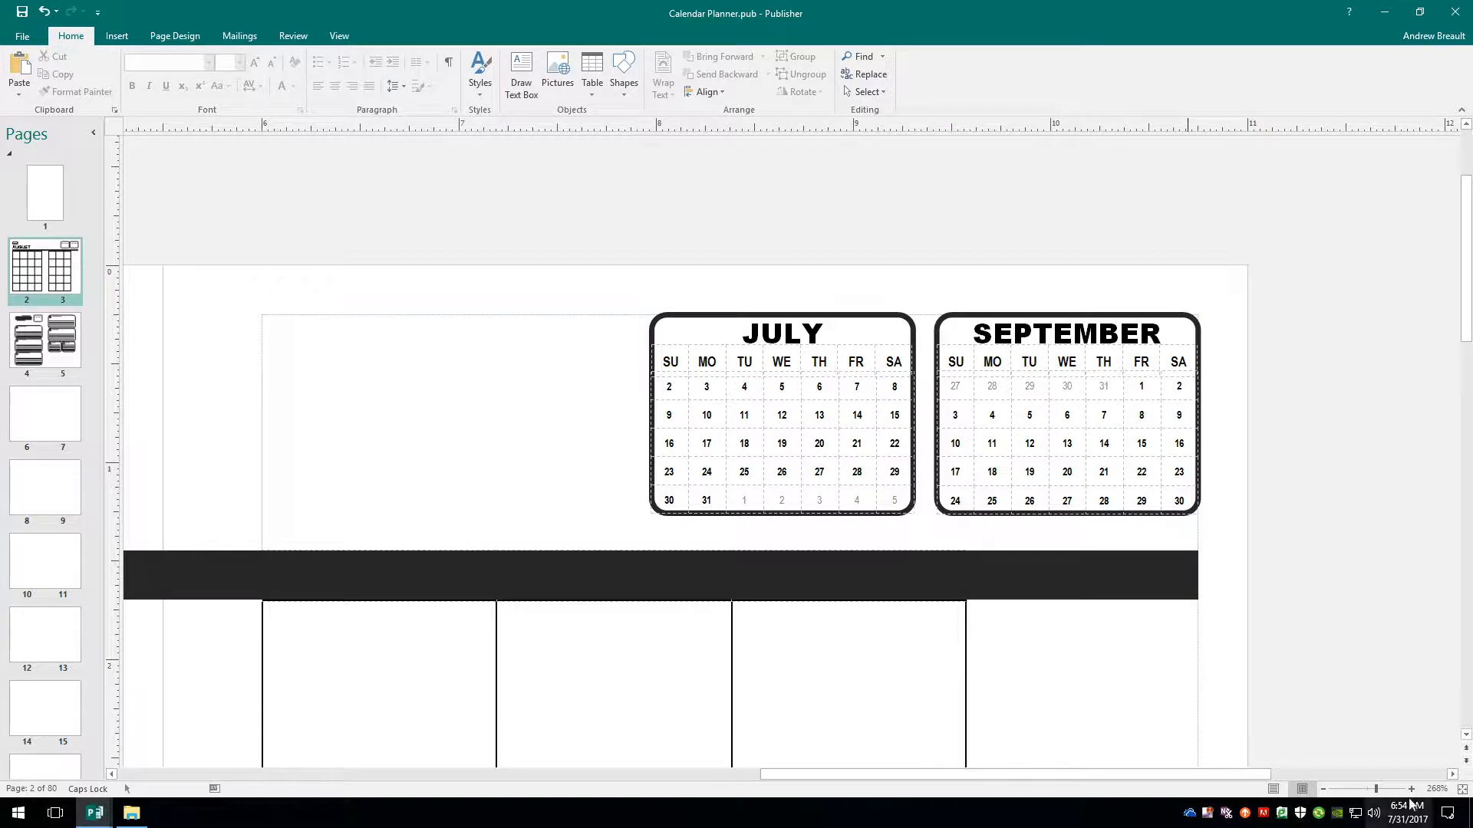
# Insert a table of 8 columns by 5 rows and fit it over the whole August grid, spanning both pages at about 9.32 x 6.53 in.
pyautogui.click(1461, 790)
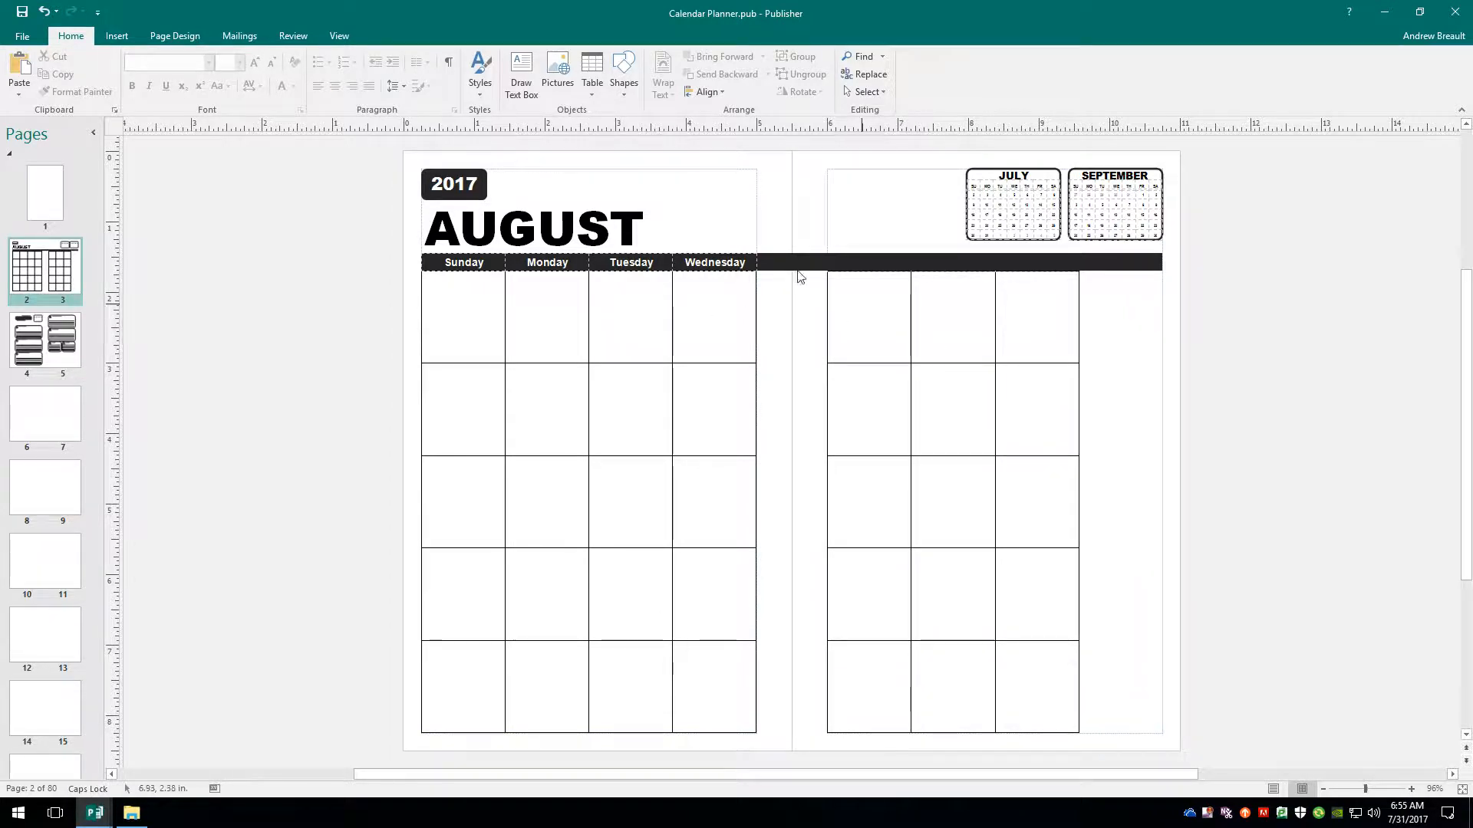
pyautogui.click(594, 69)
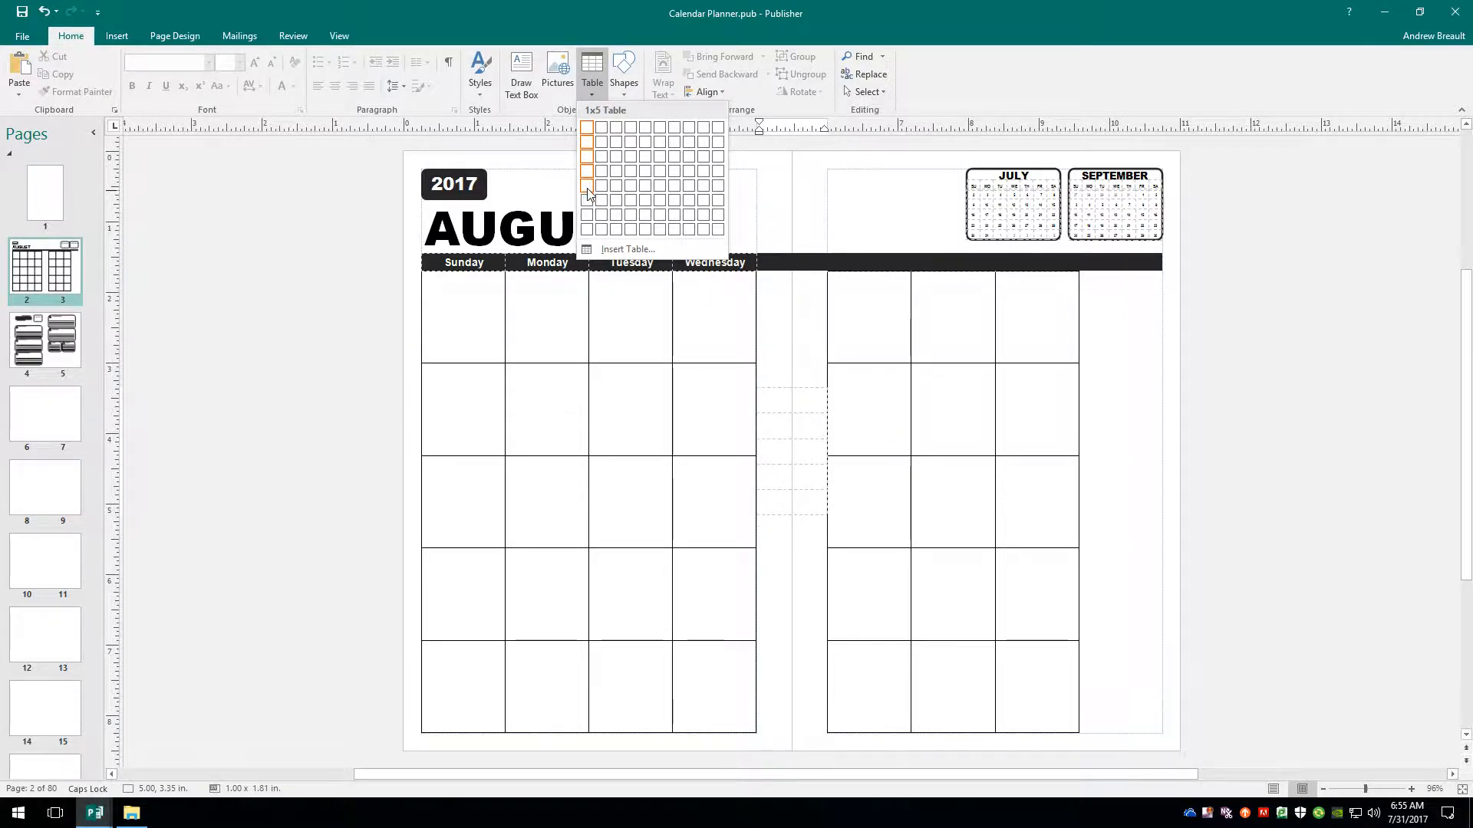
pyautogui.click(690, 189)
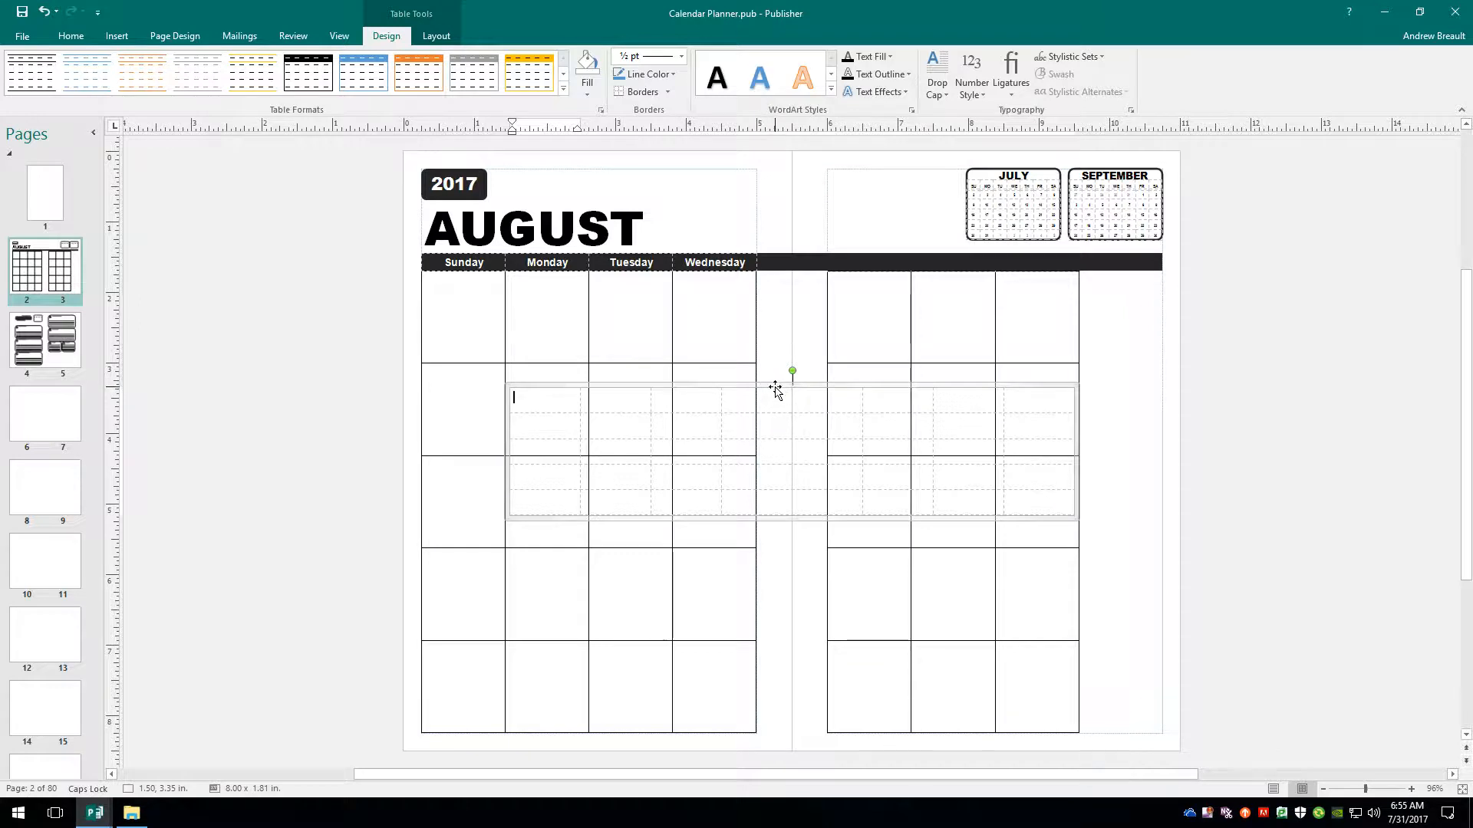
pyautogui.moveTo(776, 385); pyautogui.dragTo(689, 273)
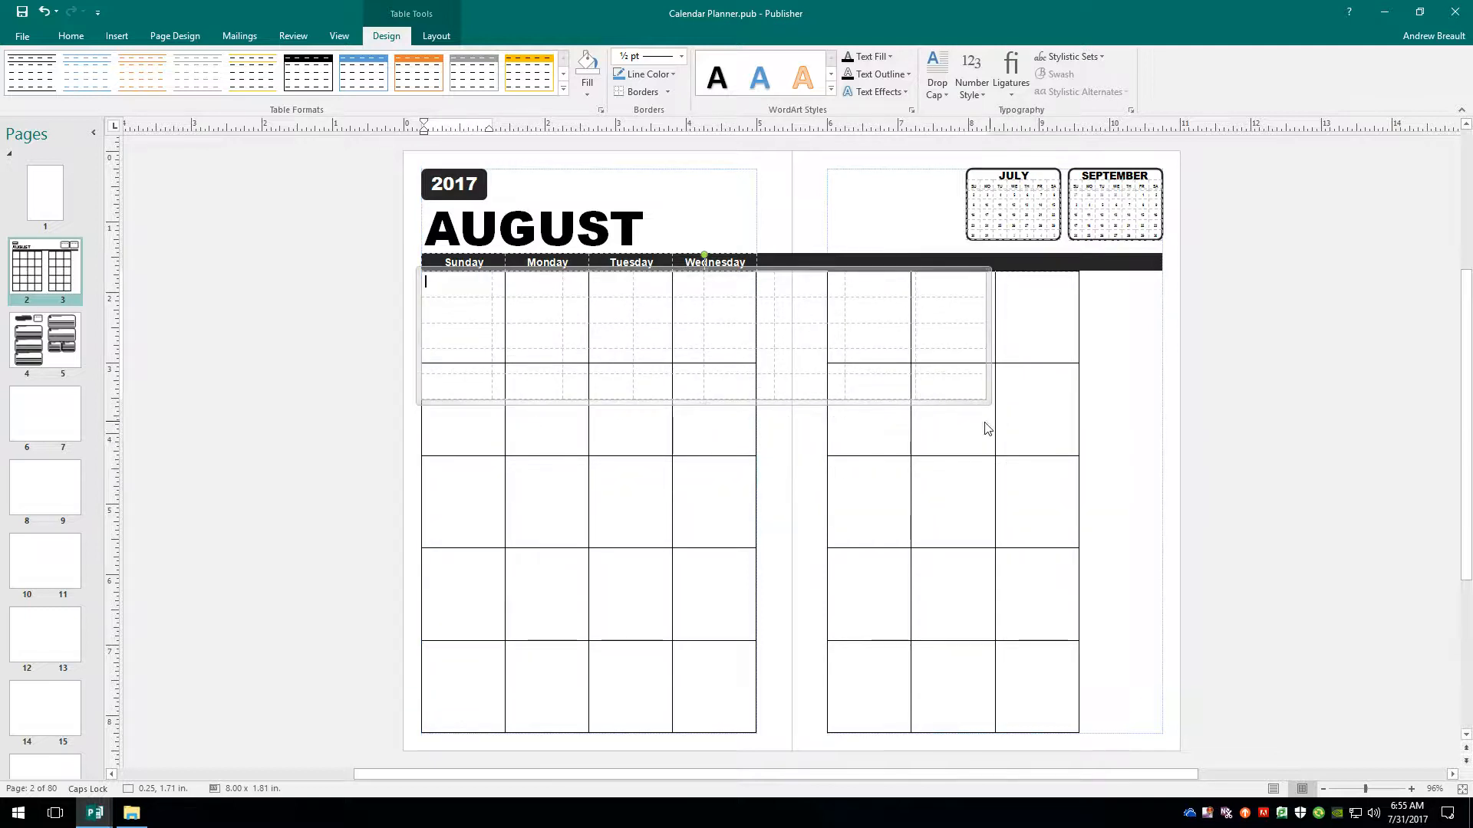
pyautogui.moveTo(988, 400); pyautogui.dragTo(1083, 734)
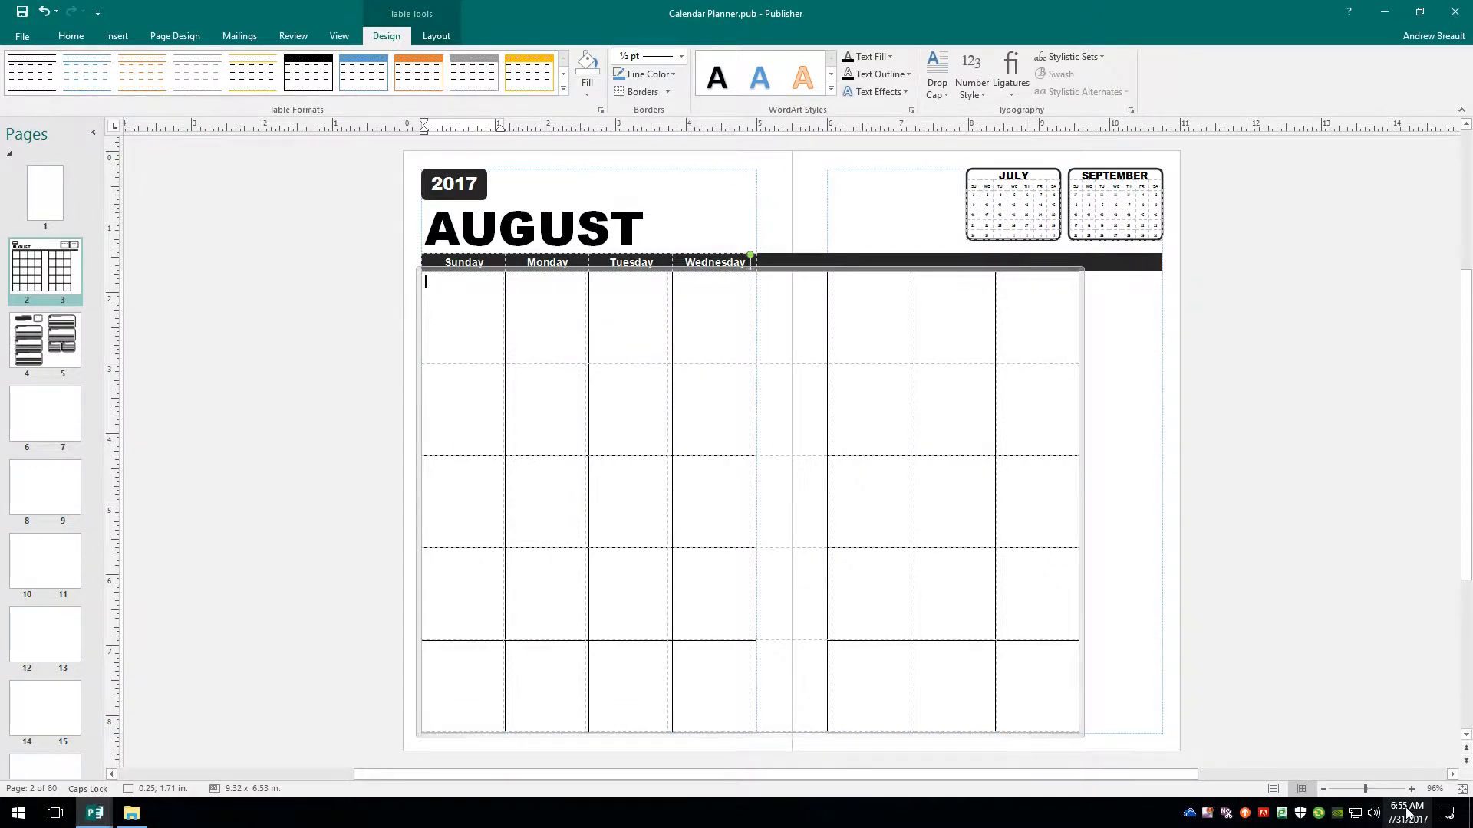
# Align the new table's first four column borders with the grid lines of the Sunday to Wednesday columns.
pyautogui.click(1369, 789)
pyautogui.moveTo(1368, 789); pyautogui.dragTo(1378, 797)
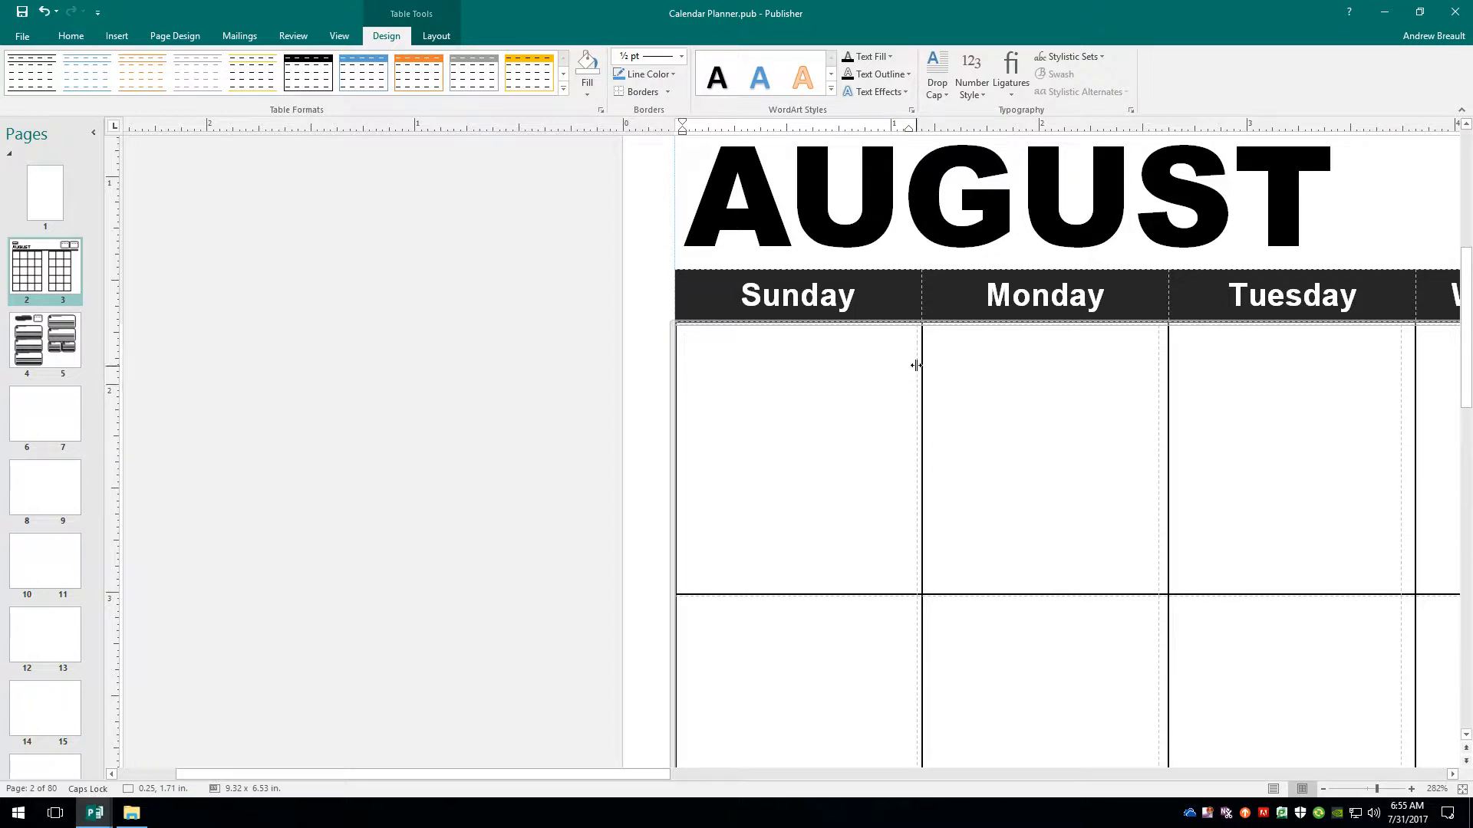
pyautogui.moveTo(915, 387); pyautogui.dragTo(923, 393)
pyautogui.moveTo(1163, 422); pyautogui.dragTo(1167, 422)
pyautogui.moveTo(641, 777); pyautogui.dragTo(869, 777)
pyautogui.moveTo(819, 416); pyautogui.dragTo(823, 421)
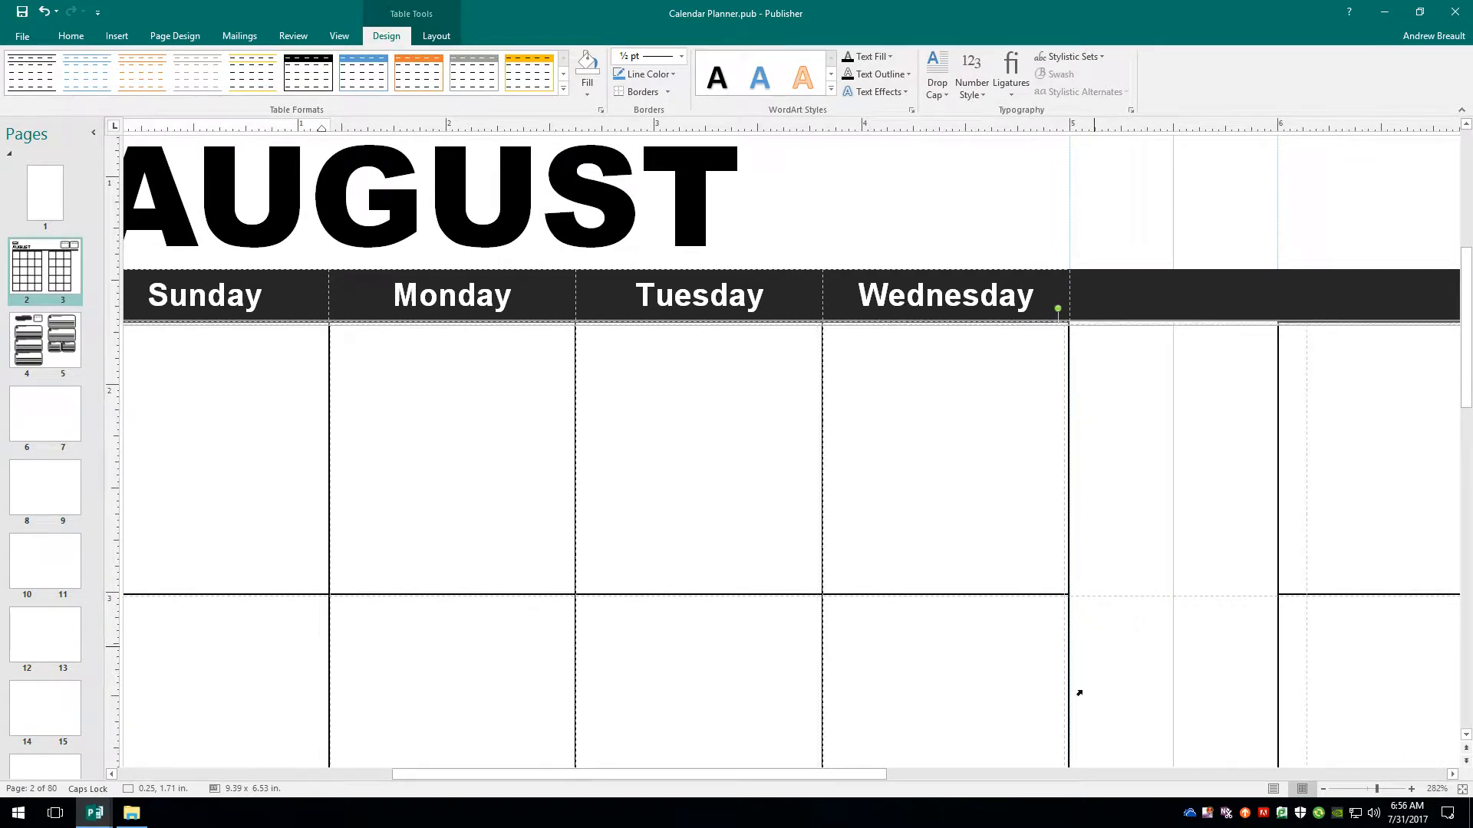
pyautogui.moveTo(778, 775); pyautogui.dragTo(872, 775)
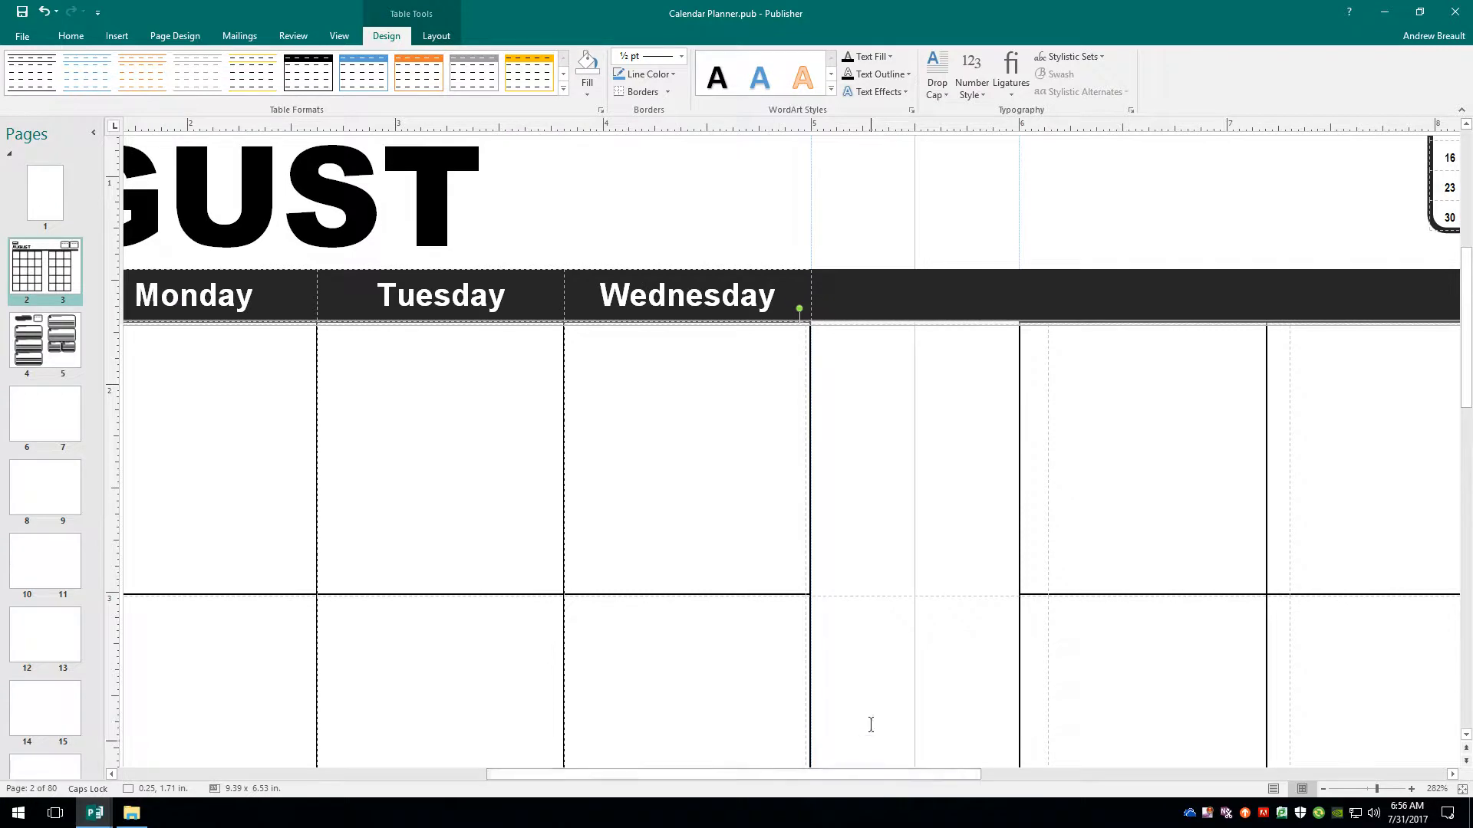
pyautogui.moveTo(802, 513); pyautogui.dragTo(809, 515)
# Align the new table's gutter column and its last three column borders with the grid lines on the facing page.
pyautogui.moveTo(831, 775); pyautogui.dragTo(933, 775)
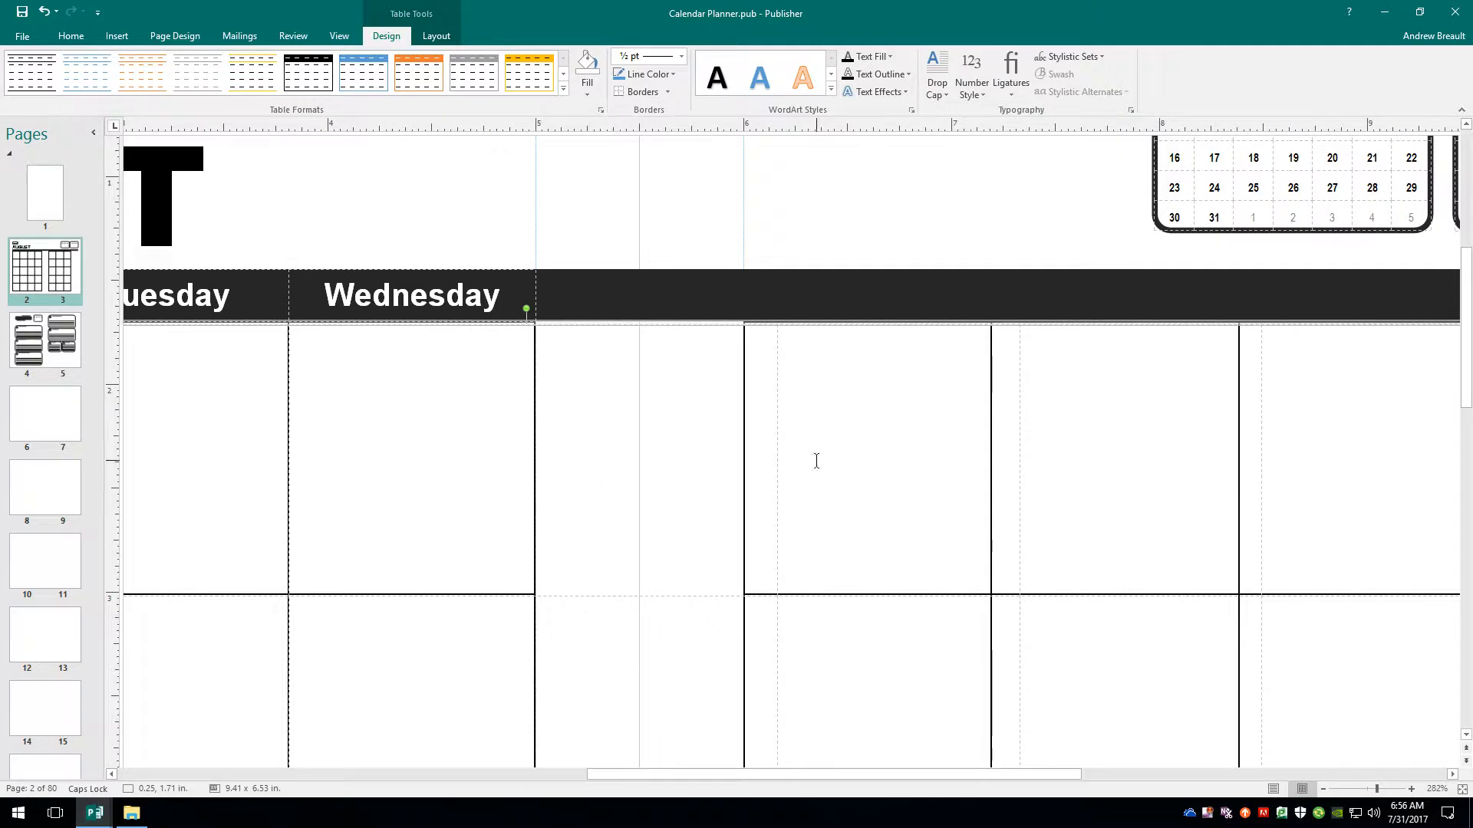
pyautogui.moveTo(776, 414); pyautogui.dragTo(744, 414)
pyautogui.moveTo(986, 438); pyautogui.dragTo(989, 437)
pyautogui.moveTo(1232, 464); pyautogui.dragTo(1239, 465)
pyautogui.moveTo(1020, 775); pyautogui.dragTo(1157, 775)
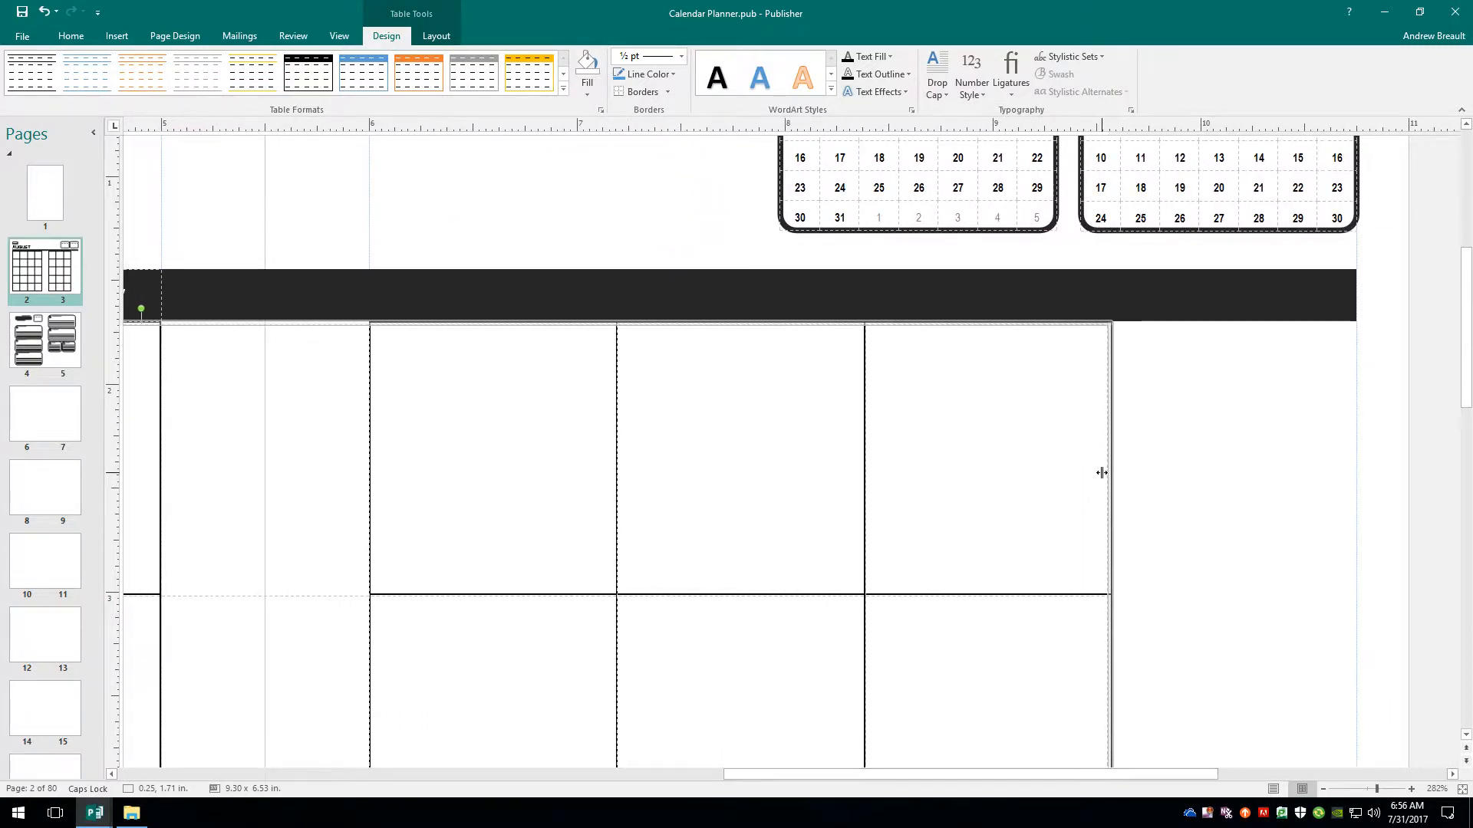
pyautogui.moveTo(1106, 471); pyautogui.dragTo(1110, 470)
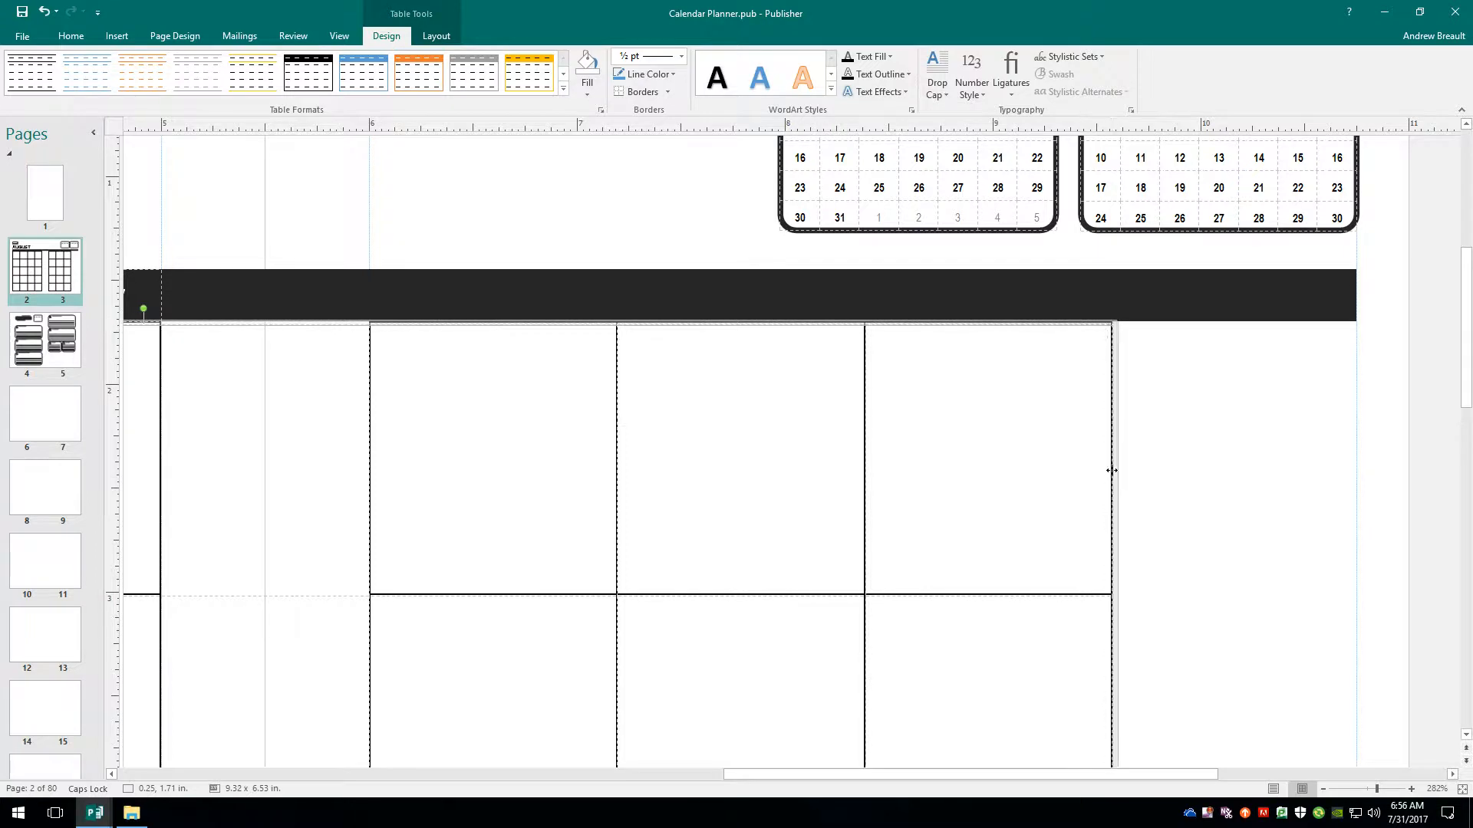
# Check July 2017 in the system calendar and fill August's first row with 30, 31 and 1 to 5, leaving the gutter cell blank.
pyautogui.click(1462, 790)
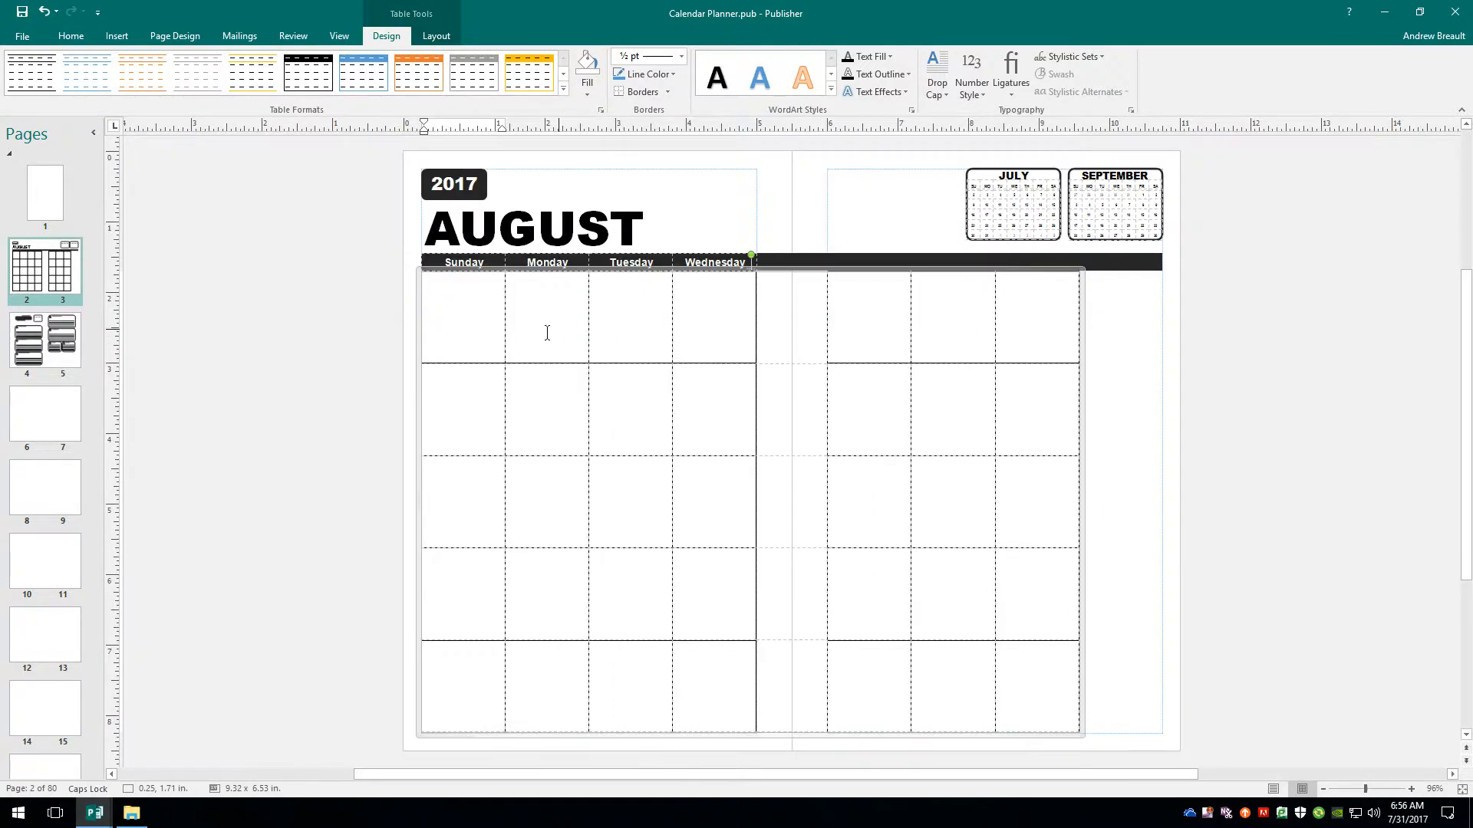
pyautogui.click(64, 40)
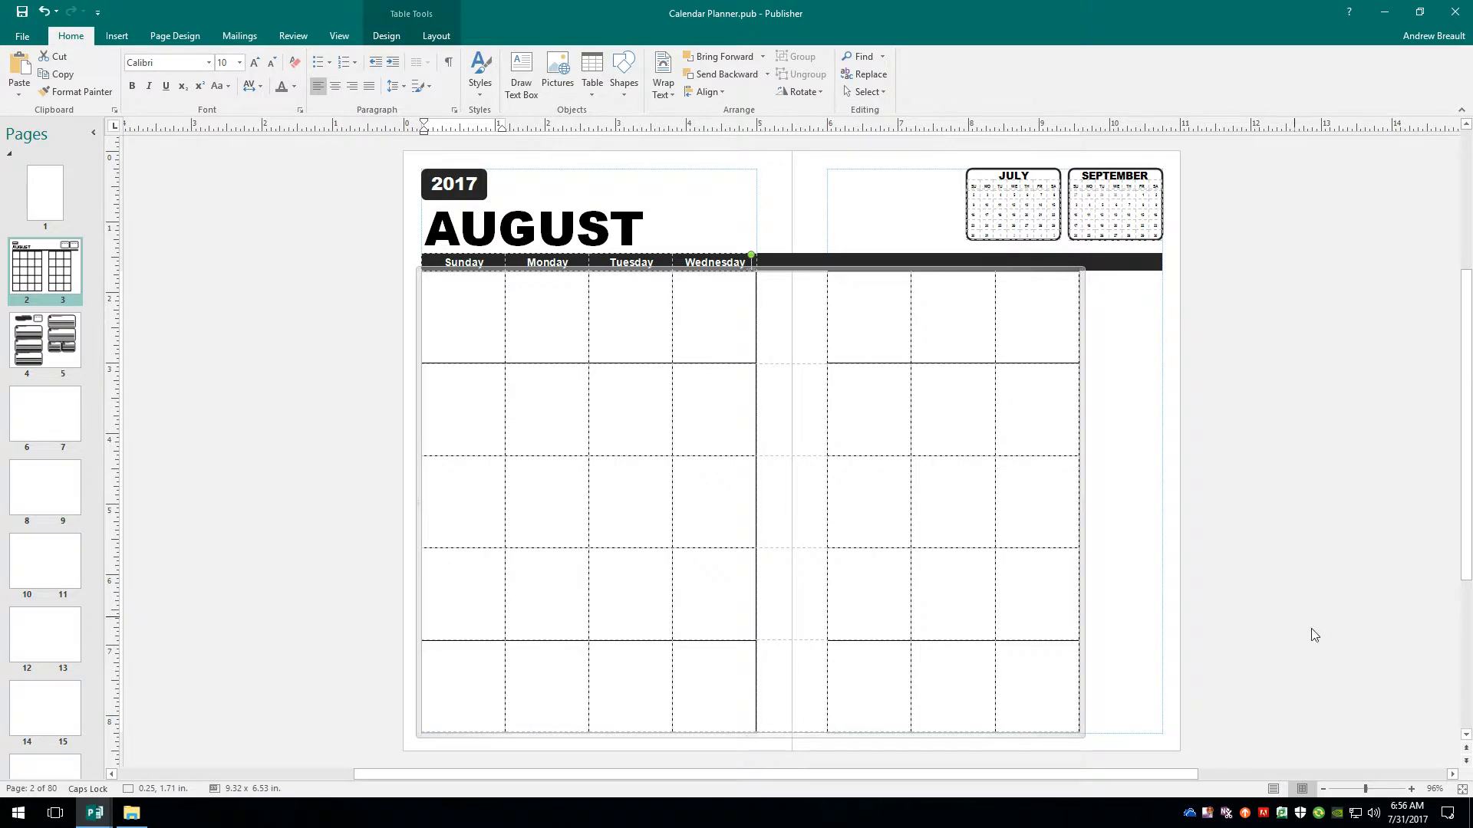
pyautogui.click(1402, 817)
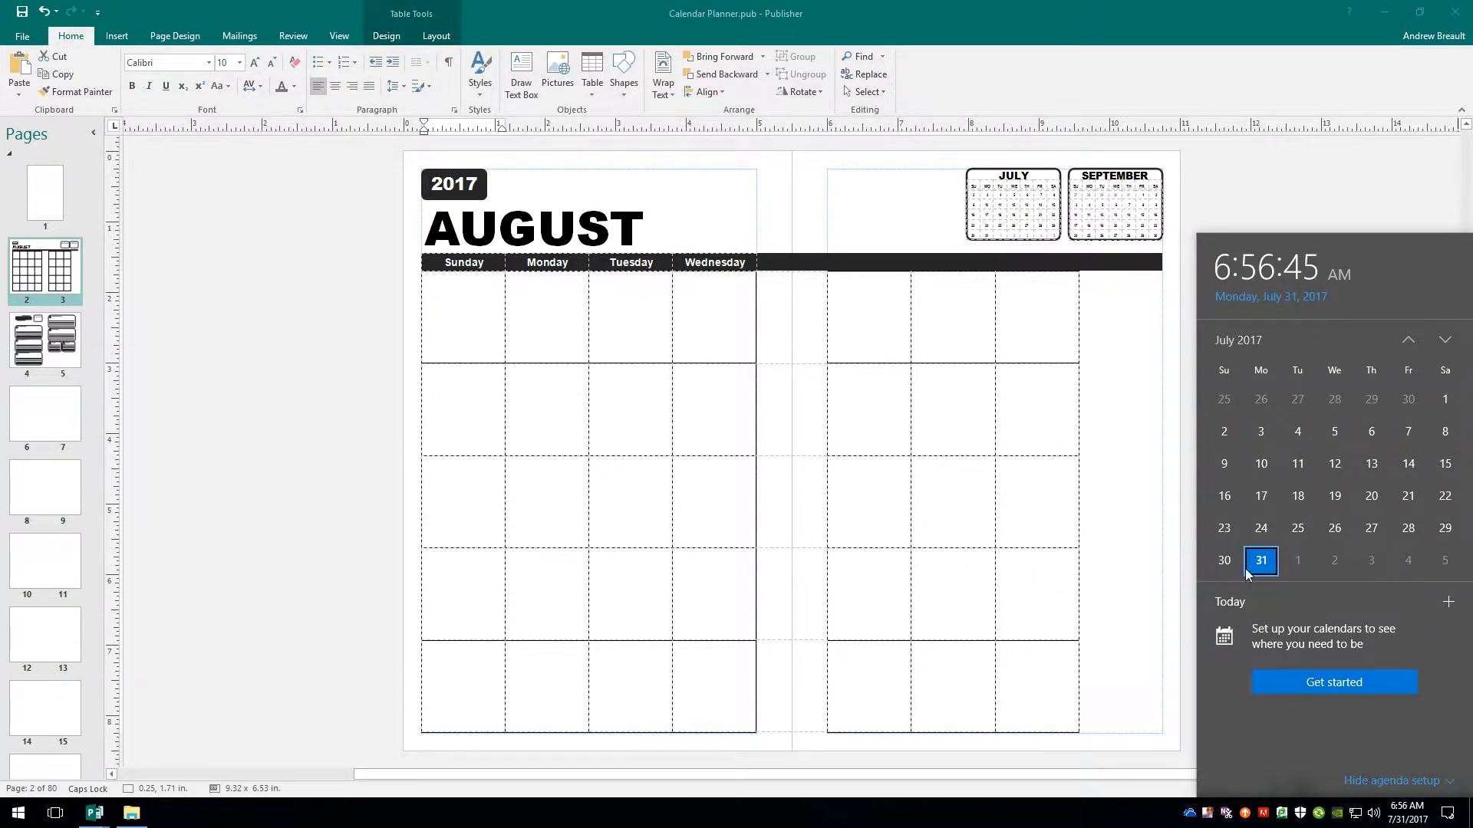
pyautogui.click(445, 287)
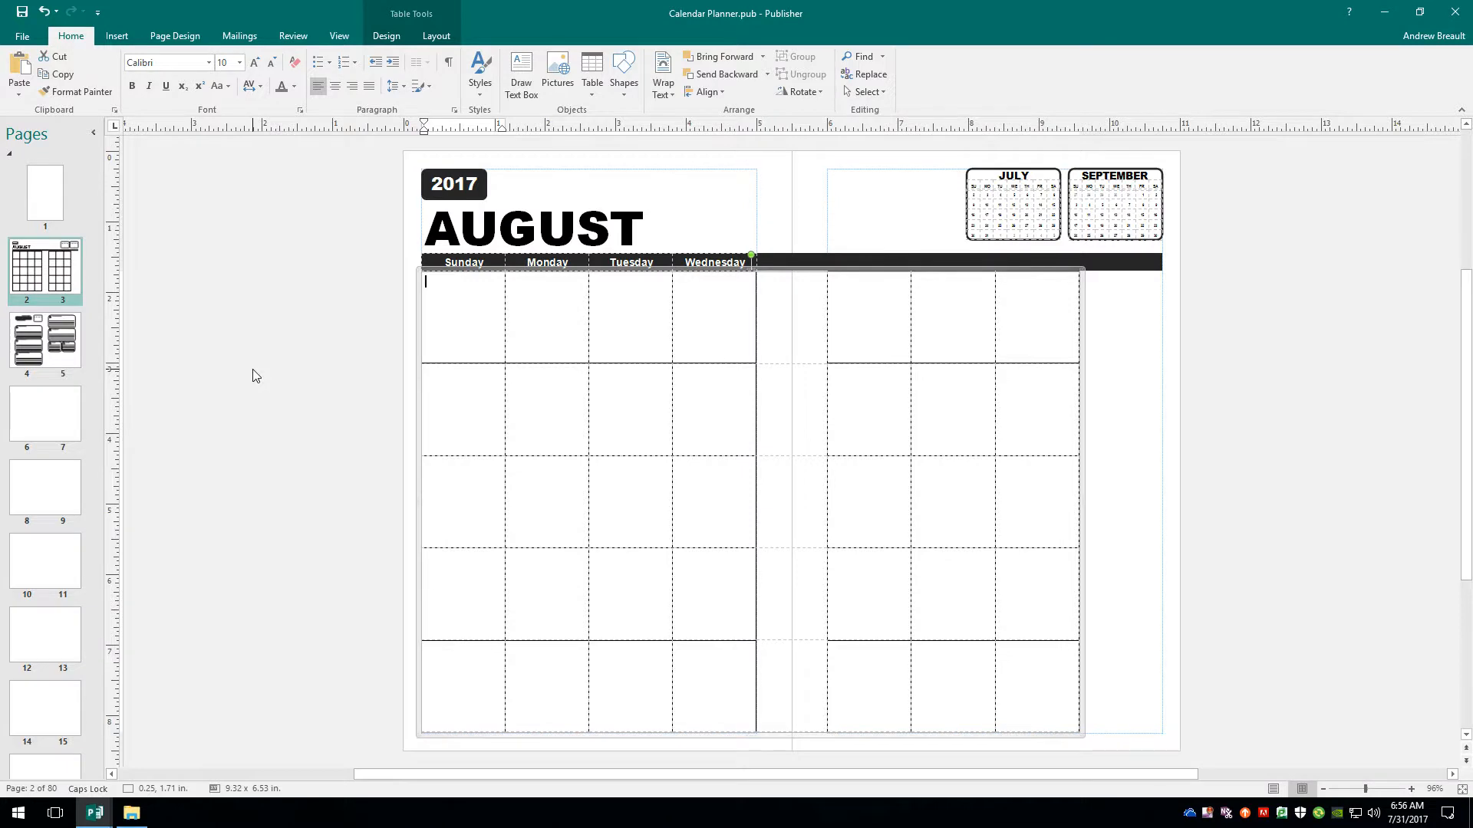
pyautogui.write('30')
pyautogui.press('Tab')
pyautogui.write('3')
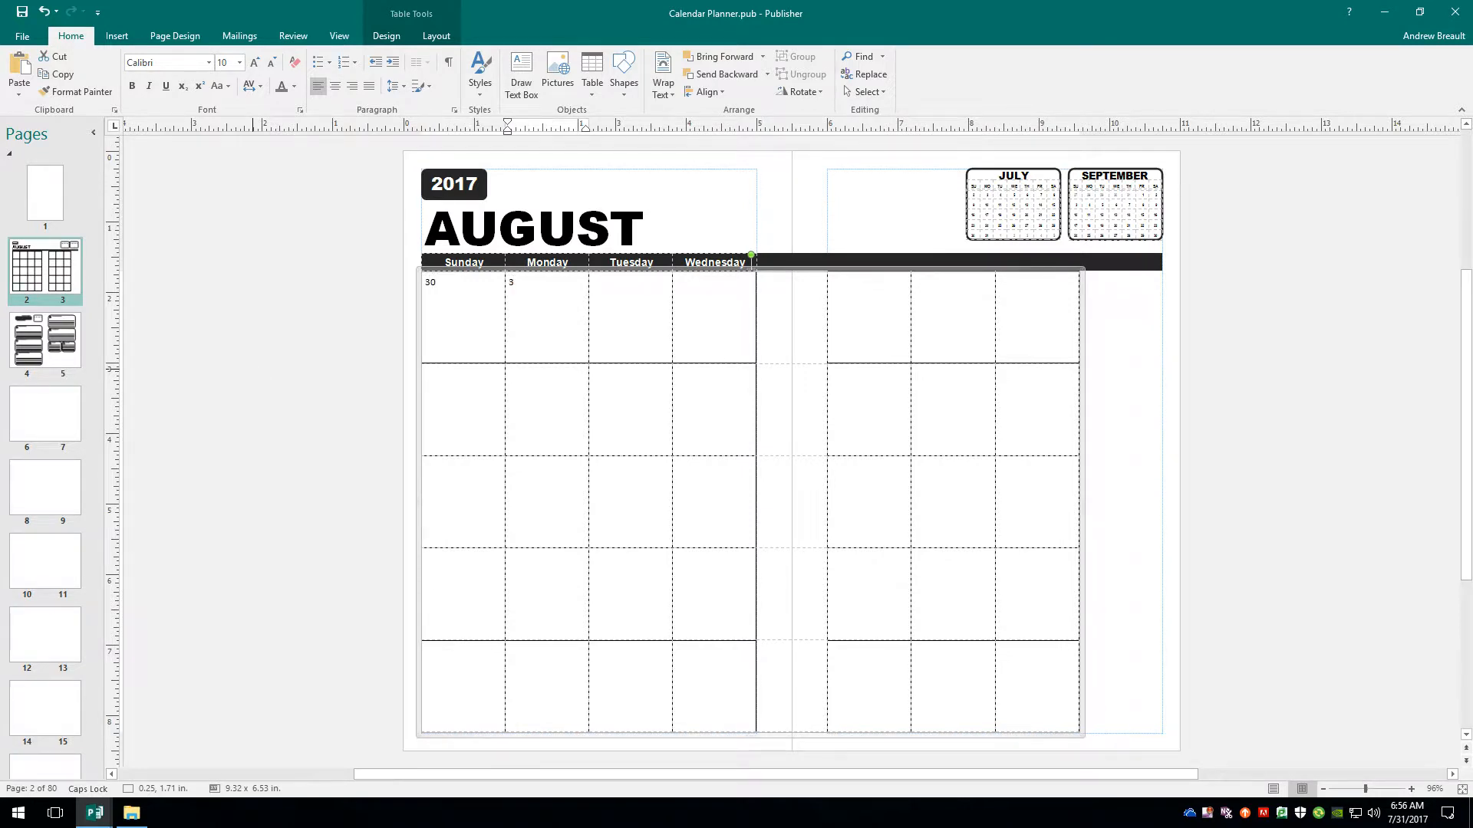
pyautogui.write('1')
pyautogui.press('Tab')
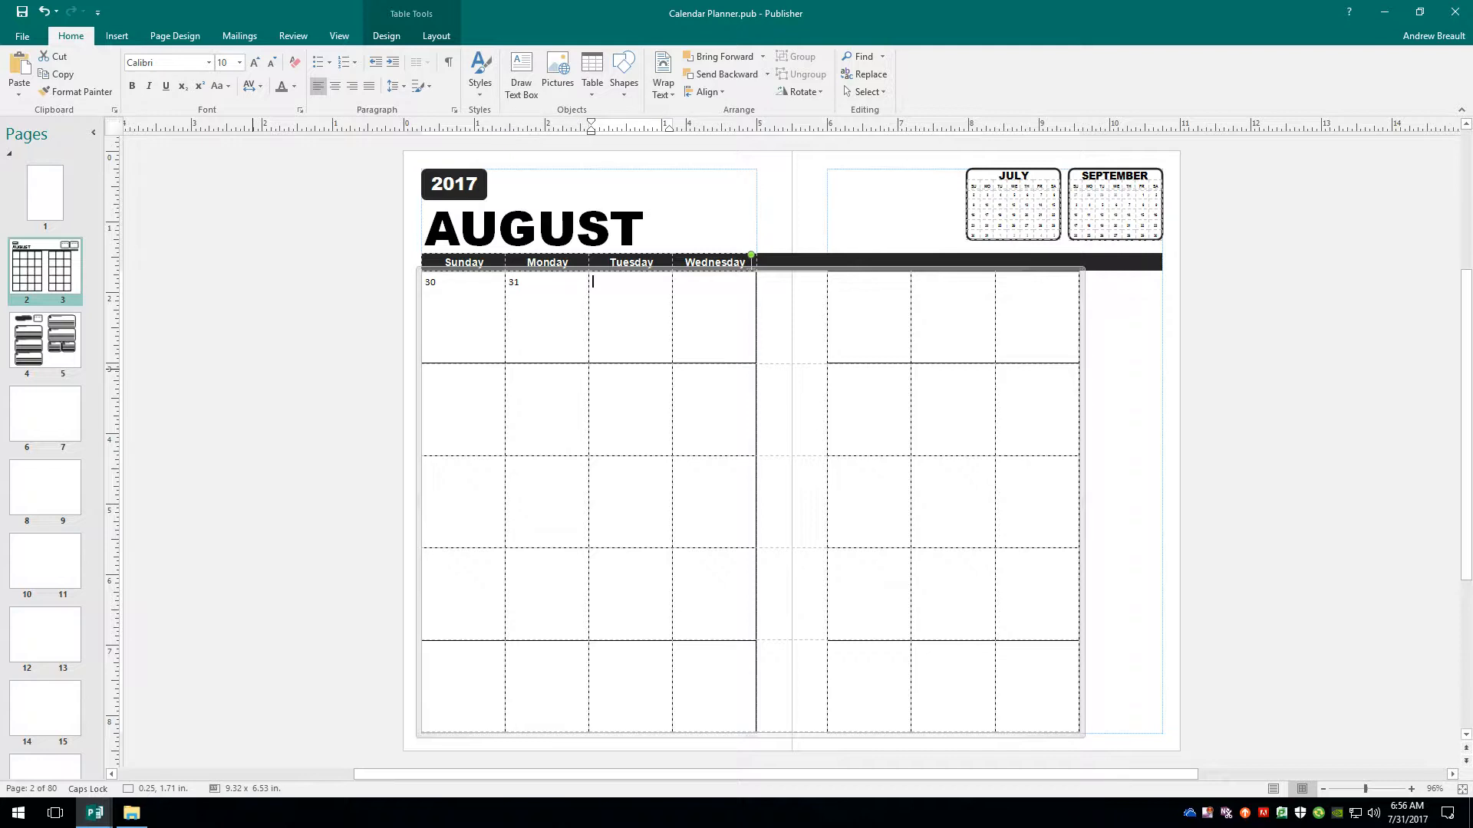
pyautogui.write('1')
pyautogui.press('Tab')
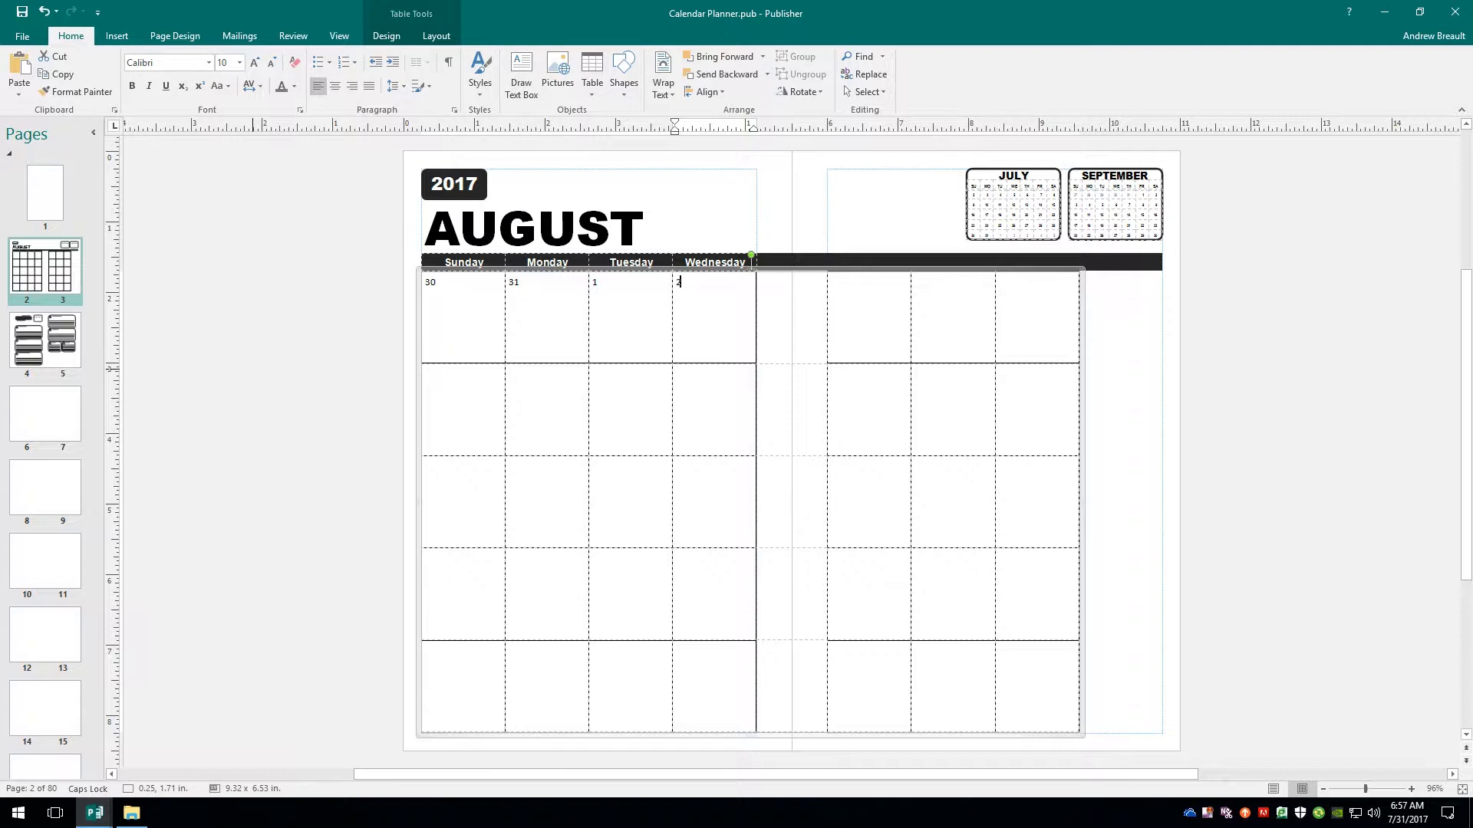
pyautogui.press('Tab')
pyautogui.press('Tab')
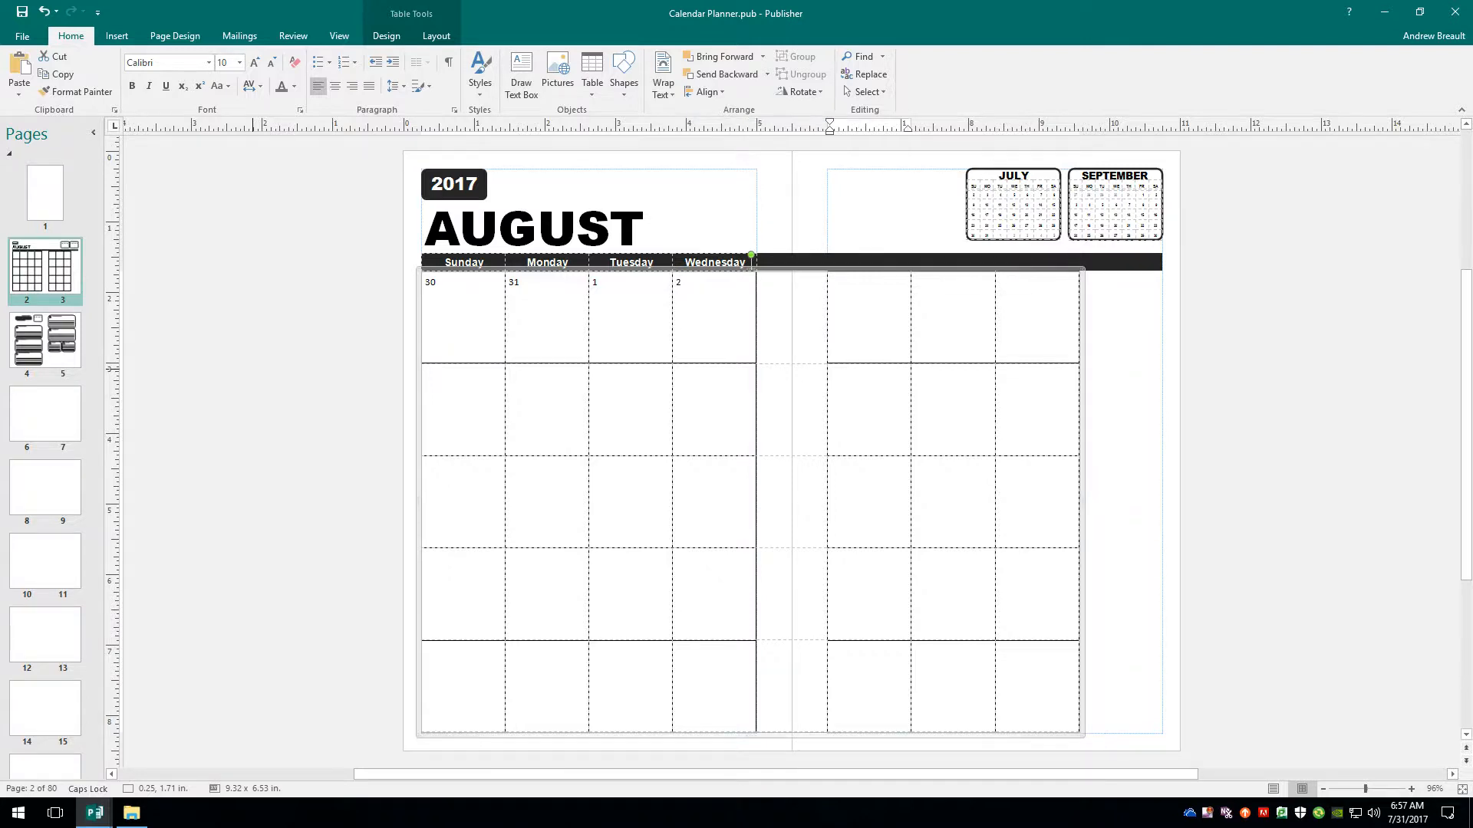
pyautogui.press('Tab')
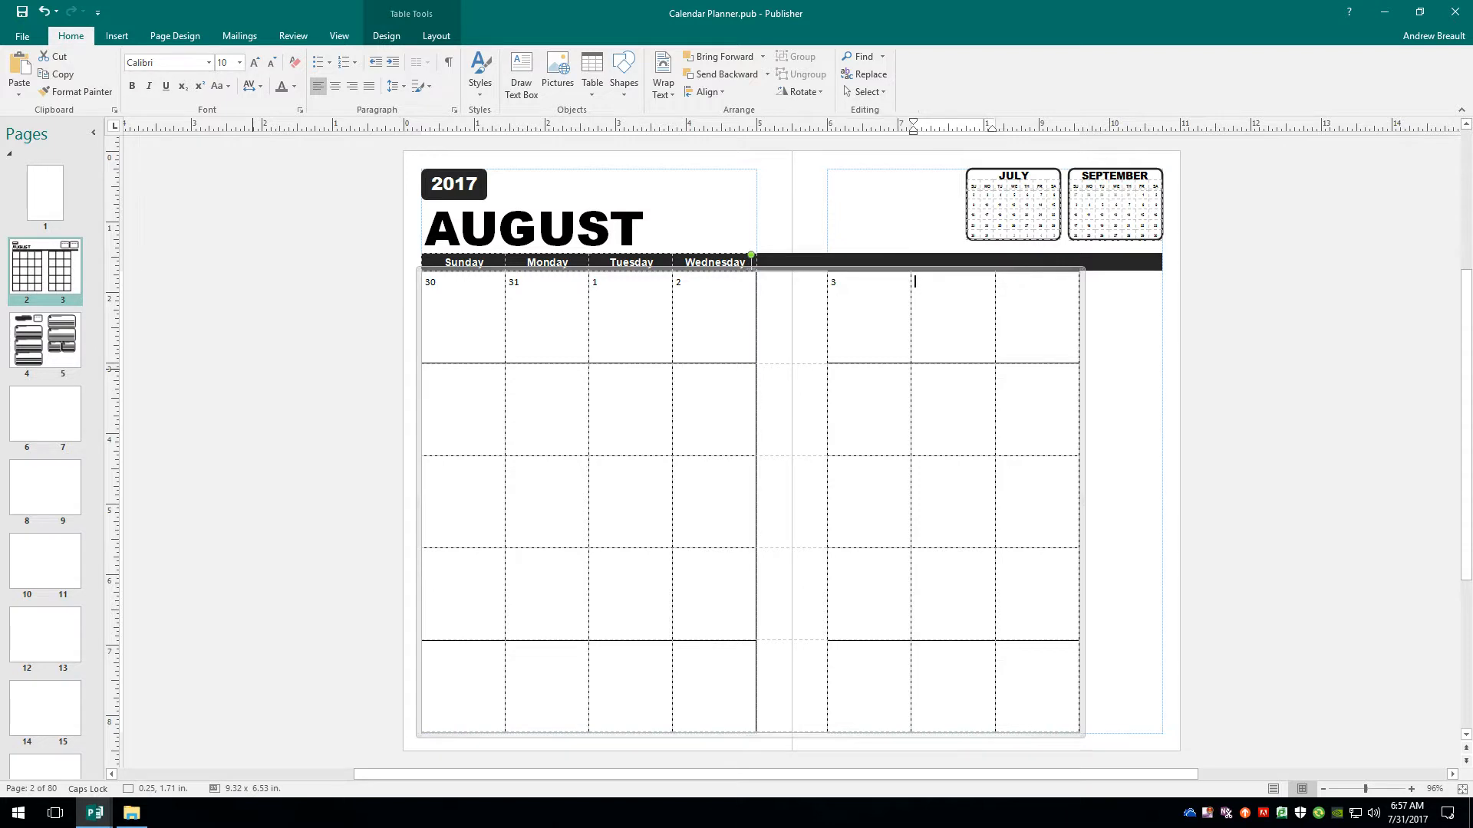
pyautogui.write('4')
pyautogui.press('Tab')
pyautogui.write('5')
pyautogui.press('Tab')
# Fill August's second row with the dates 6 to 12, leaving the gutter cell blank.
pyautogui.write('6')
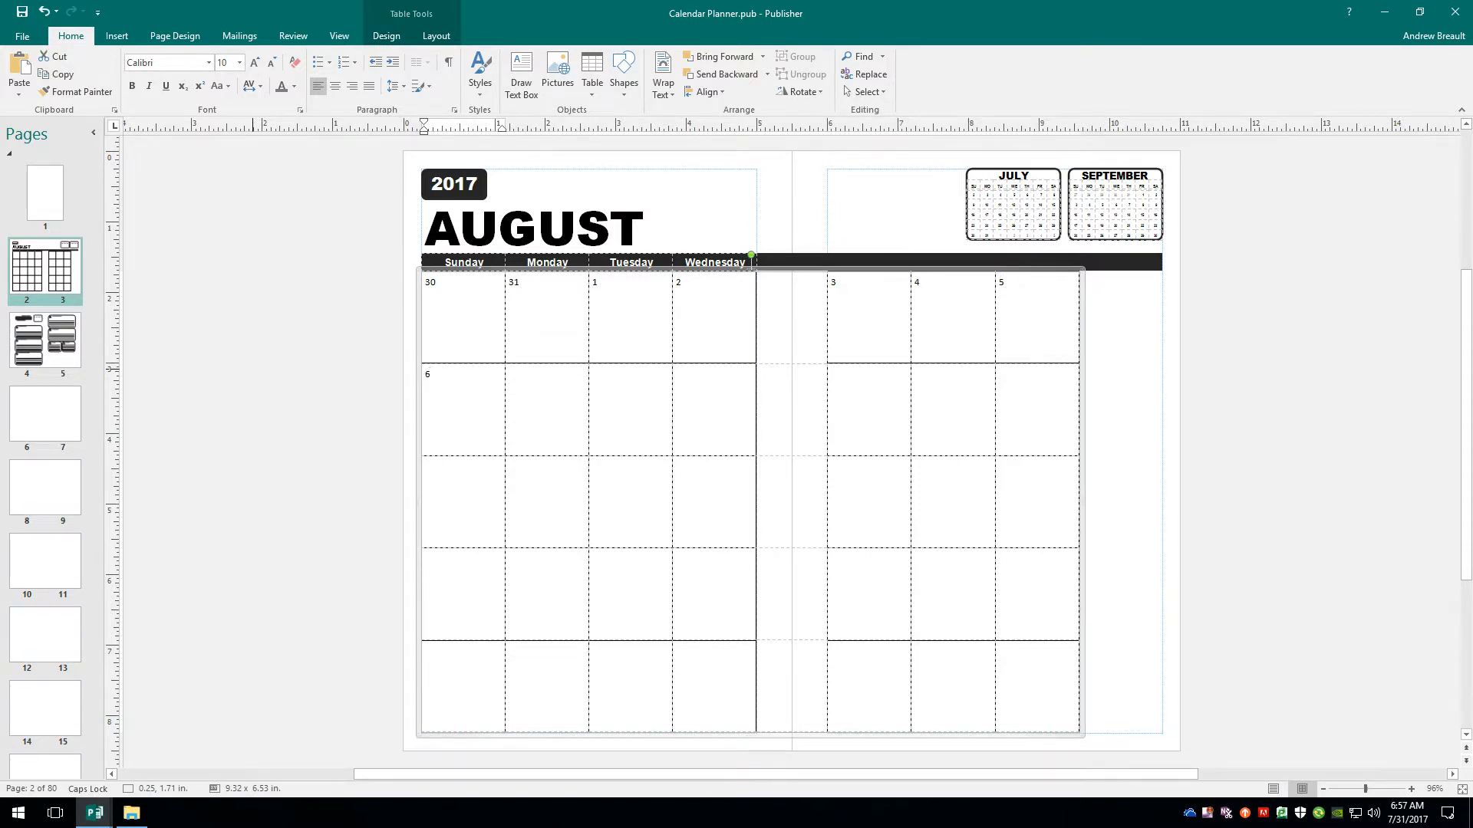
pyautogui.press('Tab')
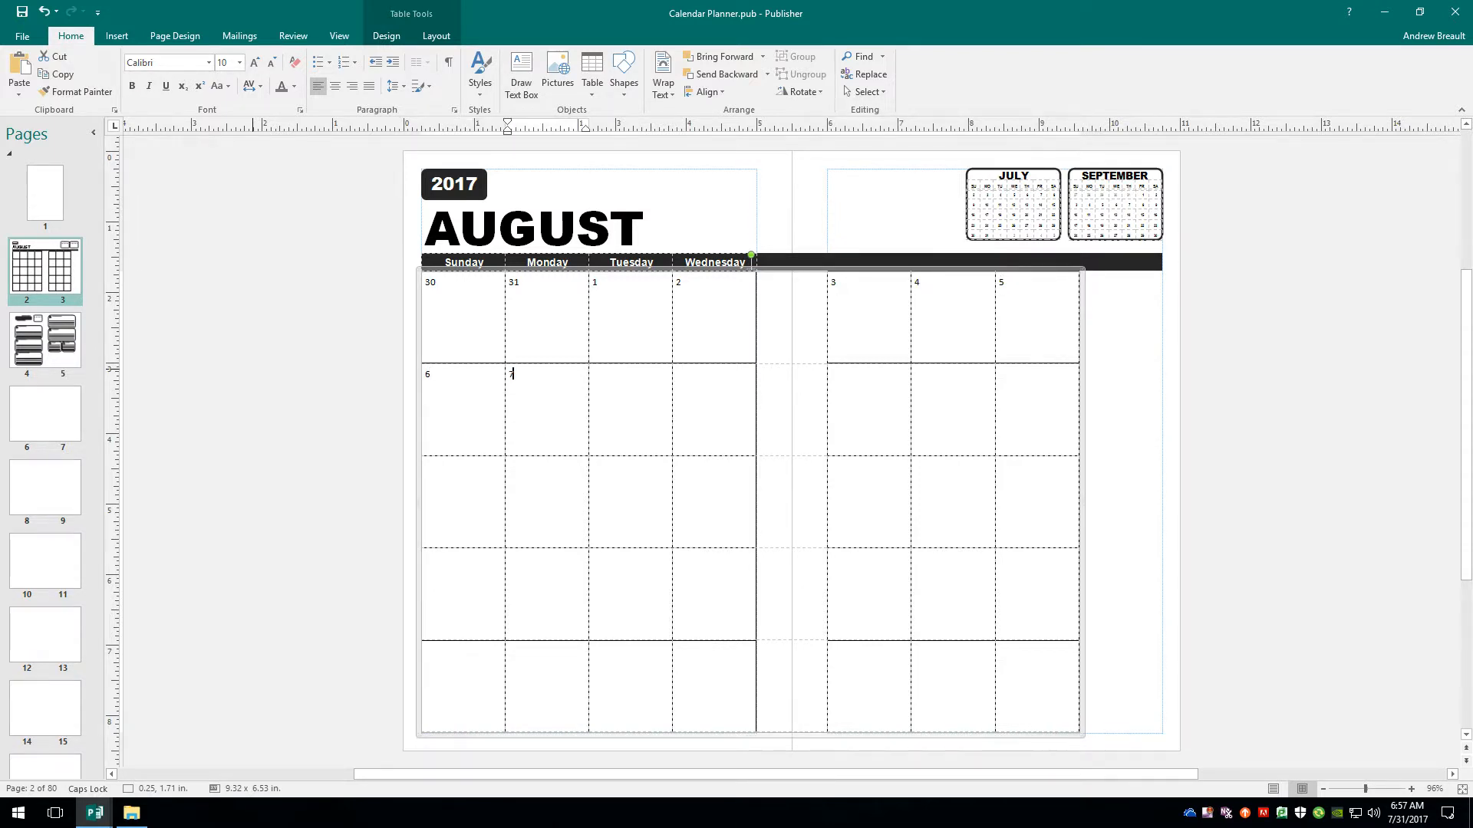
pyautogui.write('7')
pyautogui.press('Tab')
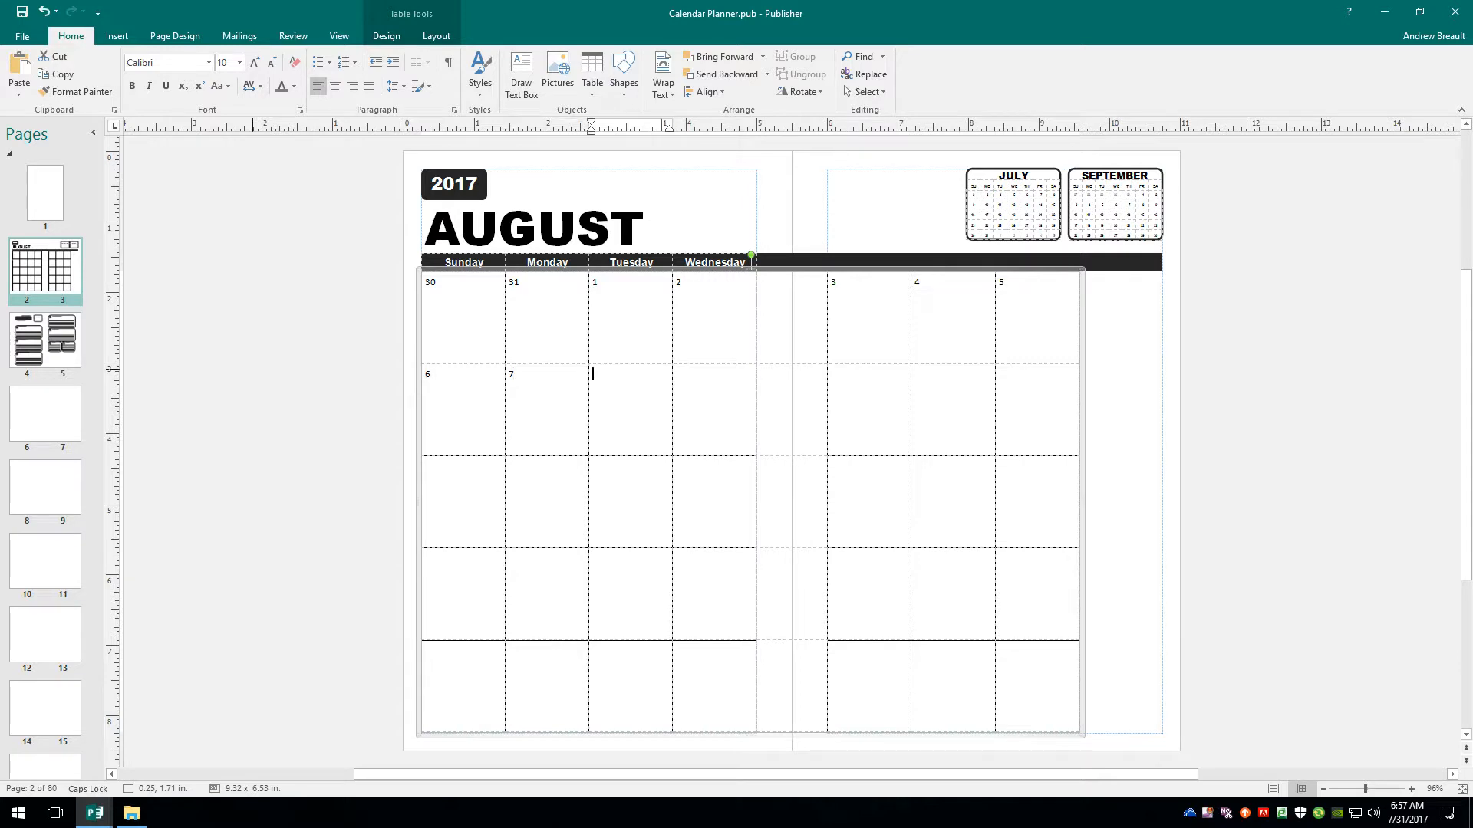
pyautogui.write('8')
pyautogui.press('Tab')
pyautogui.press('Tab')
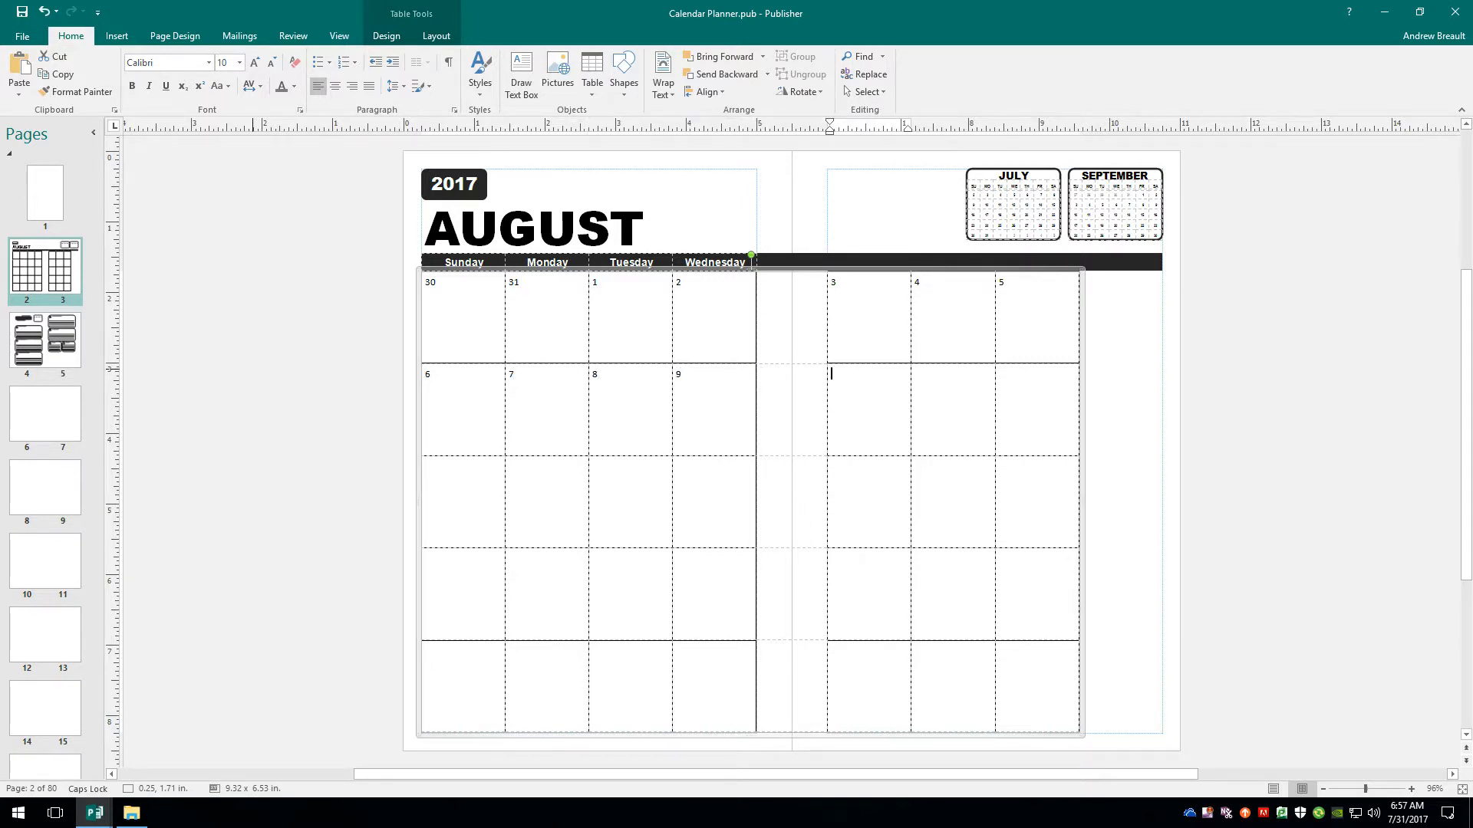
pyautogui.press('Tab')
pyautogui.write('11')
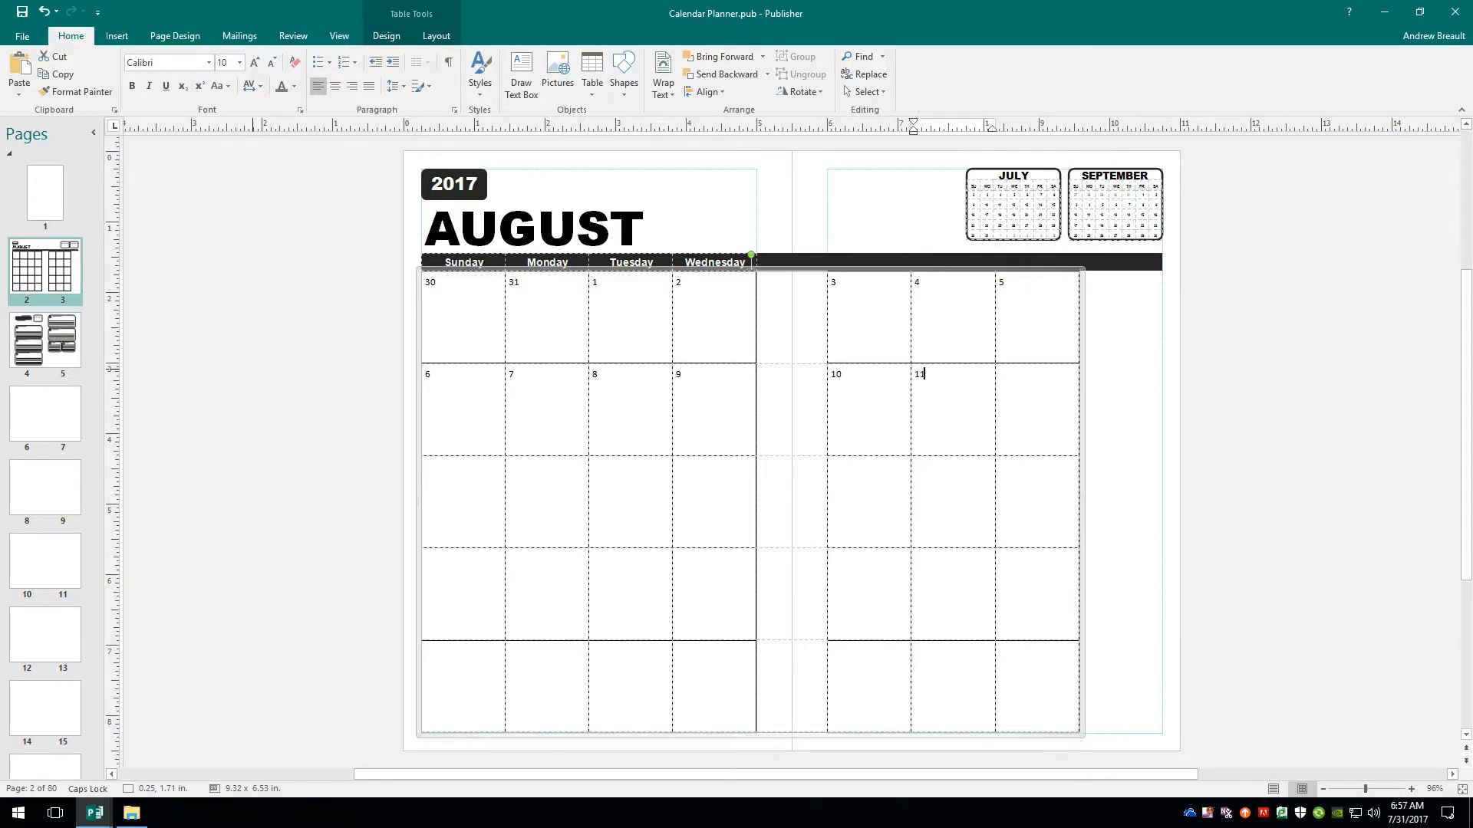
pyautogui.press('Tab')
pyautogui.write('12')
pyautogui.press('Tab')
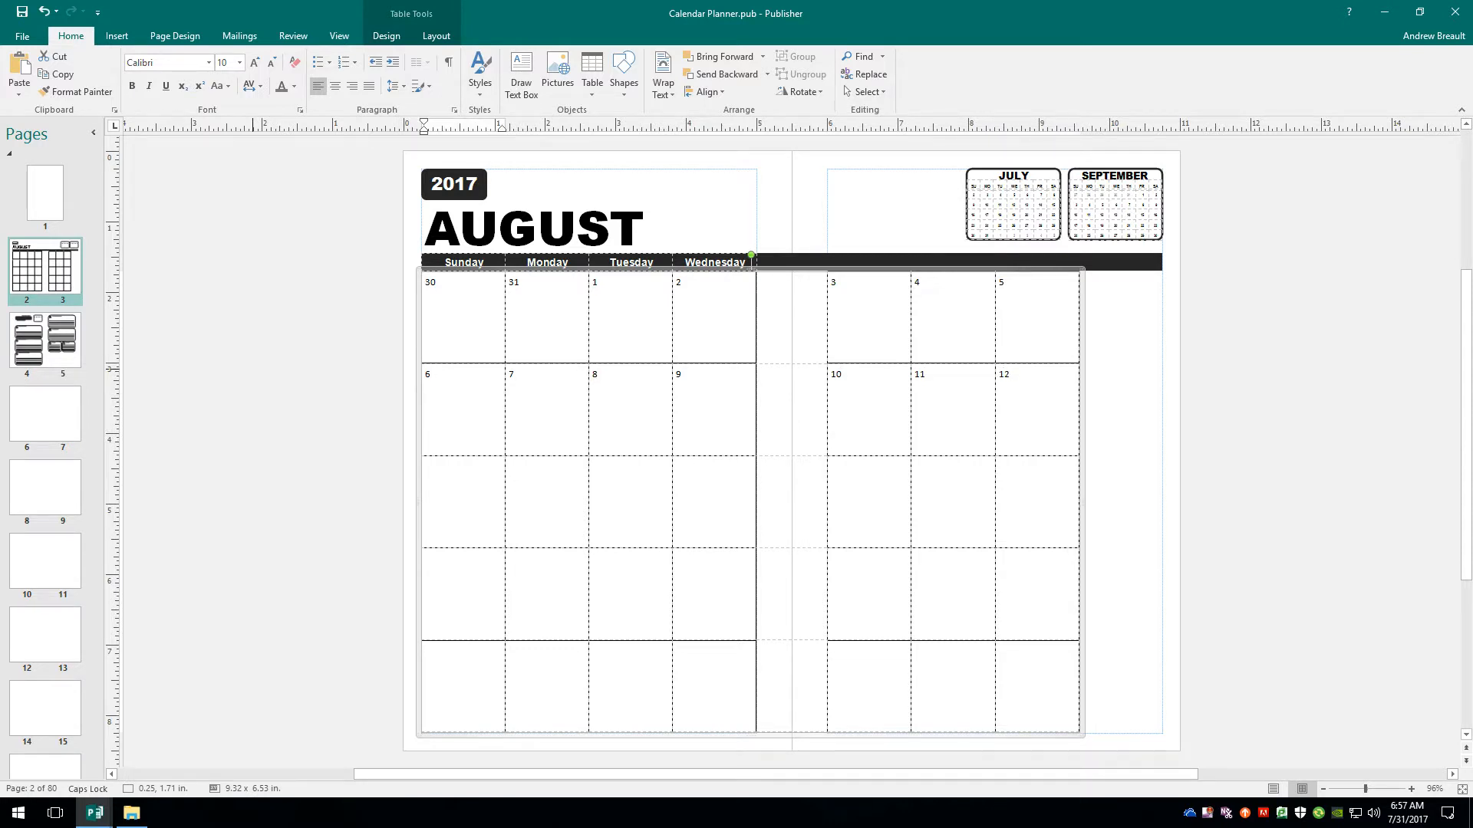
# Fill August's third row with the dates 13 to 19, leaving the gutter cell blank.
pyautogui.write('13')
pyautogui.press('Tab')
pyautogui.write('14')
pyautogui.press('Tab')
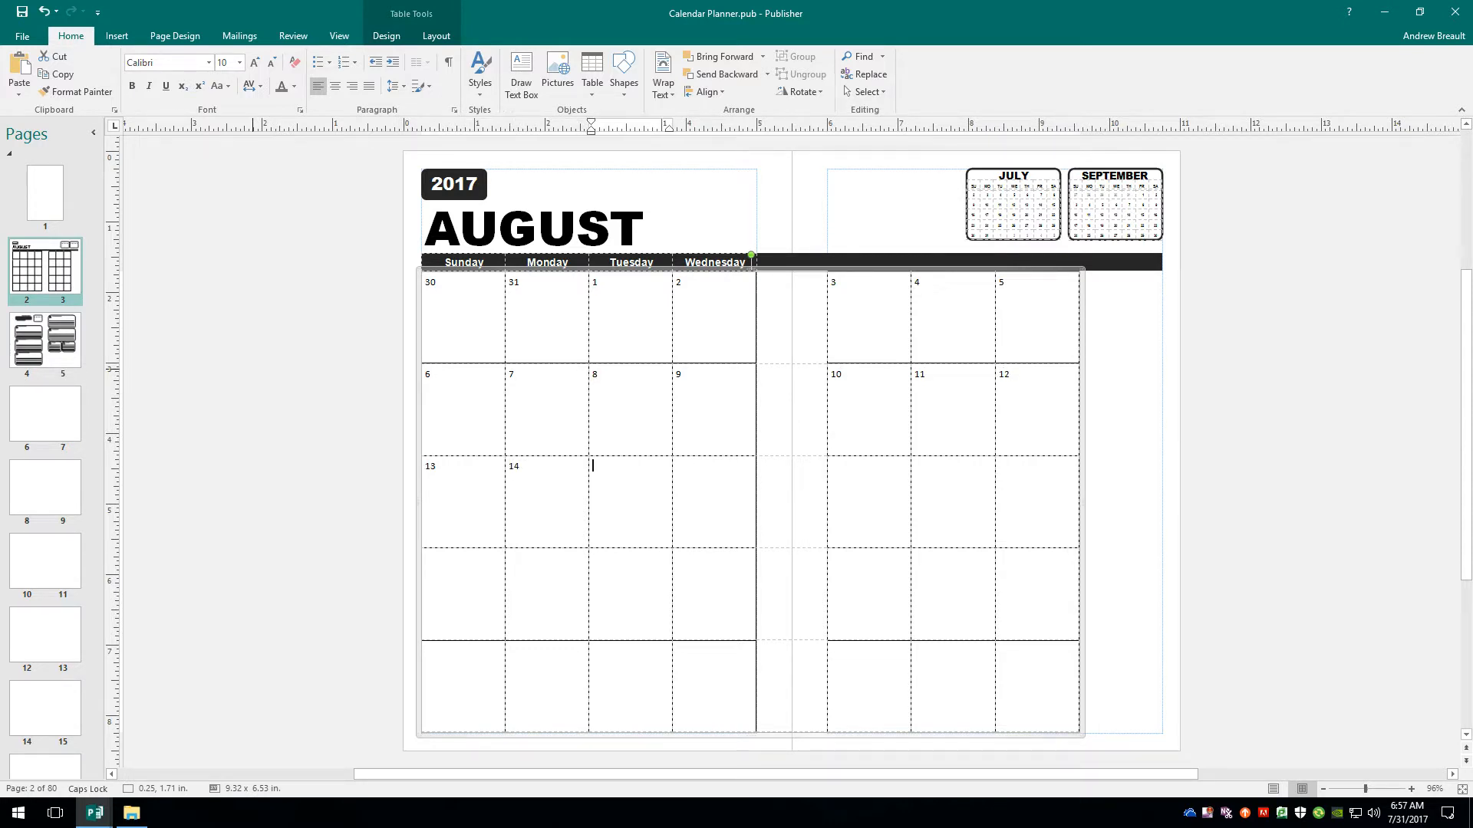
pyautogui.write('15')
pyautogui.press('Tab')
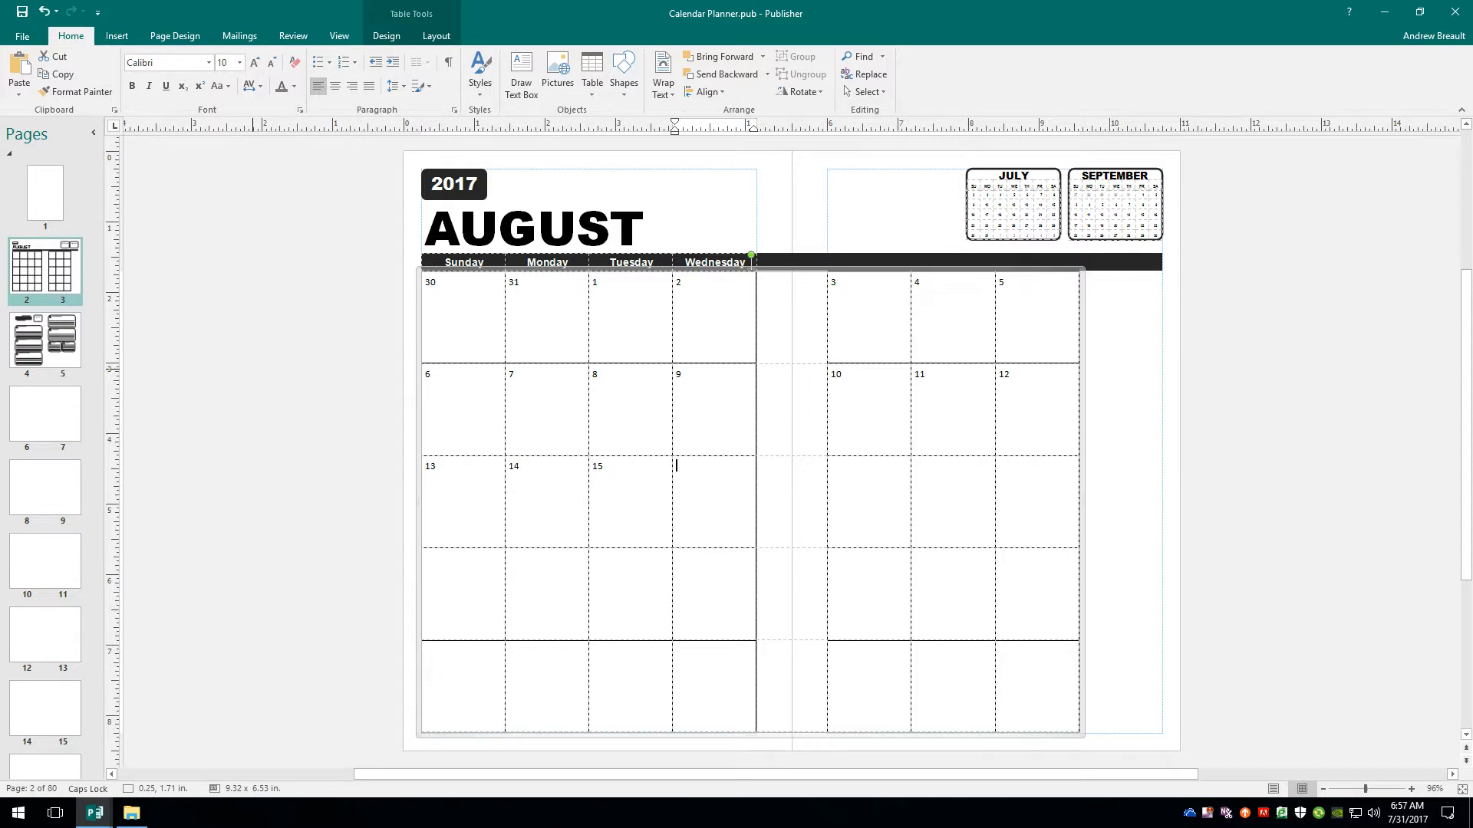
pyautogui.press('Tab')
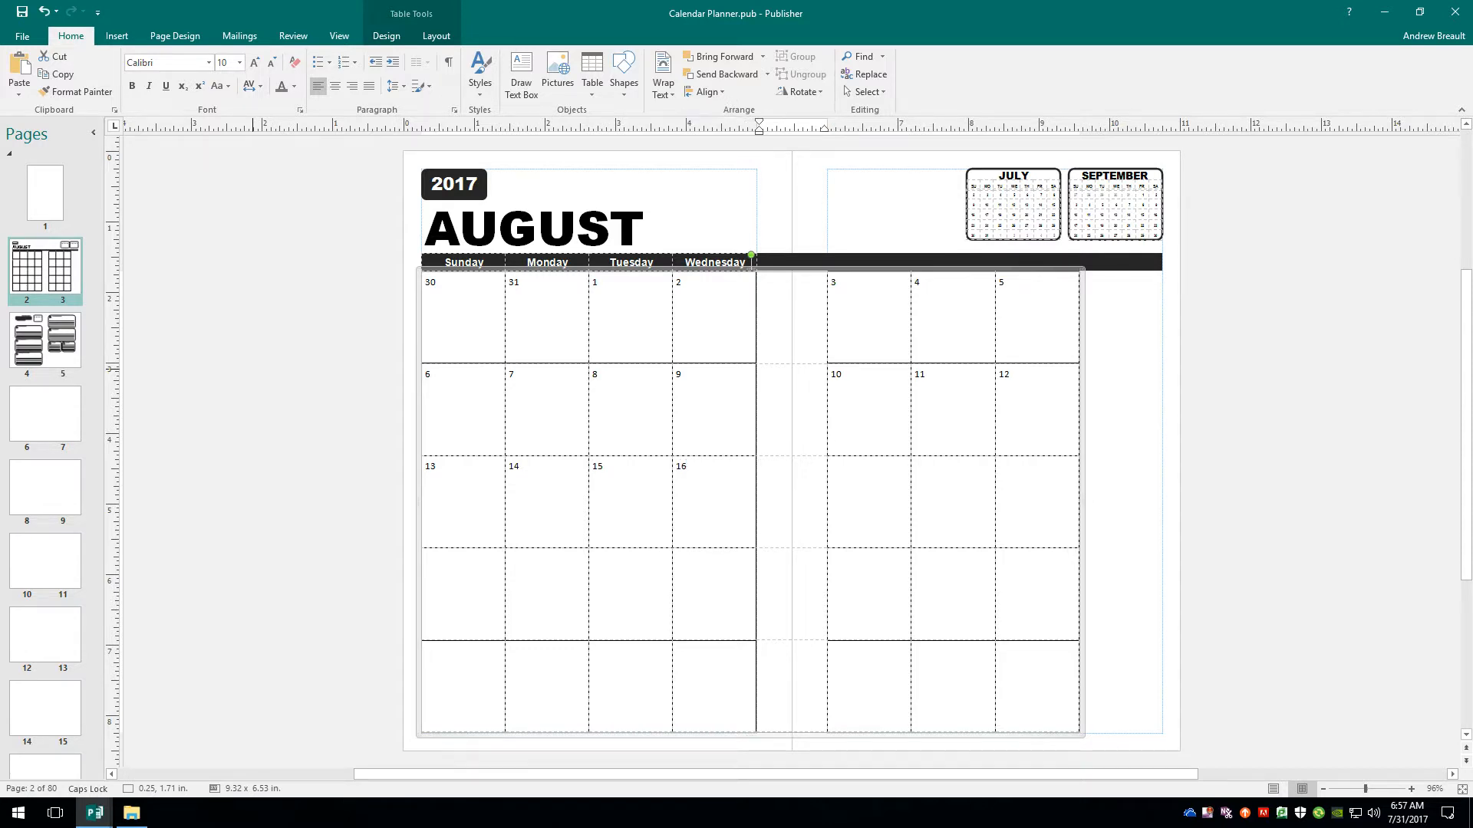
pyautogui.press('Tab')
pyautogui.write('17')
pyautogui.press('Tab')
pyautogui.write('1')
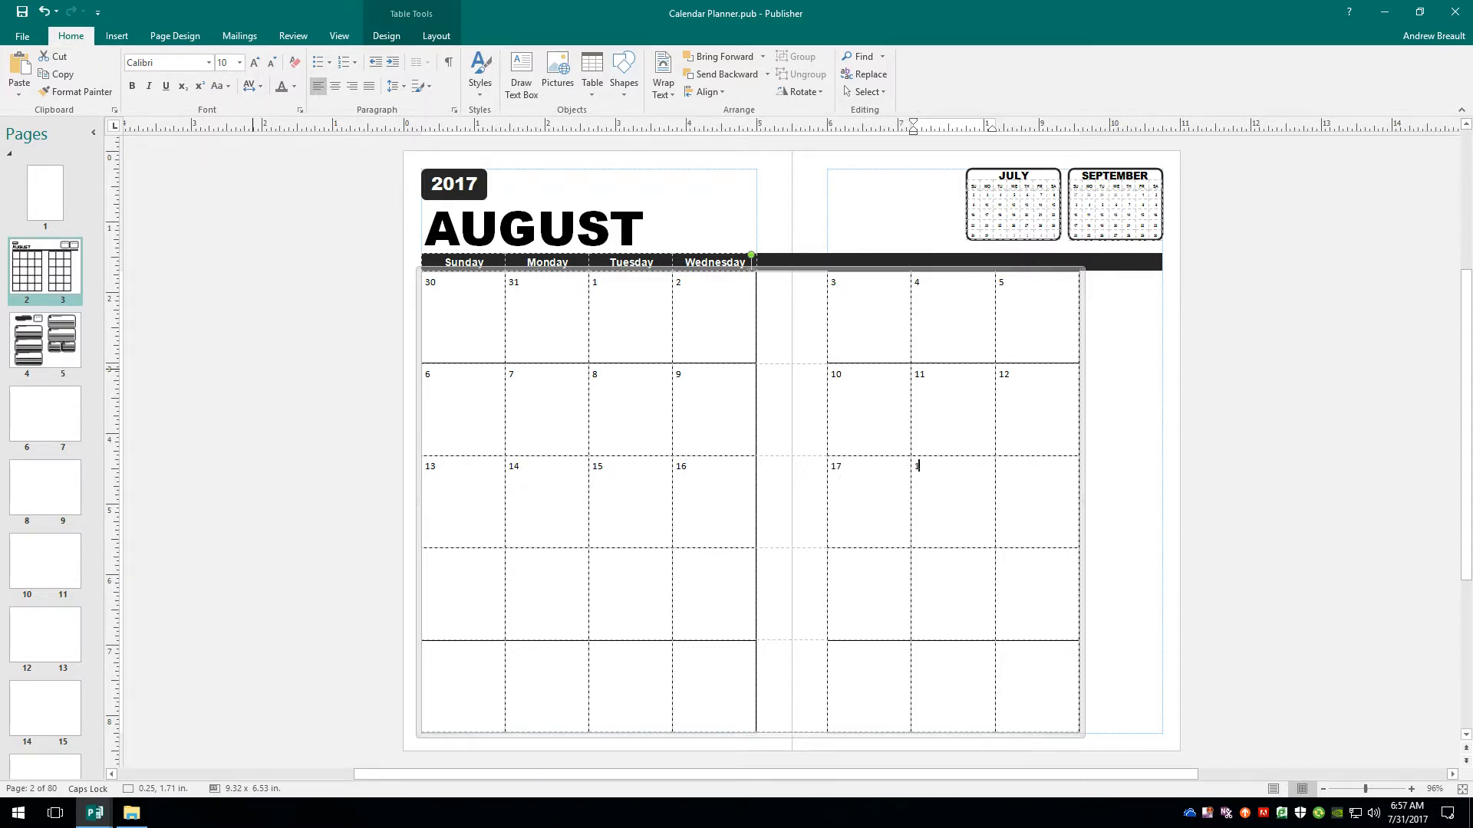
pyautogui.write('8')
pyautogui.press('Tab')
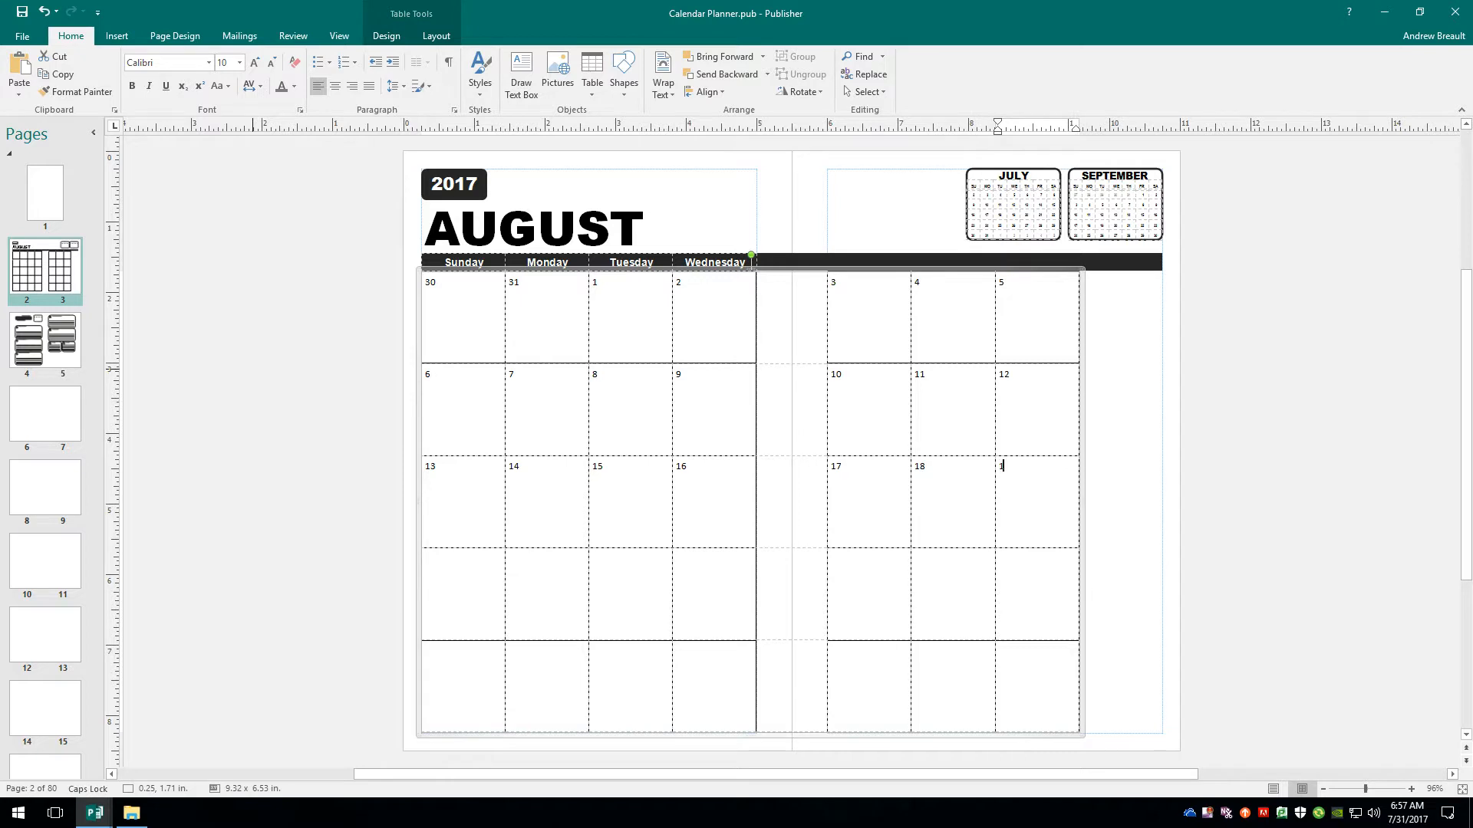
pyautogui.press('Tab')
# Fill August's fourth row with the dates 20 to 26, leaving the gutter cell blank.
pyautogui.write('20')
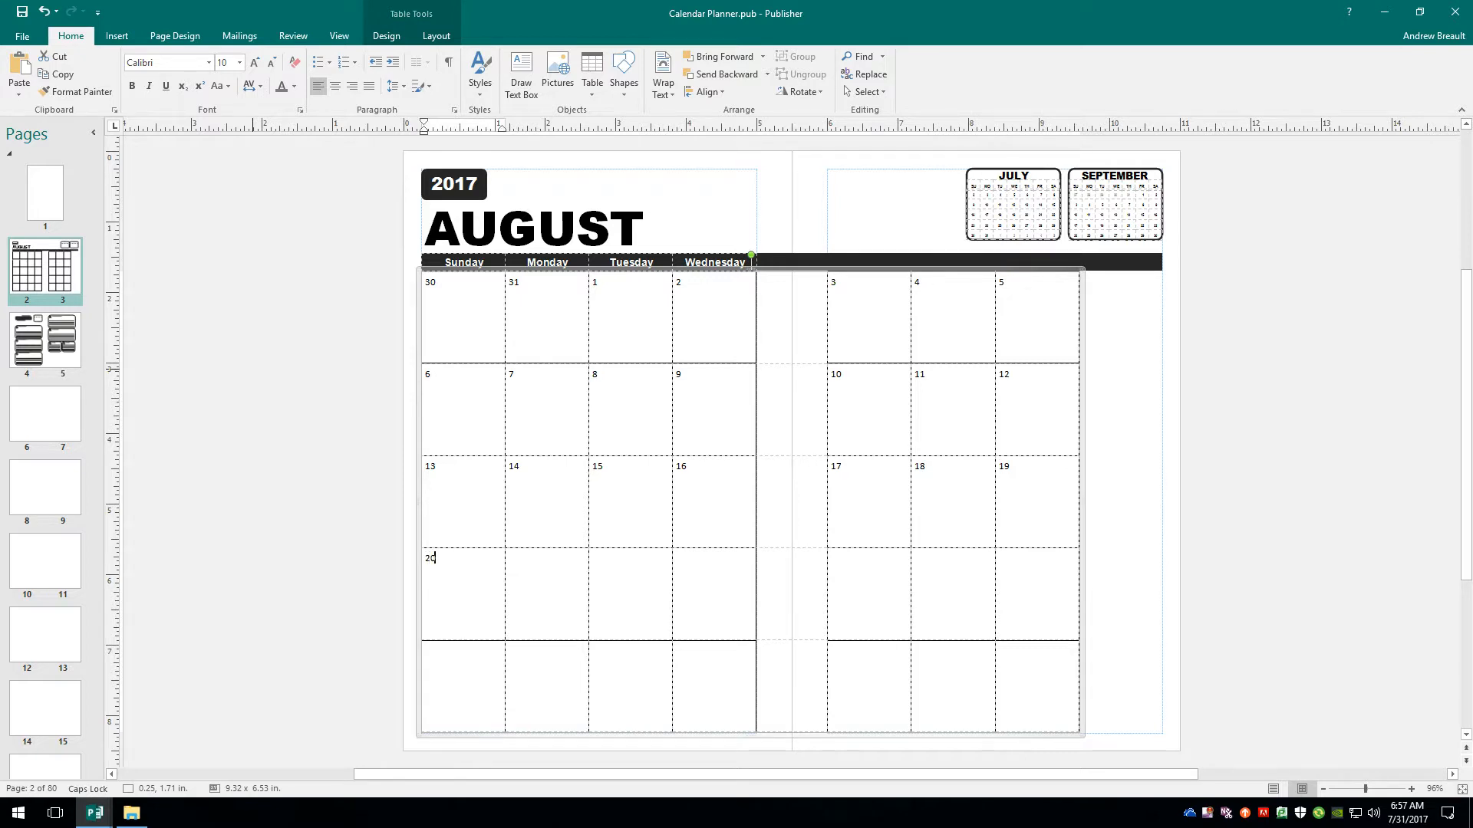
pyautogui.press('Tab')
pyautogui.press('Tab')
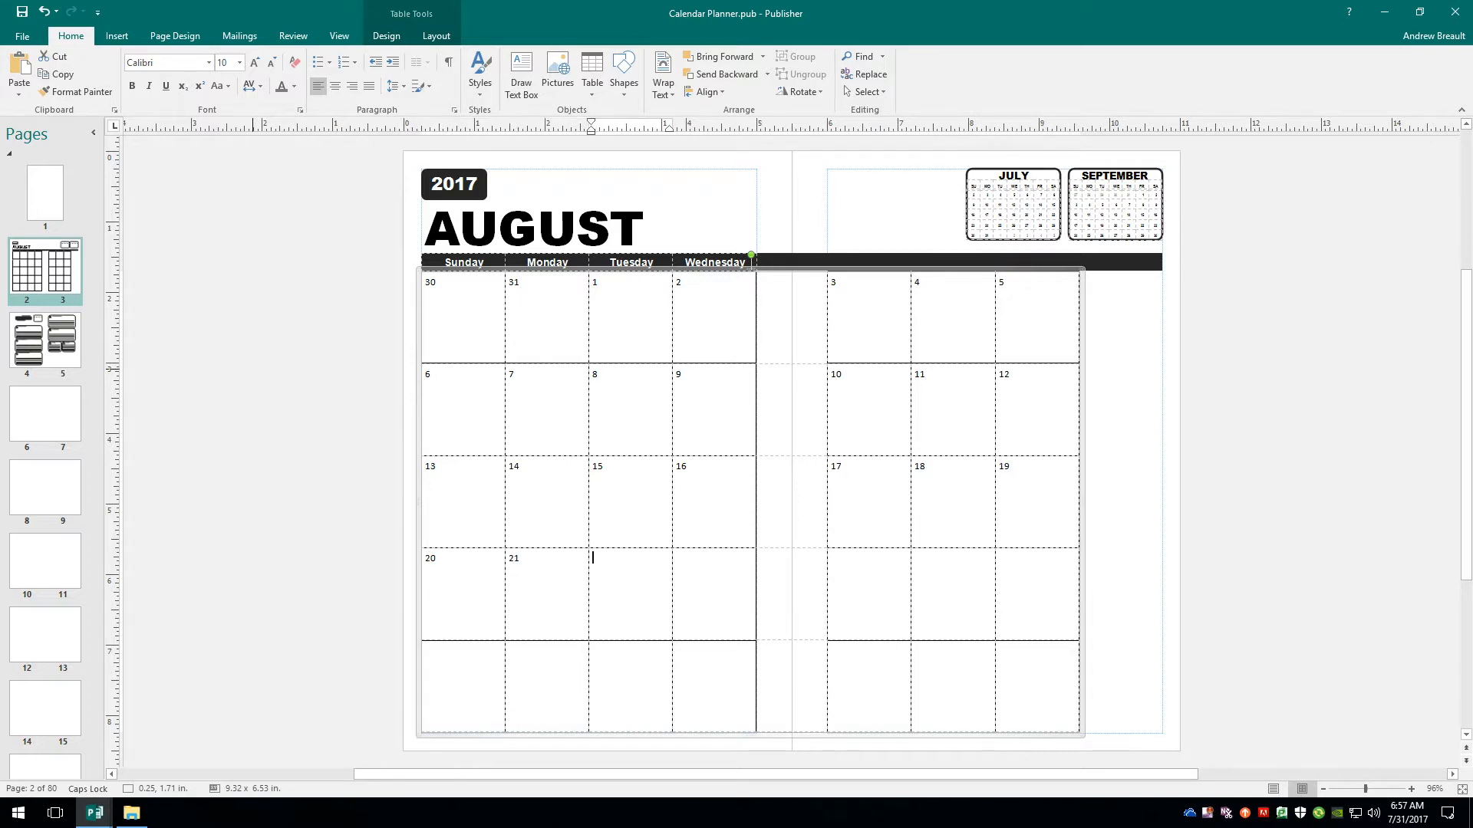
pyautogui.write('22')
pyautogui.press('Tab')
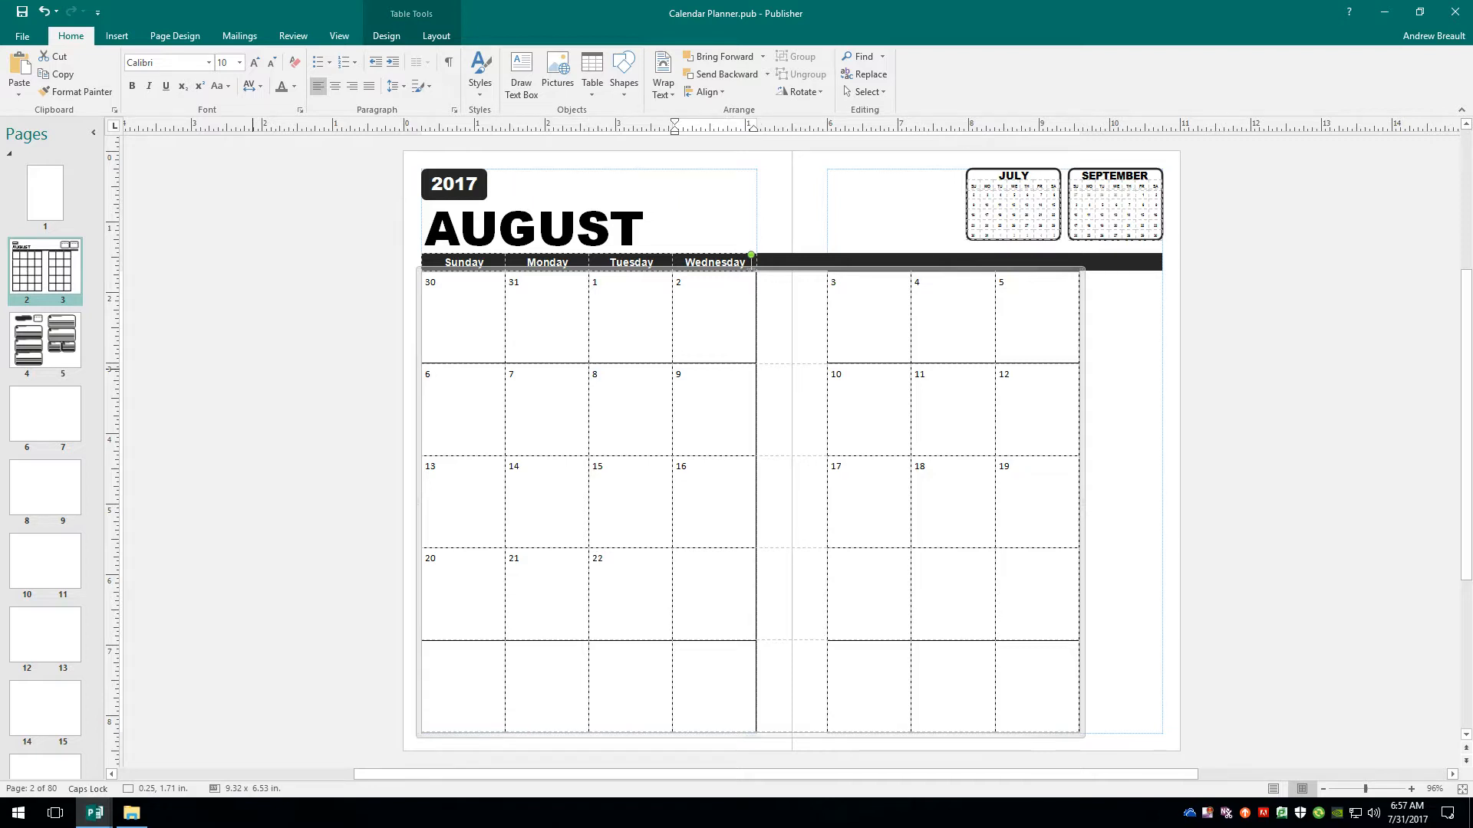
pyautogui.write('23')
pyautogui.press('Tab')
pyautogui.press('Tab')
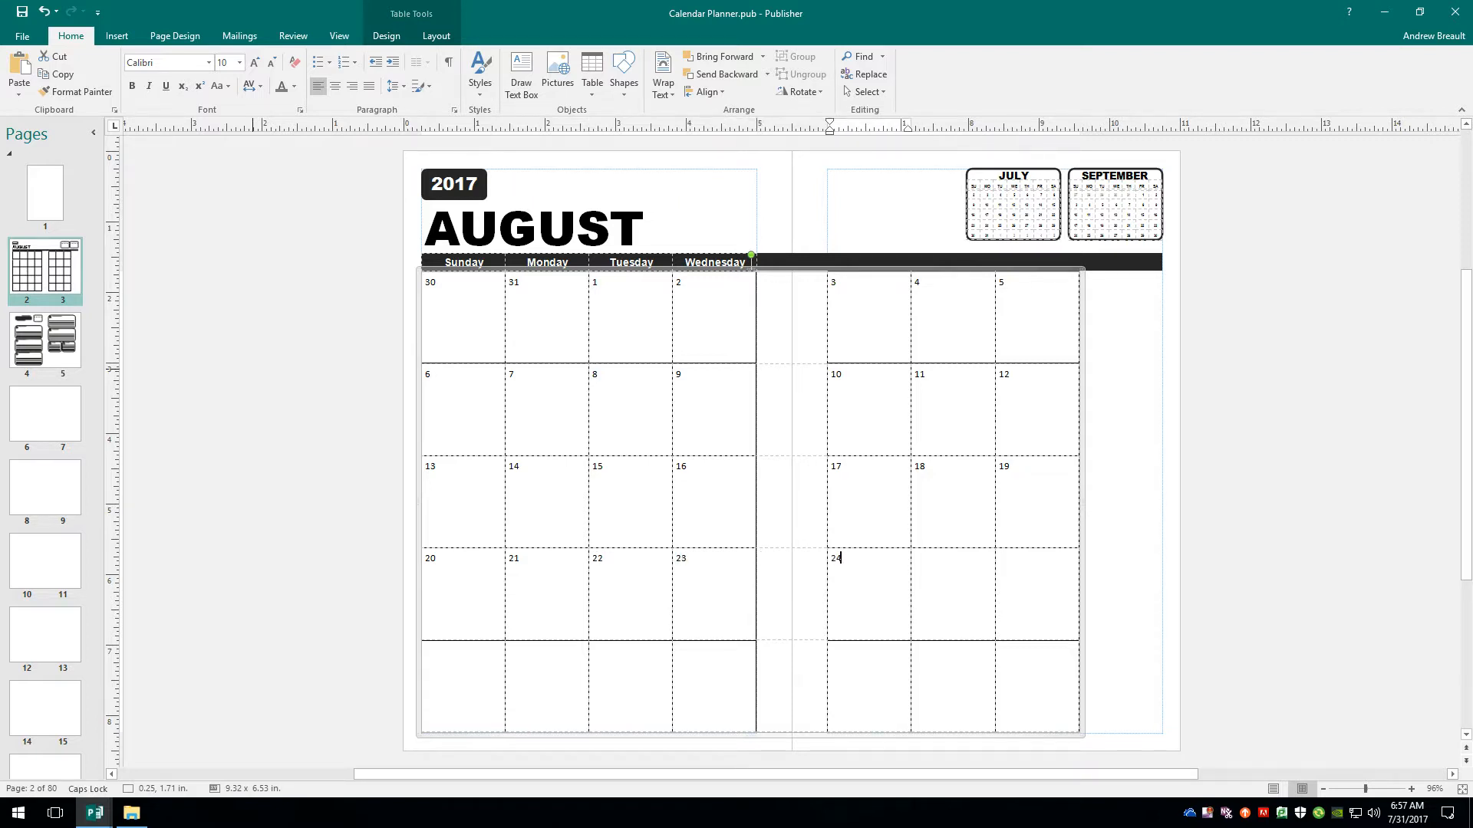
pyautogui.press('Tab')
pyautogui.write('25')
pyautogui.press('Tab')
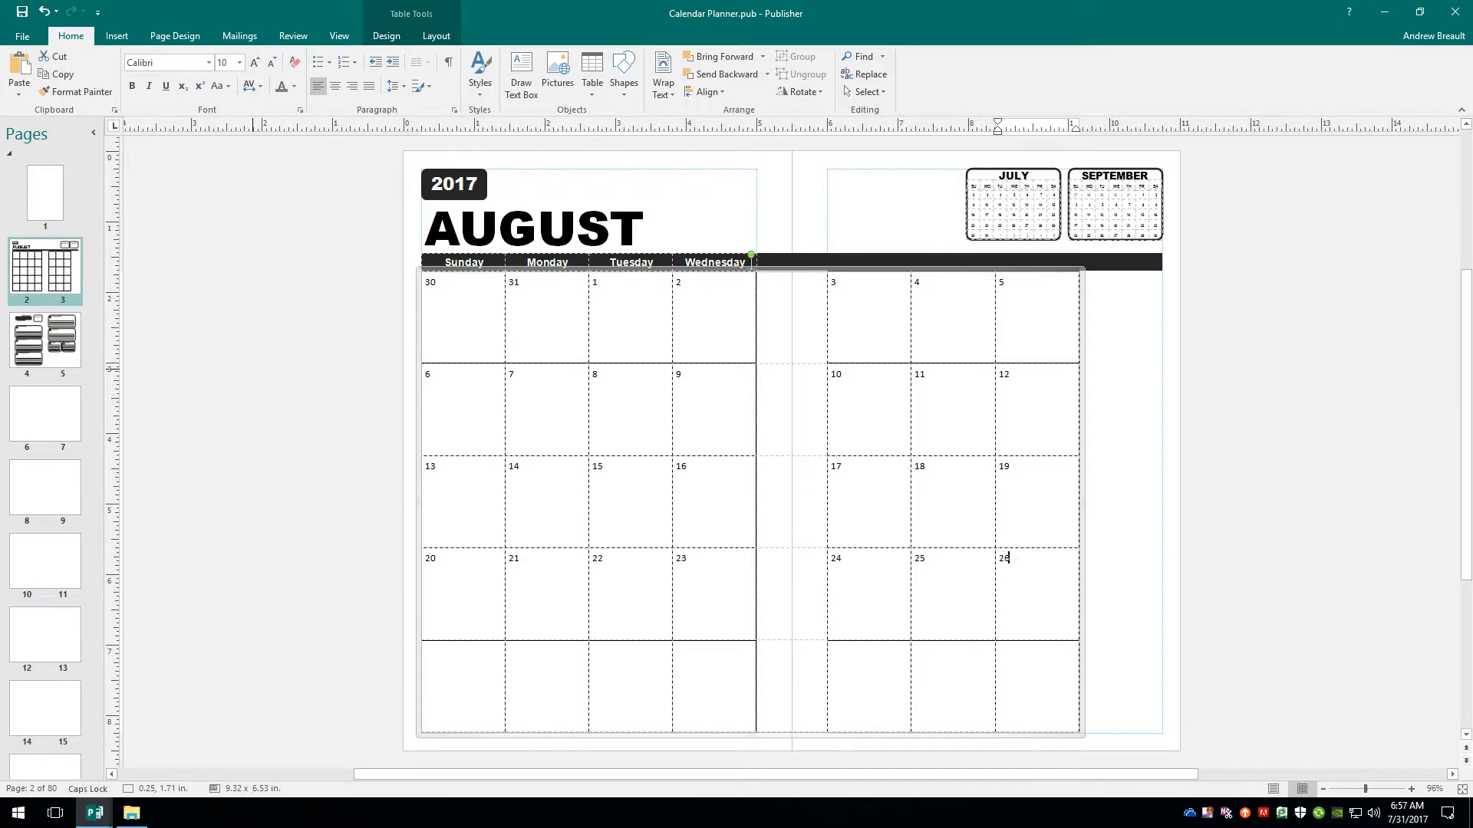
pyautogui.press('Tab')
# Fill August's fifth row with 27 to 31 and the following month's 1 and 2, leaving the gutter cell blank.
pyautogui.write('27')
pyautogui.press('Tab')
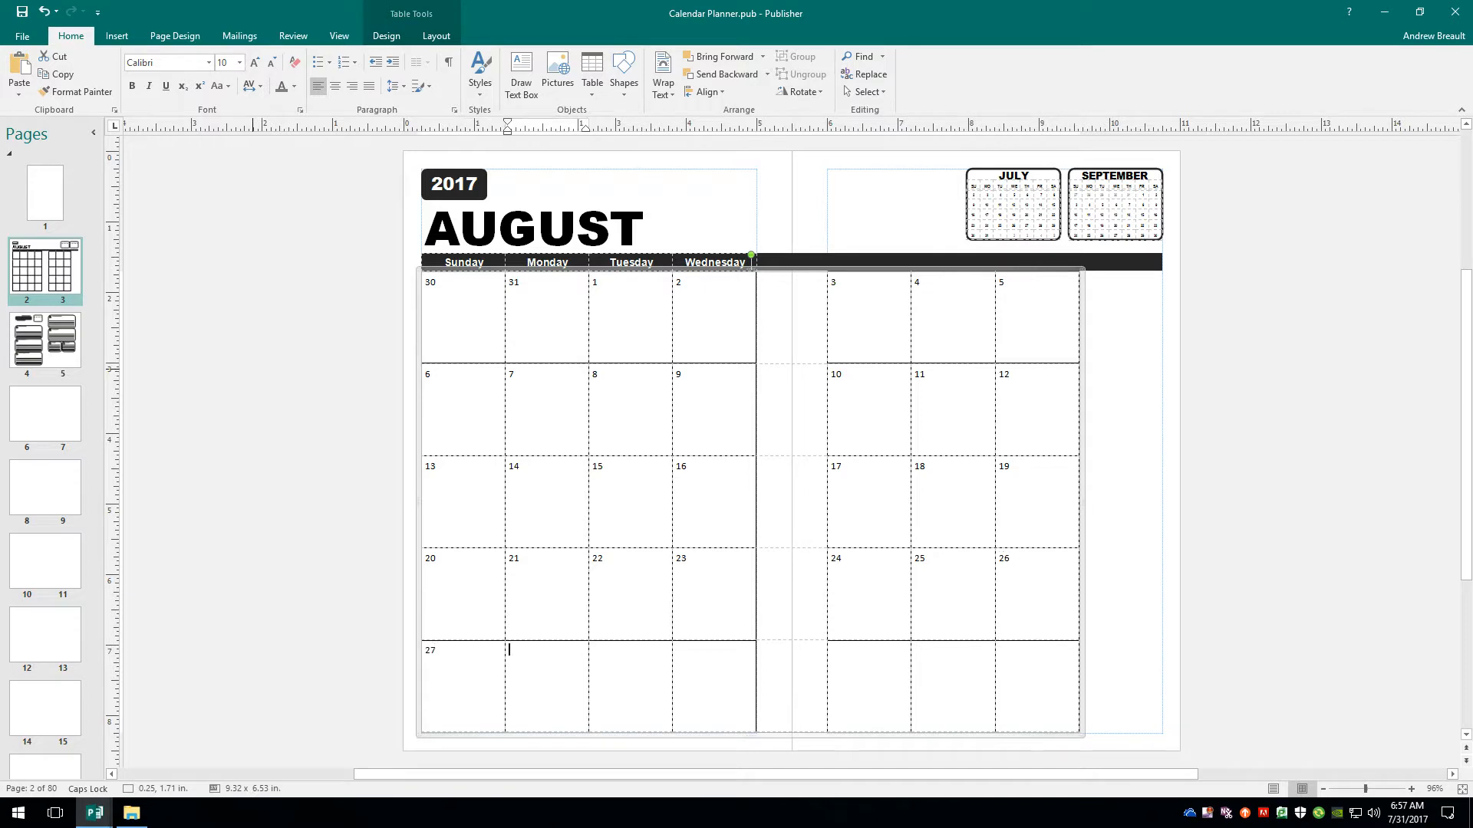
pyautogui.write('28')
pyautogui.press('Tab')
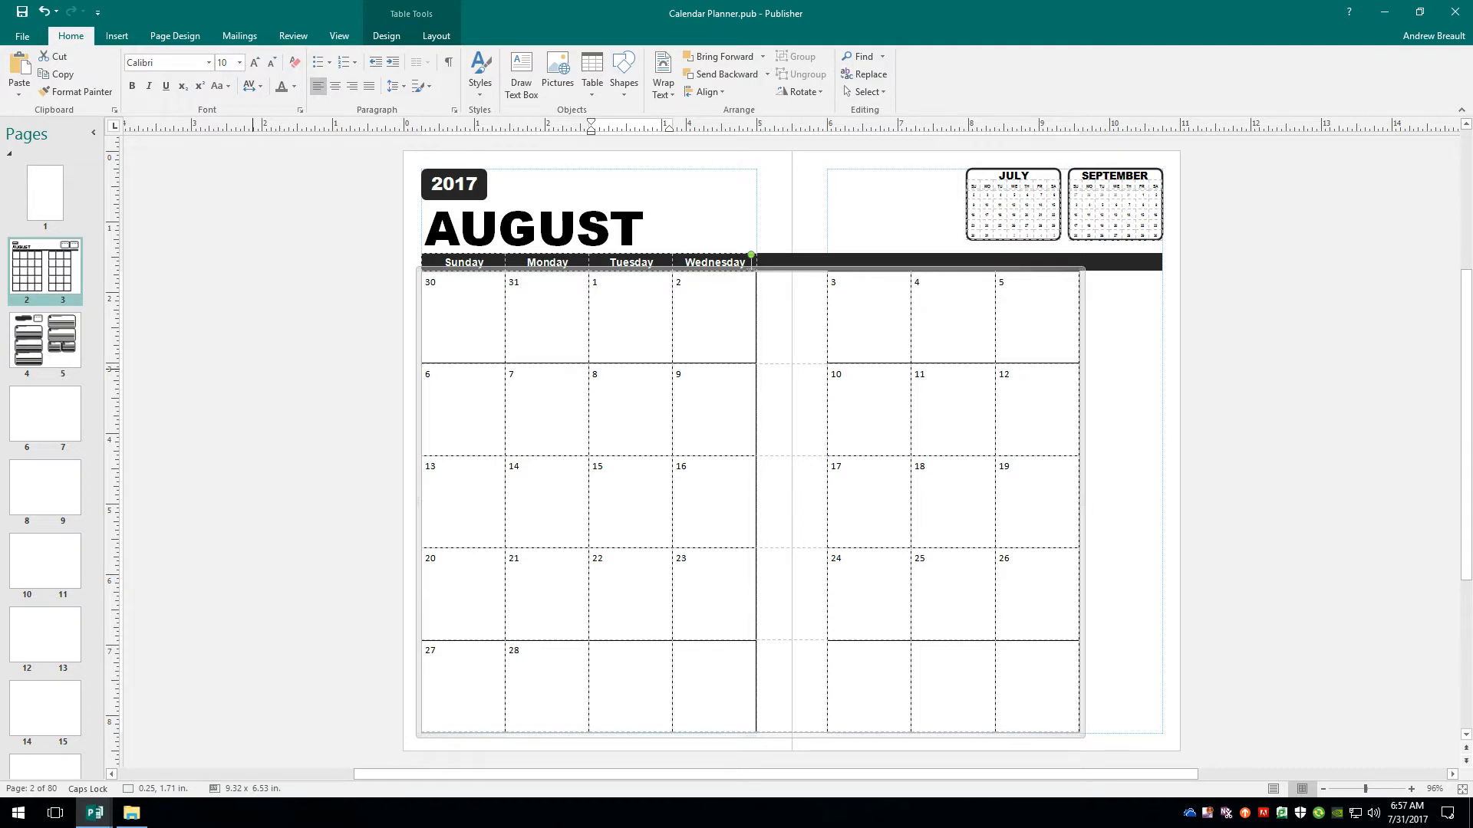
pyautogui.press('Tab')
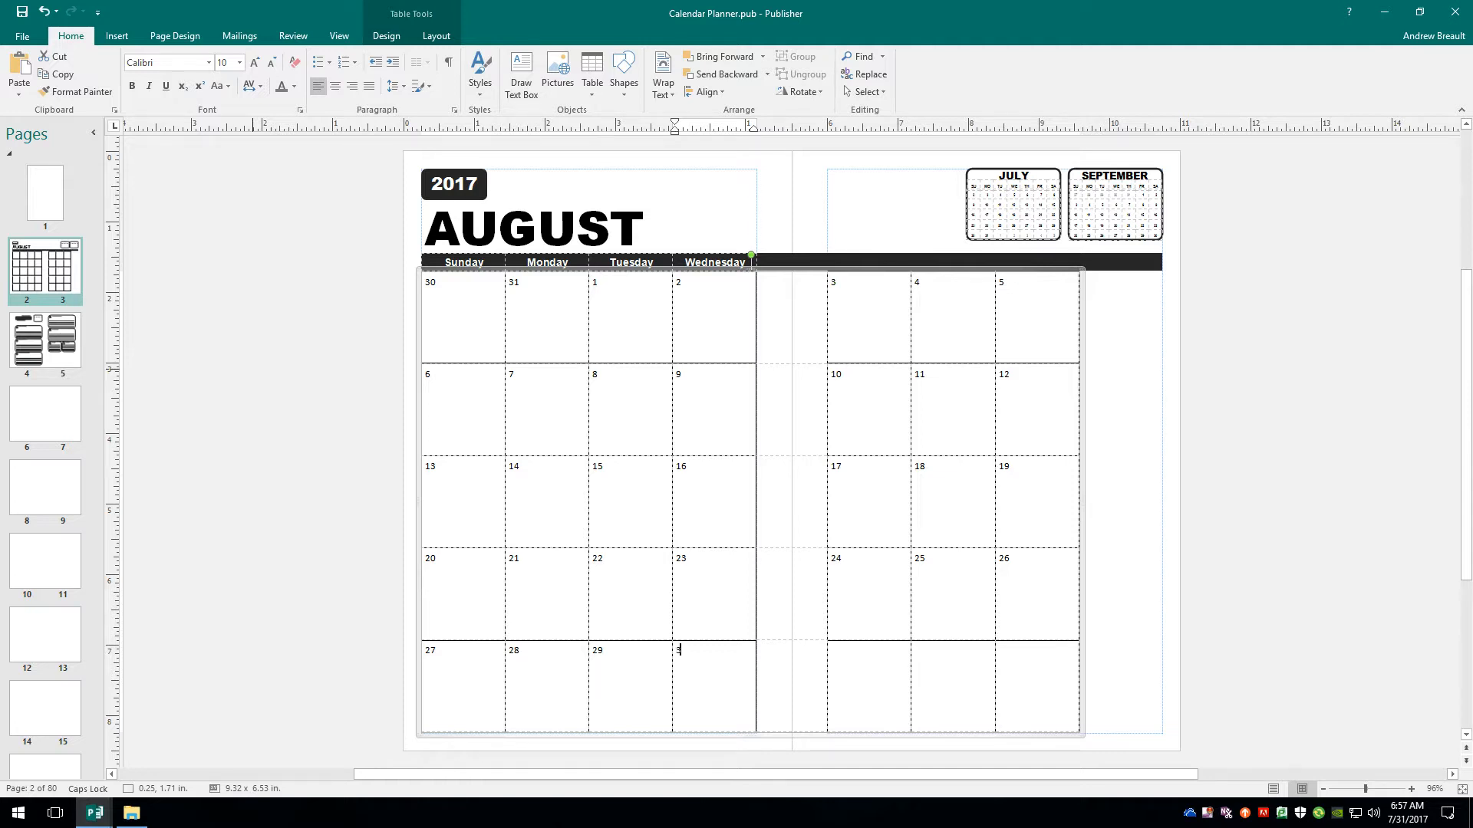
pyautogui.write('30')
pyautogui.press('Tab')
pyautogui.press('Tab')
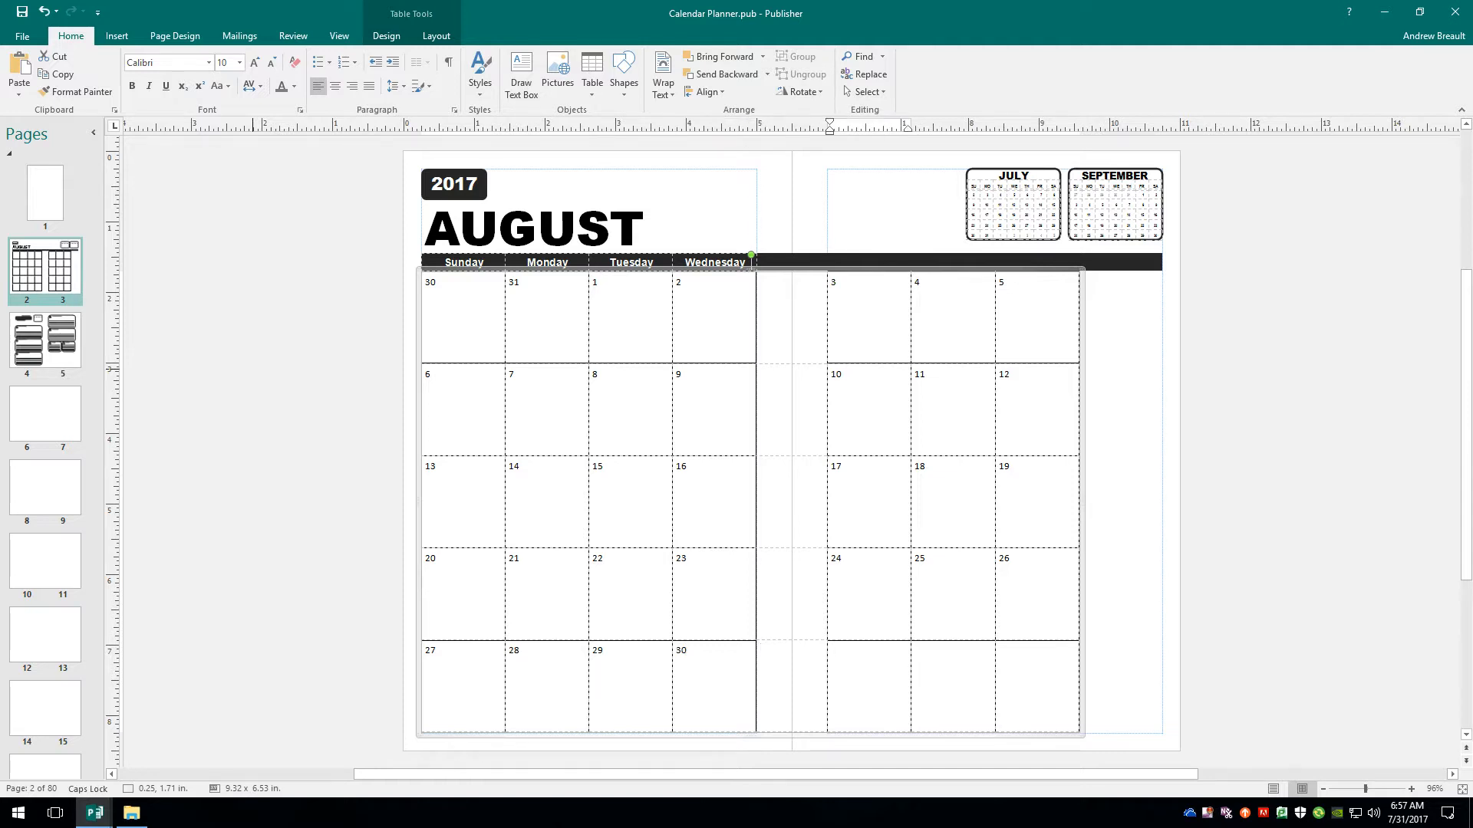
pyautogui.press('Tab')
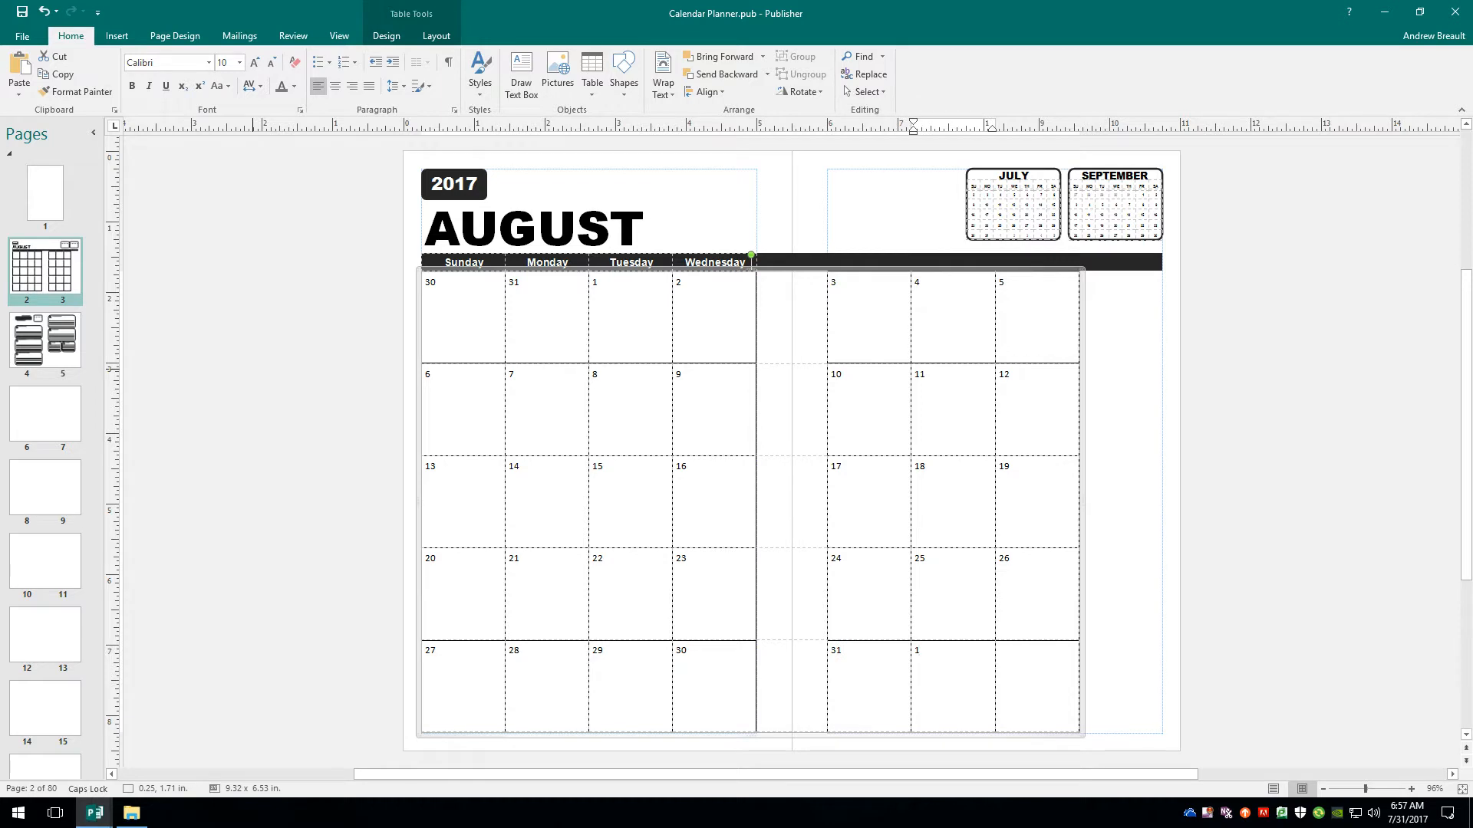
pyautogui.press('Tab')
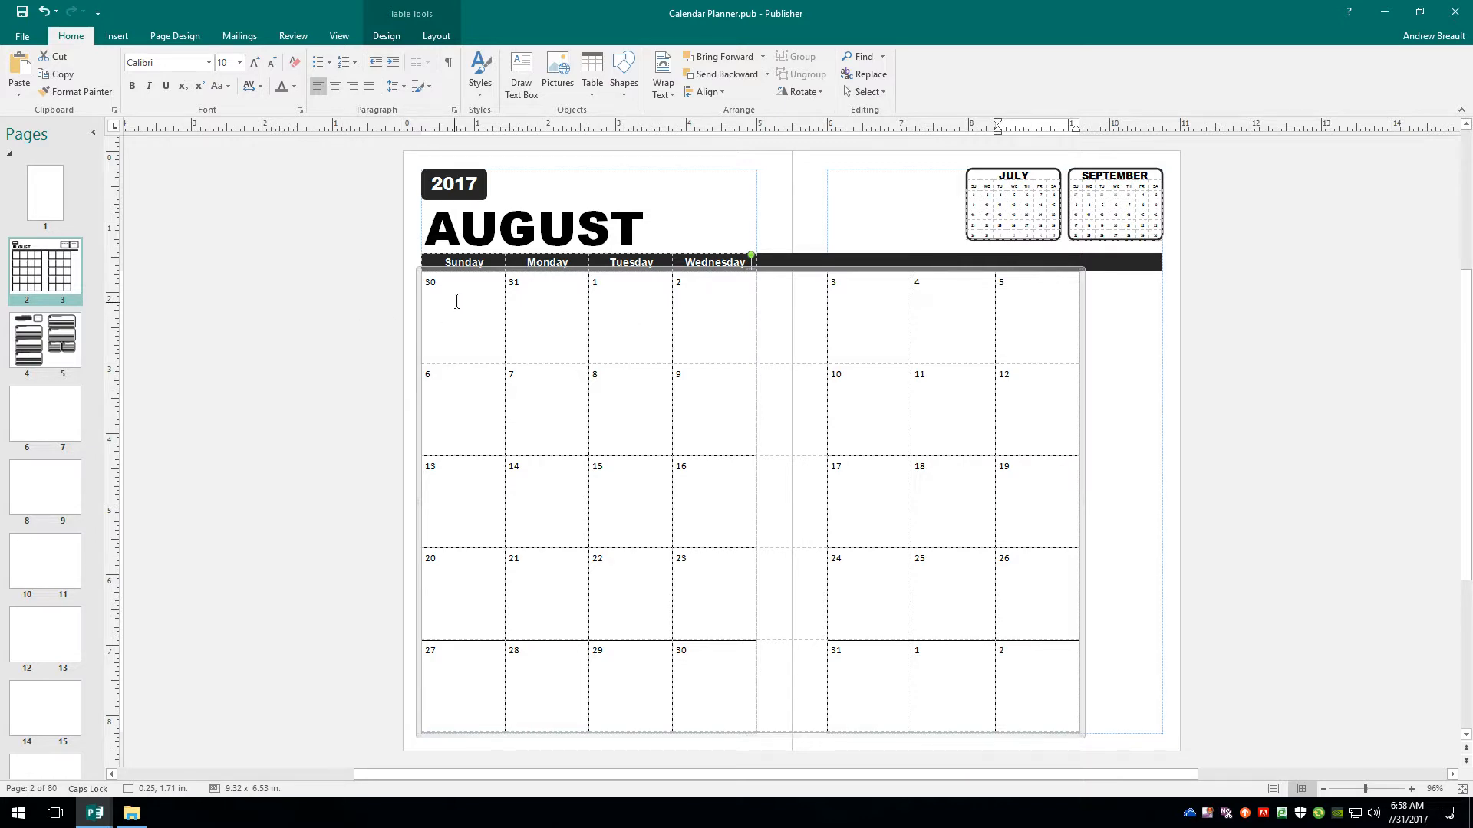
# Color the out-of-month dates gray: 30 and 31 in the first row, 1 and 2 in the last row.
pyautogui.moveTo(527, 286); pyautogui.dragTo(455, 296)
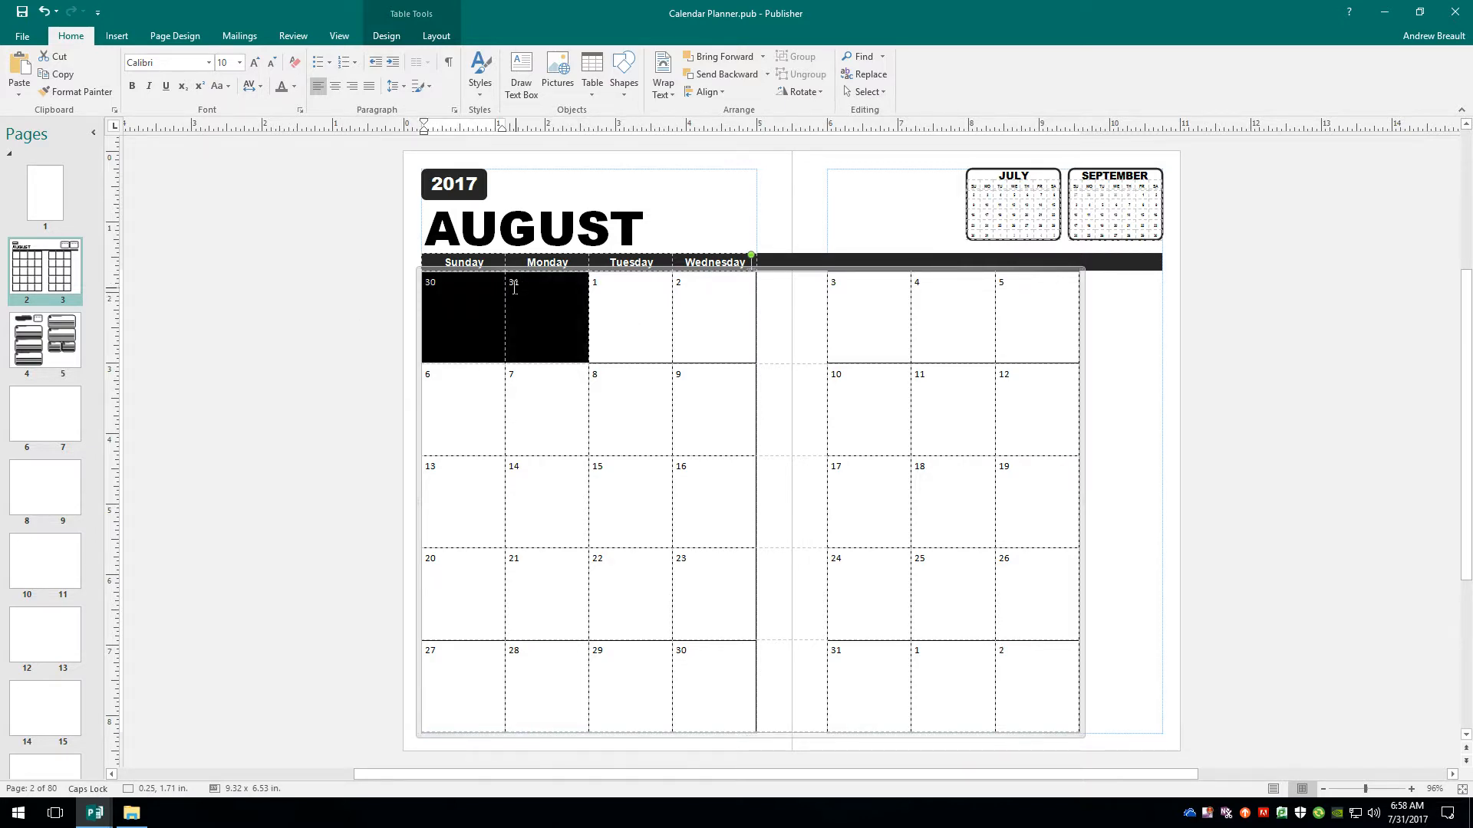
pyautogui.click(282, 87)
pyautogui.moveTo(1022, 659); pyautogui.dragTo(930, 651)
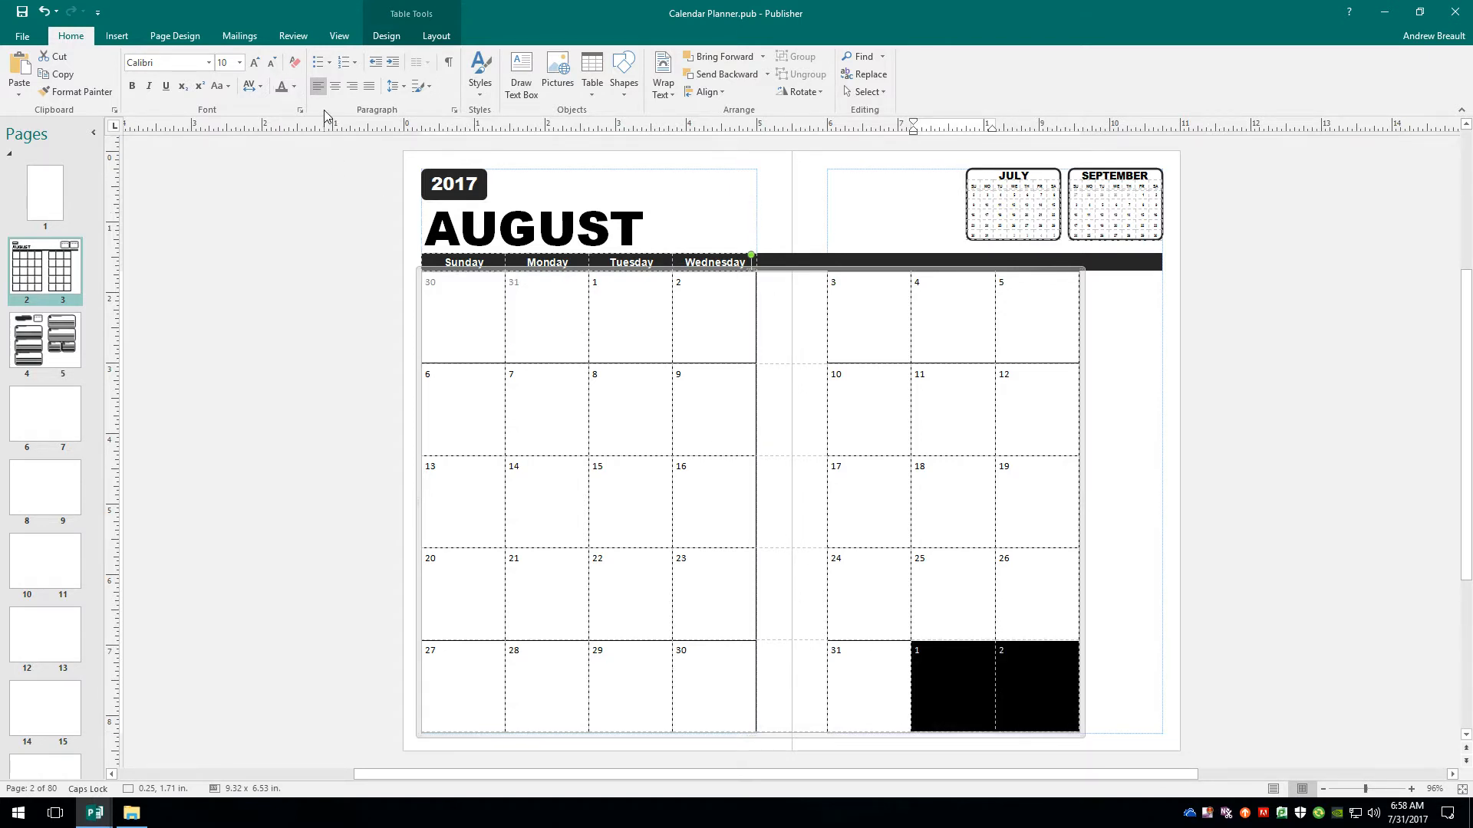
pyautogui.click(282, 87)
# Make all dates in the August table bold and change their font to Arial.
pyautogui.moveTo(850, 658); pyautogui.dragTo(633, 337)
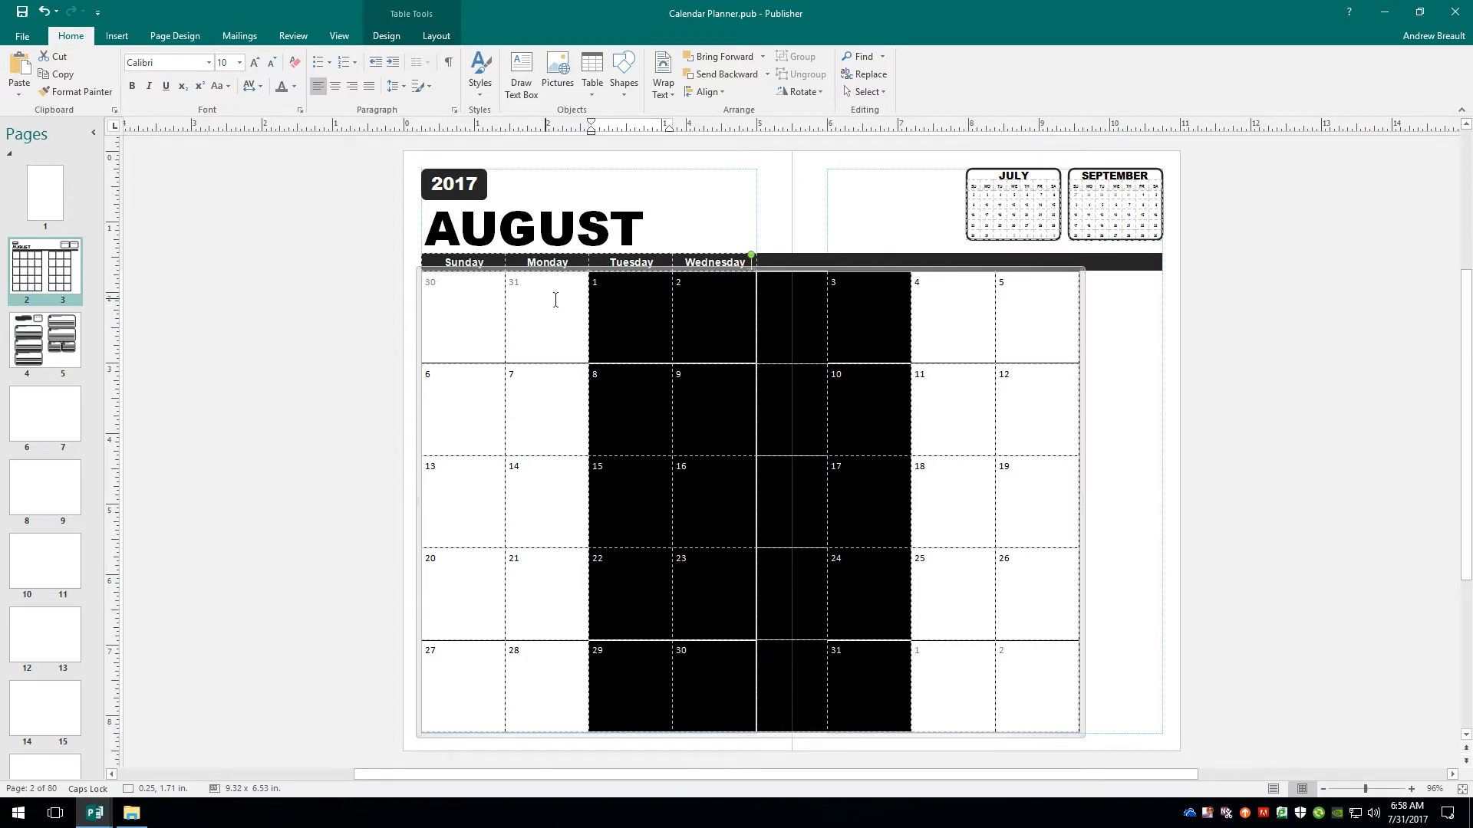
pyautogui.moveTo(429, 283); pyautogui.dragTo(1005, 660)
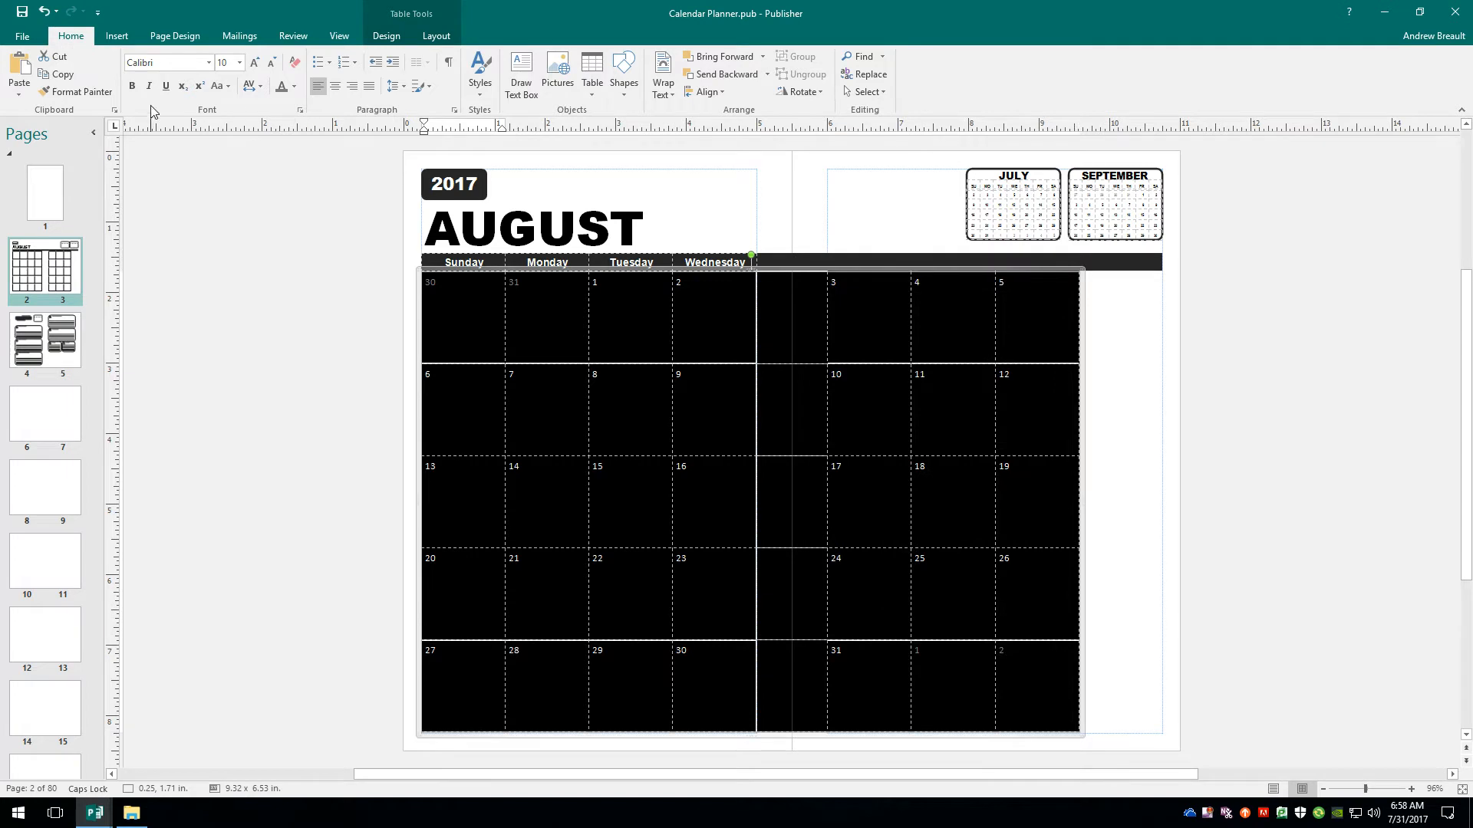
pyautogui.click(133, 87)
pyautogui.click(209, 63)
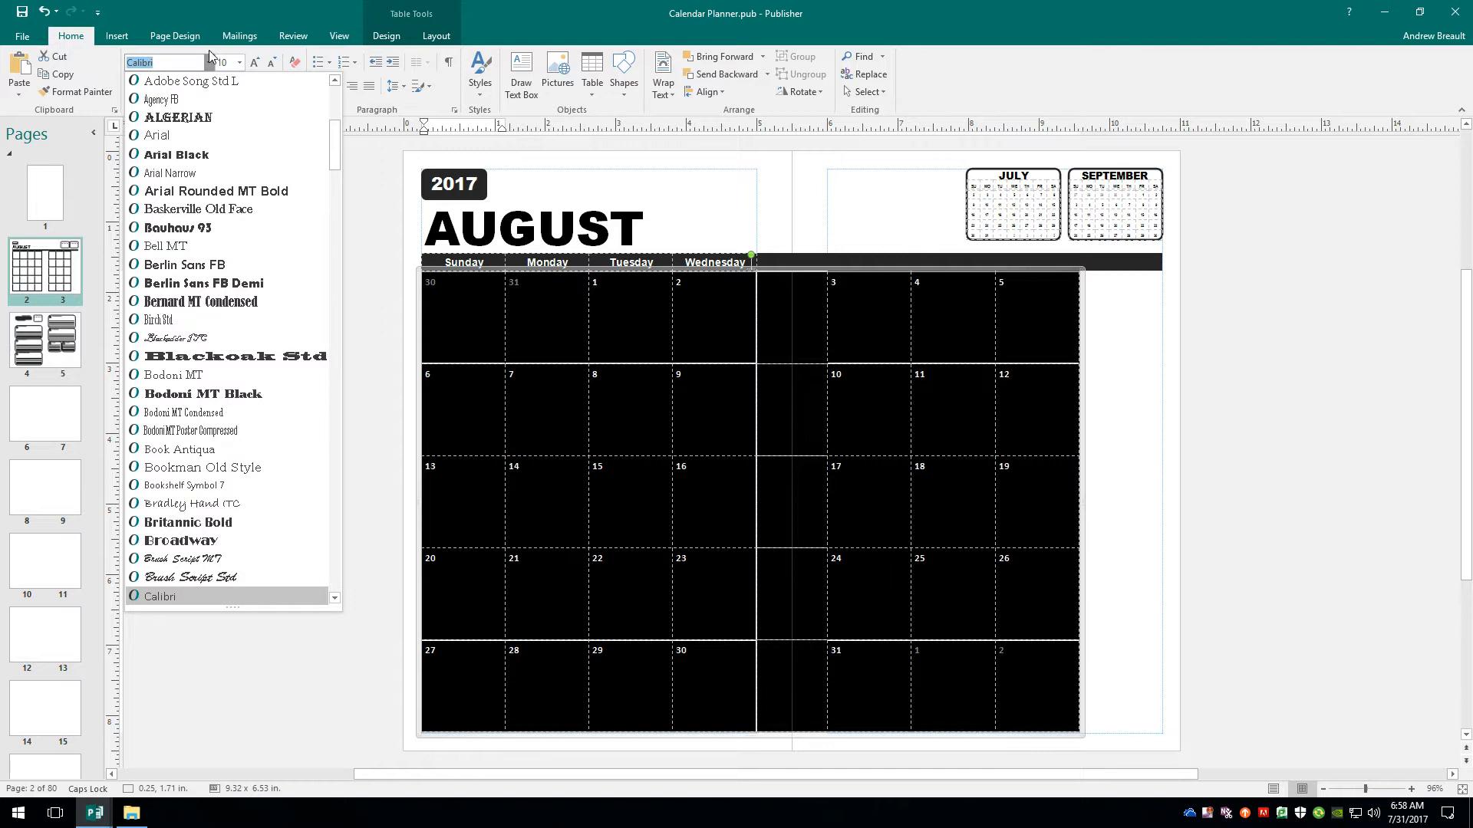
pyautogui.click(197, 138)
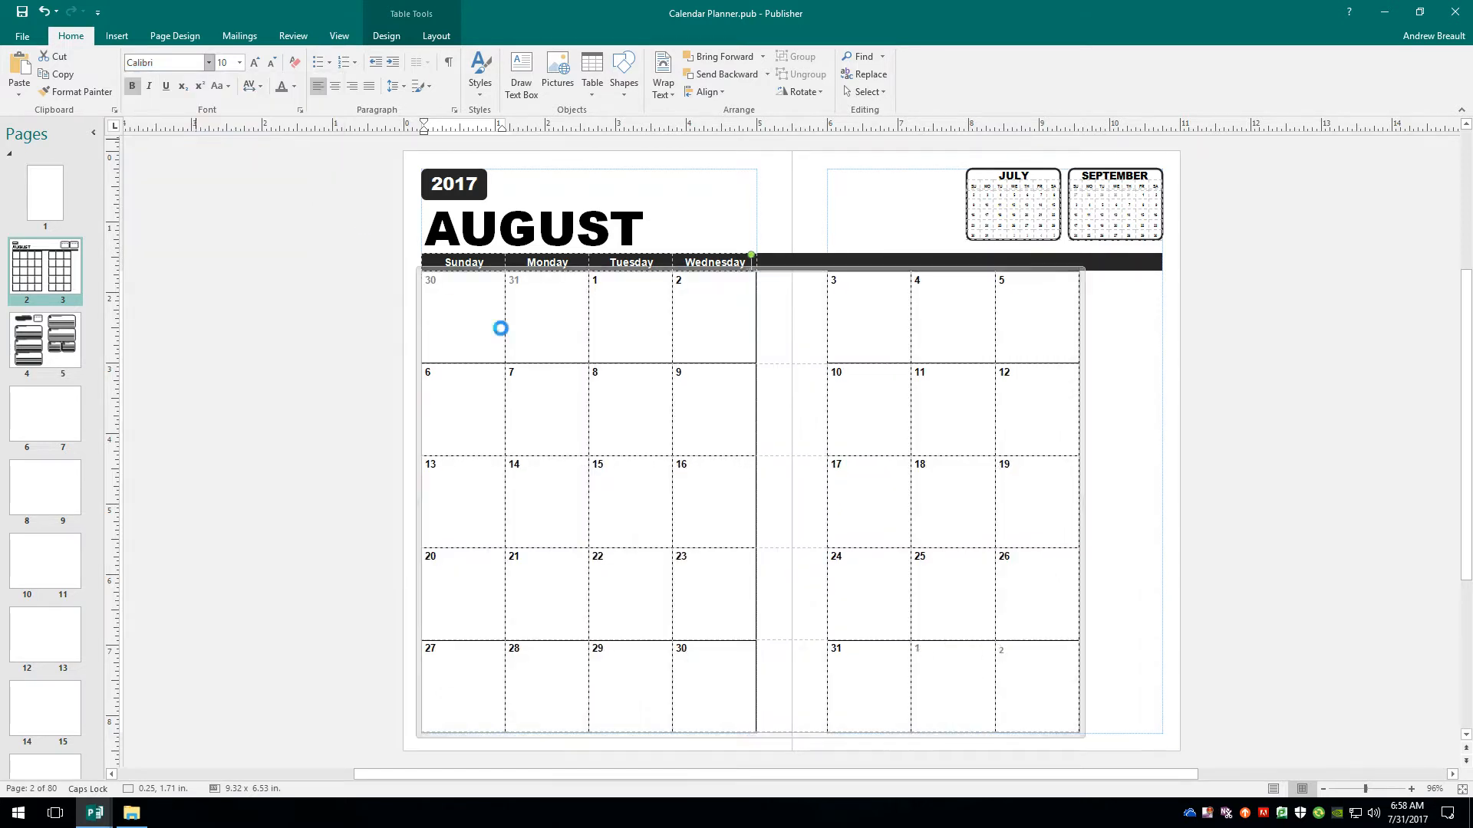
pyautogui.click(539, 323)
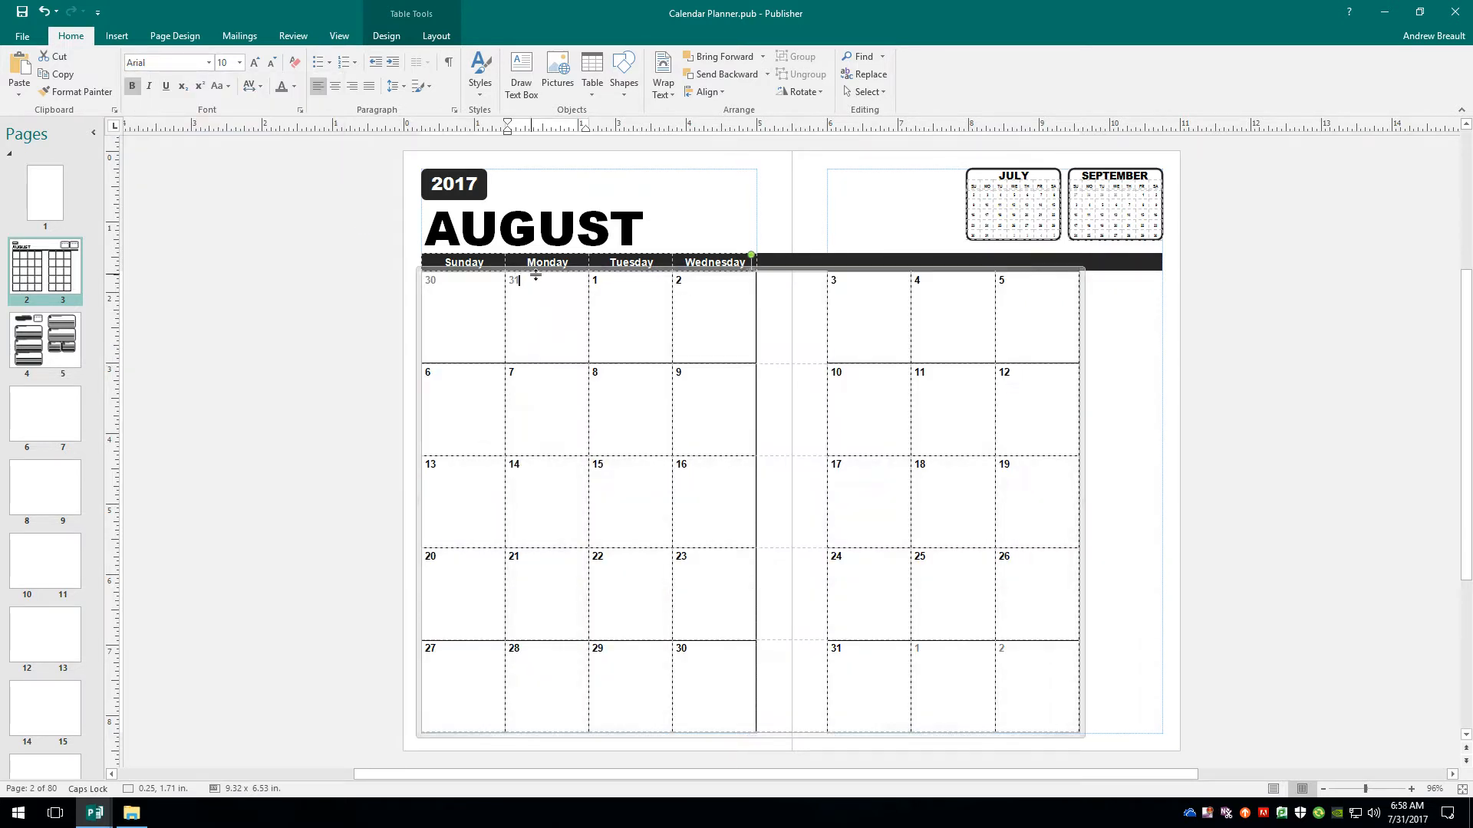
# Remove the bold from the gray 30 and 31 in the first row and the gray 1 and 2 in the last row.
pyautogui.moveTo(517, 280); pyautogui.dragTo(418, 287)
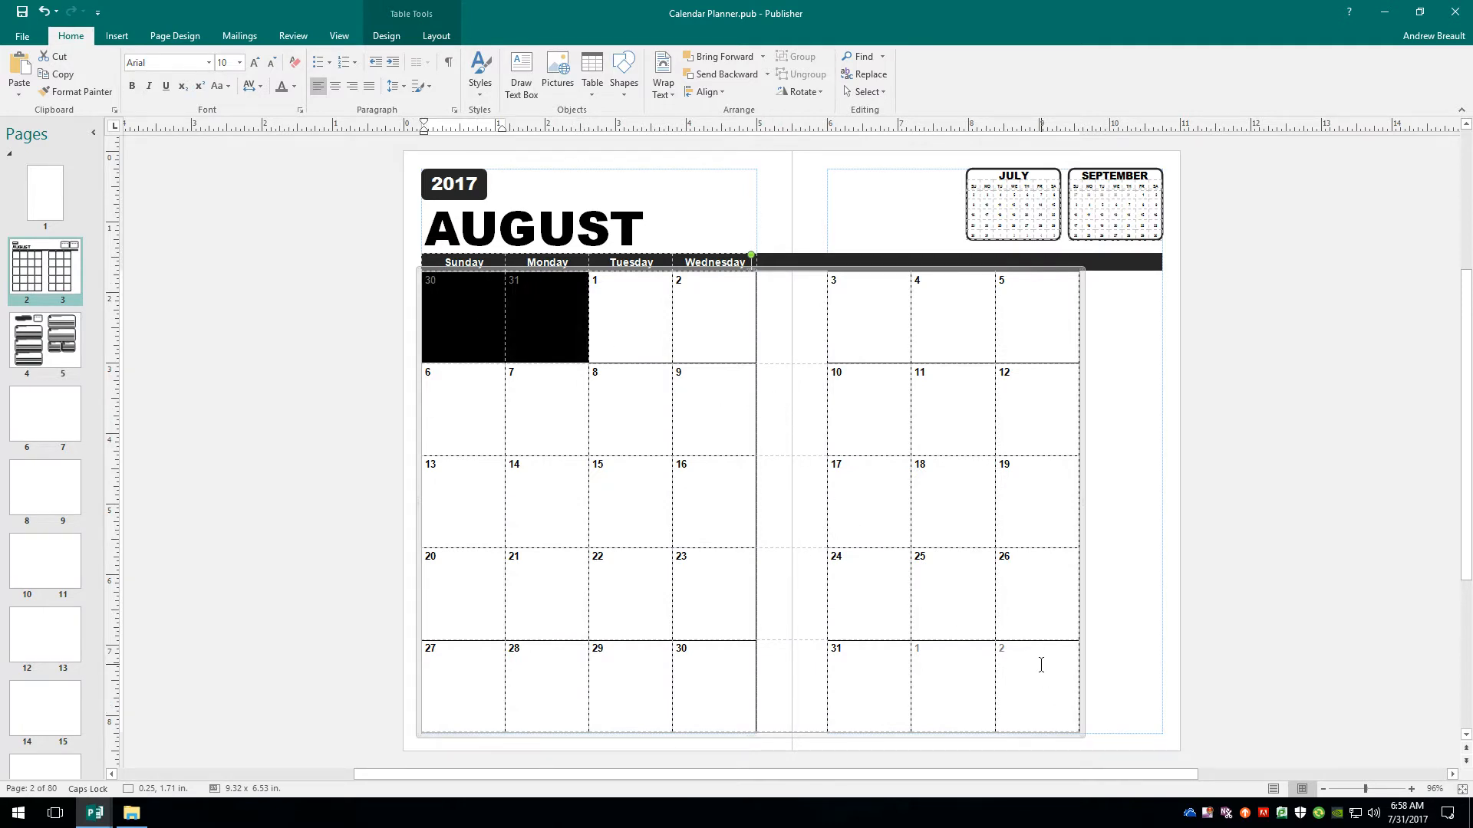
pyautogui.moveTo(1019, 652); pyautogui.dragTo(951, 659)
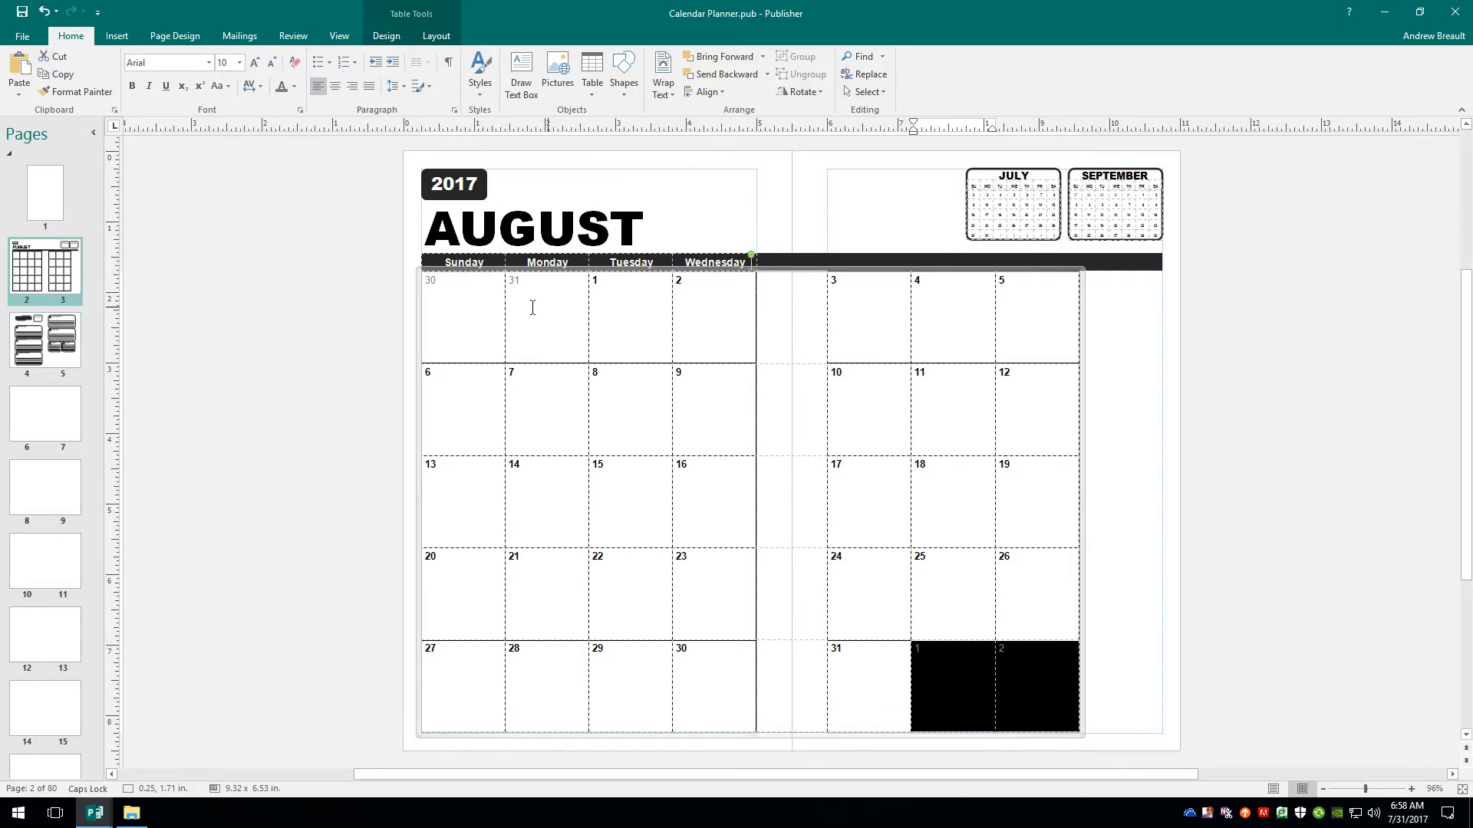
pyautogui.click(1296, 508)
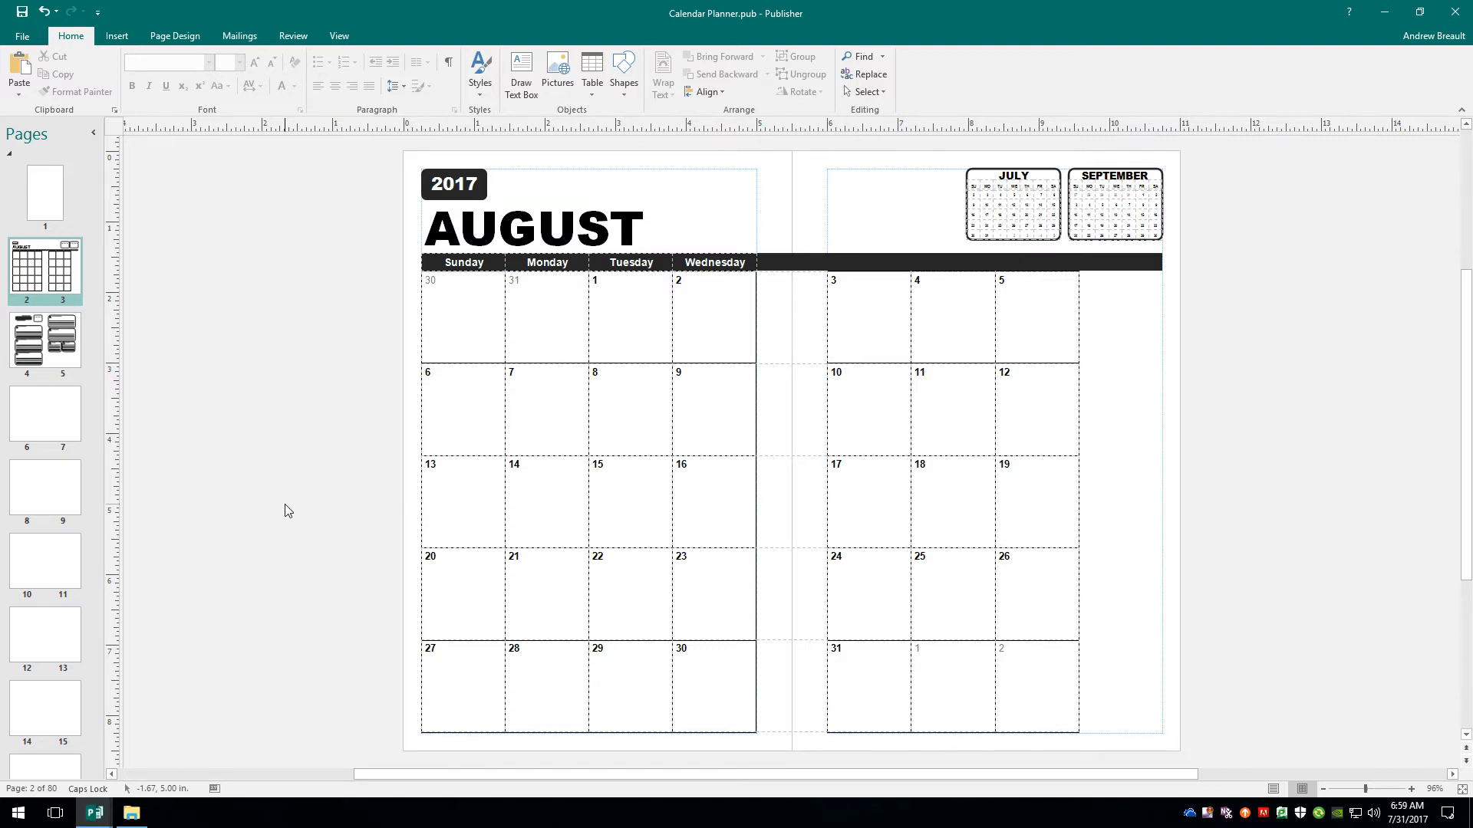
# Open the weekly spread on pages 4 and 5.
pyautogui.click(52, 336)
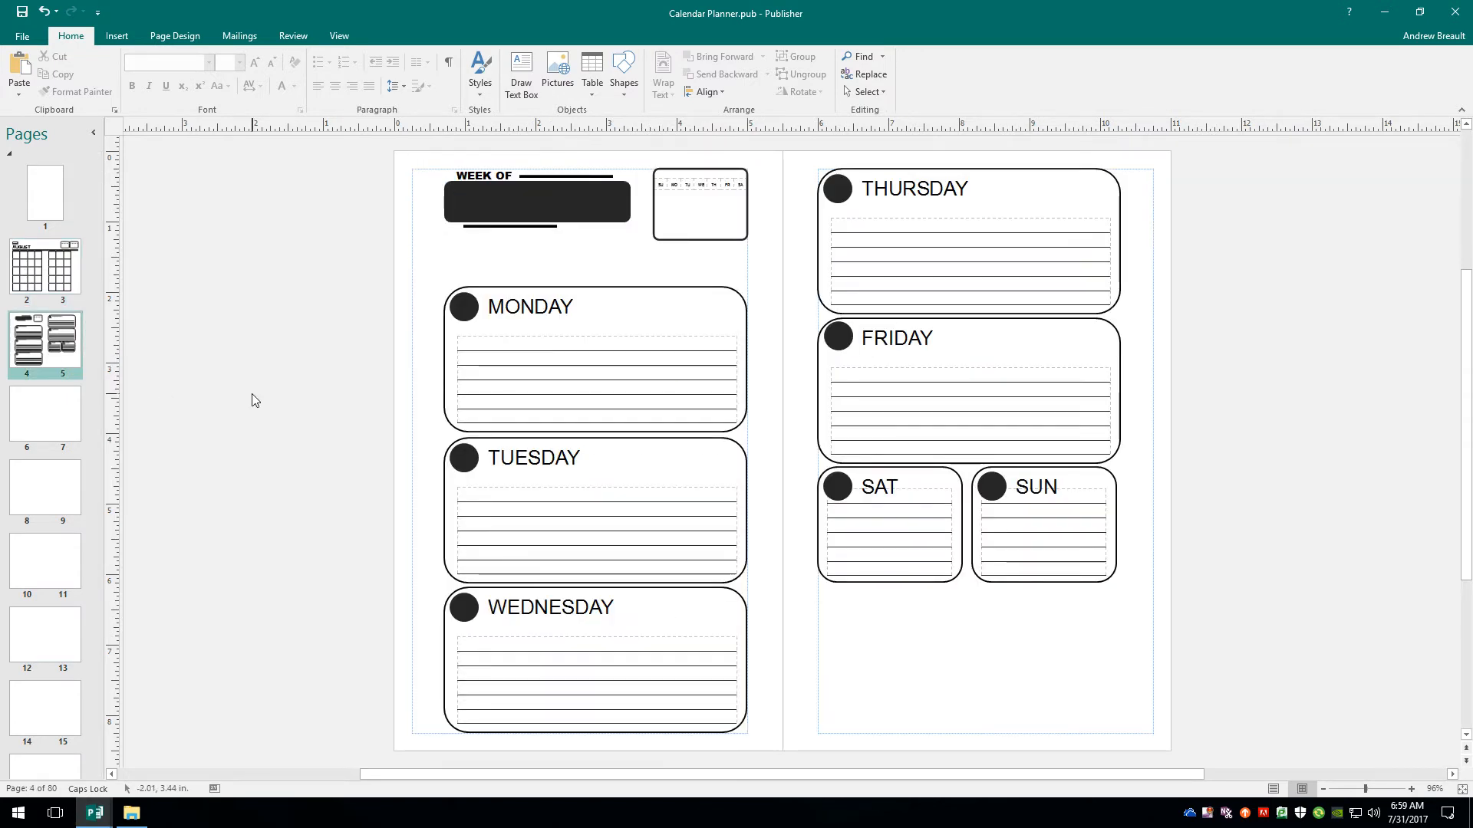